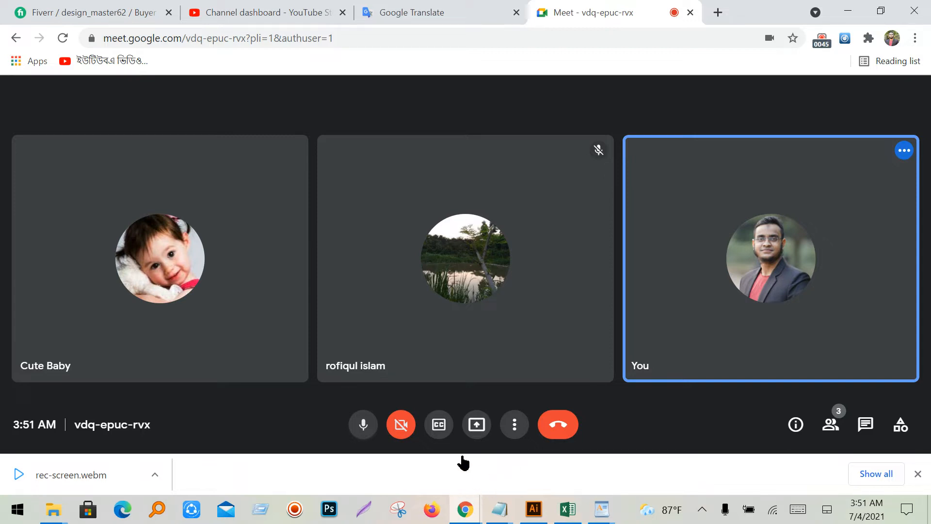
- Go up from the Class#04 Explorer window and open the Class_05 folder
mouse_move(461, 312)
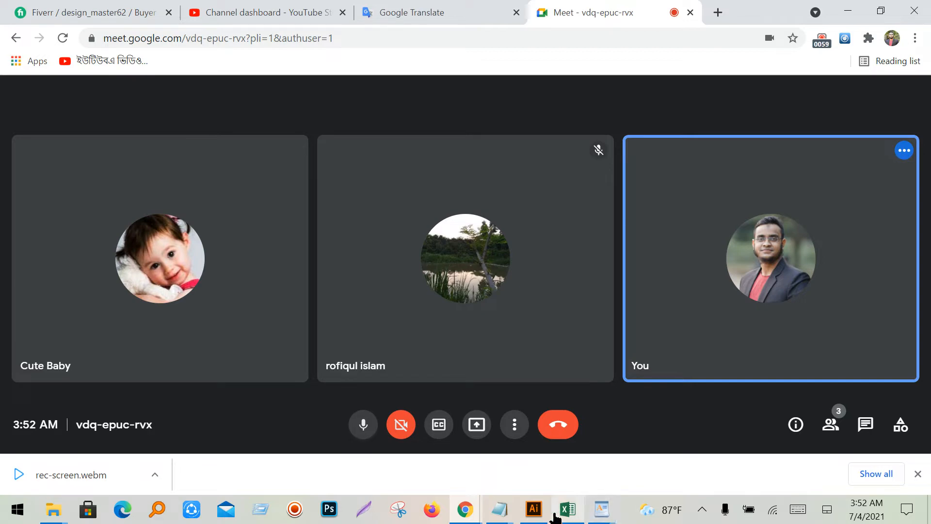
click(499, 510)
mouse_move(555, 452)
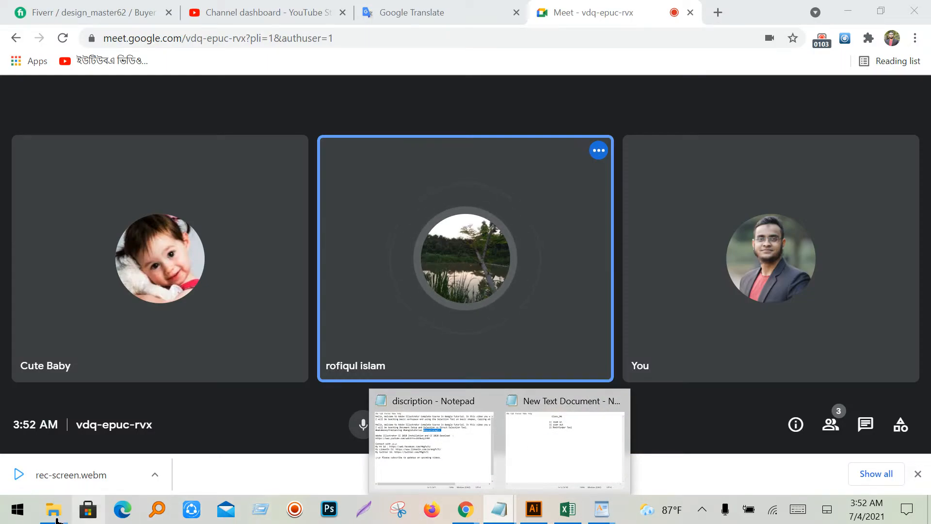
mouse_move(58, 516)
mouse_move(365, 472)
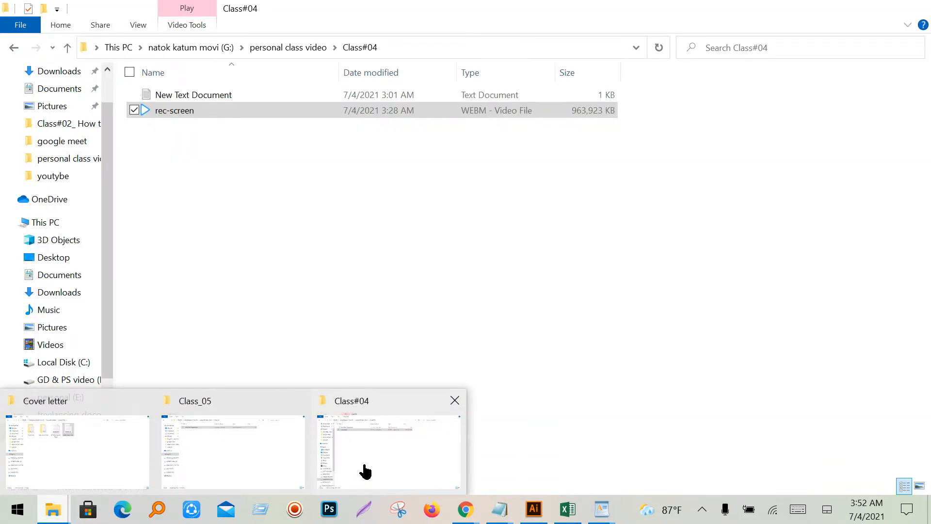
click(365, 471)
click(66, 49)
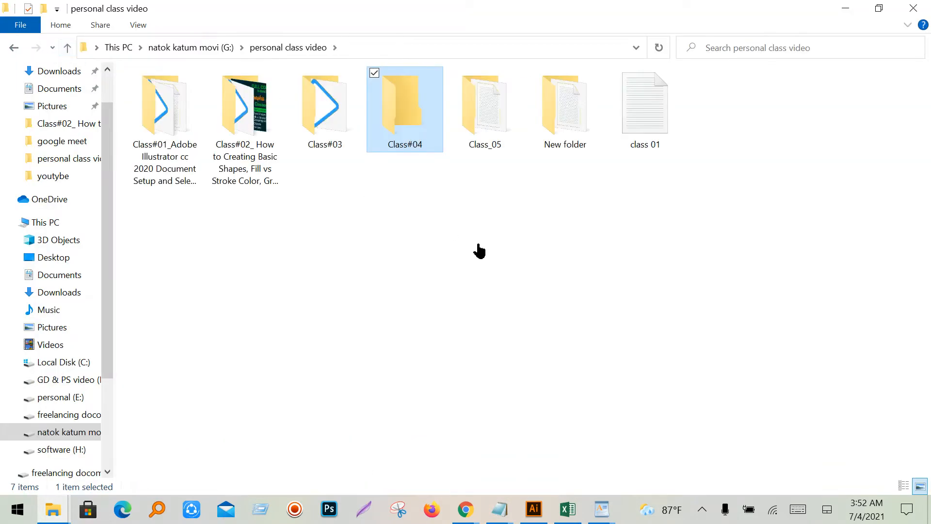
double_click(498, 144)
- Open the New Text Document note, place it lower right, then return to the Meet call
double_click(211, 107)
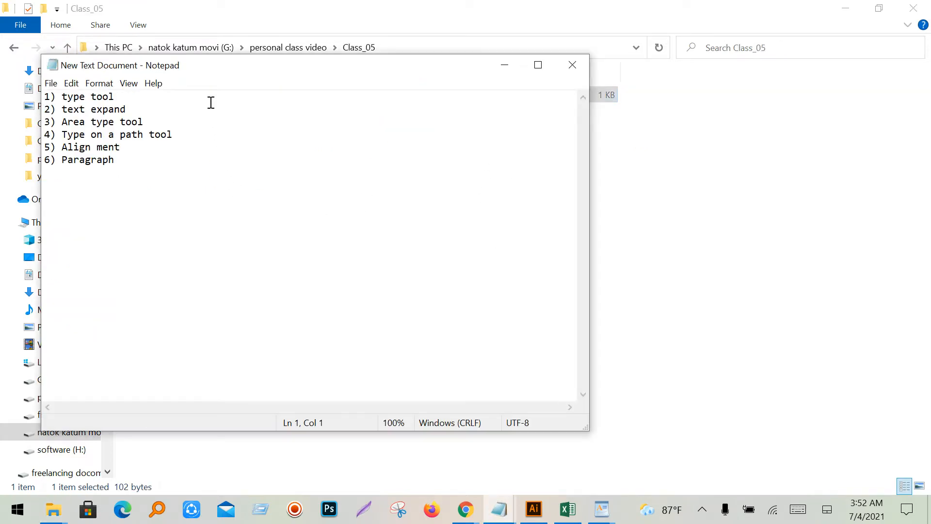
click(538, 66)
click(876, 19)
drag(377, 83, 618, 153)
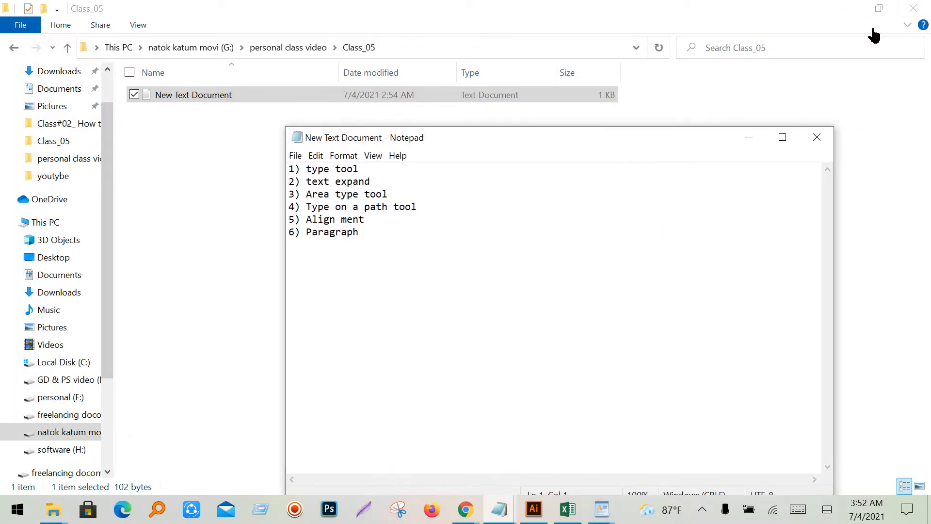
mouse_move(464, 515)
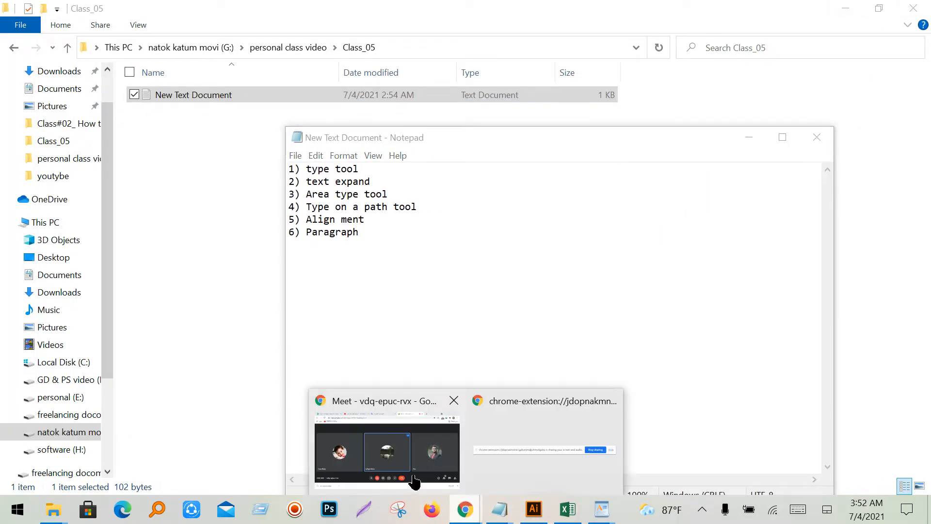
click(419, 468)
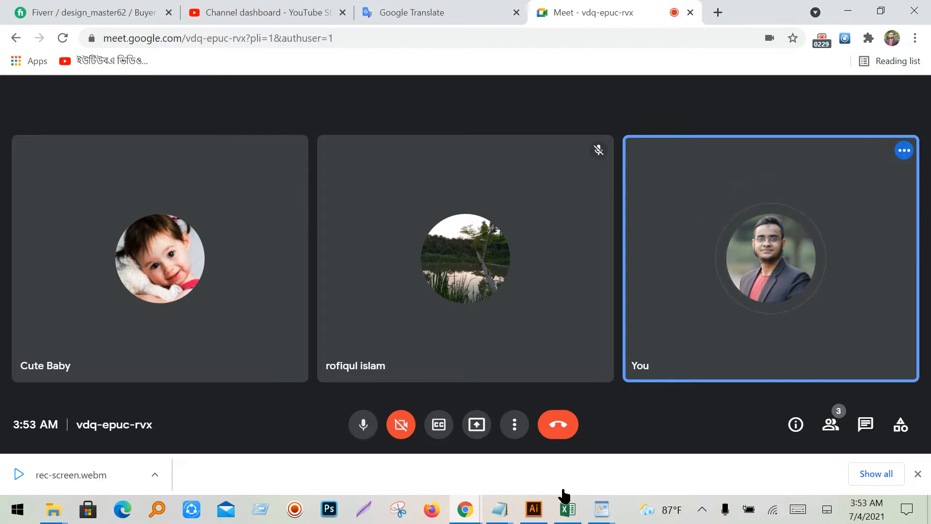
- Minimize the Google Meet call window
click(847, 11)
- Collapse the Pathfinder panel, then marquee-select and delete all text and shapes on Untitled-1
click(534, 508)
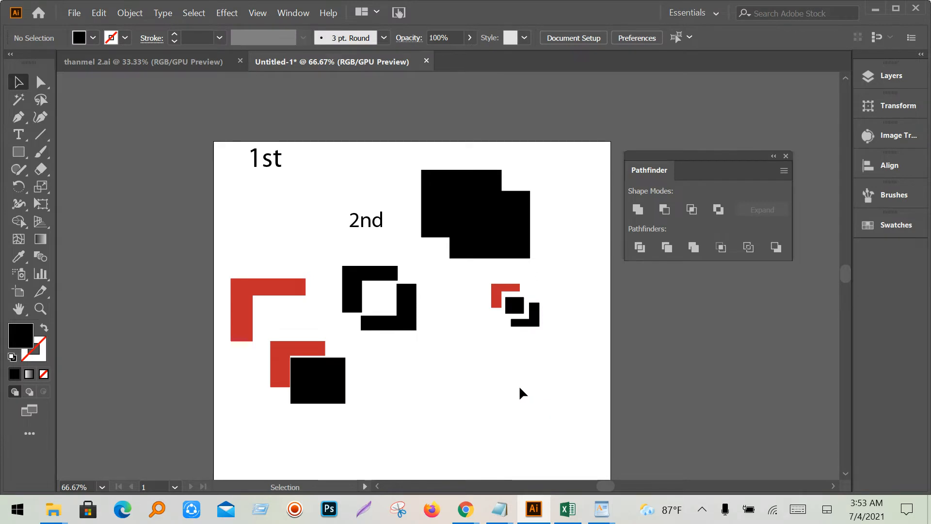
scroll(521, 391, down, 1)
drag(544, 425, 514, 407)
click(773, 156)
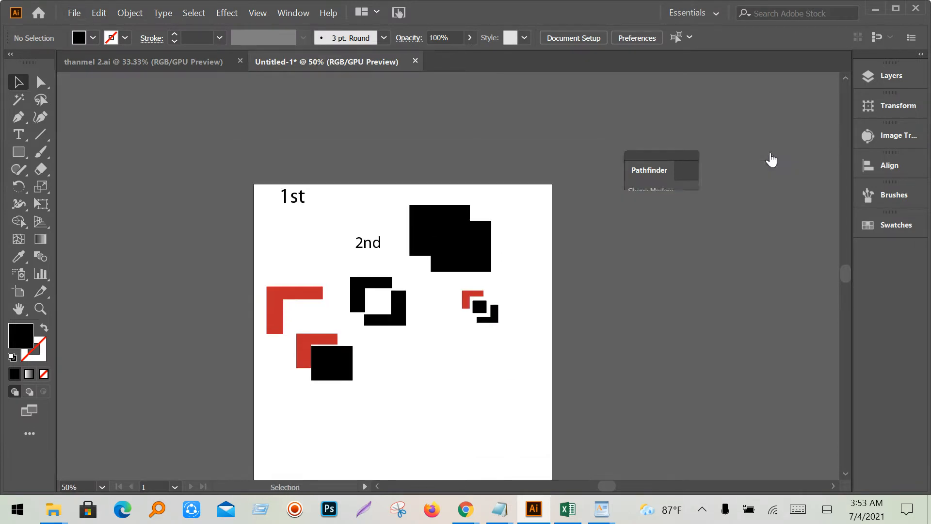
scroll(562, 345, down, 1)
drag(562, 357, 177, 130)
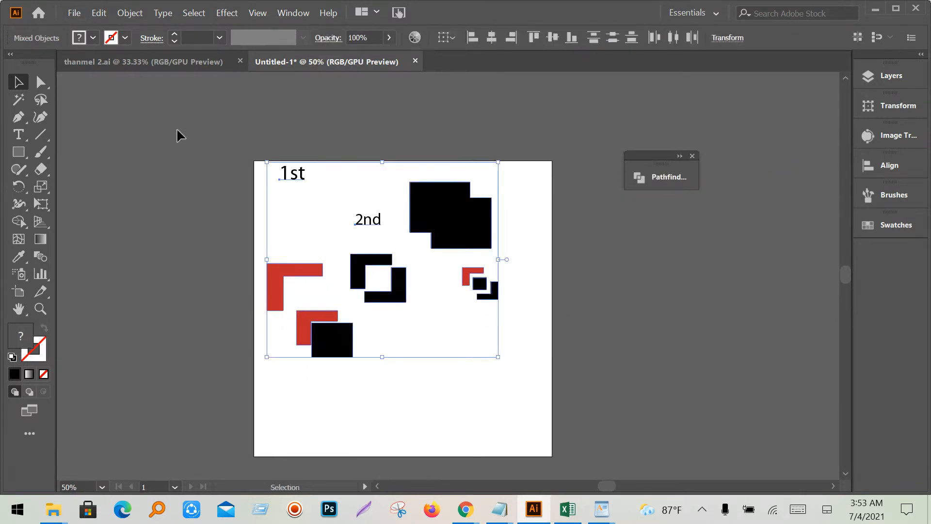
key(Delete)
mouse_move(505, 522)
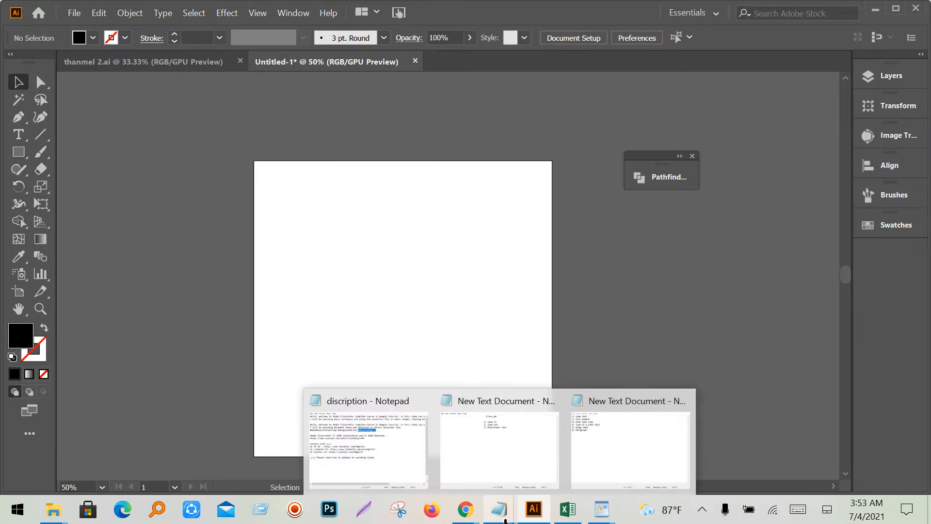
mouse_move(500, 470)
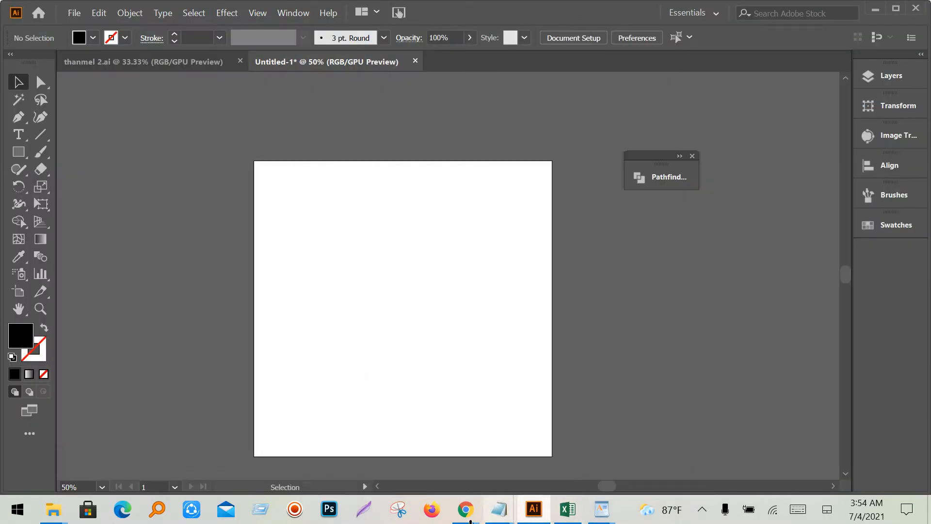
- Mute one participant for everyone in the Meet call and minimize the browser
mouse_move(464, 511)
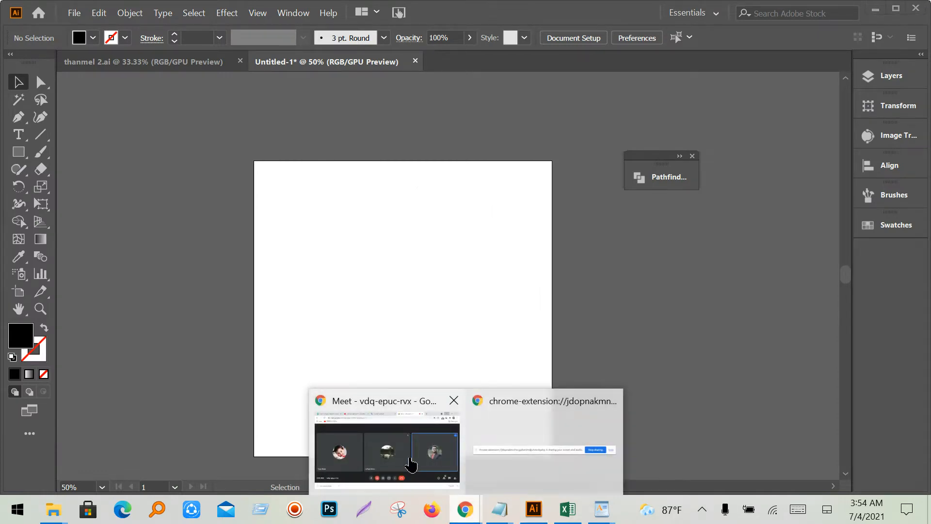
click(422, 439)
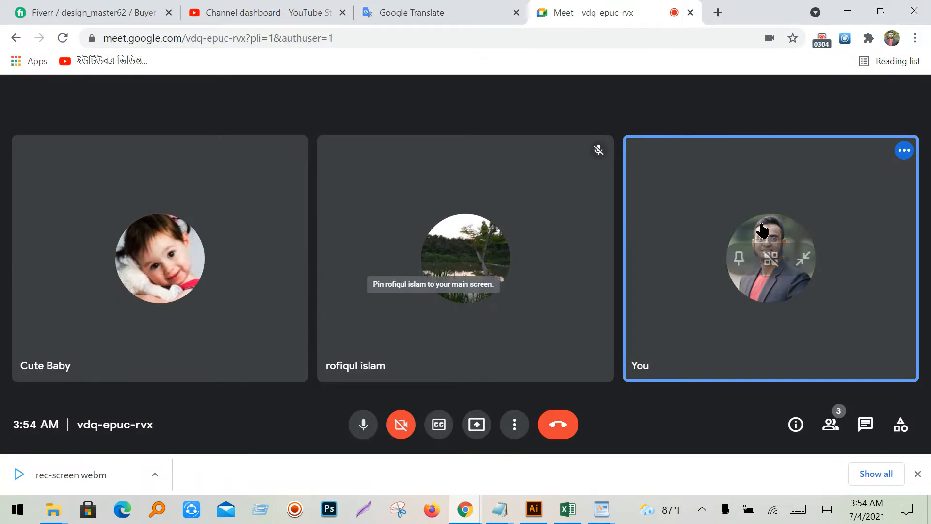
mouse_move(147, 228)
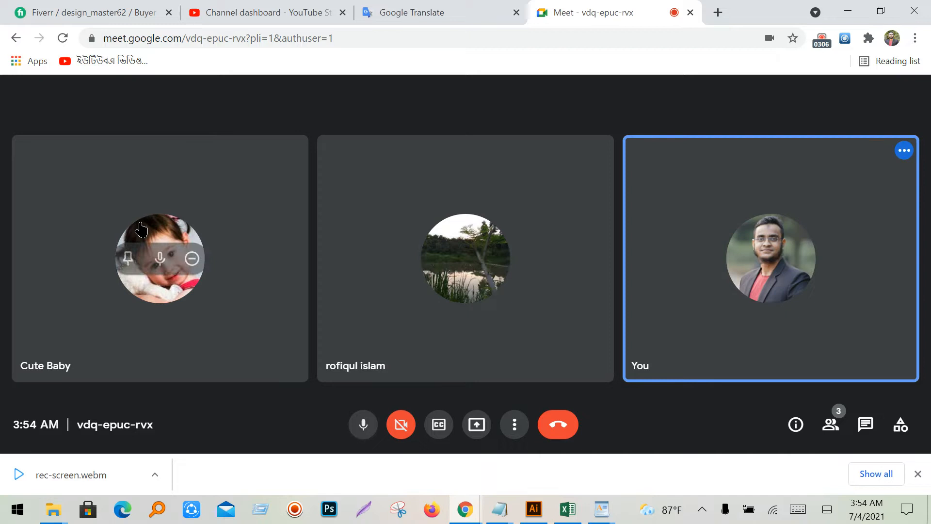
click(160, 261)
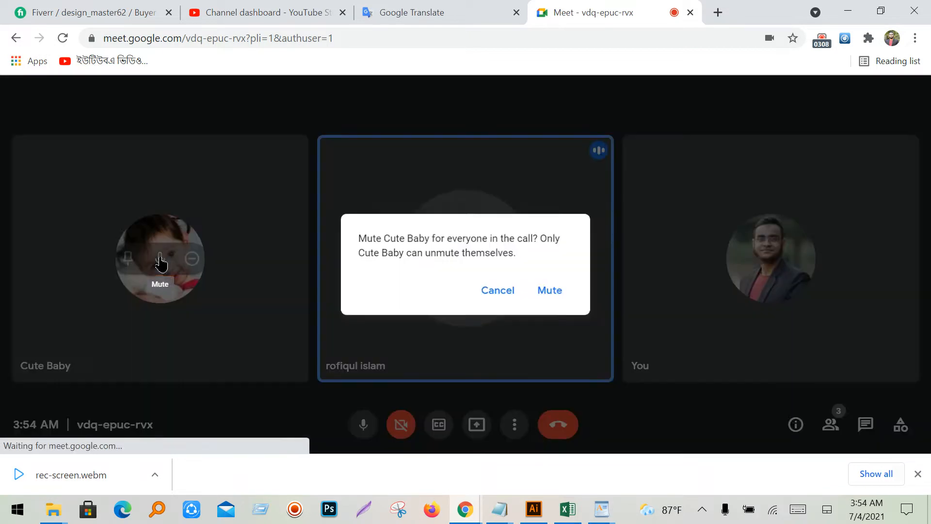
click(545, 293)
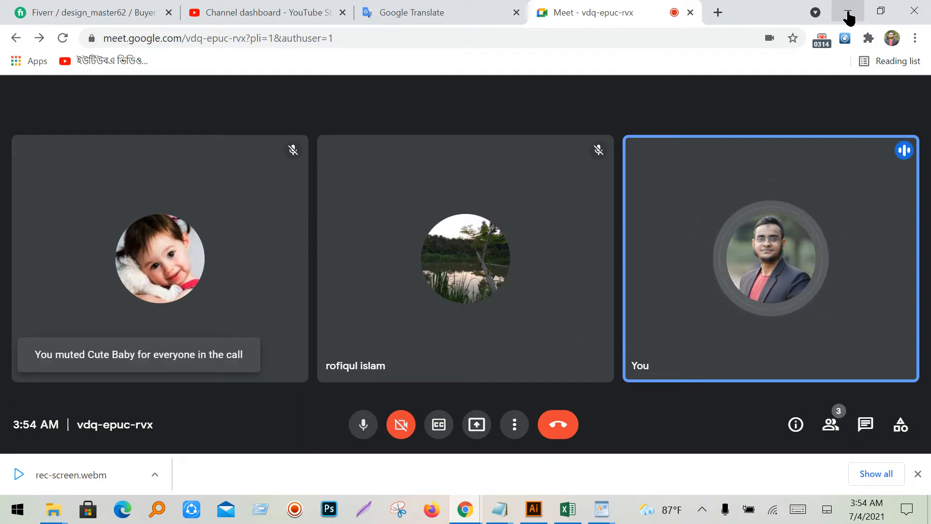
click(847, 16)
scroll(508, 449, down, 1)
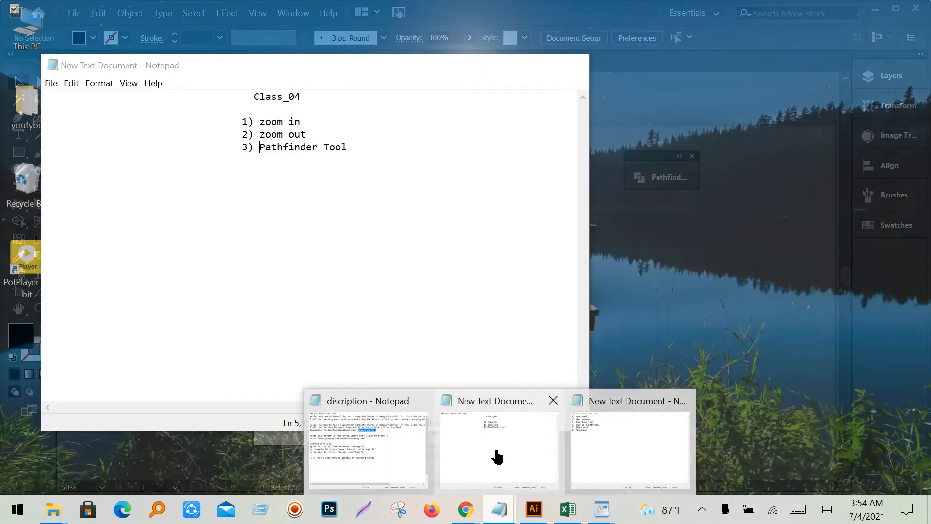
- Bring up the Class_04 notes, move the window, then minimize it
click(496, 455)
drag(368, 65, 480, 89)
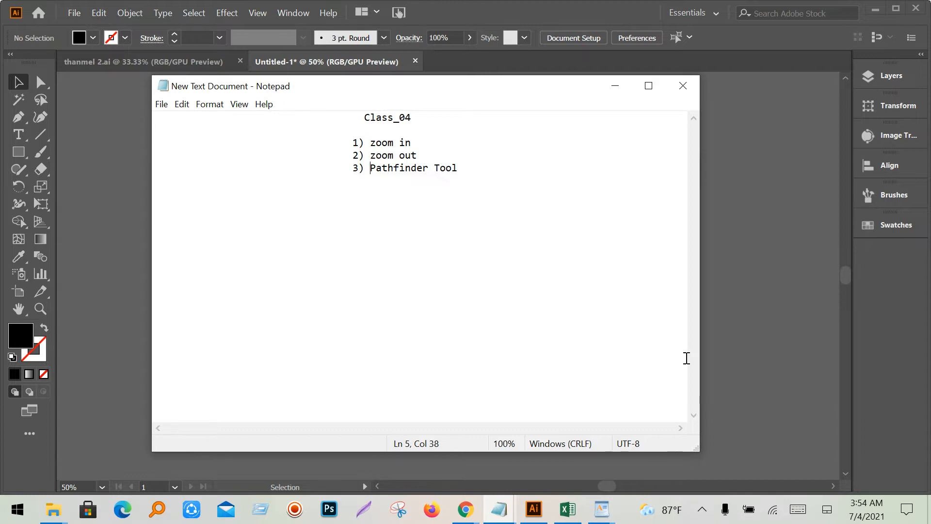
click(616, 88)
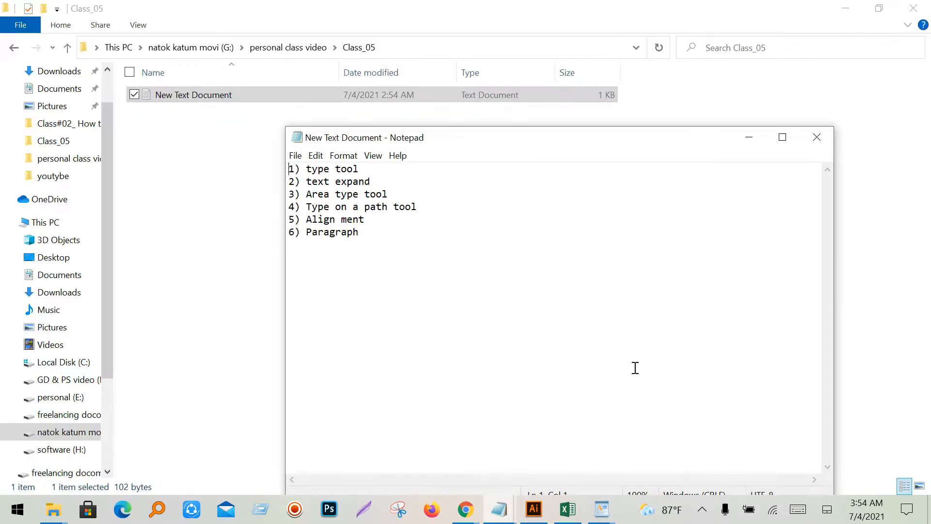
click(467, 515)
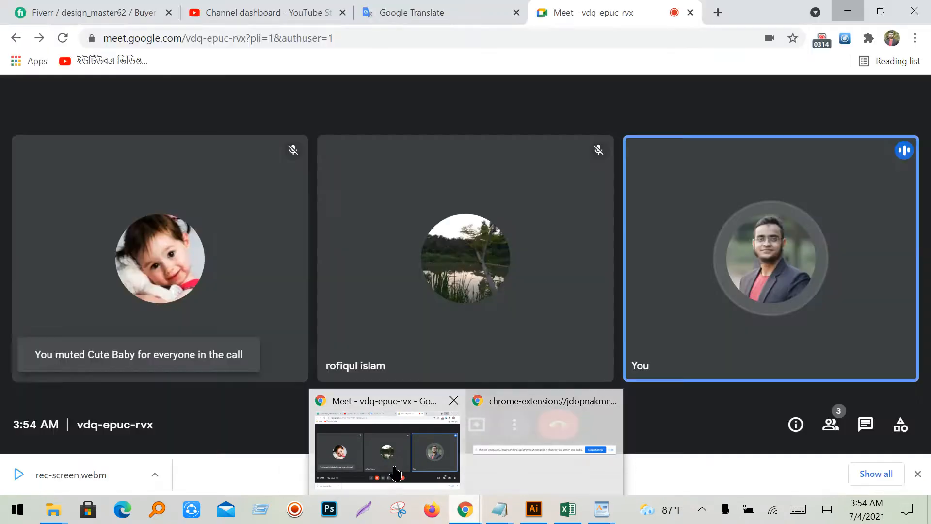
- Present your entire screen in Meet, dismiss the warning and notice, then minimize Chrome
click(396, 473)
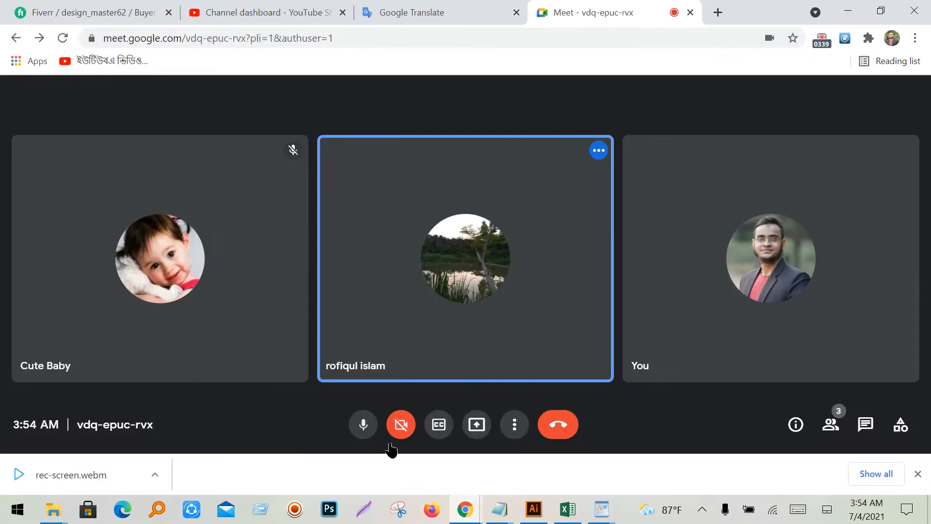
click(479, 431)
click(537, 324)
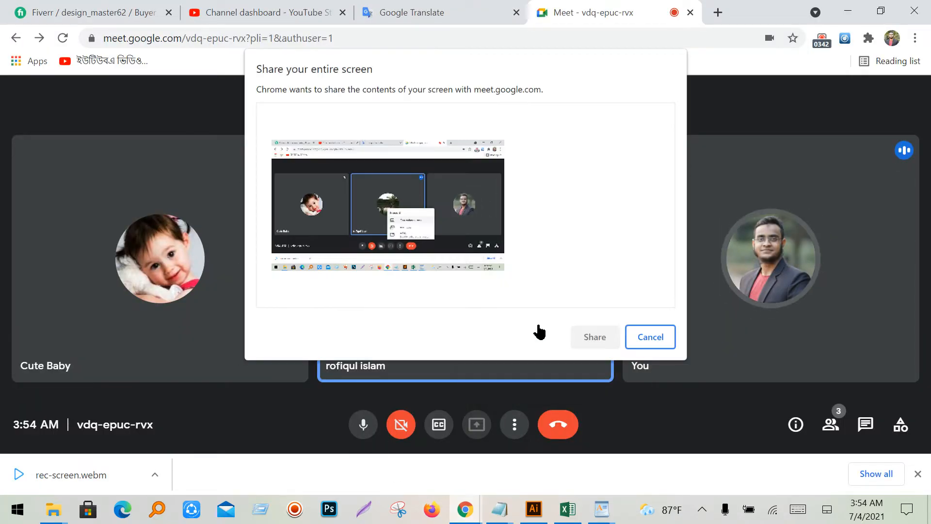
click(588, 342)
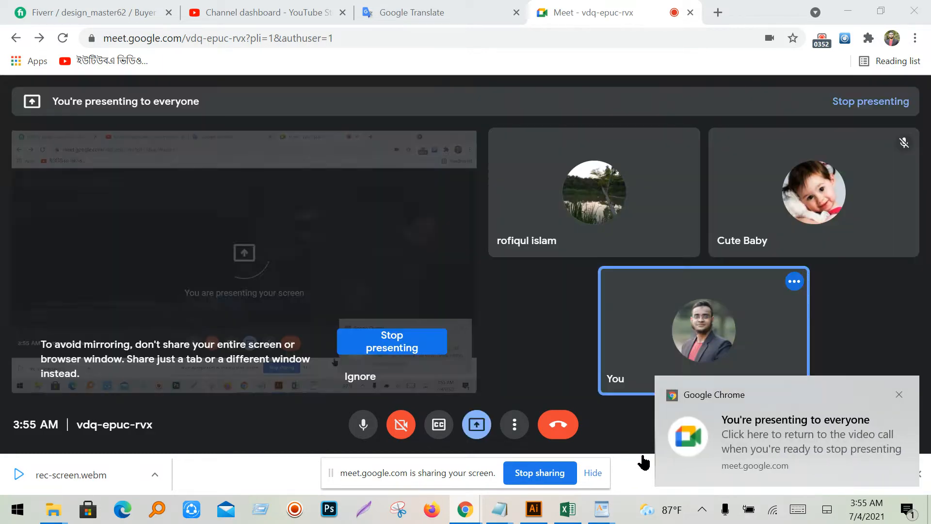
click(359, 377)
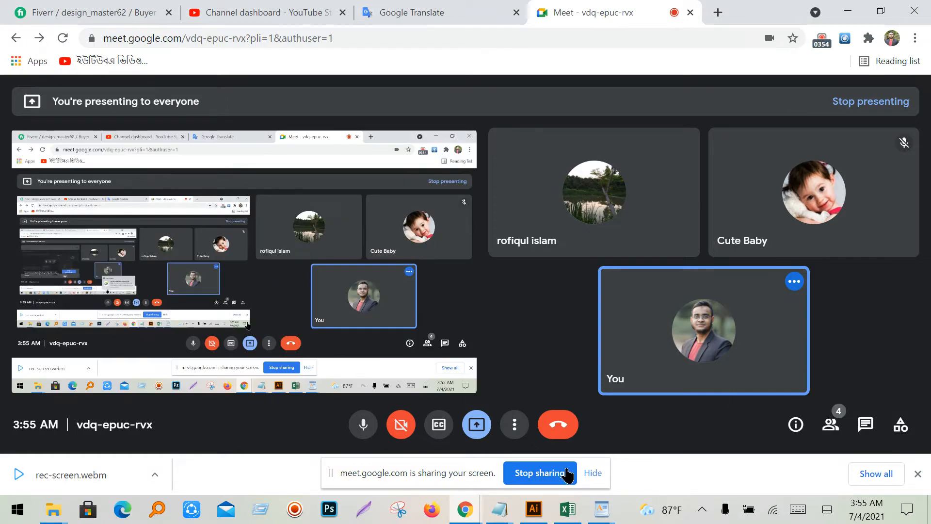
click(590, 476)
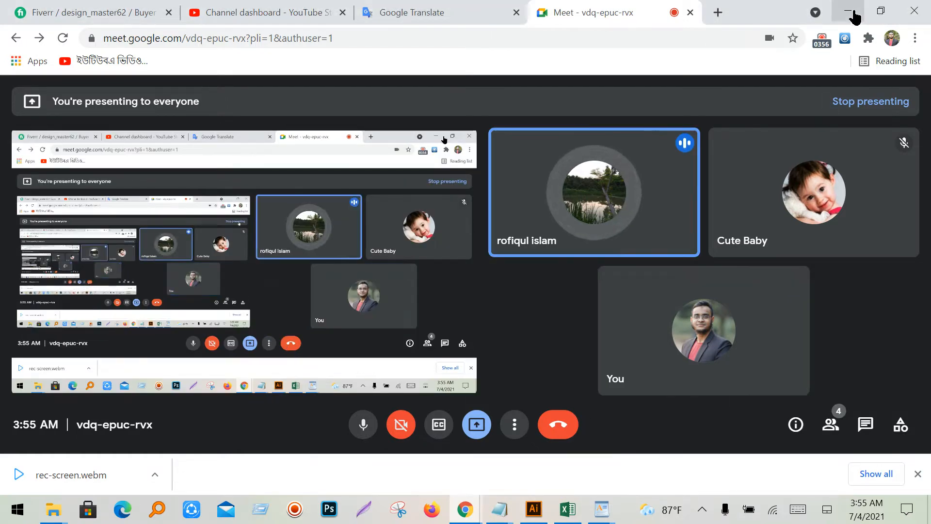
click(848, 13)
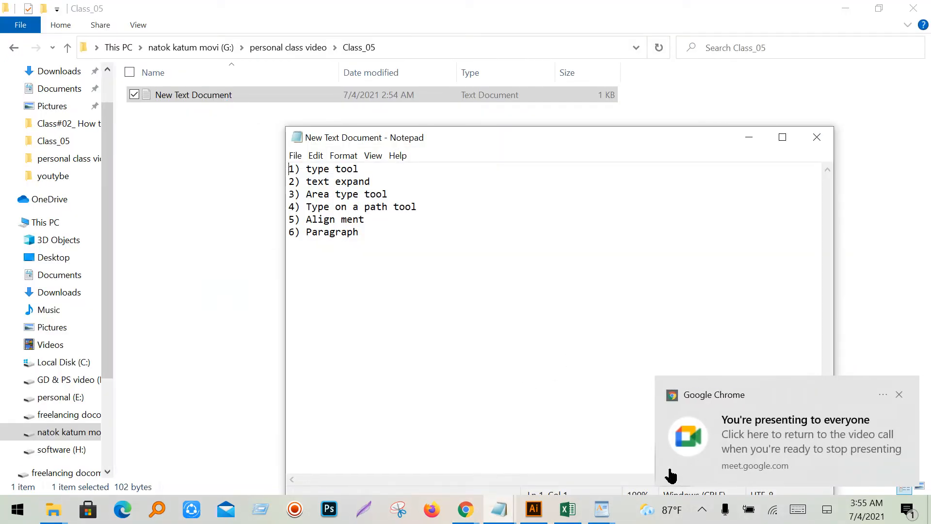
- Minimize the topic notes, Class_05 folder and document windows to the desktop
click(846, 8)
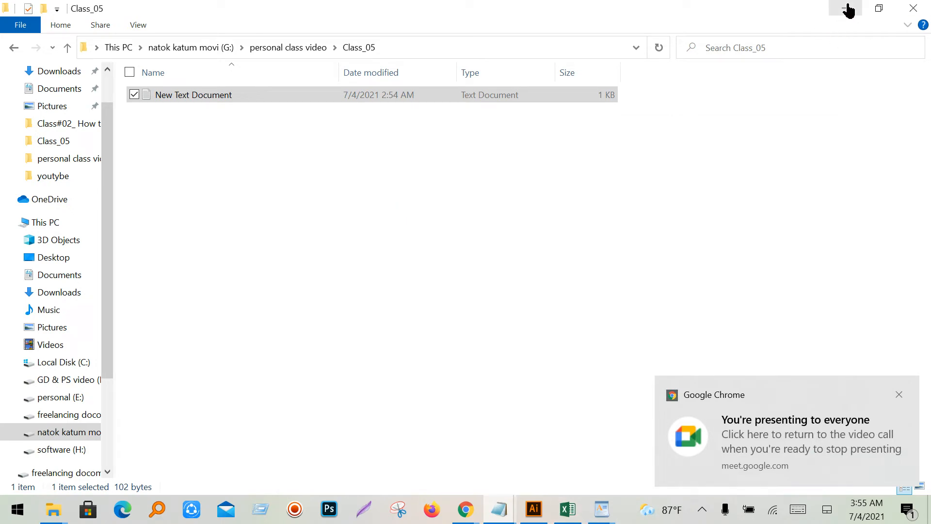
click(748, 141)
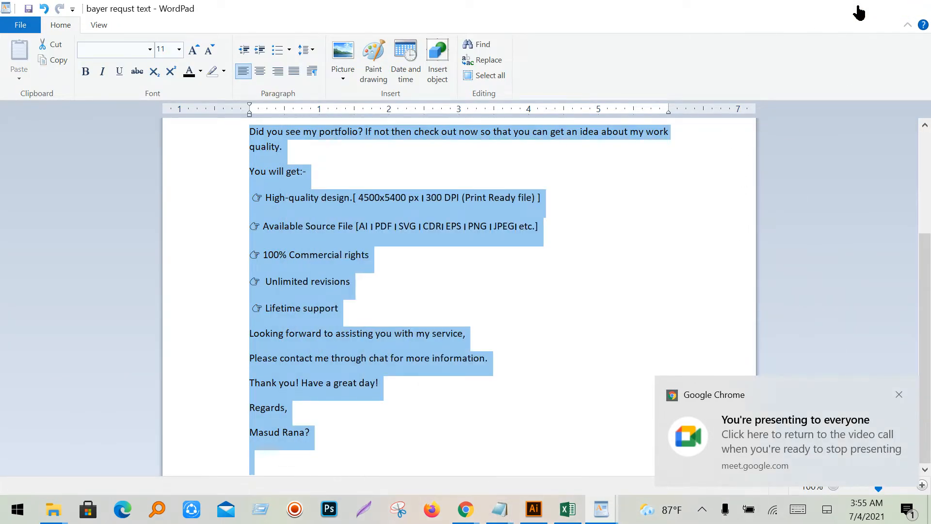
click(848, 10)
click(847, 9)
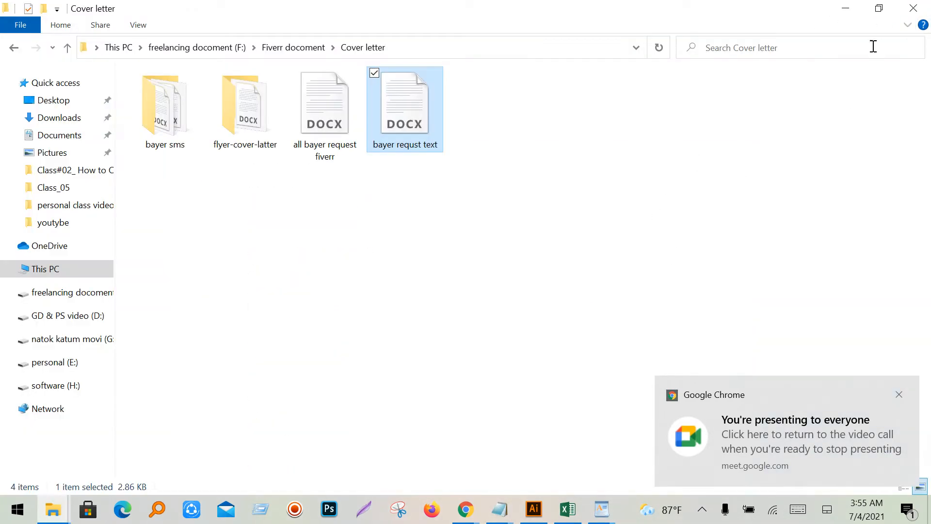
click(846, 9)
click(838, 10)
- Refresh the desktop and bring Illustrator back with the blank Untitled-1 artboard
right_click(441, 222)
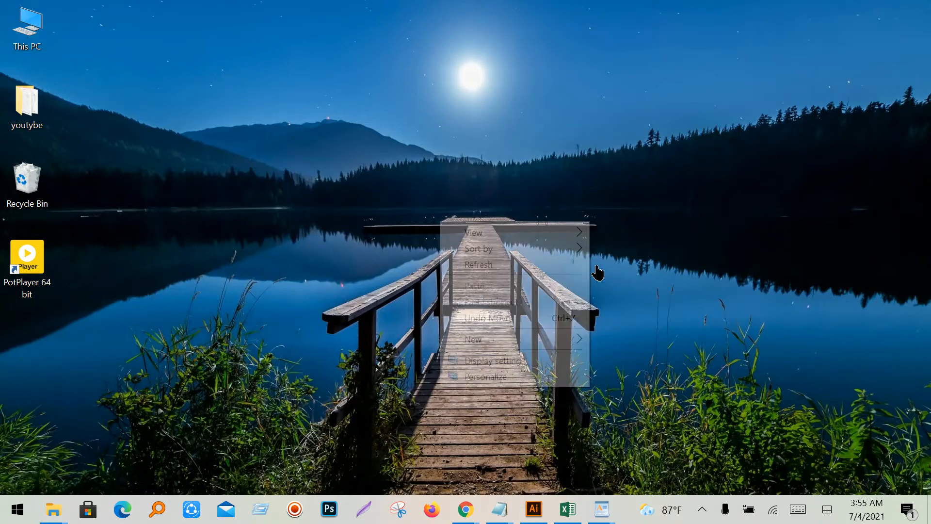
click(537, 268)
right_click(445, 180)
click(376, 220)
right_click(372, 231)
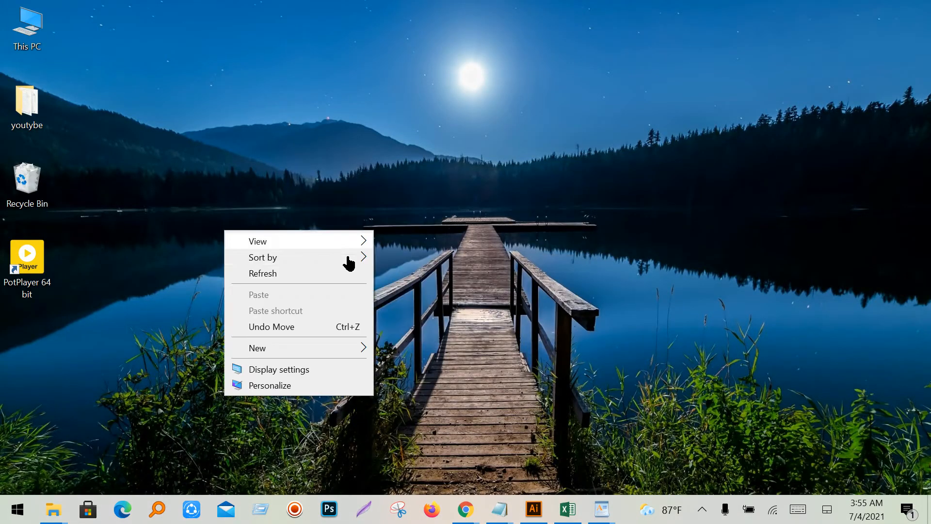
click(317, 273)
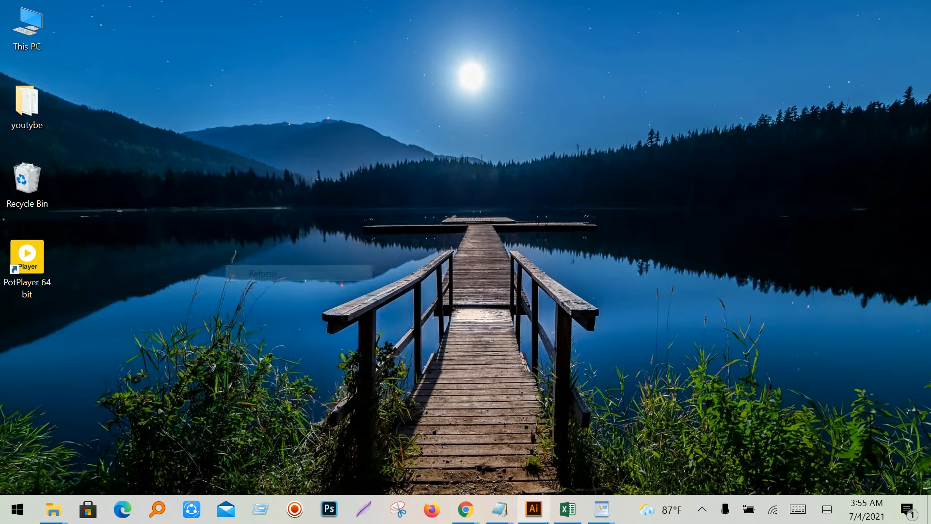
click(534, 510)
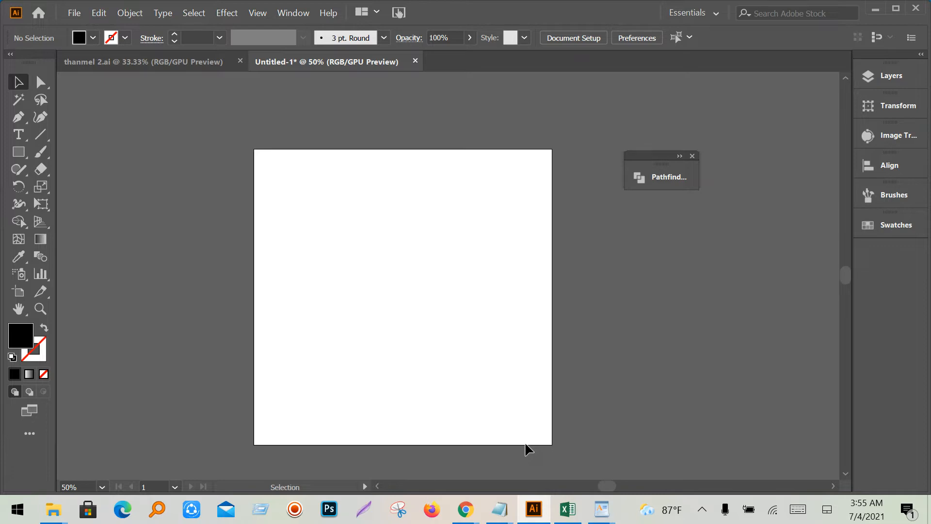
mouse_move(500, 510)
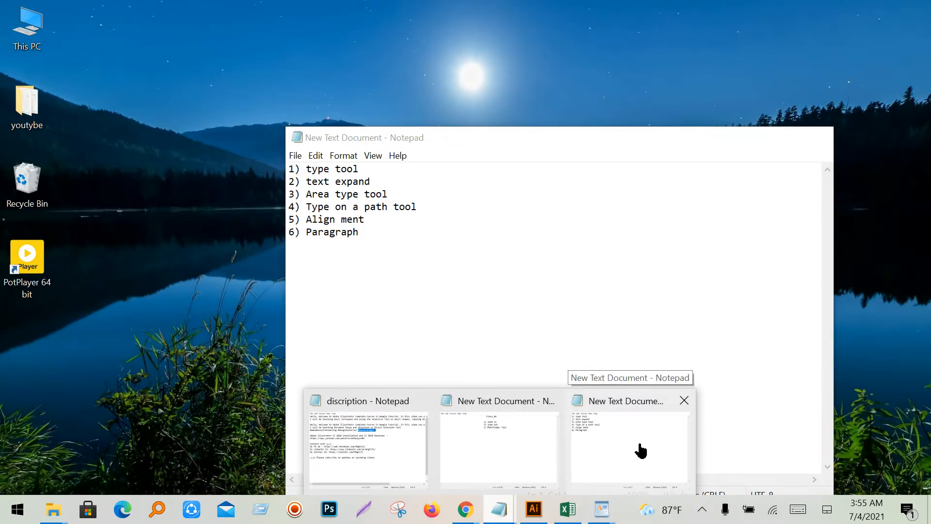
click(640, 451)
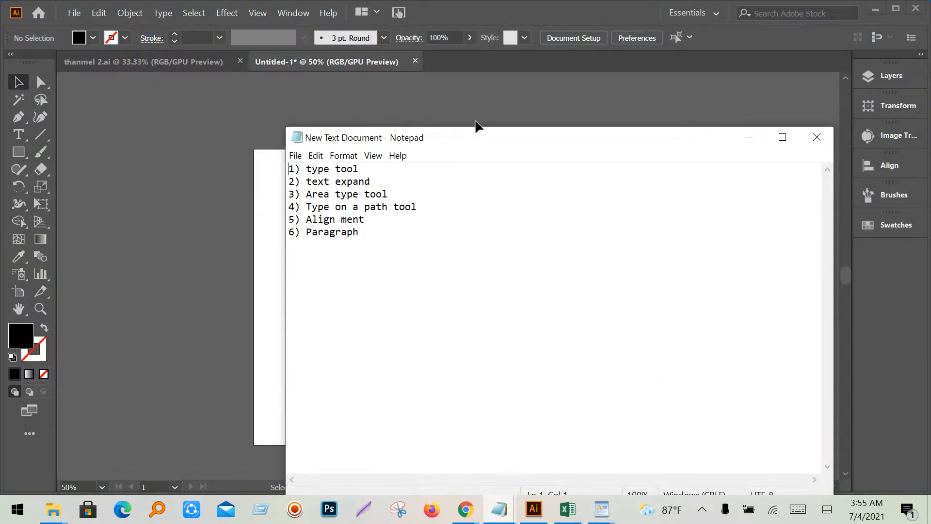
drag(504, 146, 693, 128)
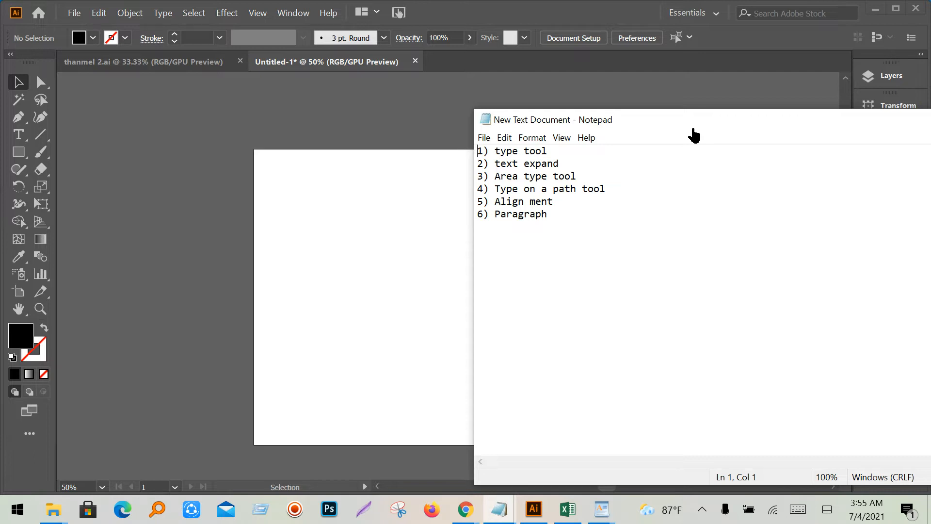
drag(722, 129, 779, 190)
drag(650, 196, 784, 304)
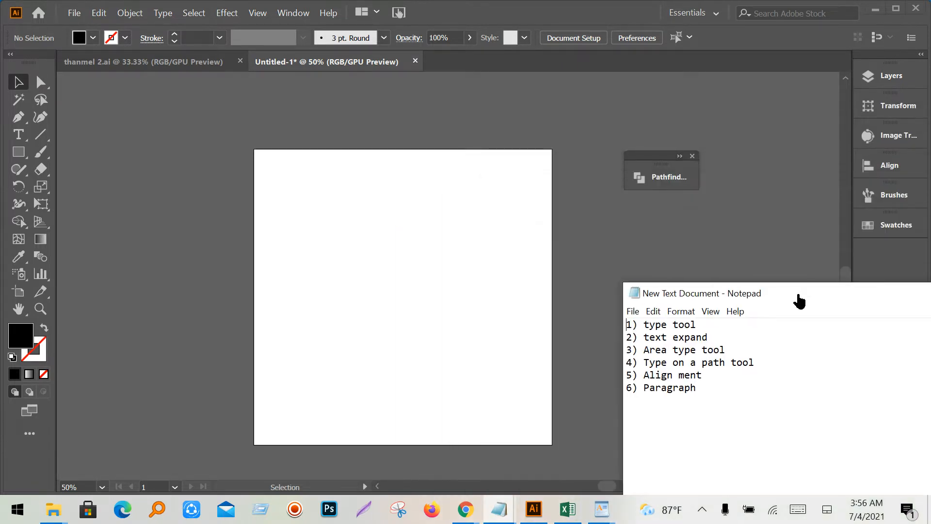
click(485, 307)
scroll(393, 319, up, 1)
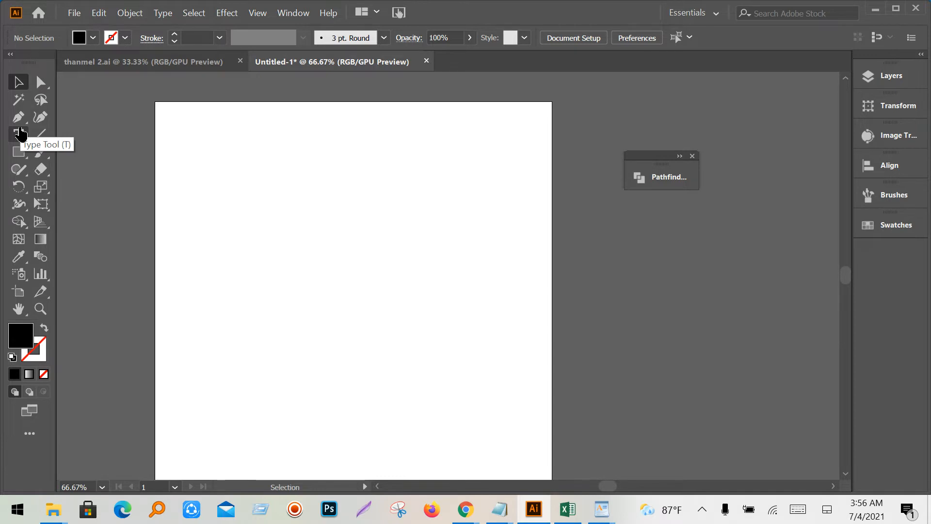
- Type the channel name as point text, scale it up to headline size and move it
click(20, 134)
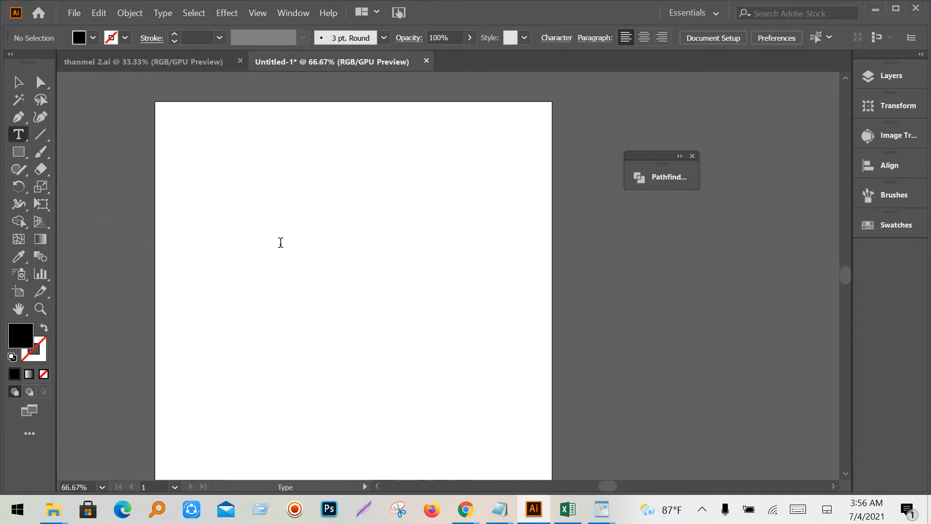
click(280, 242)
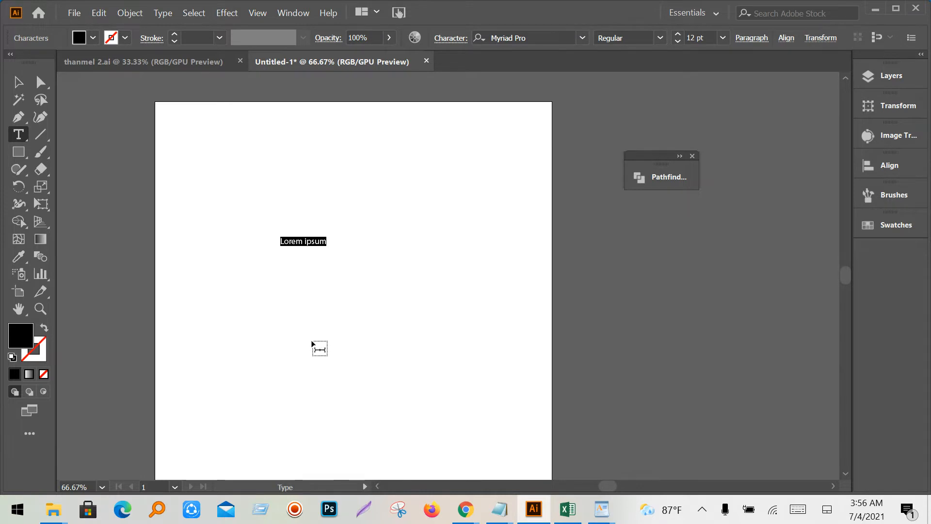
text(M)
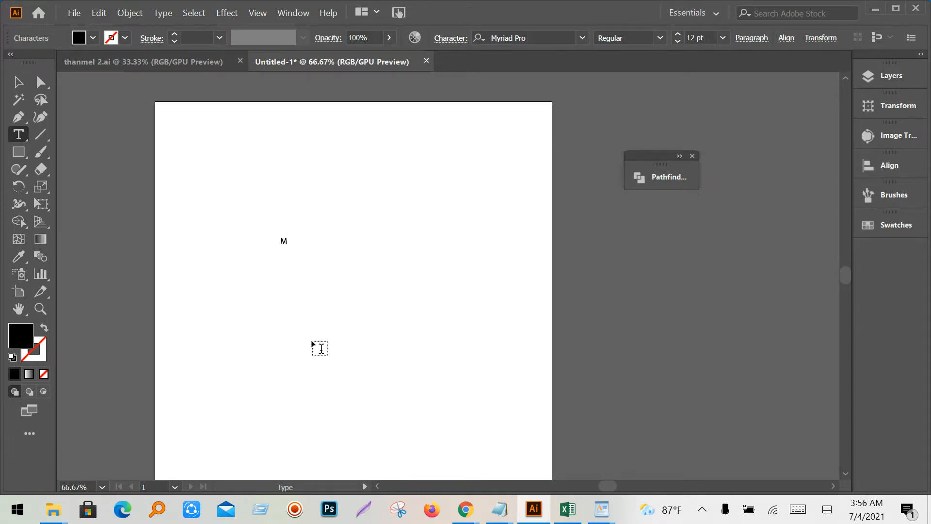
text(asud rana Gfx)
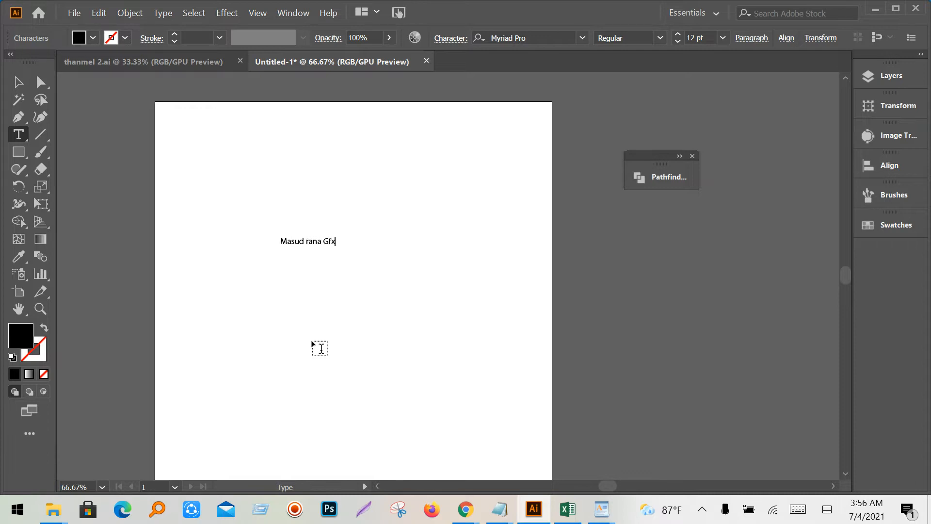
click(18, 83)
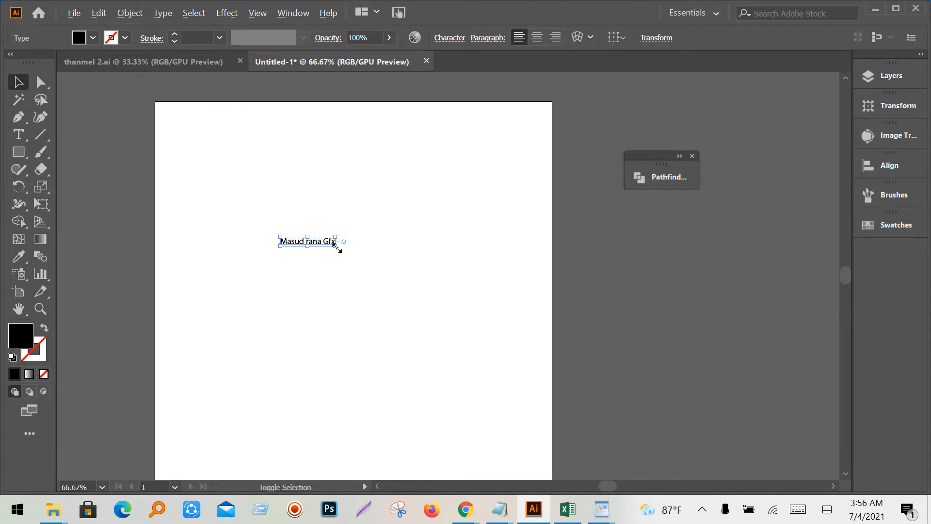
drag(337, 247, 447, 340)
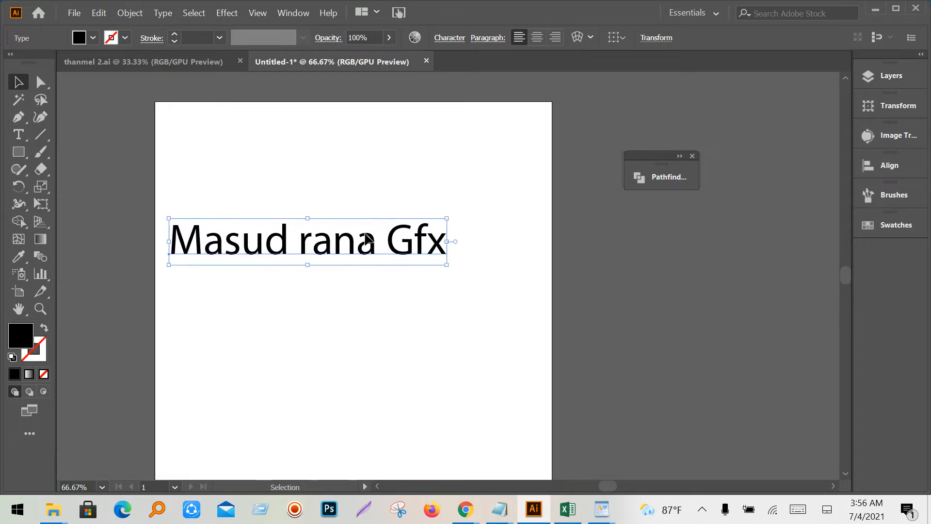
drag(368, 238, 389, 224)
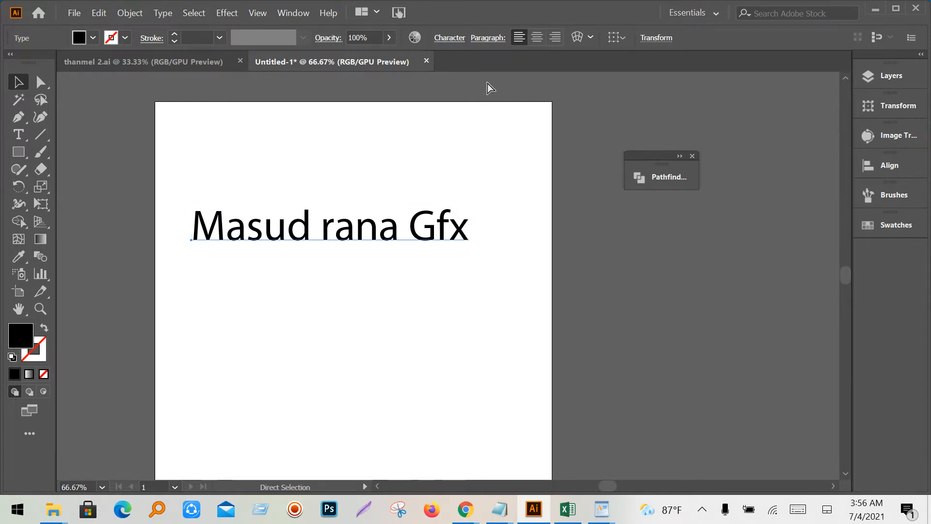
key(ctrl+t)
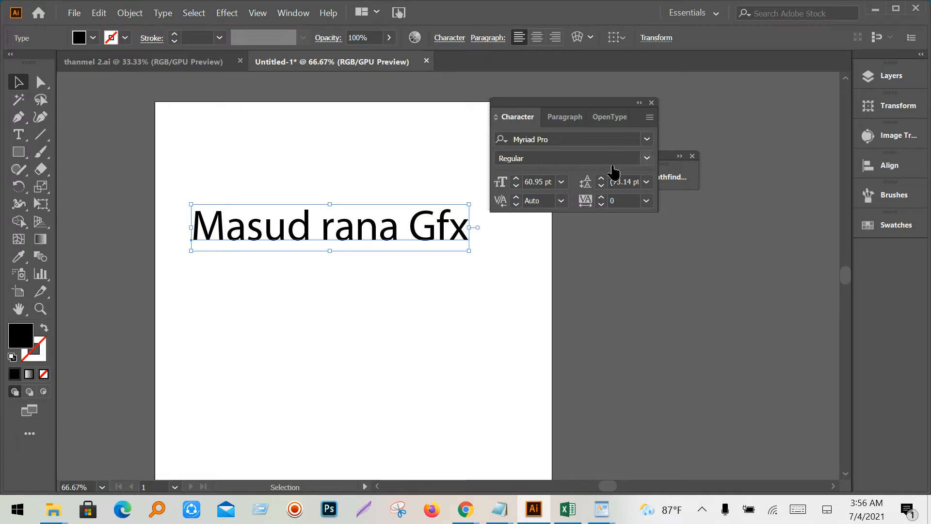
- Move the Character panel aside and dock the floating Pathfinder panel into the right dock
drag(568, 103, 690, 227)
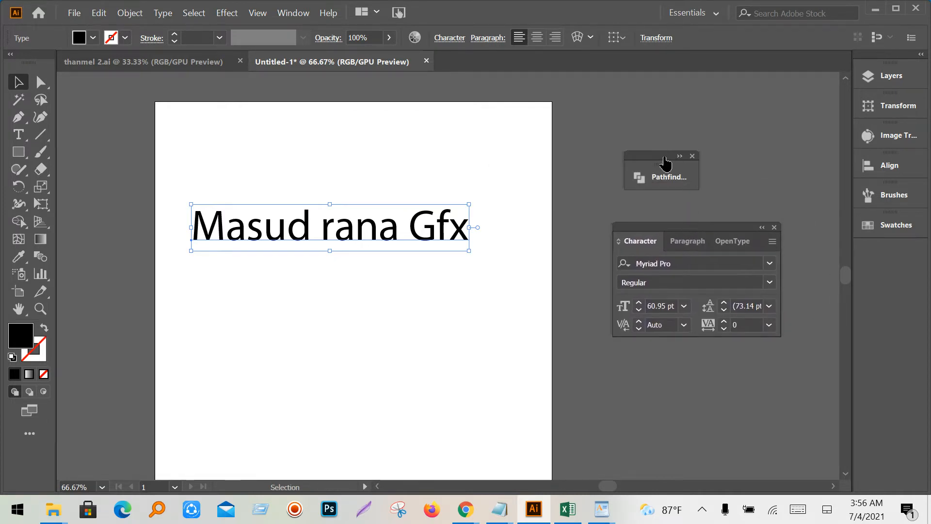
drag(666, 164, 871, 270)
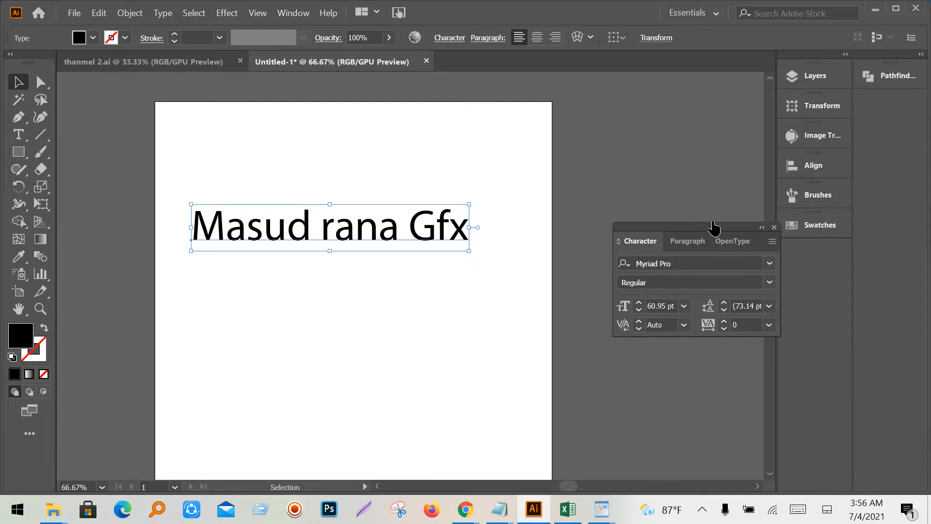
drag(715, 225, 688, 148)
click(845, 55)
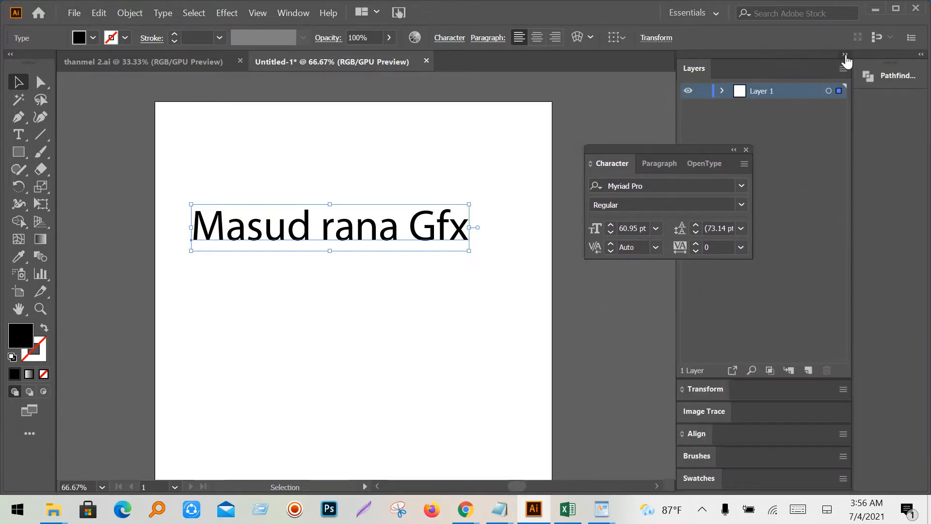
click(845, 56)
click(922, 55)
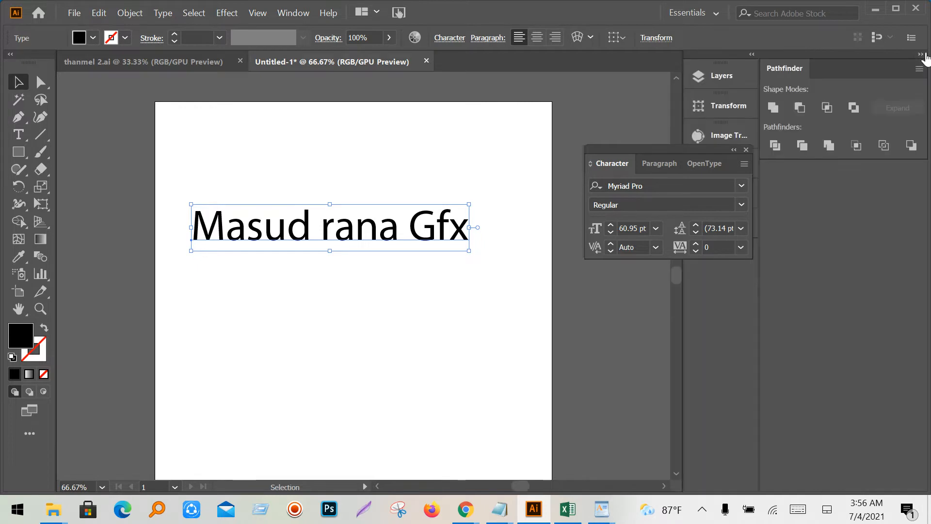
click(922, 54)
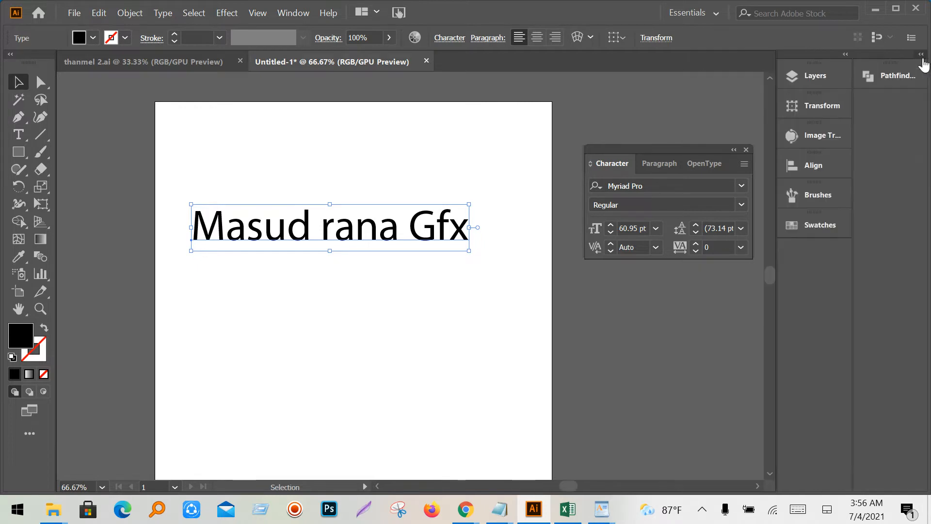
- Reposition the Character panel and move the name text higher on the artboard
click(845, 55)
click(845, 55)
drag(668, 155, 640, 140)
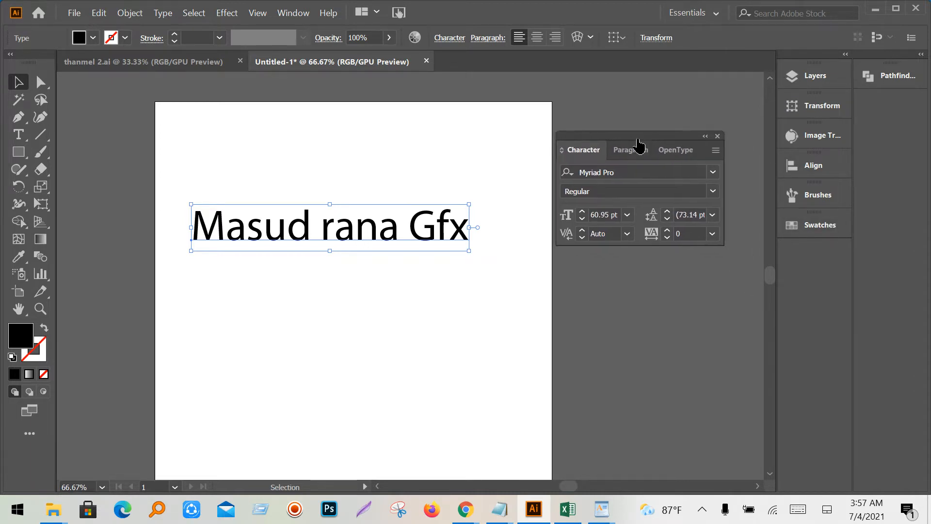
drag(357, 230, 363, 151)
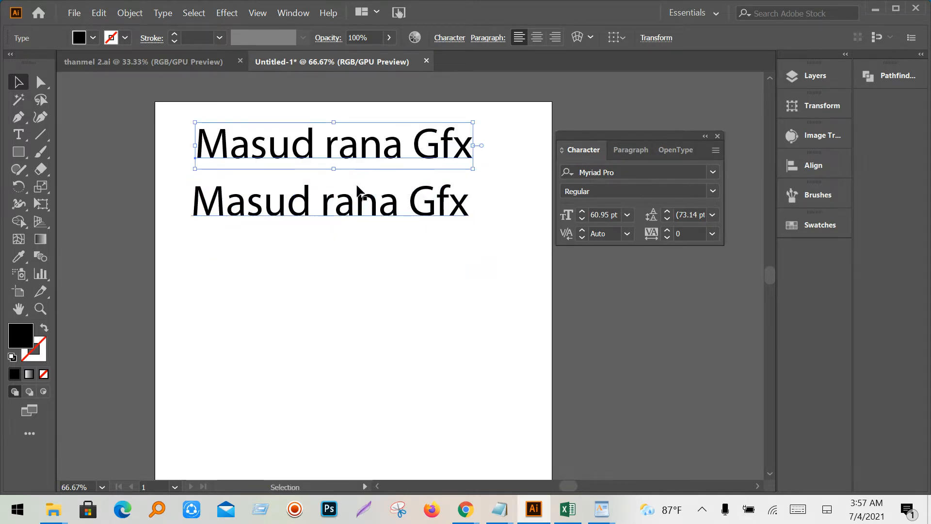
- Duplicate the name text into a second stacked line, then minimize the Meet call
drag(363, 196, 364, 205)
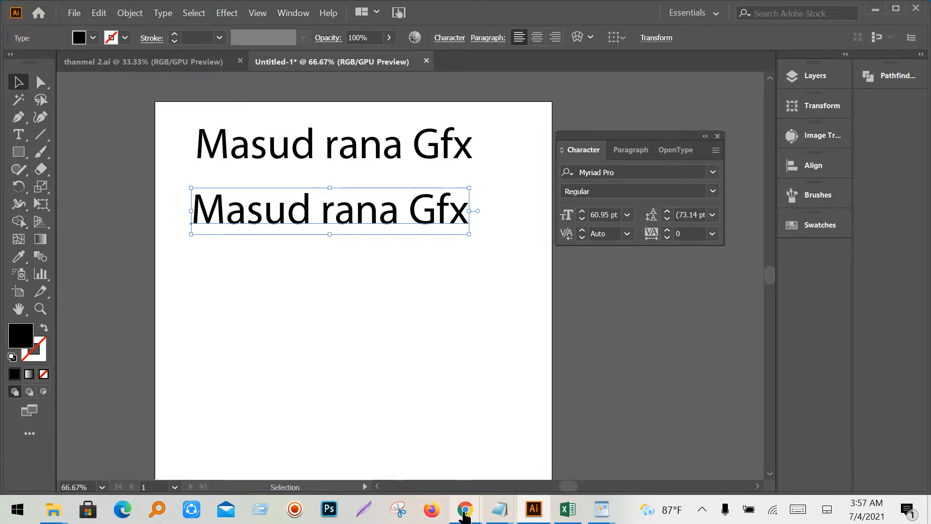
mouse_move(480, 504)
click(325, 463)
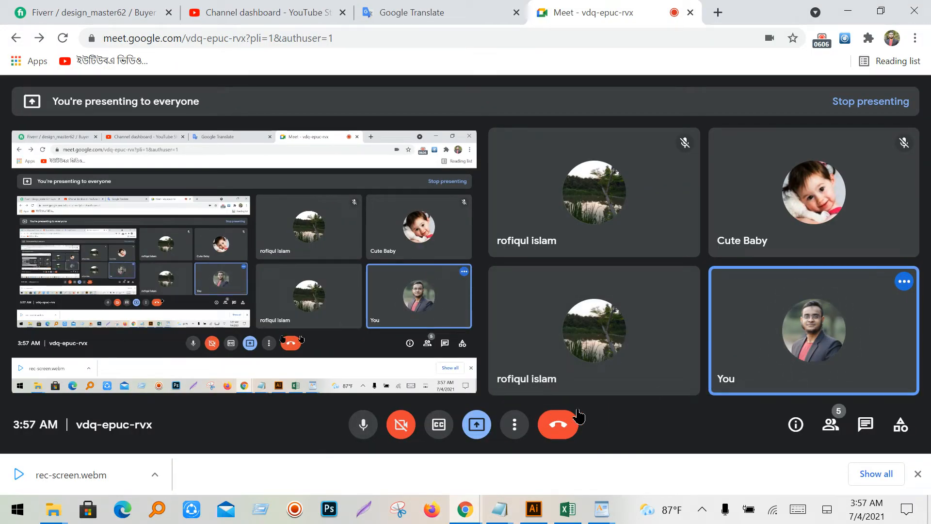
click(844, 9)
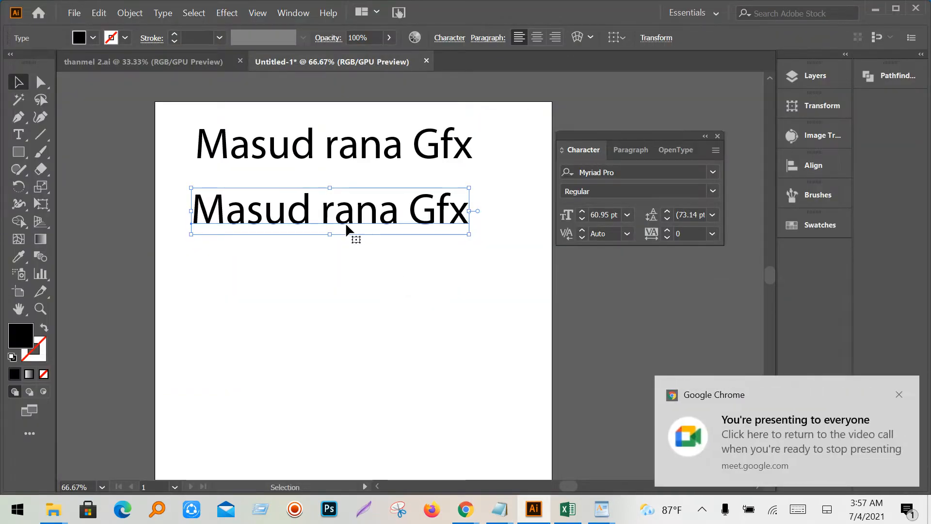
scroll(380, 255, up, 2)
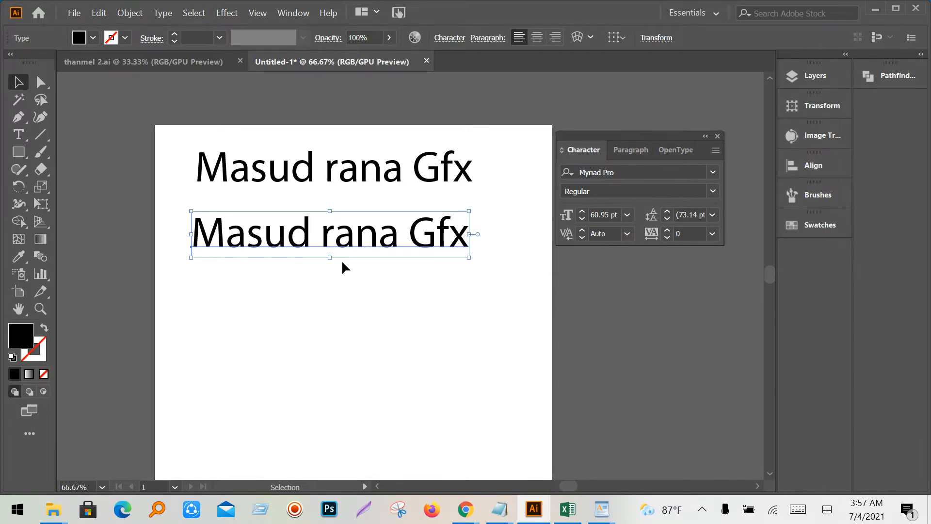
click(713, 172)
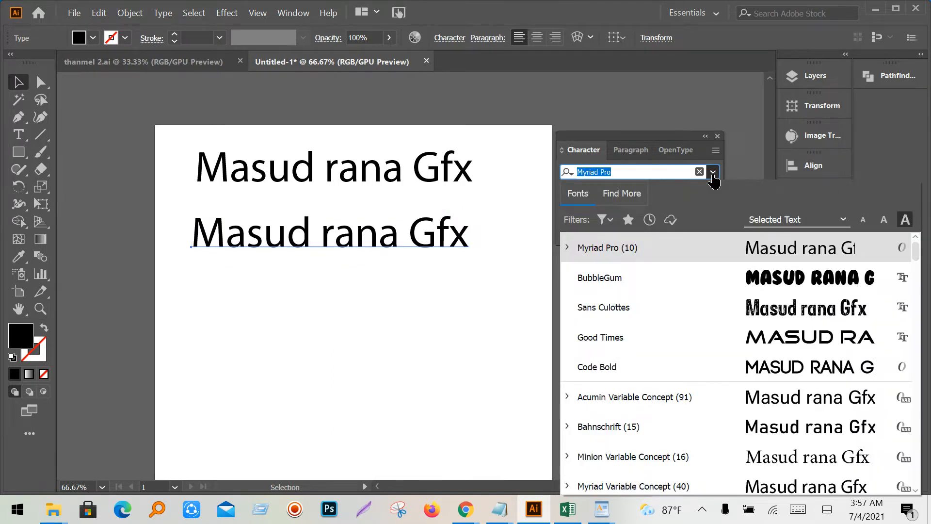
drag(657, 140, 658, 63)
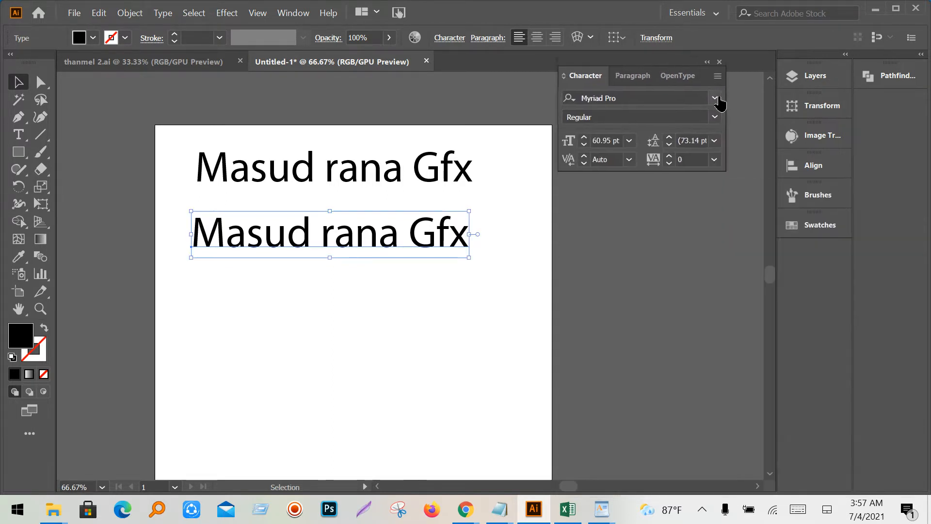
click(715, 98)
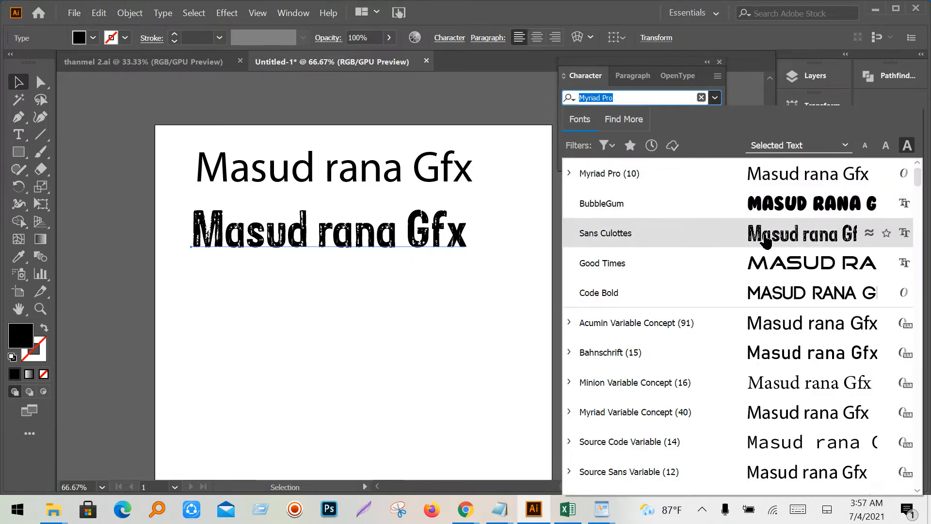
click(776, 265)
drag(589, 245, 575, 264)
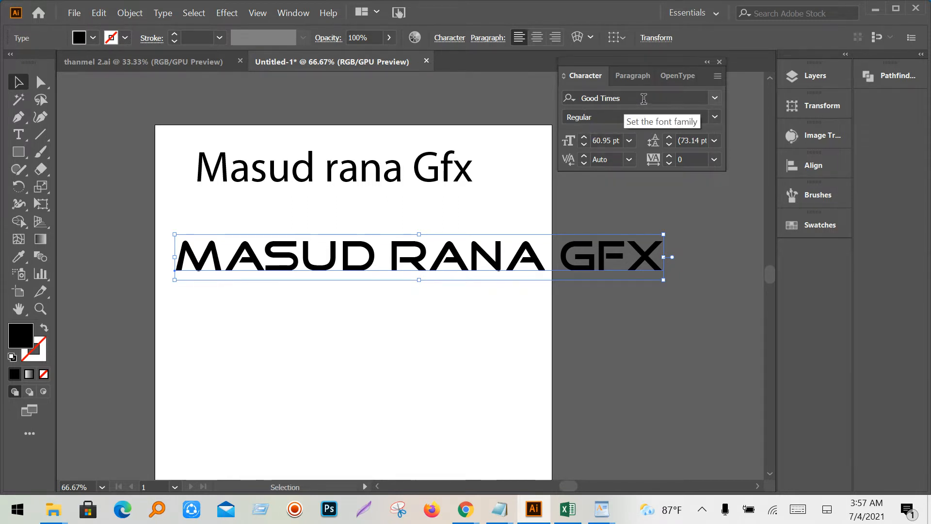
click(635, 98)
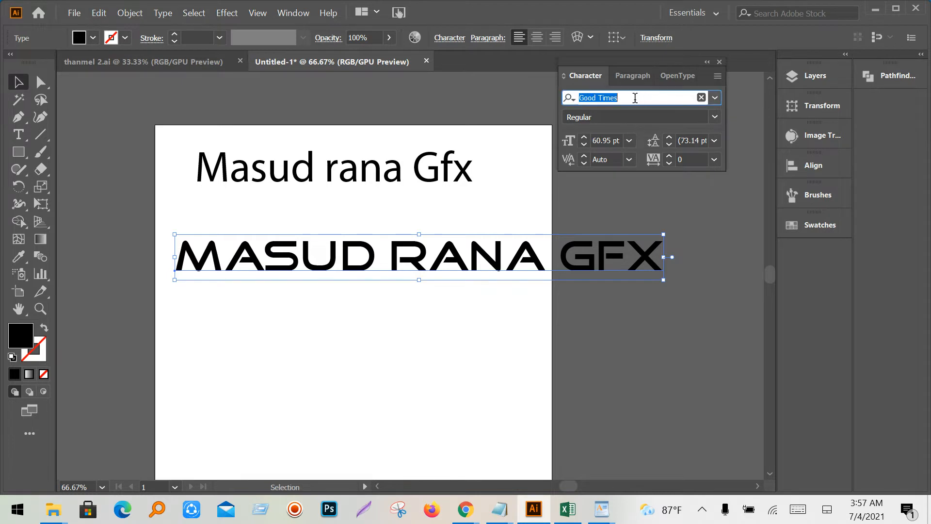
right_click(580, 99)
click(470, 143)
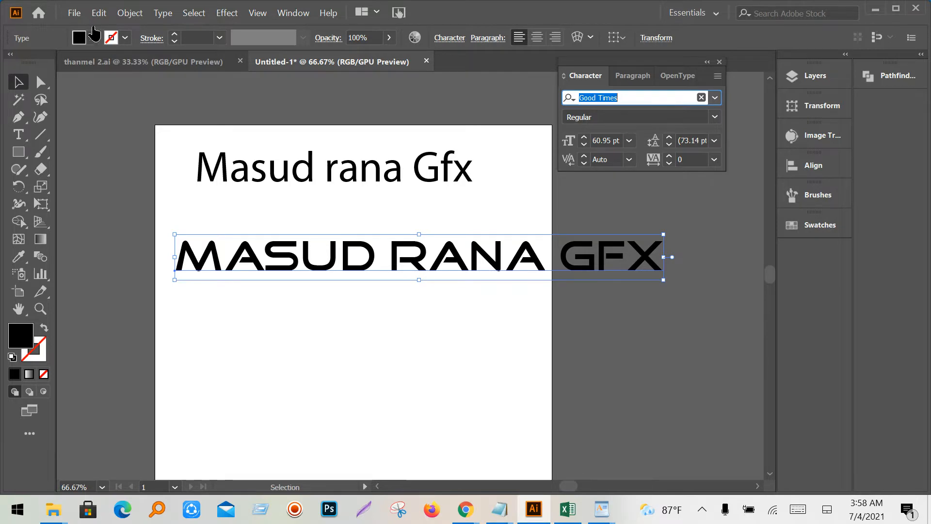
click(72, 15)
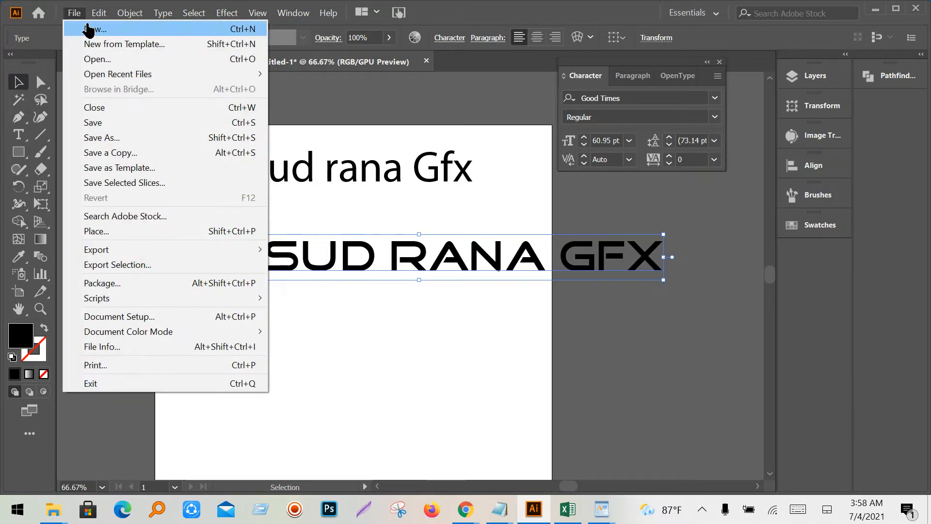
- Create a new document from the Postcard preset and widen its artboard to about 585 pt
click(89, 30)
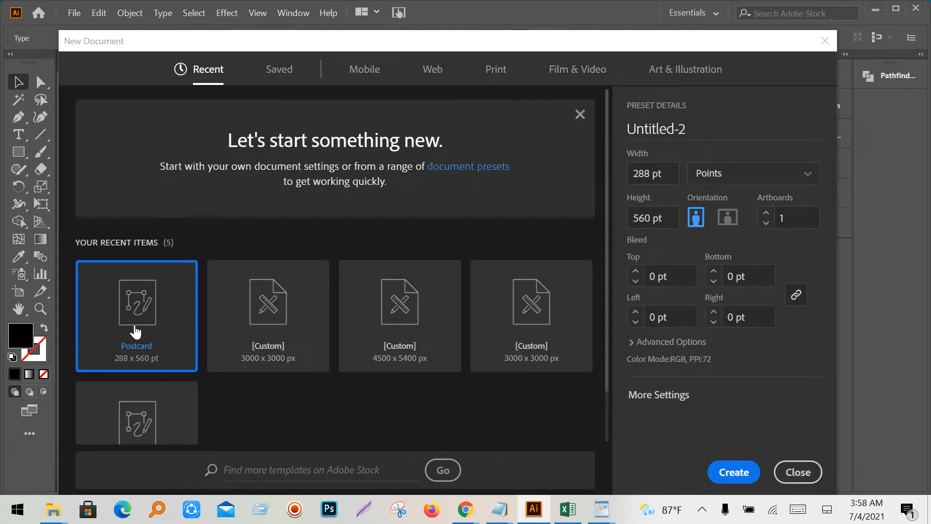
double_click(134, 332)
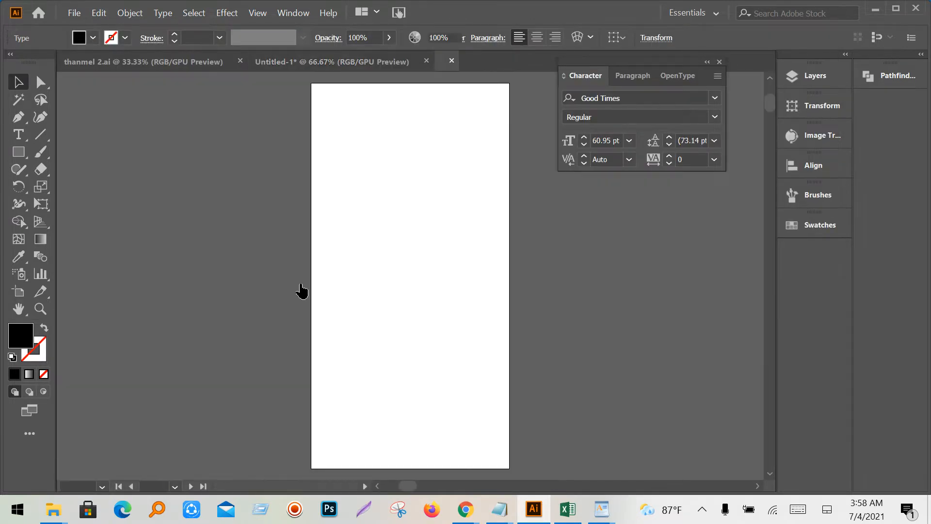
click(19, 291)
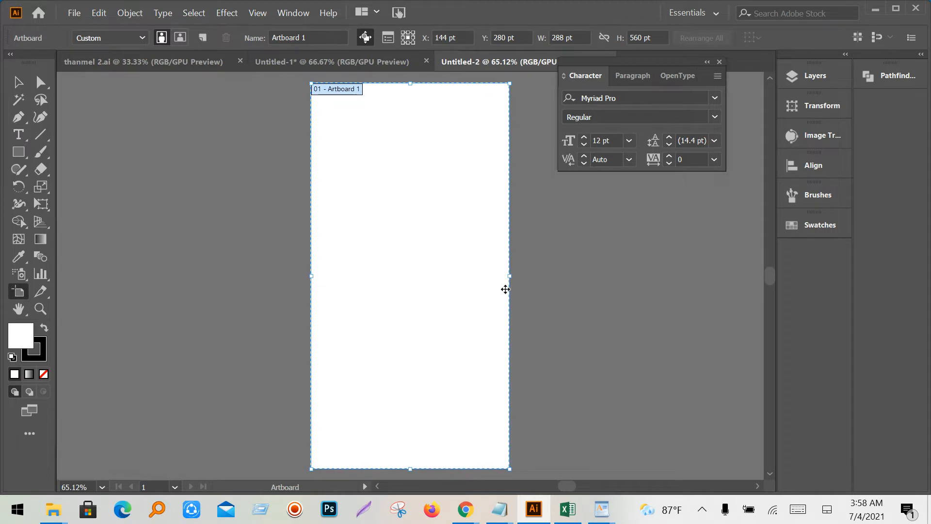
drag(511, 281, 714, 305)
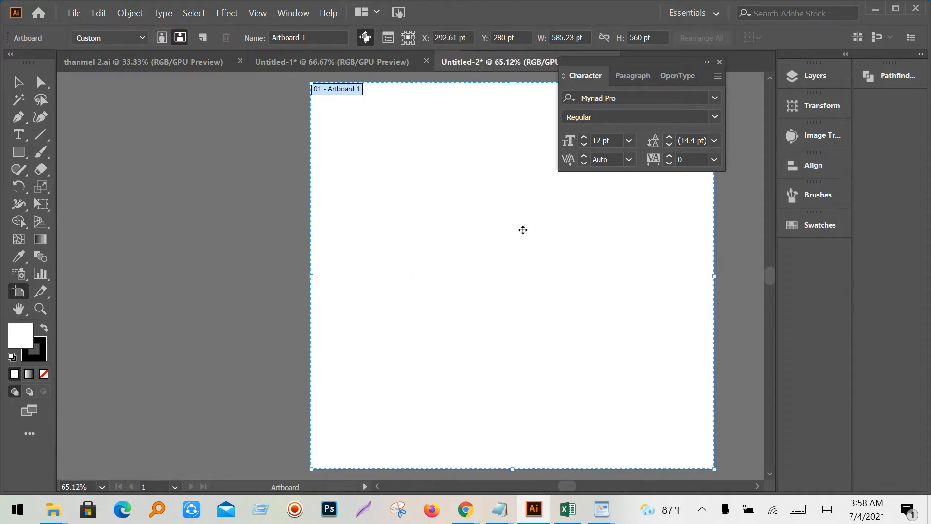
drag(524, 229, 410, 256)
click(41, 82)
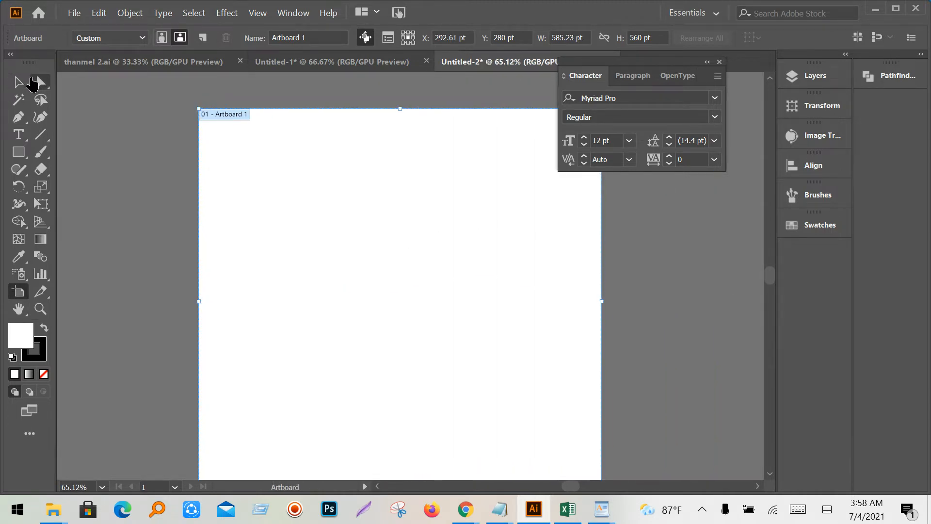
click(20, 82)
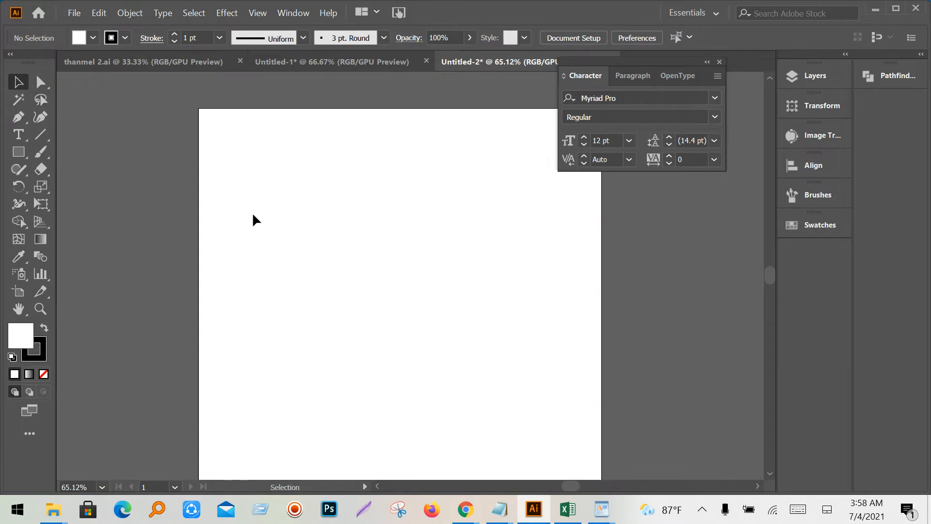
- Paste the Good Times text, enlarge it to about 34 pt, and place it near the top-left
key(ctrl+v)
click(428, 279)
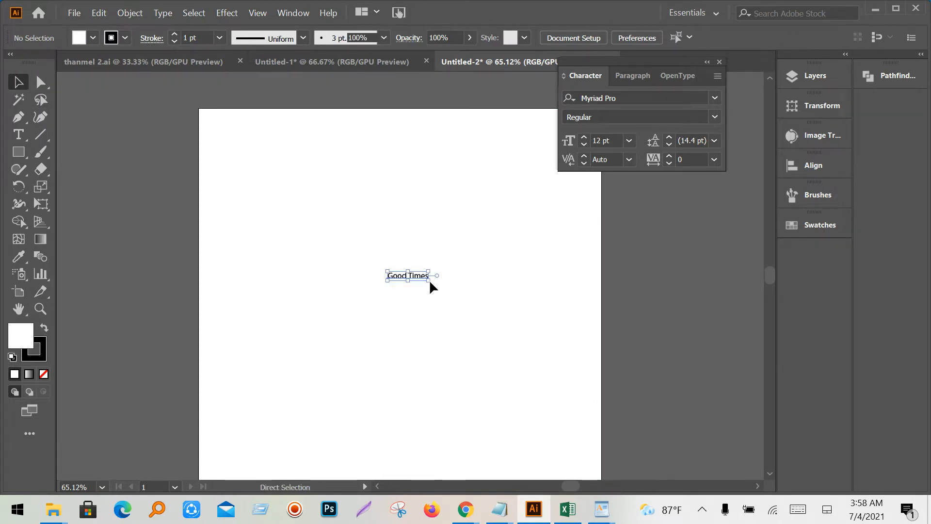
drag(428, 280, 466, 289)
drag(451, 277, 313, 157)
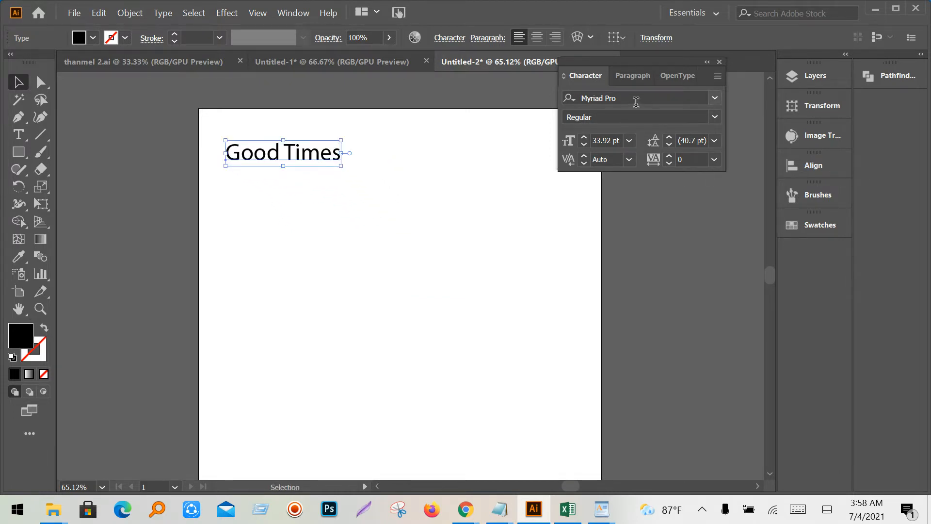
- Set the pasted text's font to Good Times in the Character panel
click(636, 99)
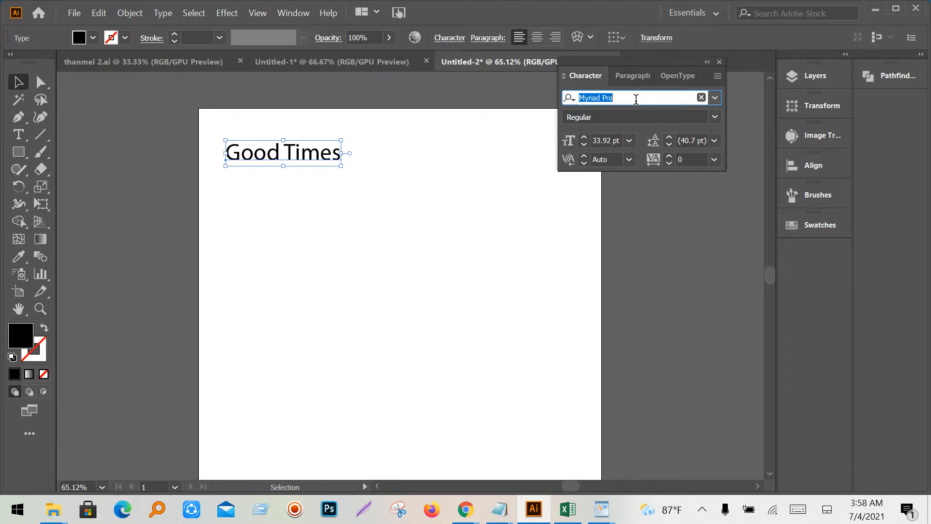
text(Good Times)
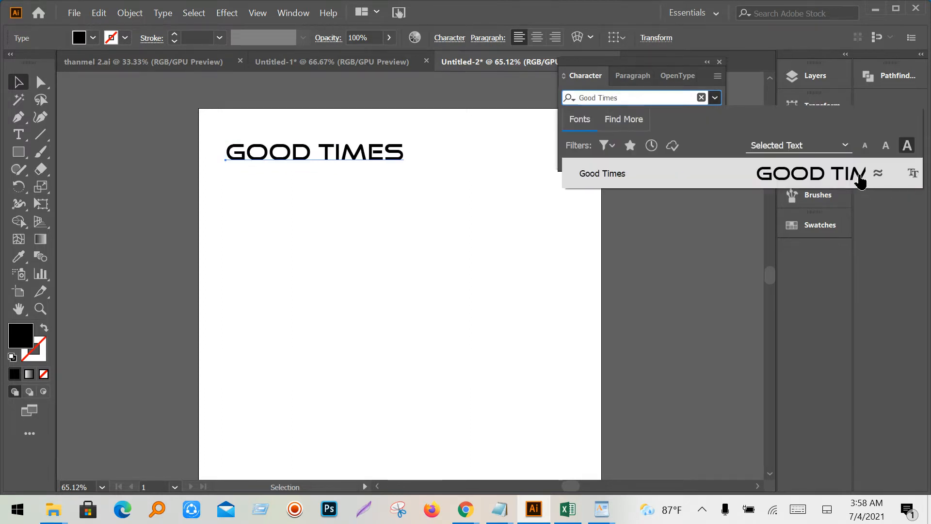
click(386, 160)
- Move the GOOD TIMES line to the top-left, duplicate it below, then minimize Illustrator
mouse_move(303, 153)
mouse_down()
mouse_move(282, 130)
mouse_move(287, 173)
mouse_move(286, 158)
mouse_up()
drag(286, 158, 285, 231)
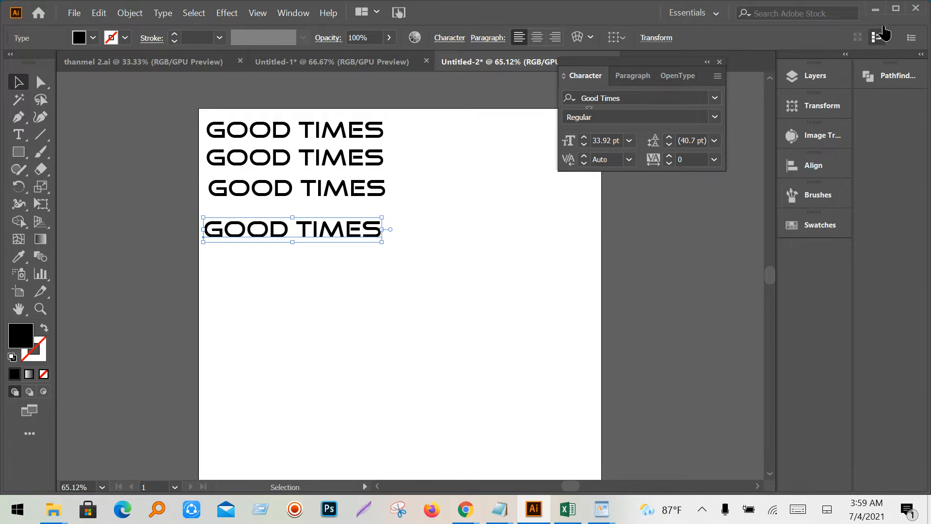
click(876, 9)
- Open This PC, look into the personal (E:) drive, then open the freelancing docoment (F:) drive
click(17, 35)
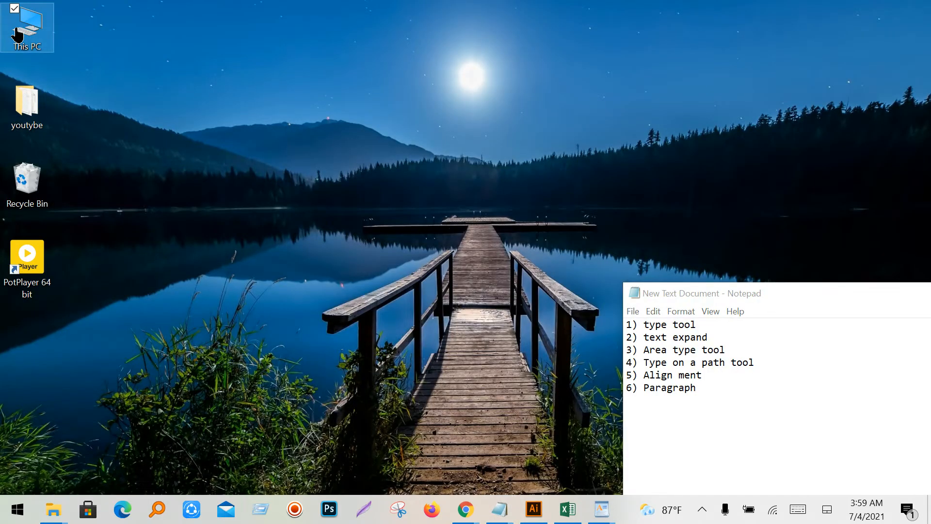
double_click(17, 35)
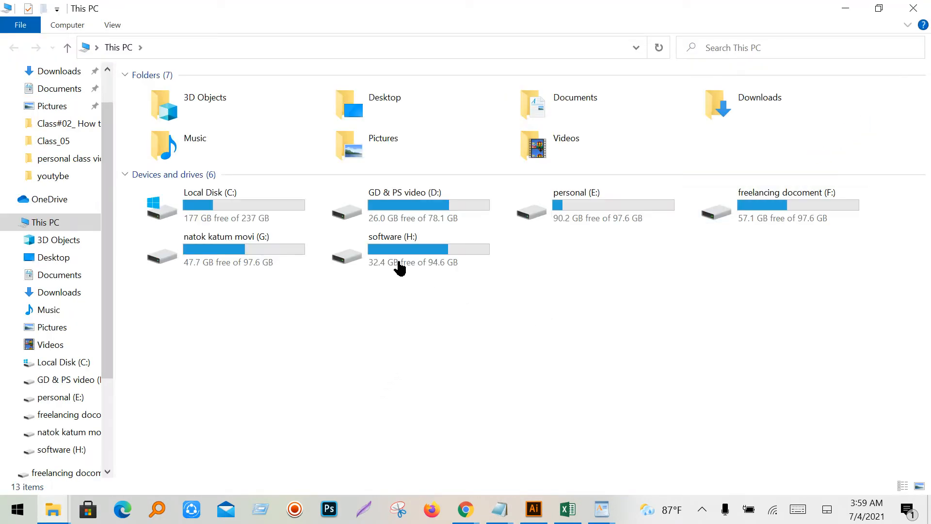
click(398, 267)
click(265, 260)
click(645, 220)
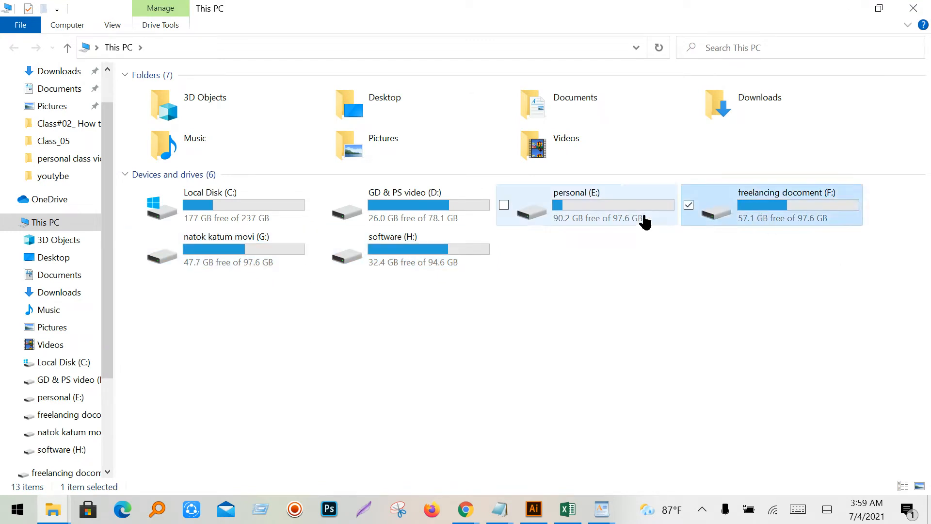
double_click(632, 221)
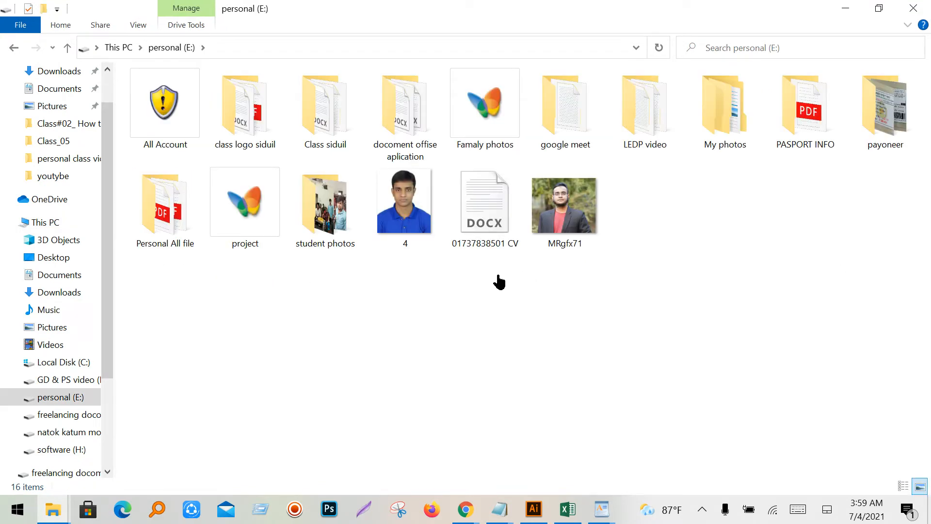
click(68, 48)
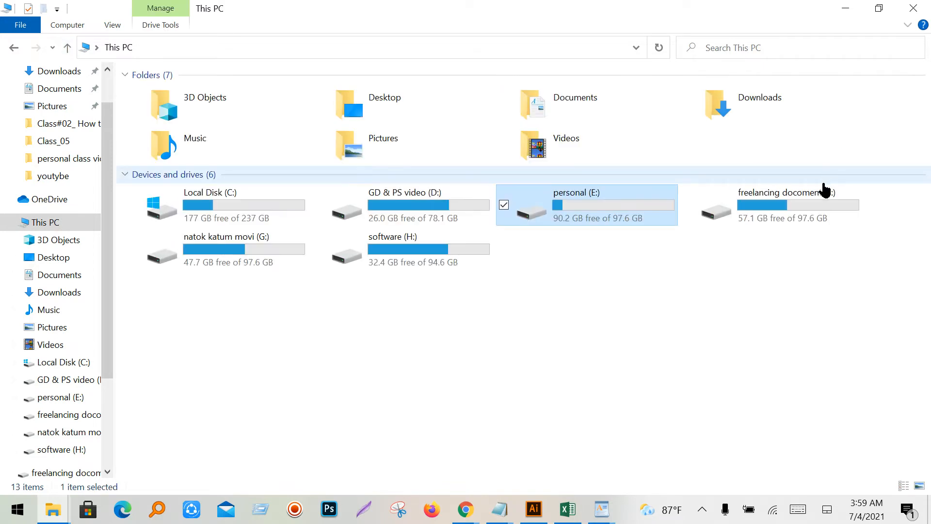
double_click(751, 218)
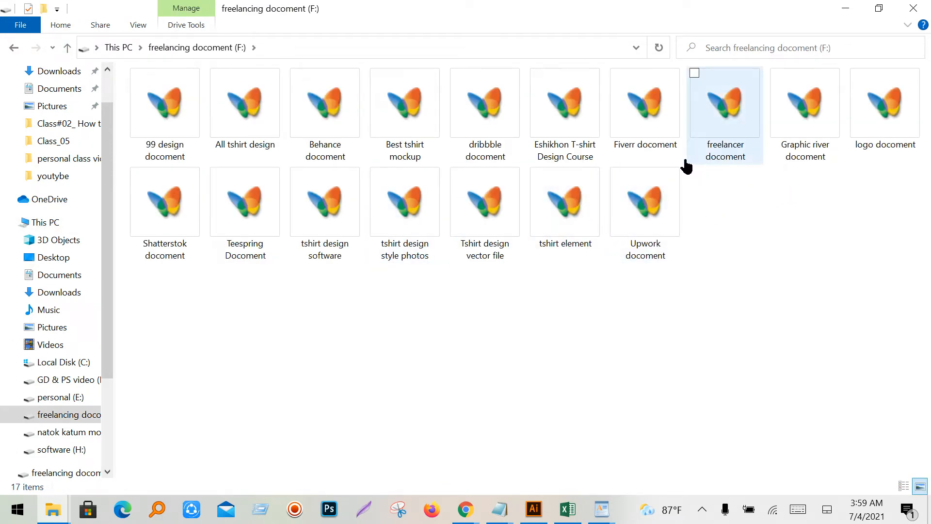
- Browse the Tshirt design vector file, tshirt design style photos and tshirt design software folders
click(327, 267)
click(546, 231)
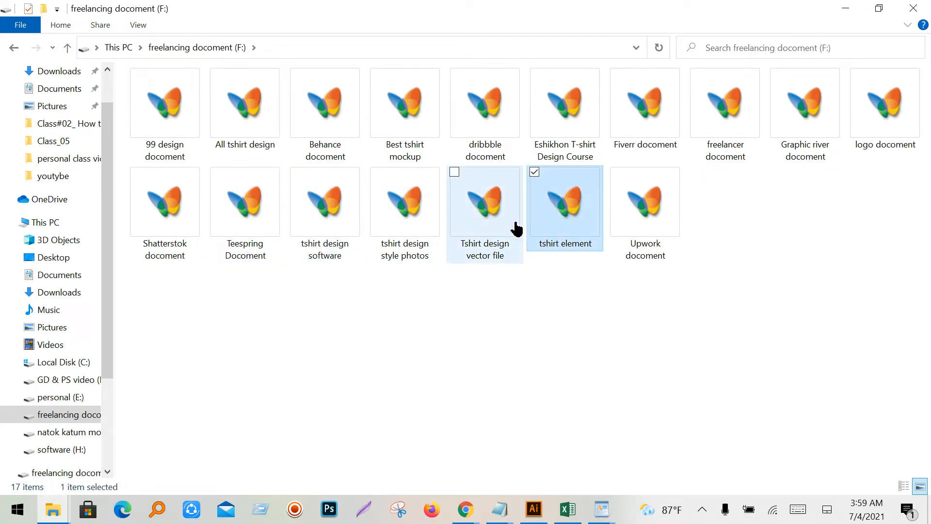
click(516, 228)
double_click(516, 229)
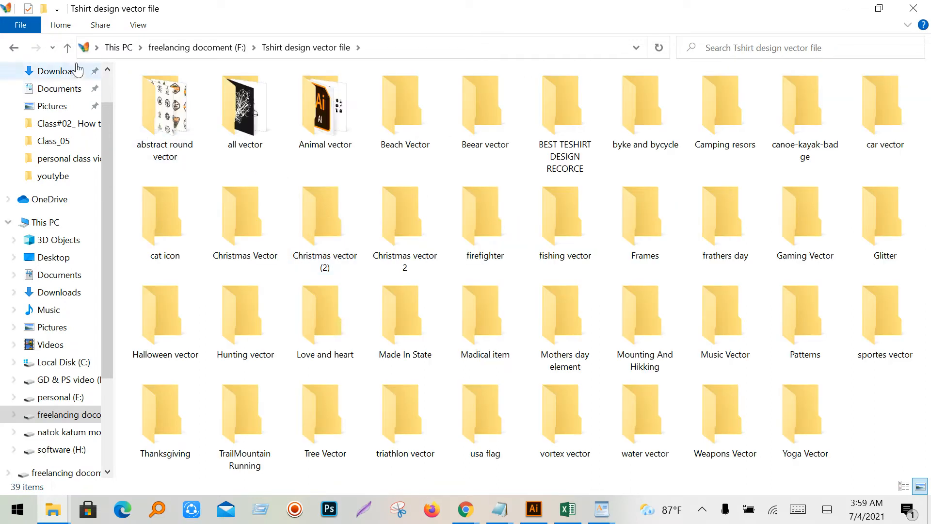
click(65, 49)
click(398, 214)
double_click(393, 216)
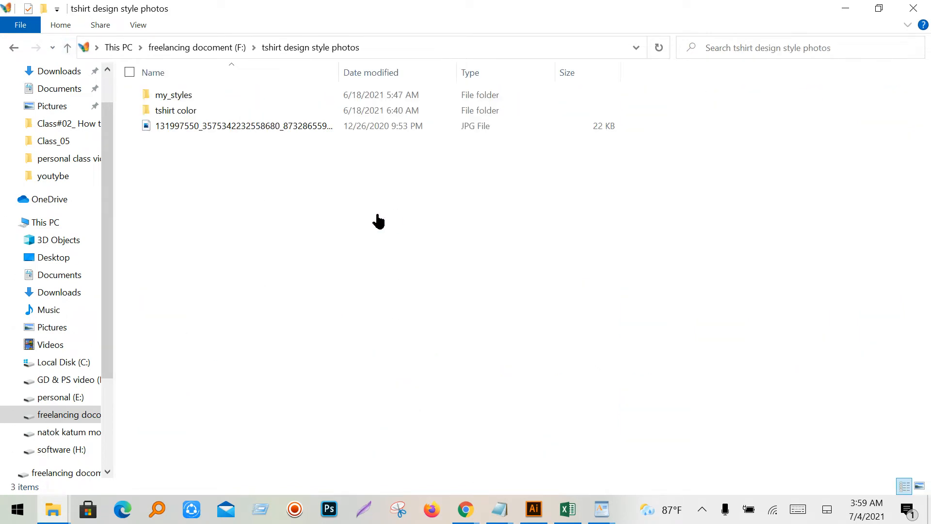
click(68, 48)
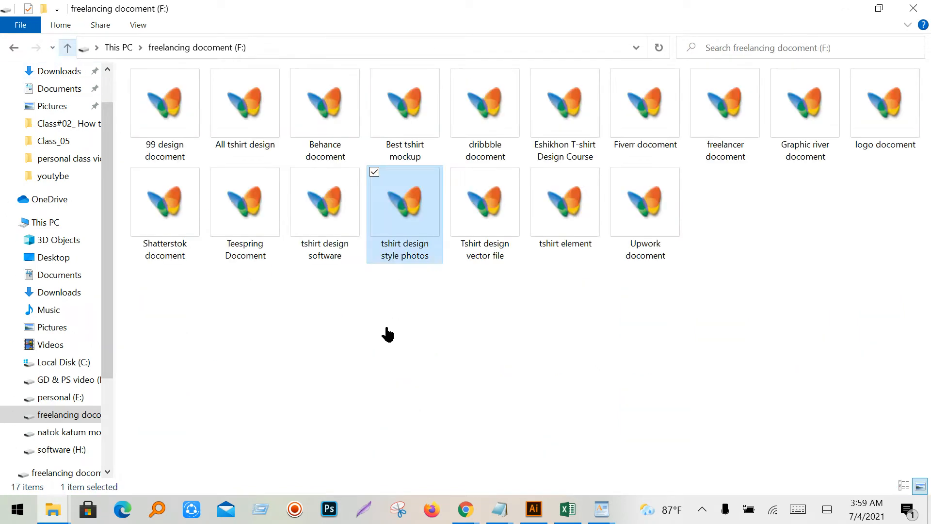
double_click(329, 252)
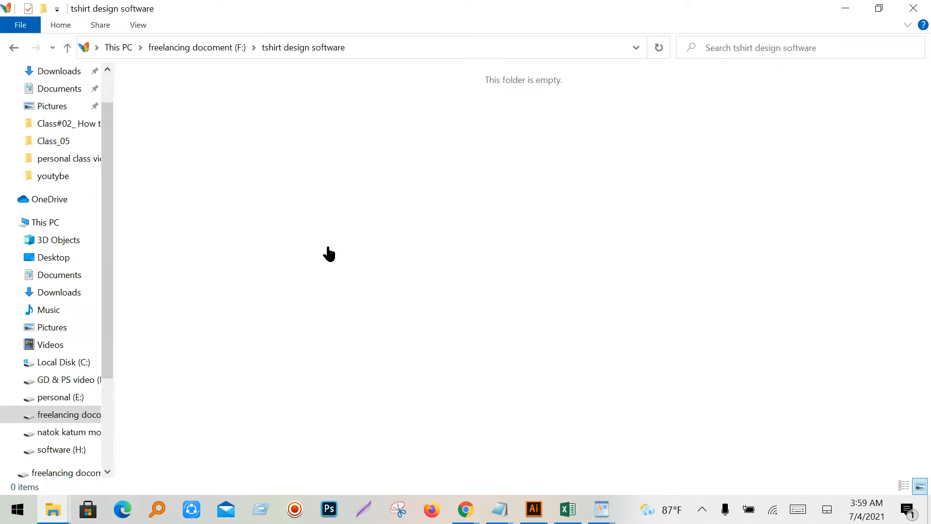
click(67, 49)
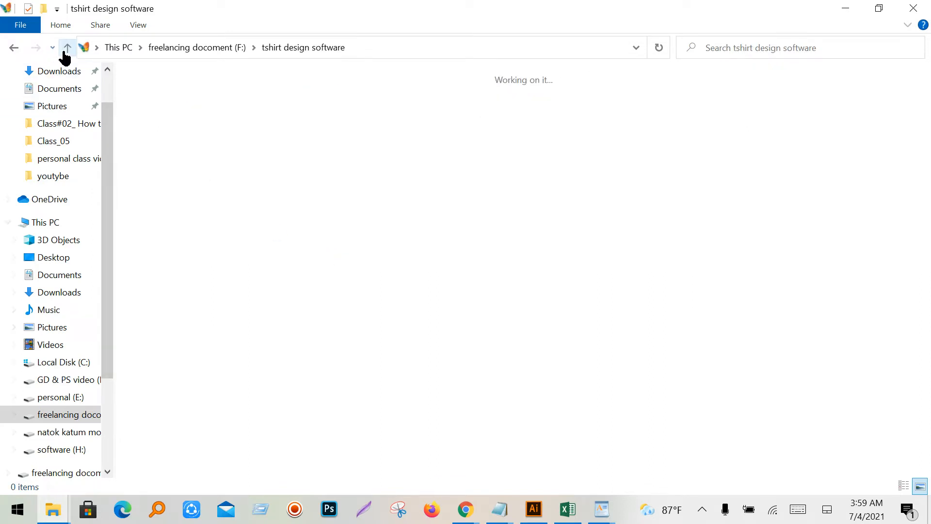
- Open tshirt element > Font Name and open the font 01 file in Illustrator
double_click(563, 225)
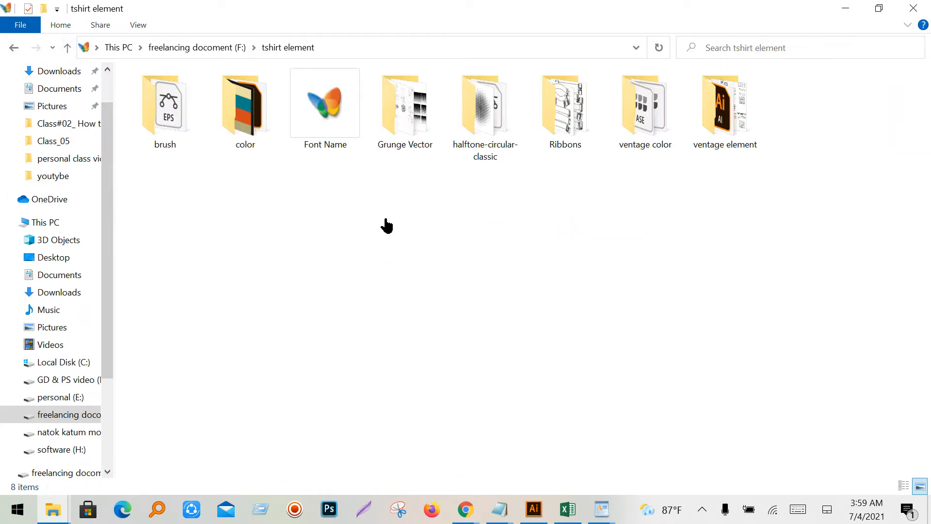
double_click(318, 146)
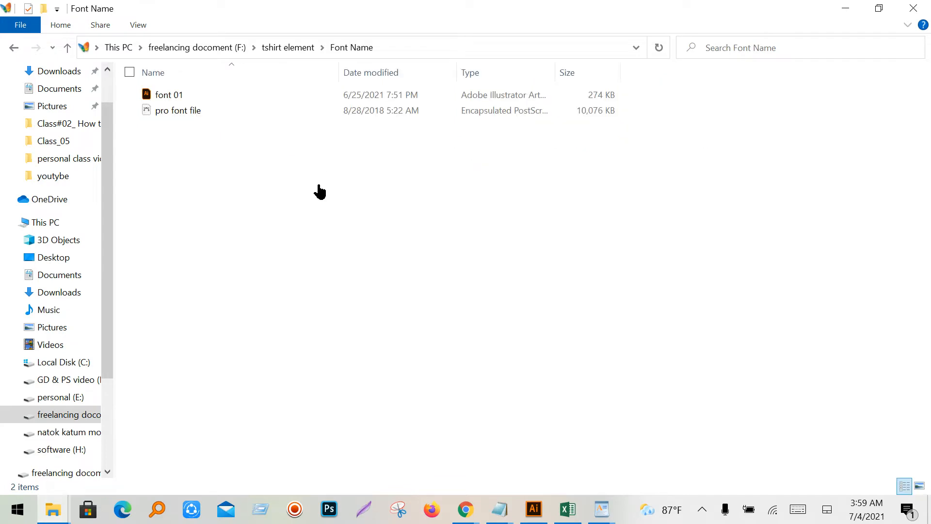
click(192, 100)
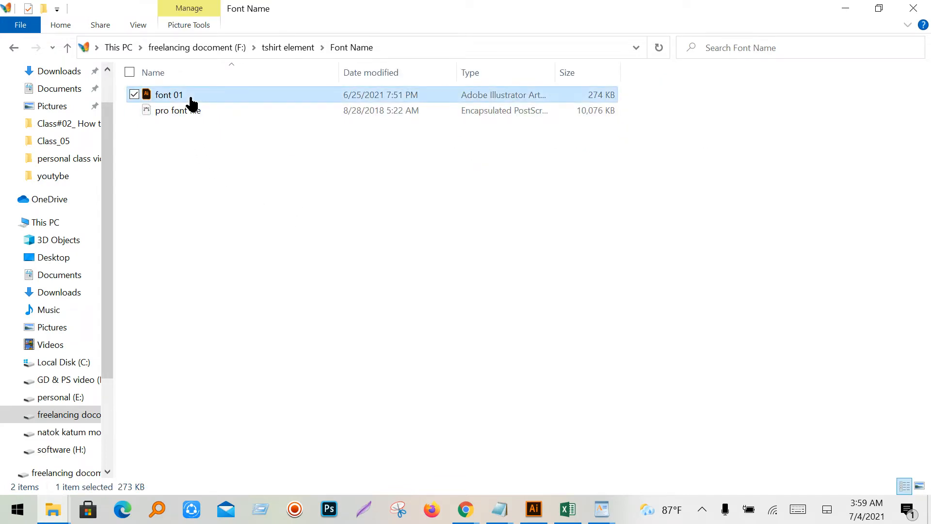
double_click(191, 99)
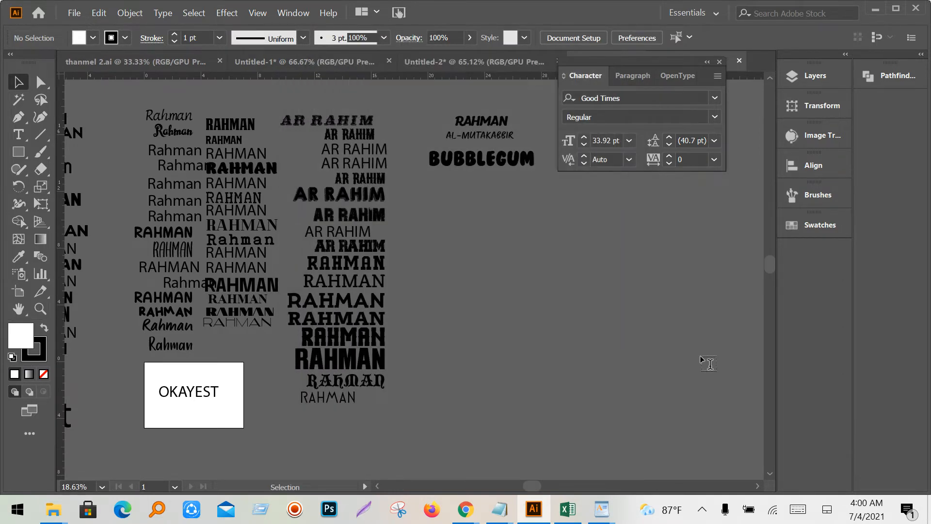
- Bring the font samples into view and select the OKAYEST text with the Selection tool
key(t)
drag(446, 325, 682, 327)
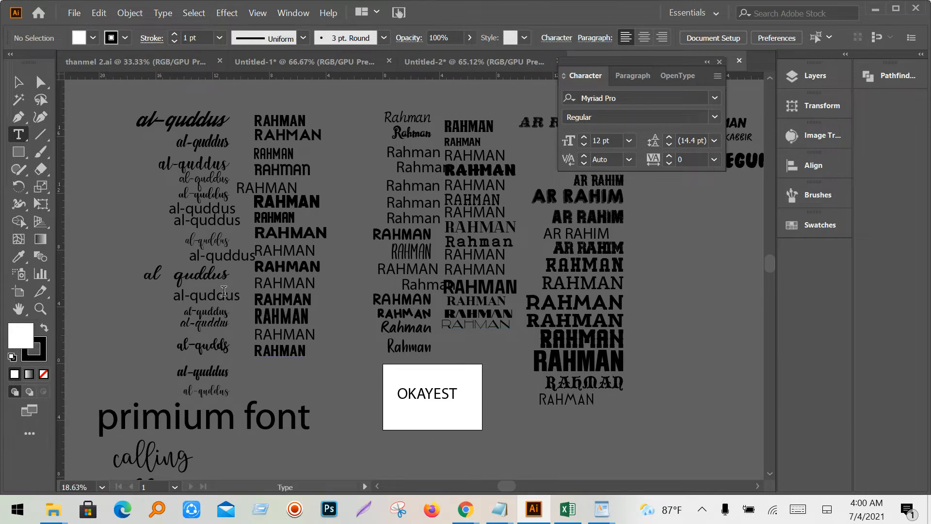
click(20, 84)
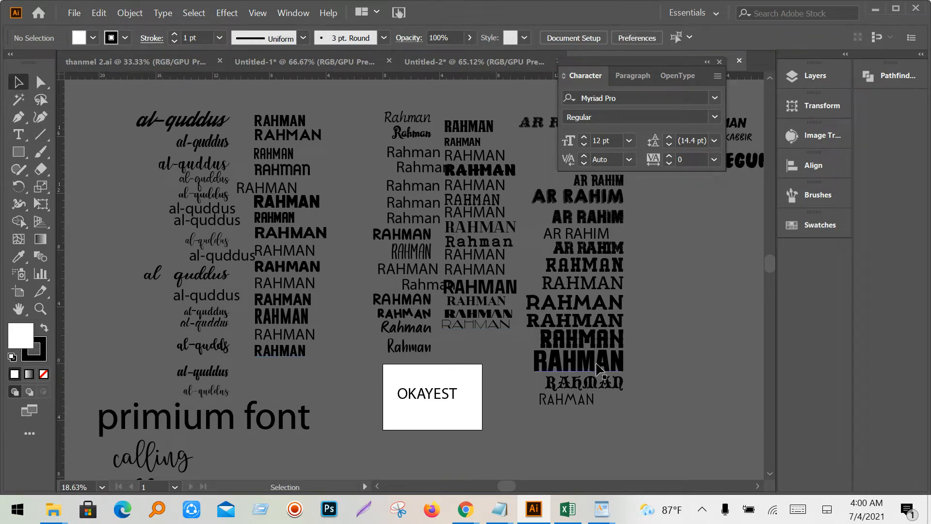
scroll(597, 371, up, 3)
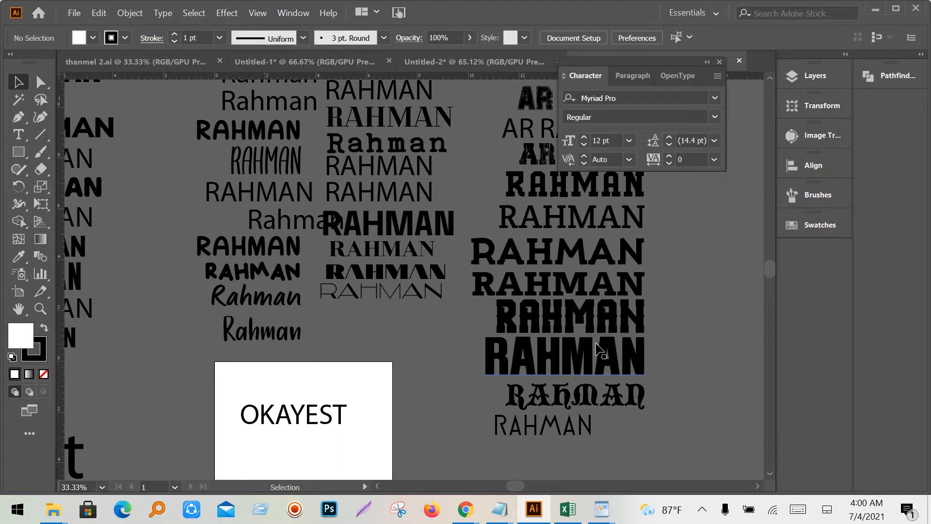
click(296, 419)
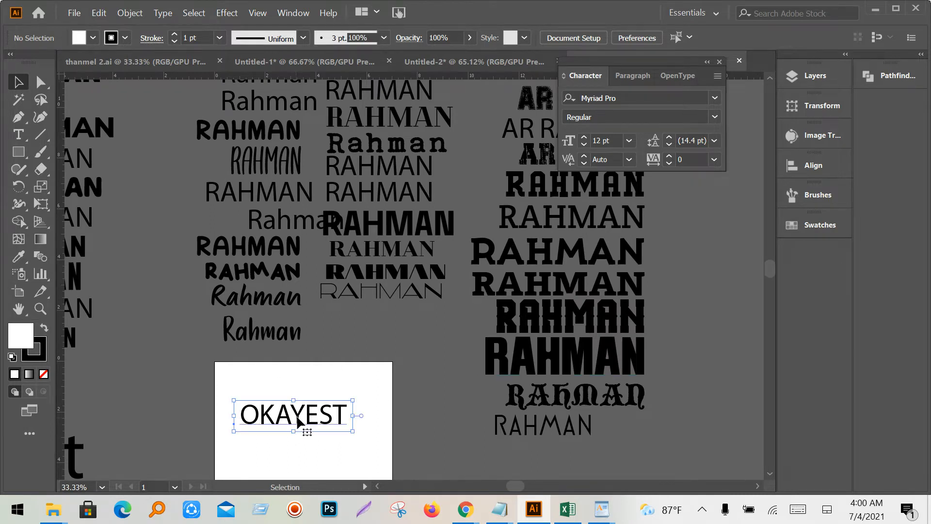
scroll(297, 422, down, 1)
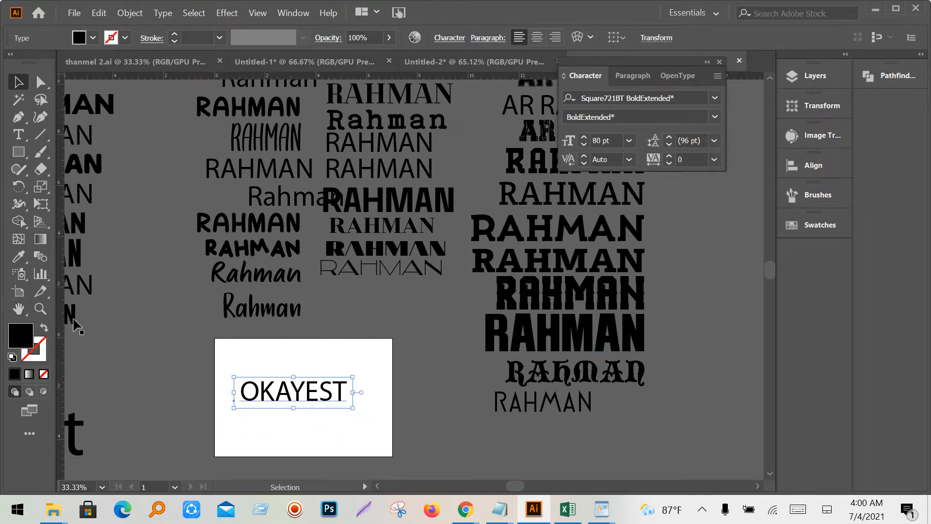
- Eyedropper several RAHMAN sample styles onto OKAYEST, ending with the rounded bold Hug Me Tight 80 pt style
click(20, 257)
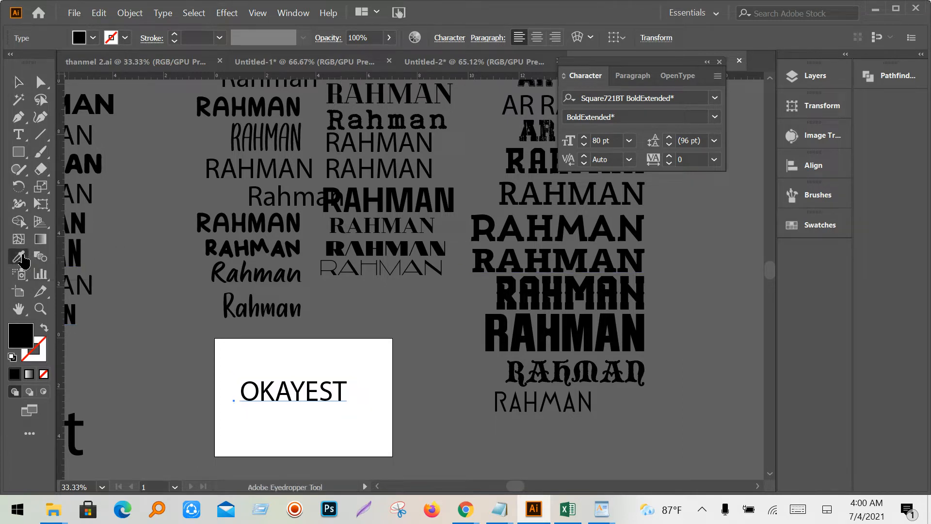
click(375, 167)
click(532, 252)
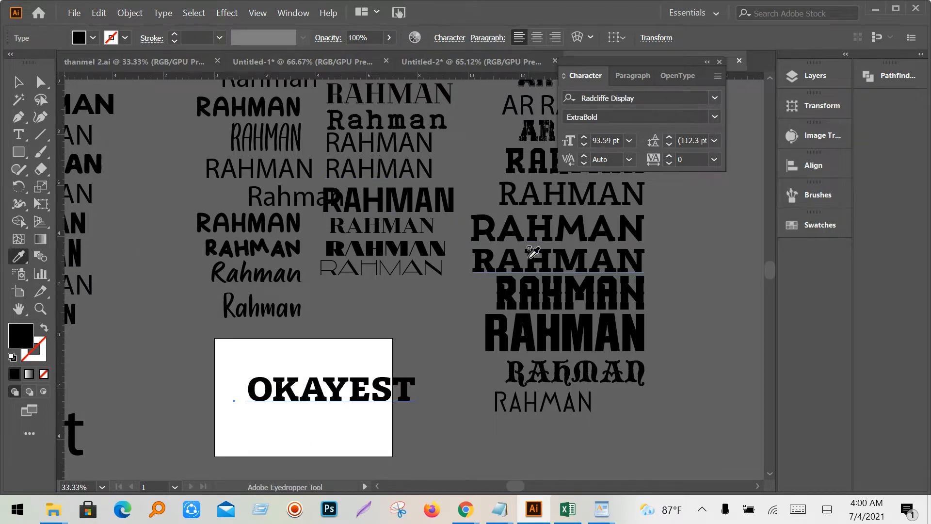
click(325, 427)
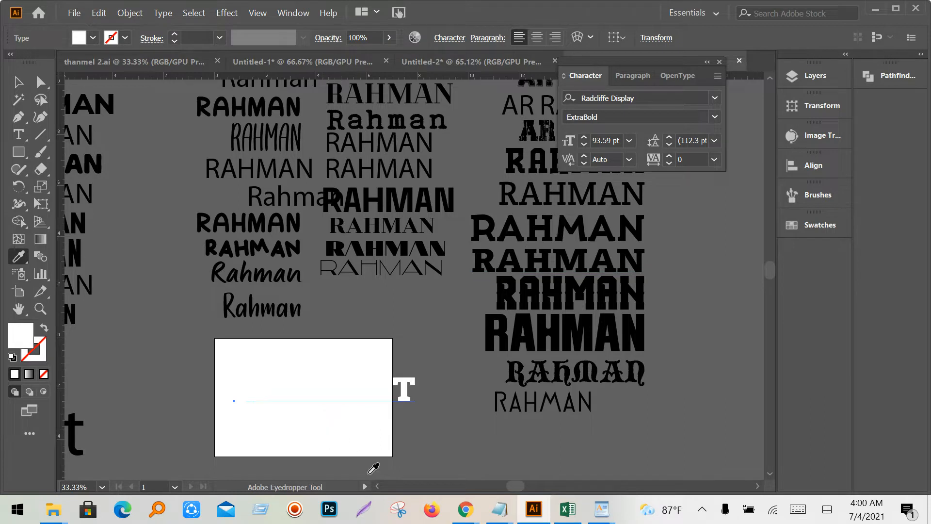
click(525, 334)
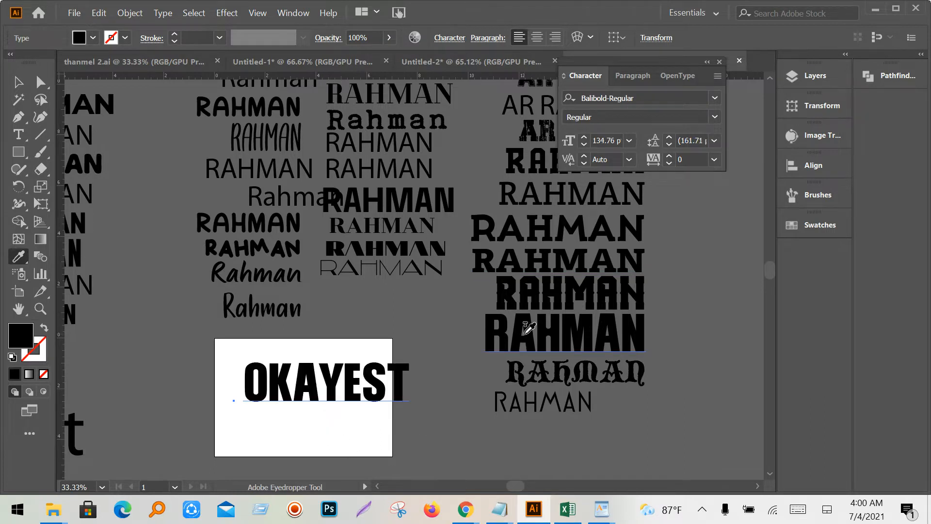
click(550, 368)
scroll(512, 233, up, 4)
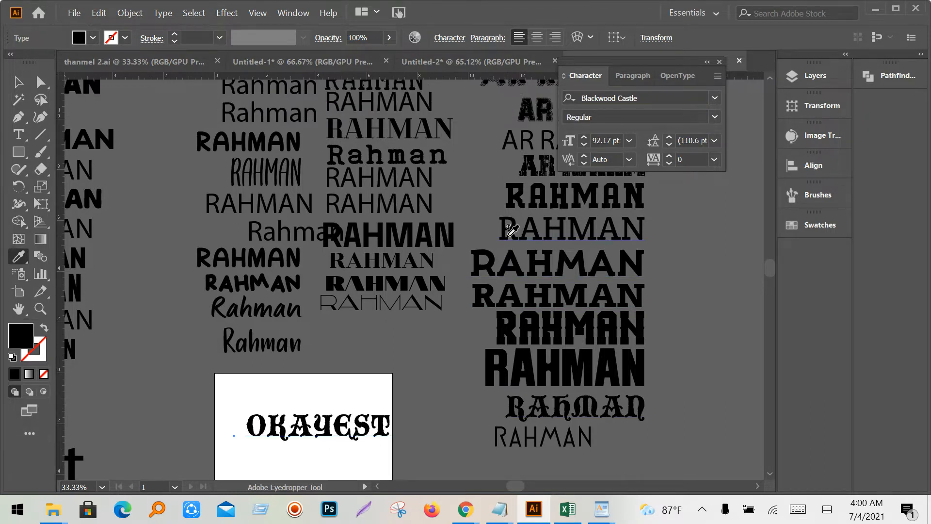
click(543, 199)
scroll(542, 198, down, 1)
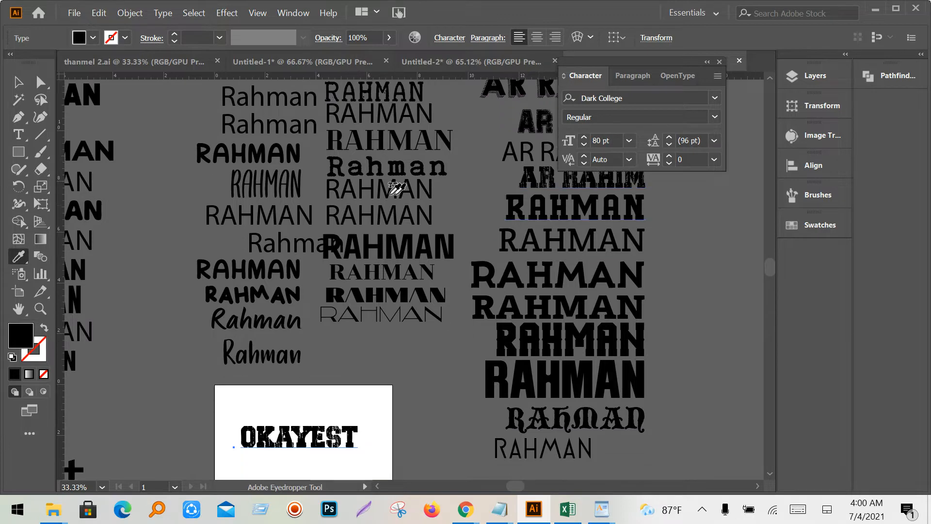
click(289, 157)
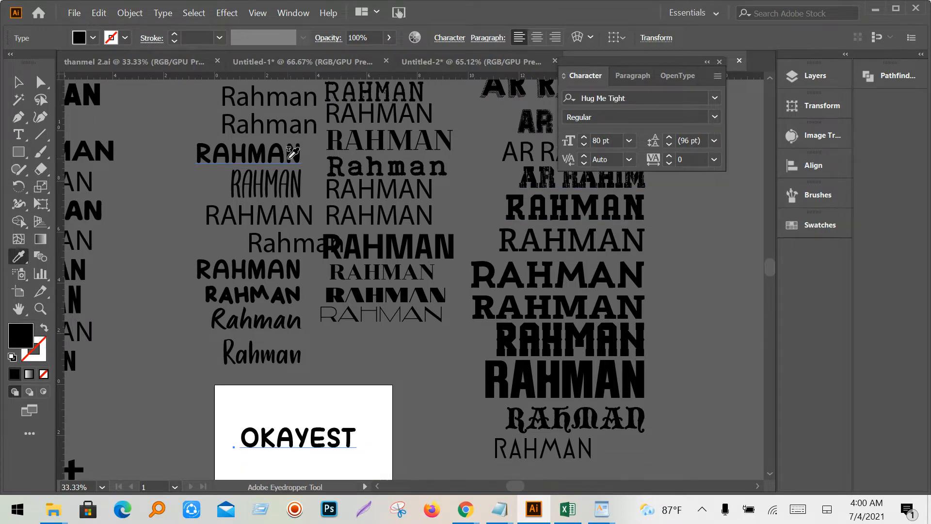
scroll(292, 153, down, 2)
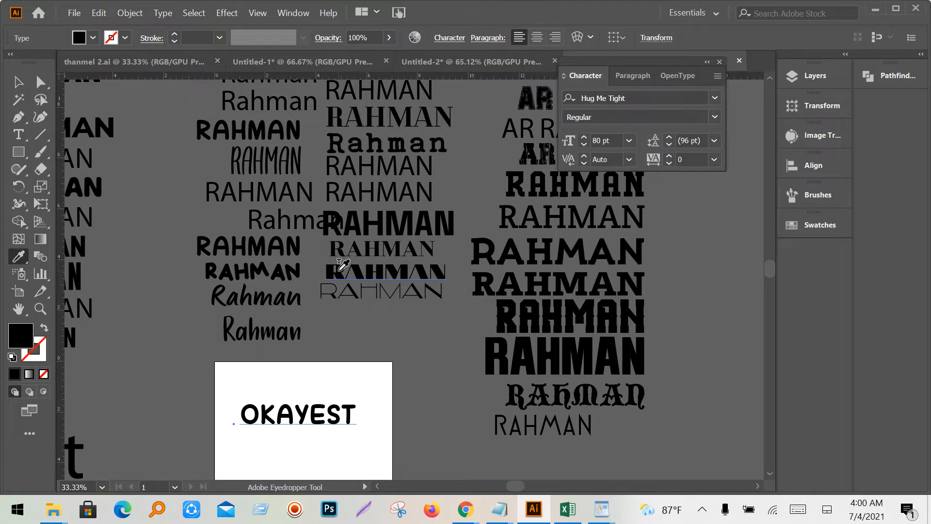
- Switch to Untitled-1 and shift the name text slightly left
click(273, 62)
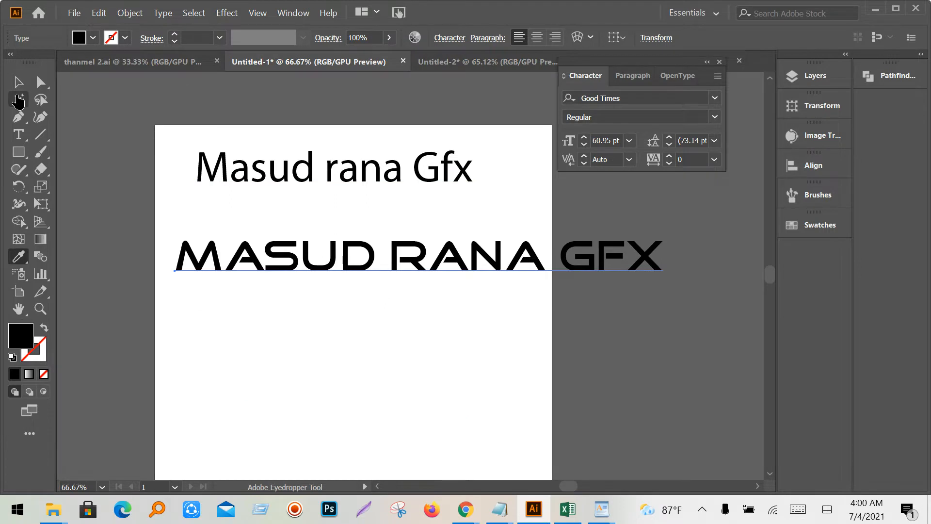
click(17, 83)
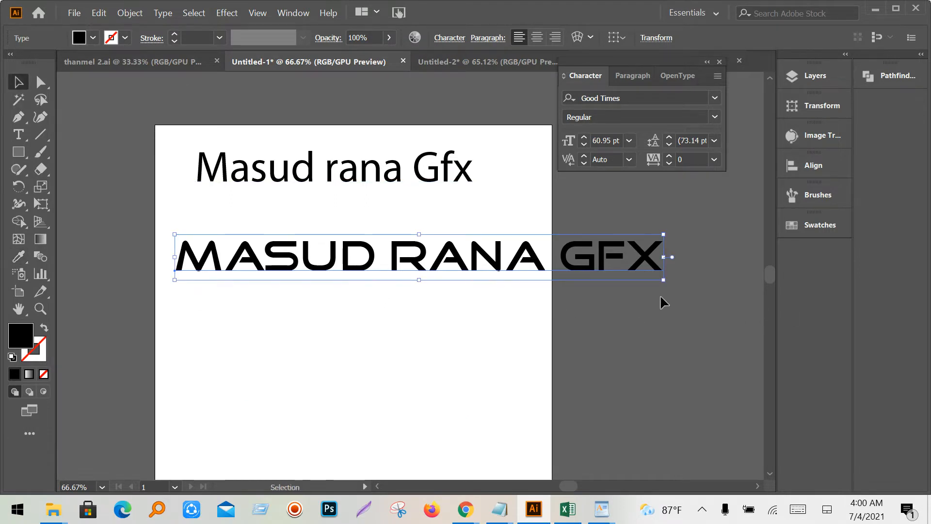
drag(585, 265, 580, 266)
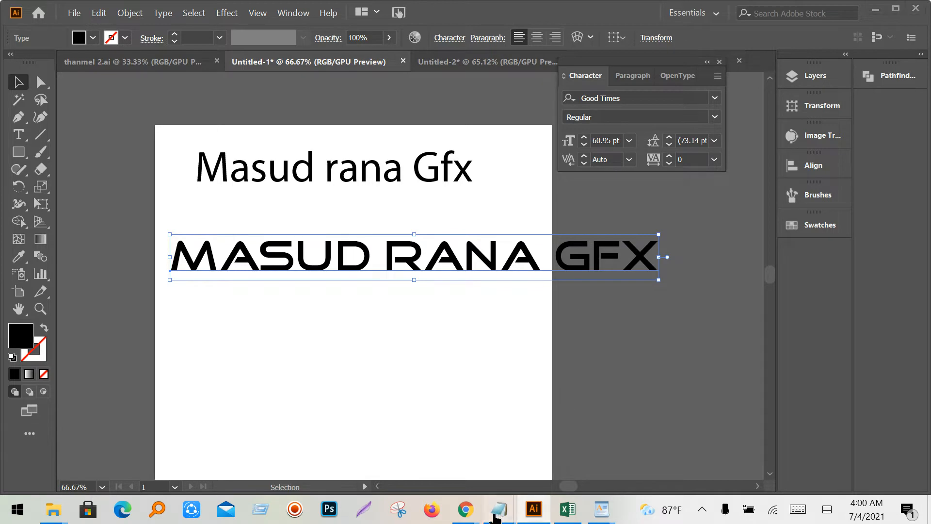
- Bring up the Notepad topic list, drag it aside, then minimize it
mouse_move(500, 509)
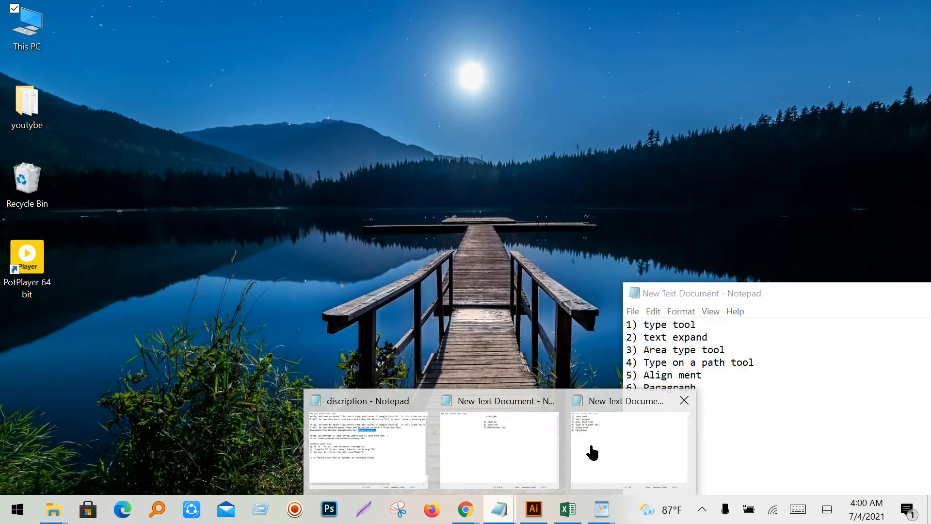
click(592, 452)
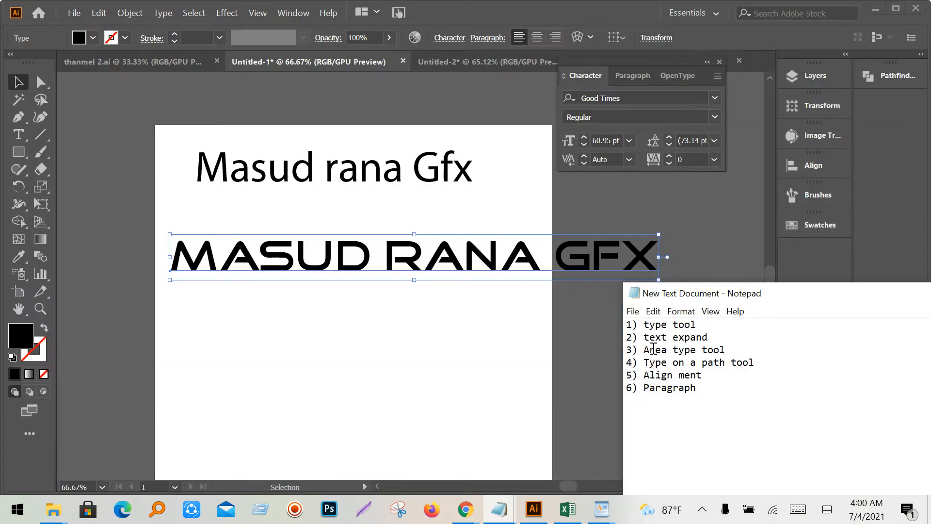
drag(863, 305, 697, 356)
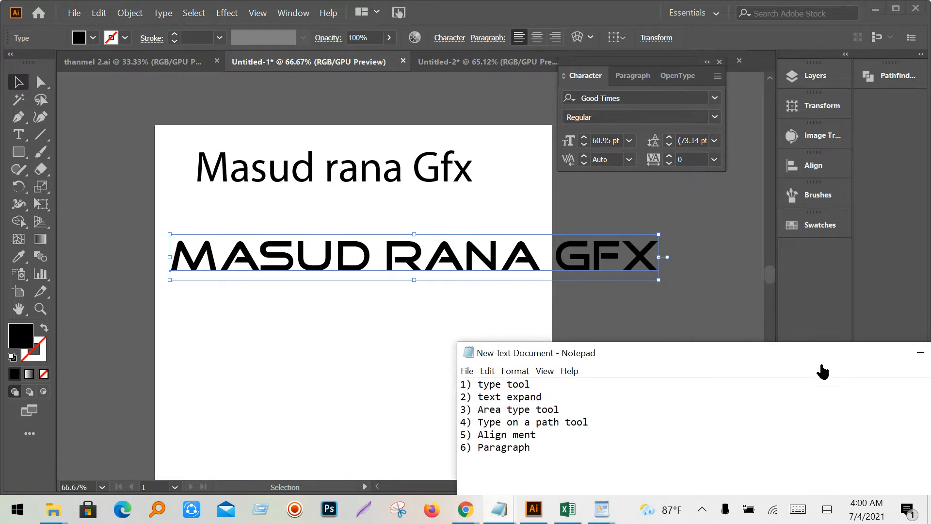
drag(823, 361, 536, 402)
click(576, 391)
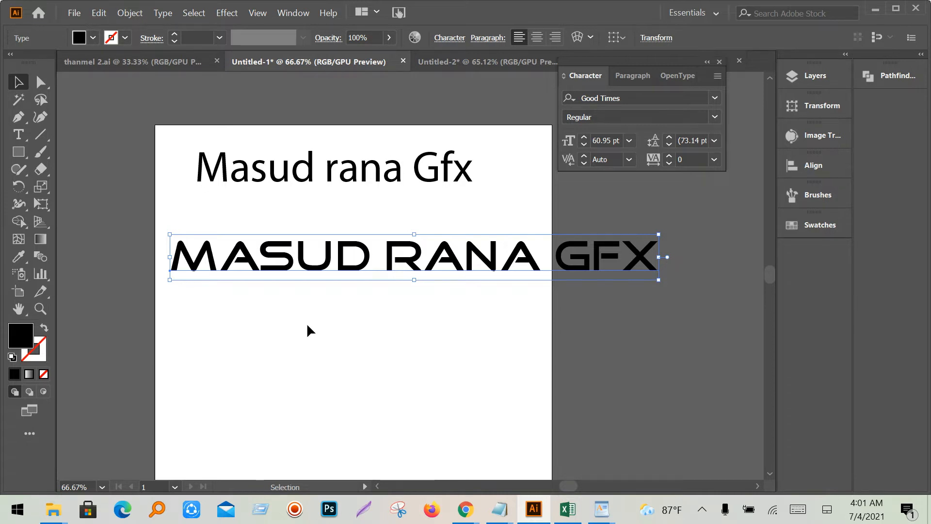
right_click(349, 266)
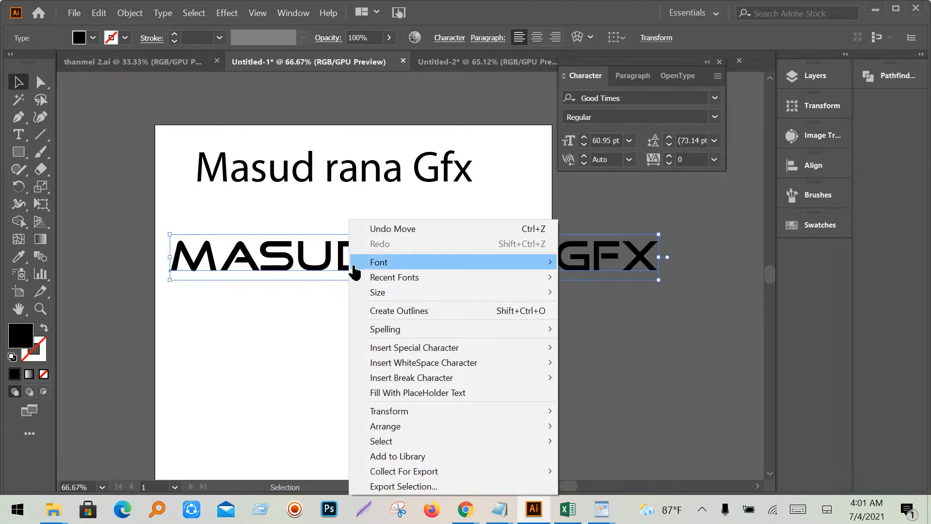
click(380, 310)
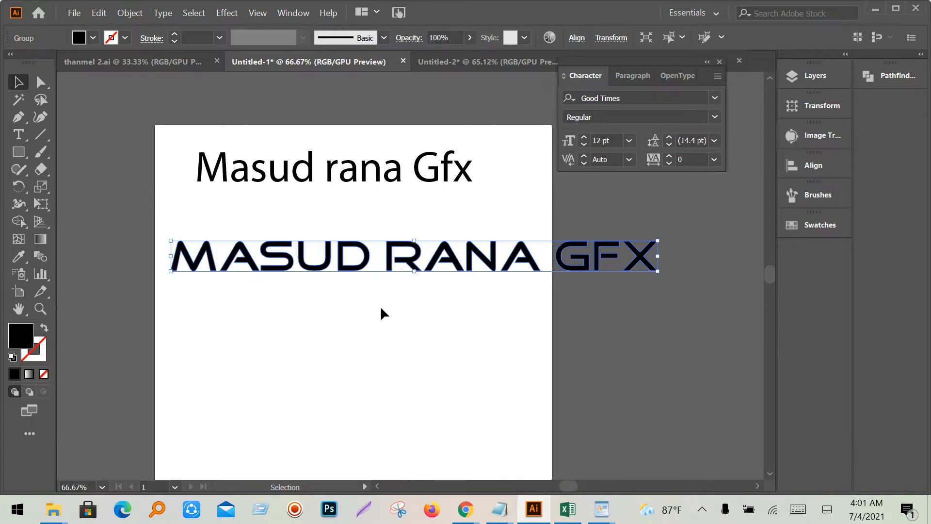
key(ctrl+z)
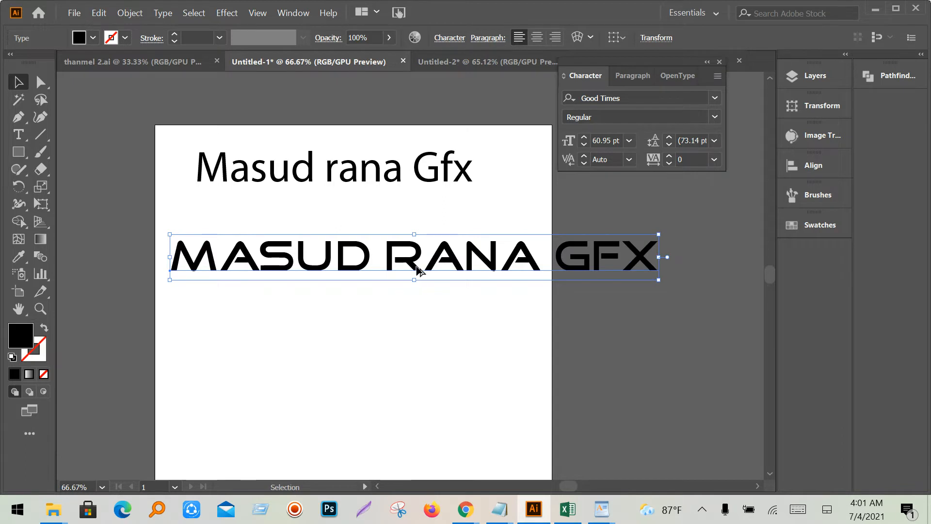
- Duplicate the name line below, convert the upper copy to outlines, and select the lower live line
drag(416, 270, 415, 328)
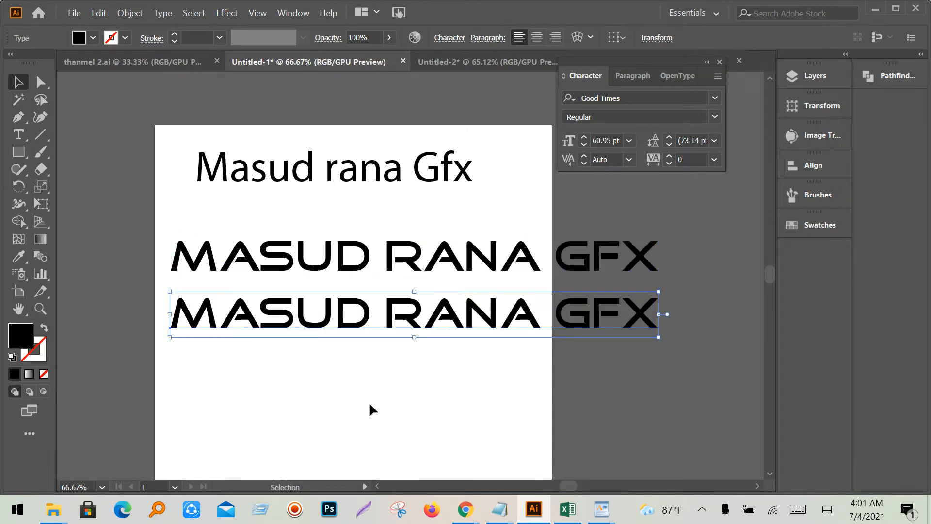
click(393, 270)
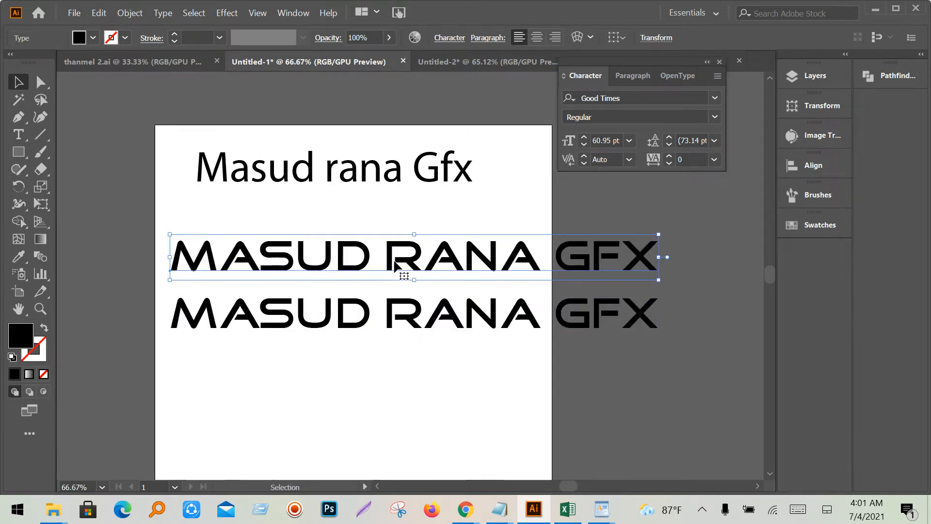
right_click(394, 270)
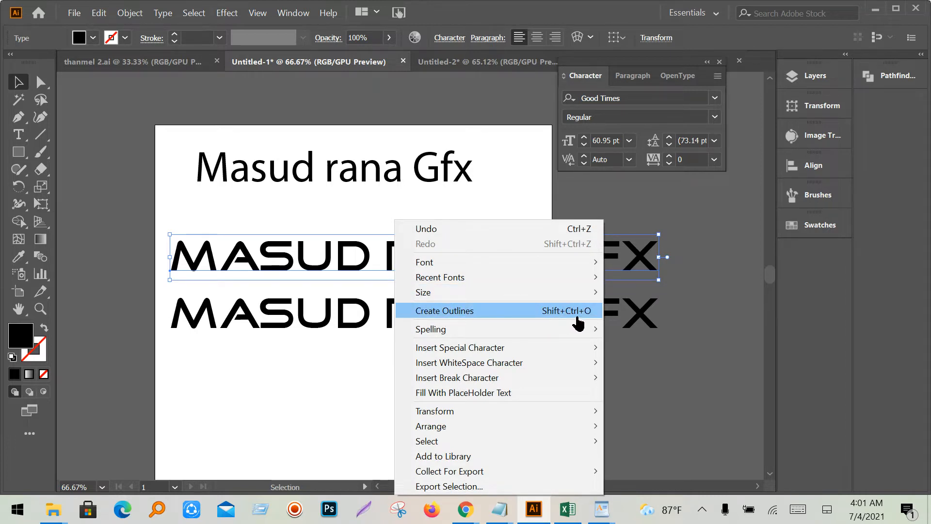
click(509, 313)
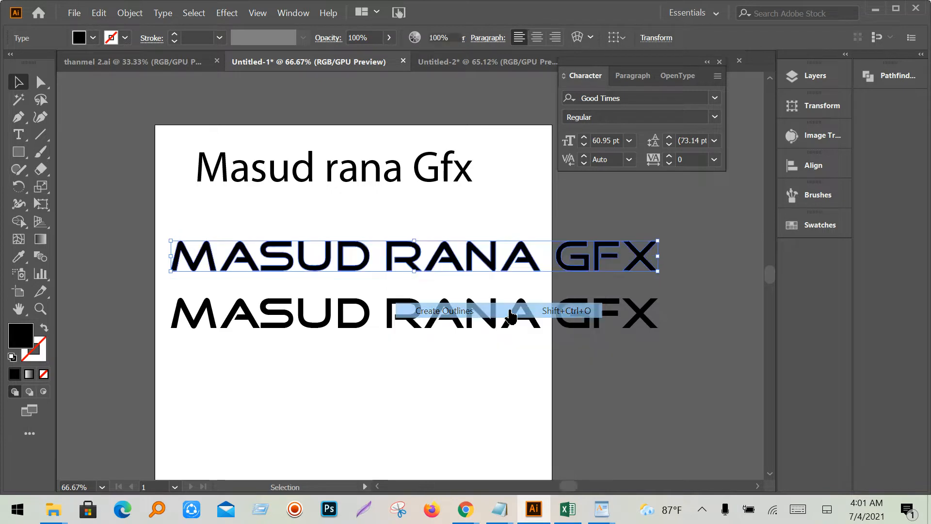
click(446, 383)
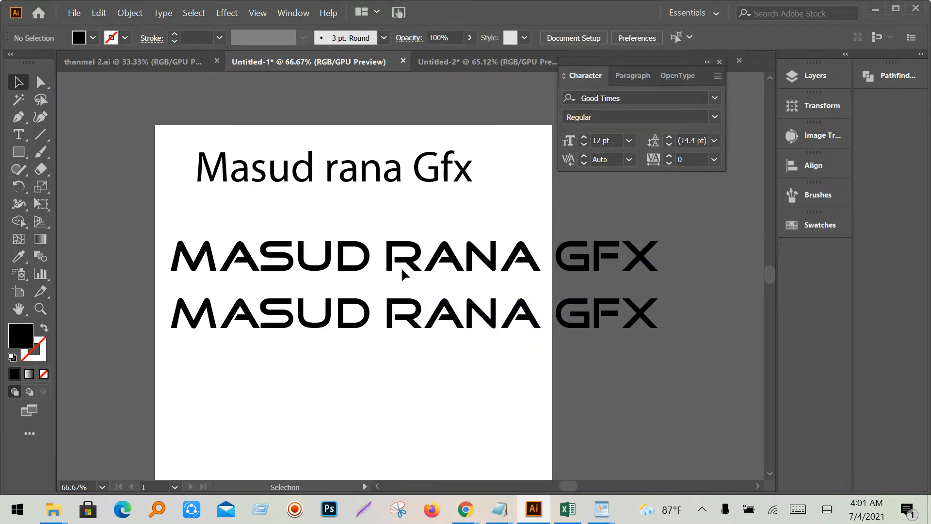
click(275, 328)
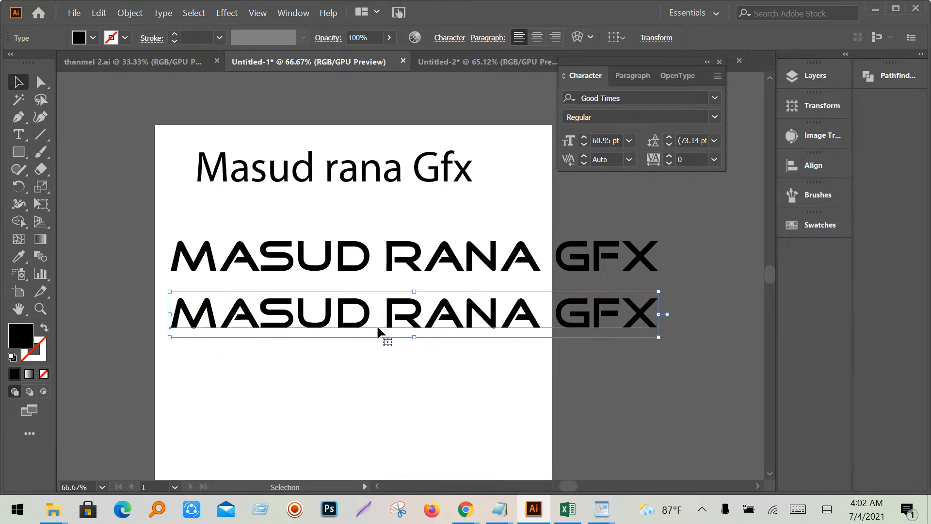
- Nudge the outlined upper line up and change the lower line's font to Goudy Old Style
click(497, 270)
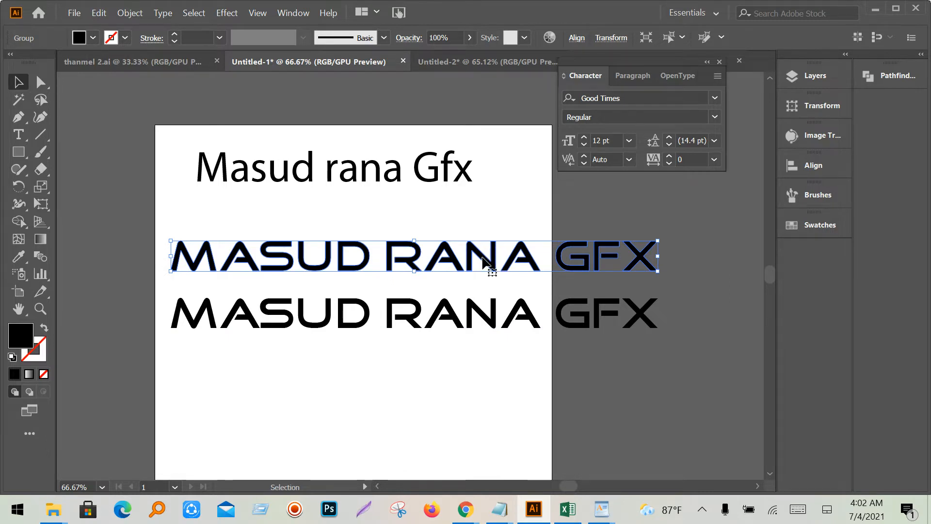
drag(483, 257, 485, 252)
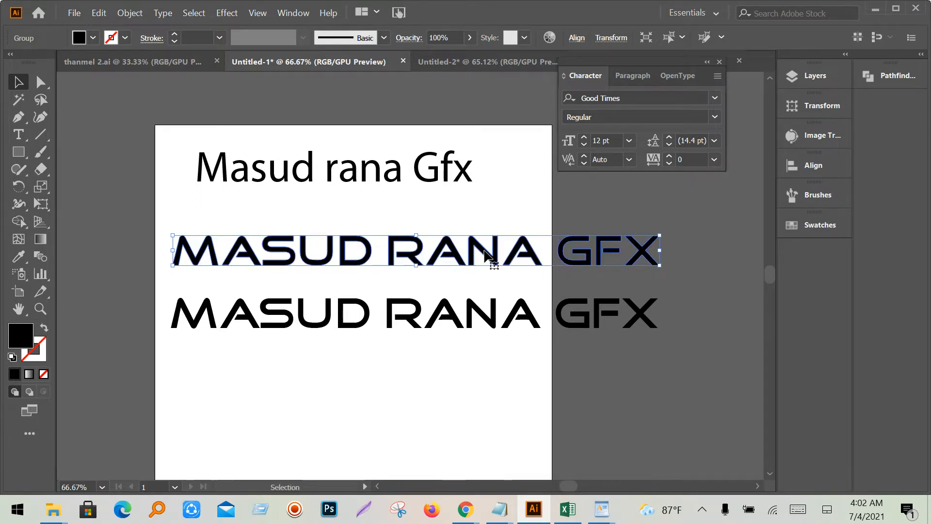
click(473, 305)
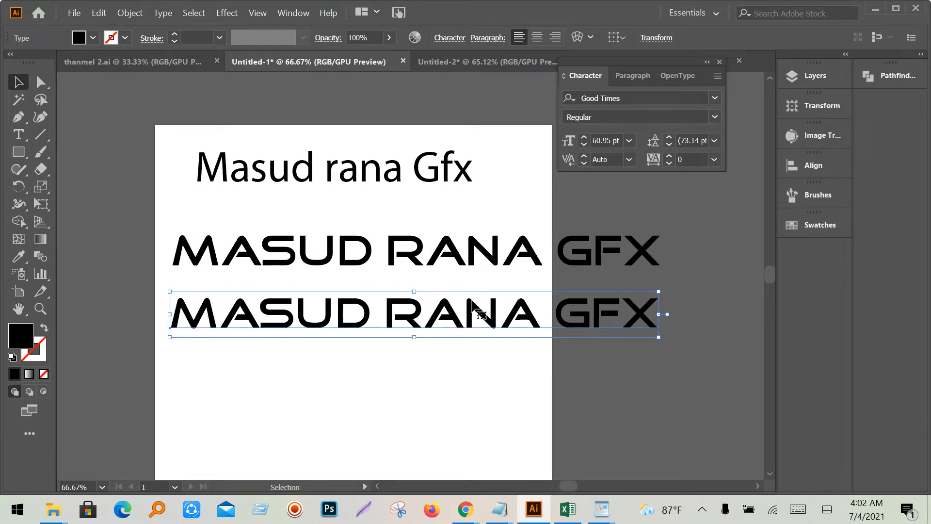
click(663, 98)
key(Down)
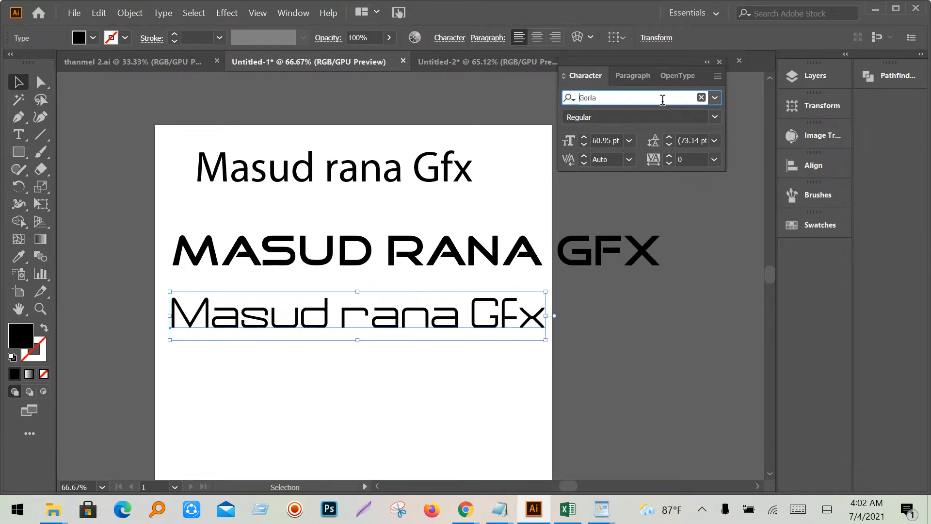
key(Down)
key(Down)
key(Down)
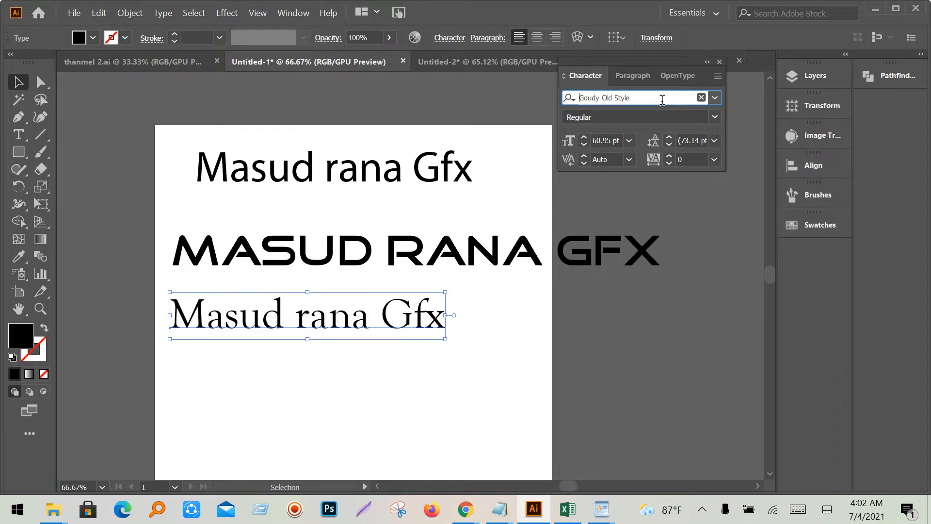
- Move the Goudy Old Style line to the right, then select the outlined name line
click(470, 366)
drag(292, 313, 321, 315)
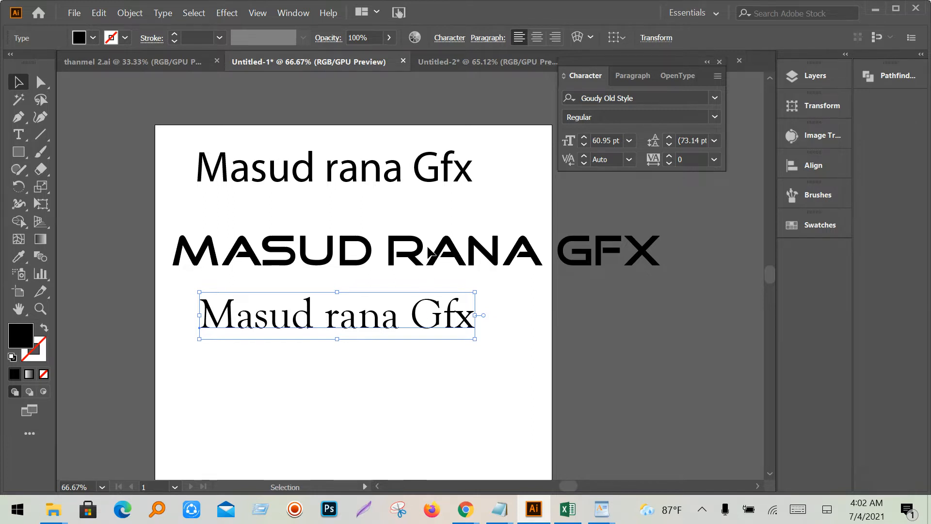
click(425, 251)
click(423, 251)
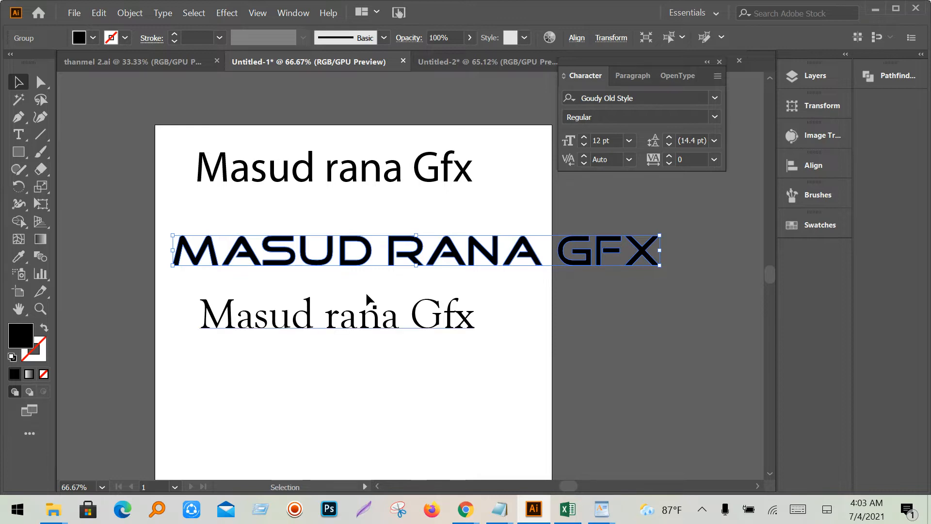
mouse_move(465, 509)
click(341, 457)
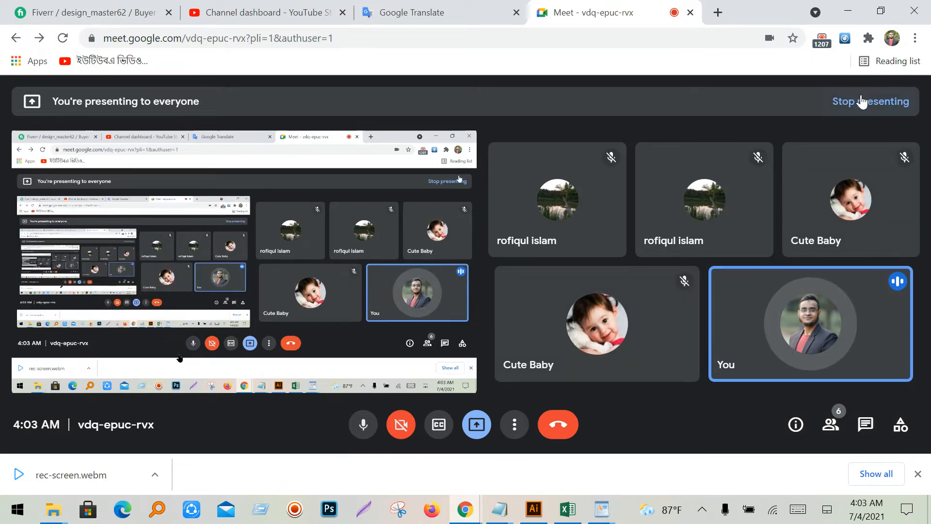
click(847, 13)
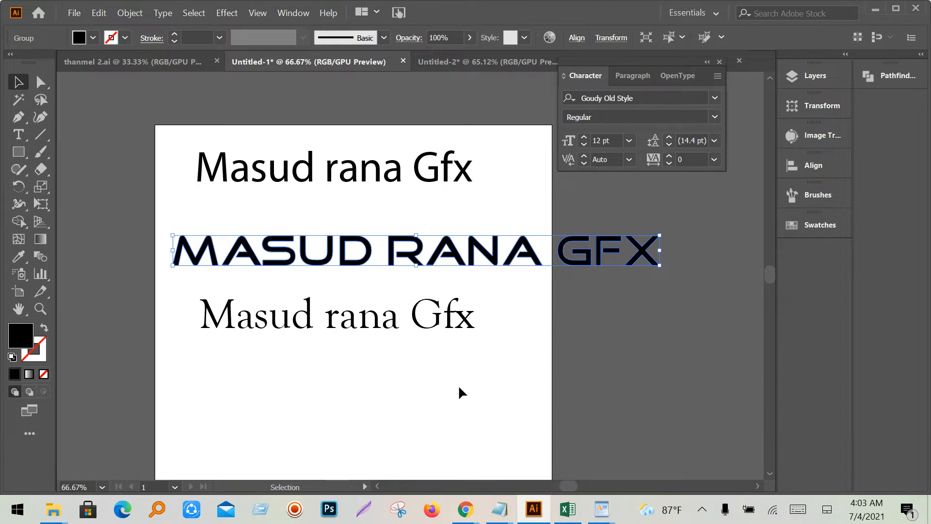
- Alt-drag a copy of the top name line up above the artboard
scroll(468, 386, up, 1)
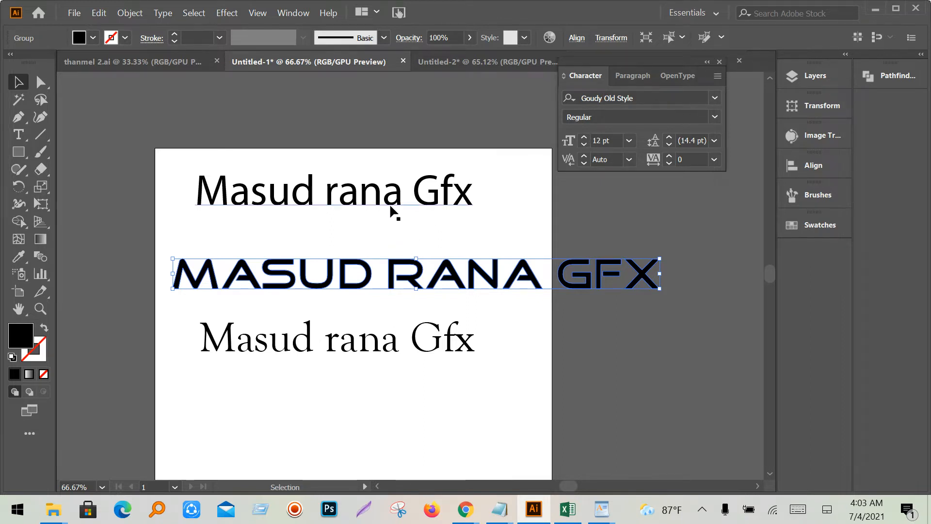
scroll(387, 274, up, 2)
click(399, 251)
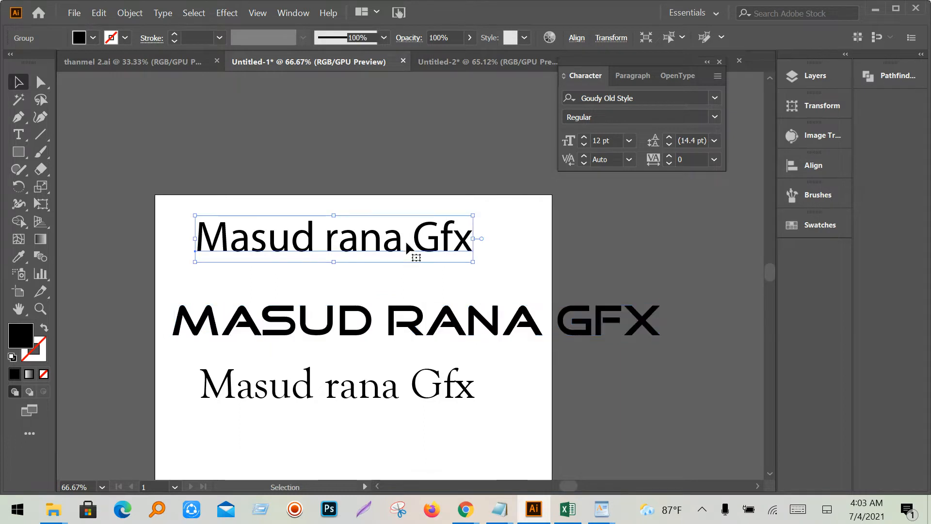
drag(383, 241, 403, 155)
scroll(402, 165, up, 2)
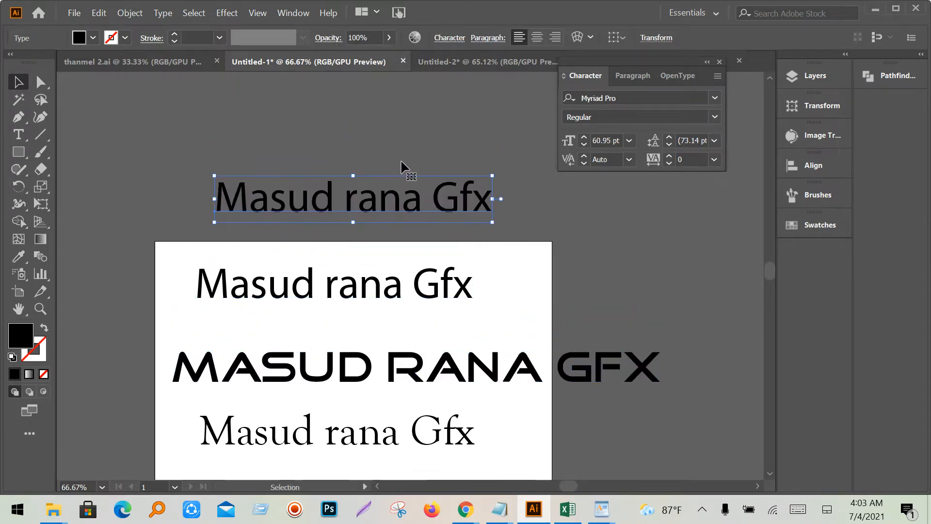
drag(380, 205, 384, 117)
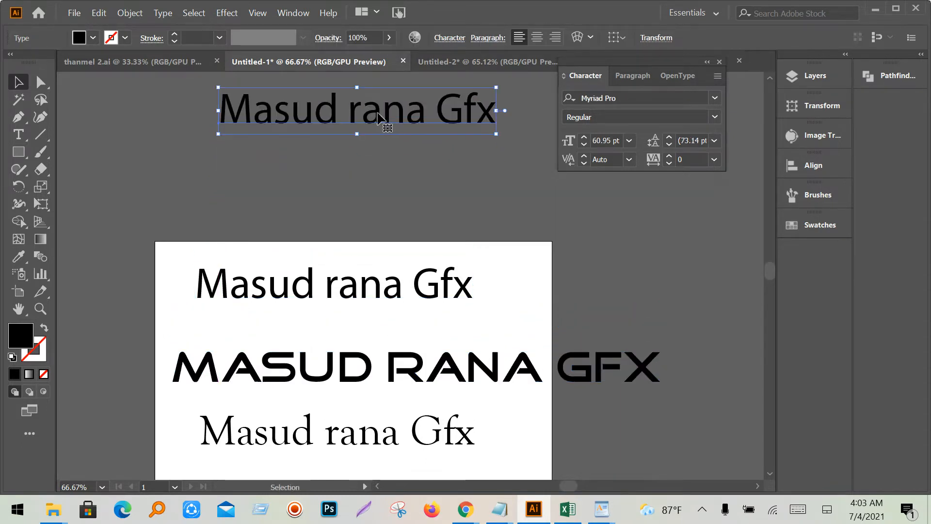
- Convert the artboard's name line into outlines and reselect the outlined group
click(356, 299)
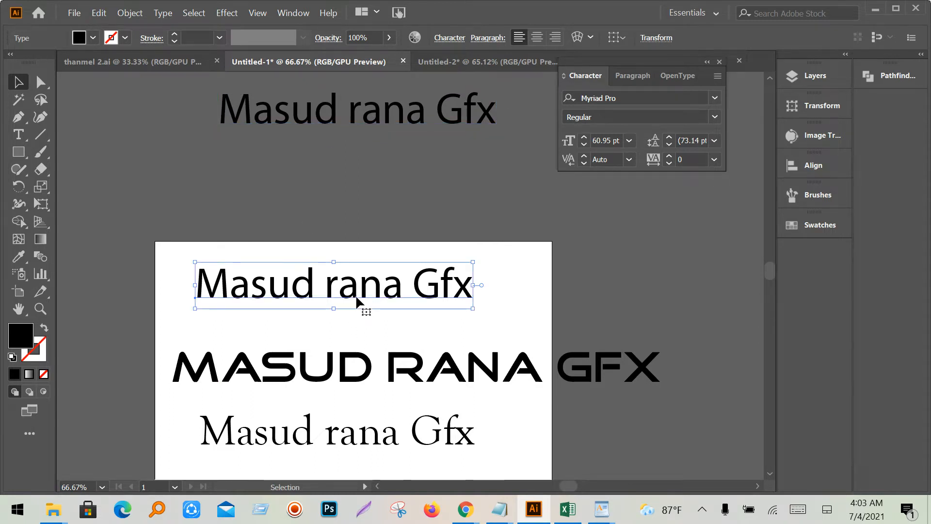
right_click(356, 295)
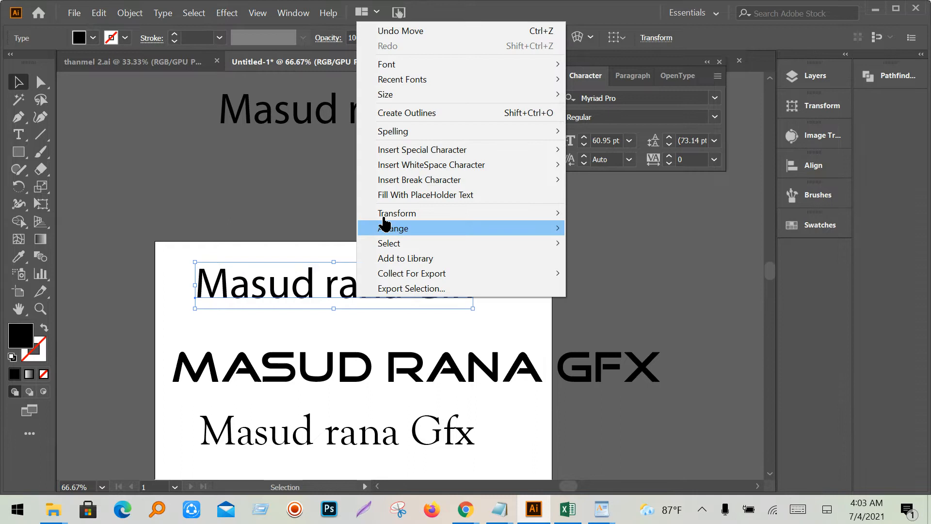
click(414, 113)
click(523, 306)
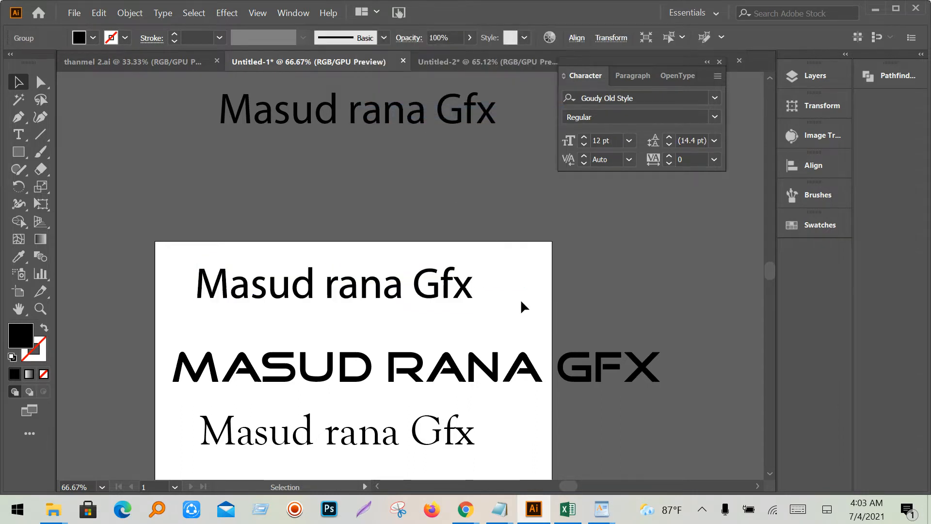
click(438, 294)
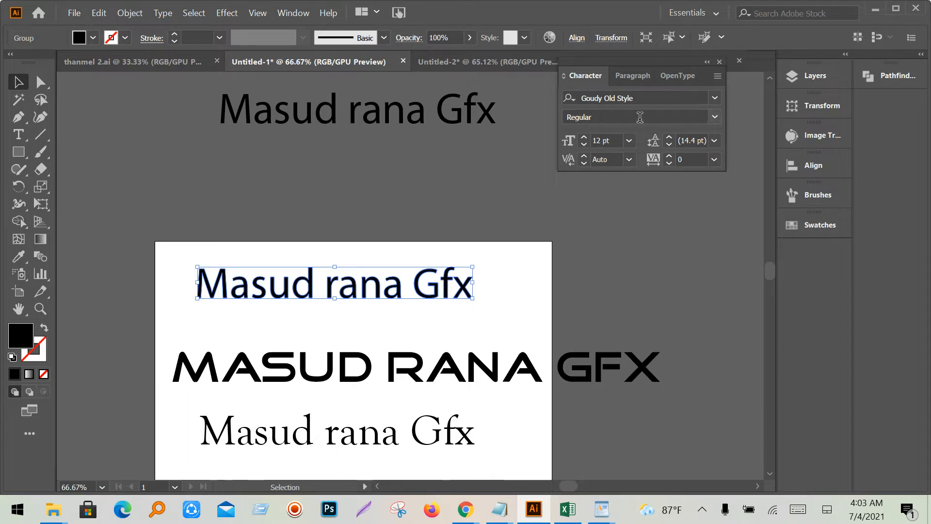
- Try fonts such as Guthers Textured_DEMO and Akashi Regular, and reposition the copy above the artboard
click(650, 97)
key(Down)
key(Down)
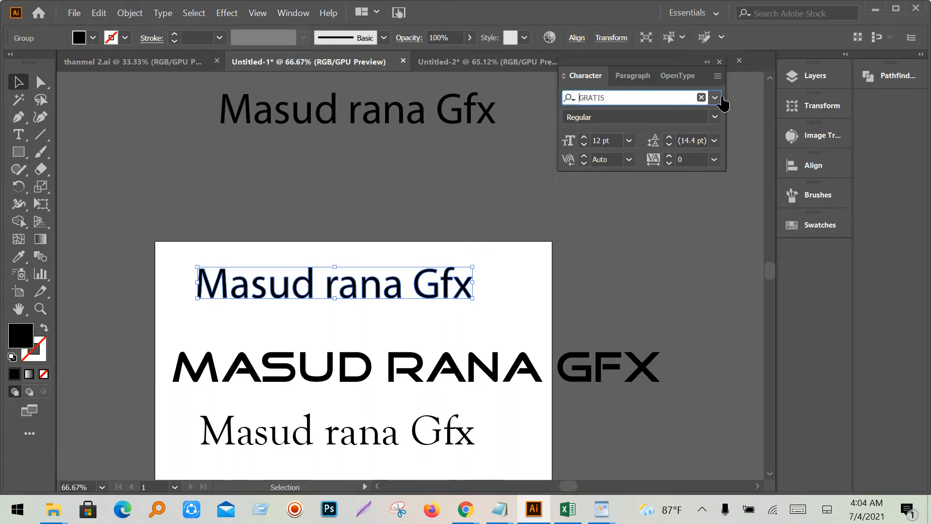
click(715, 99)
click(673, 324)
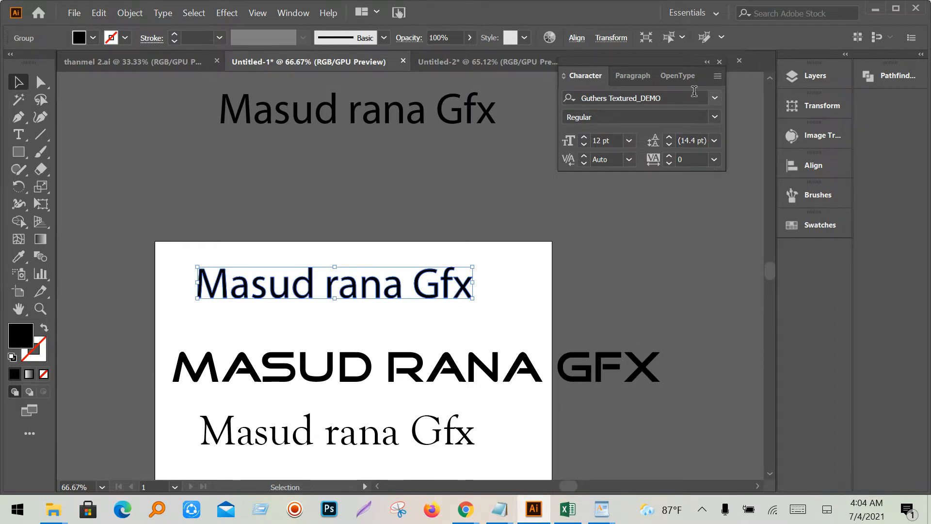
click(715, 98)
click(771, 352)
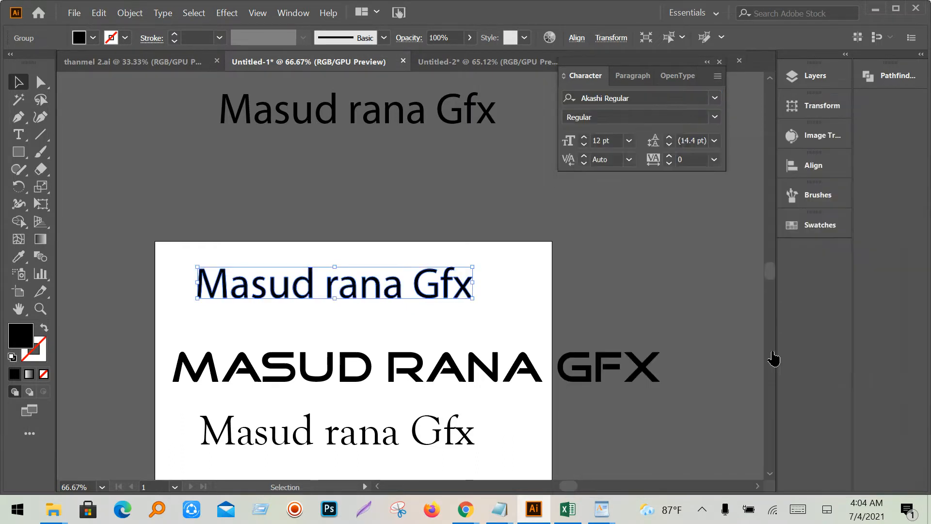
click(390, 313)
drag(442, 128, 430, 174)
click(715, 98)
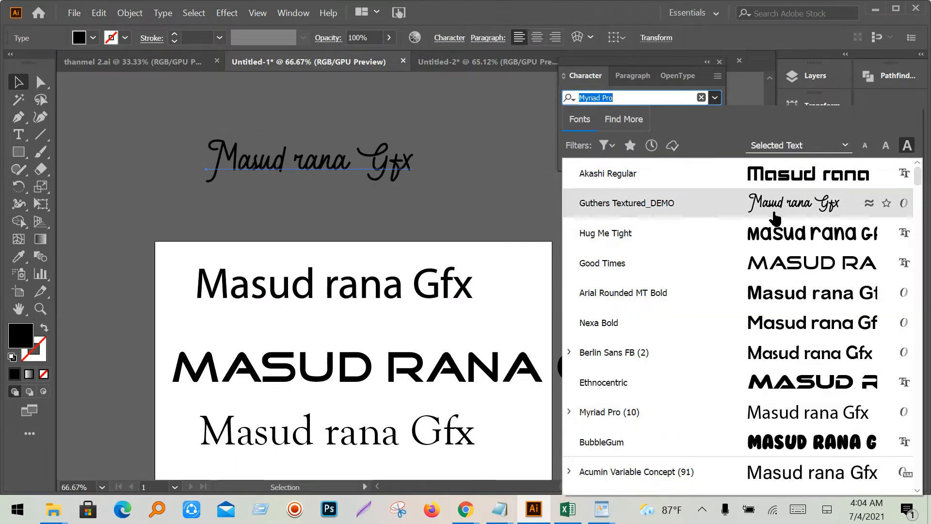
click(416, 194)
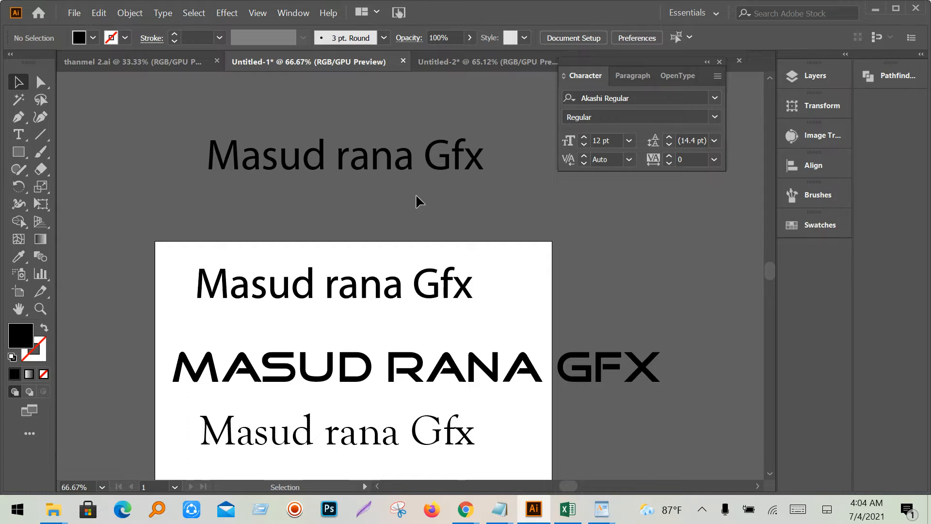
- Scale the outlined name line down to fit the artboard and zoom in on it
drag(428, 382, 411, 372)
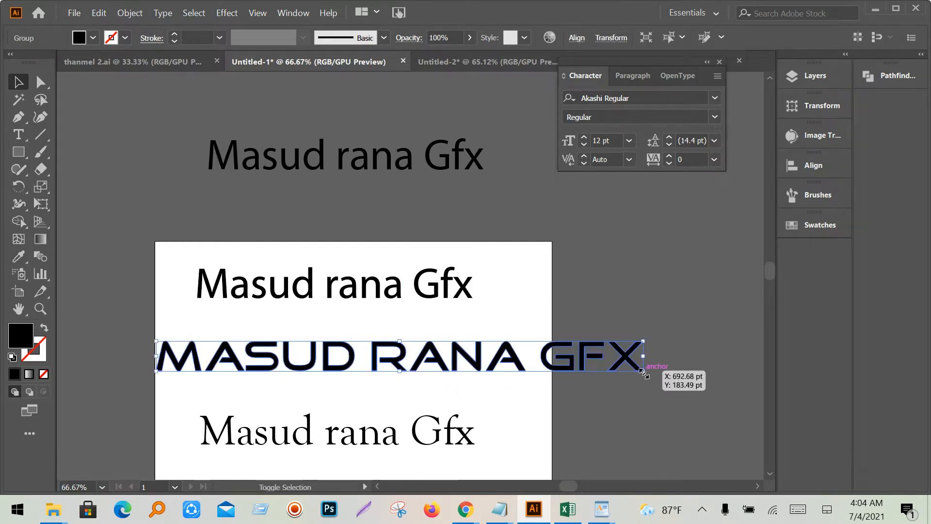
drag(644, 373, 579, 376)
drag(463, 359, 461, 359)
scroll(403, 369, up, 1)
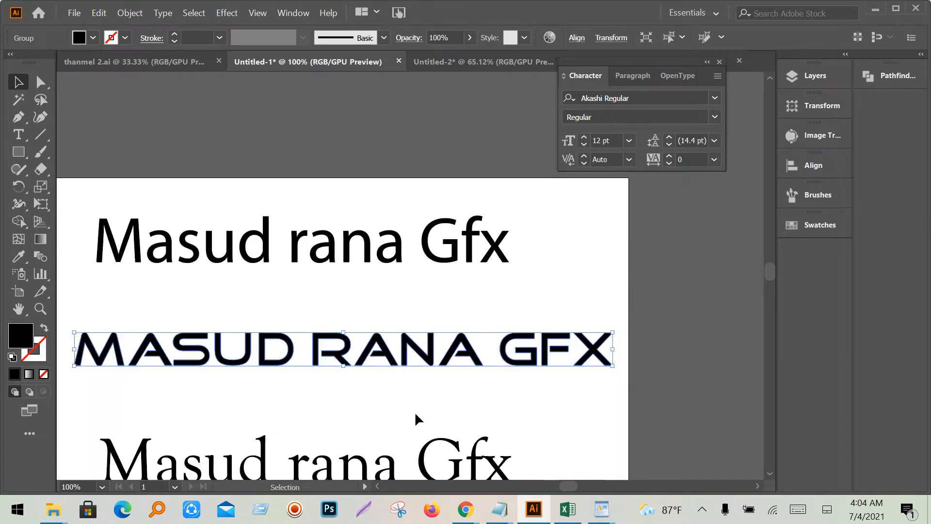
drag(416, 415, 474, 375)
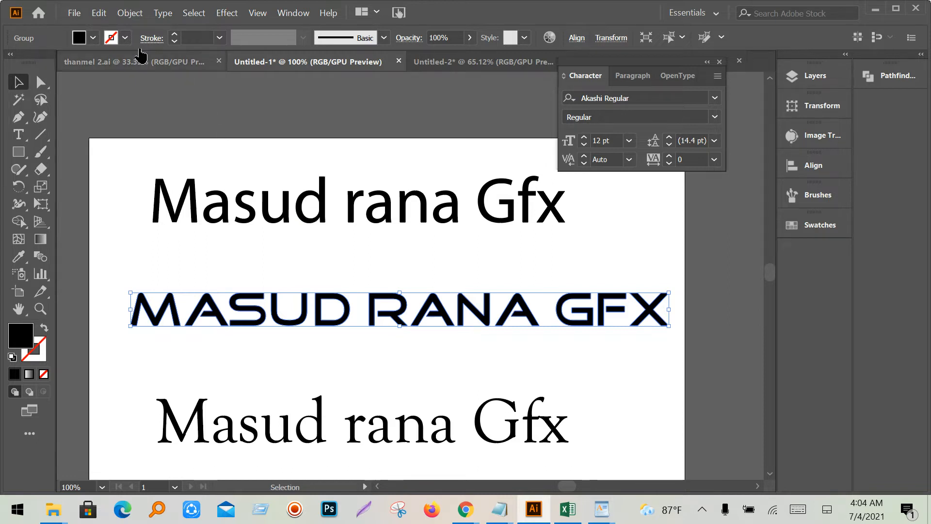
- Fill the outlined name line red from the Control bar swatches
click(90, 39)
click(102, 62)
click(112, 63)
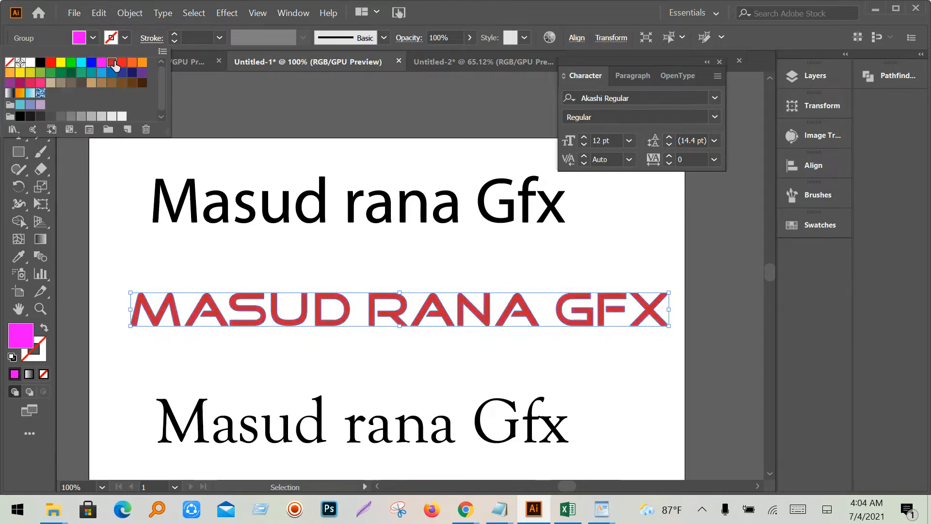
click(434, 343)
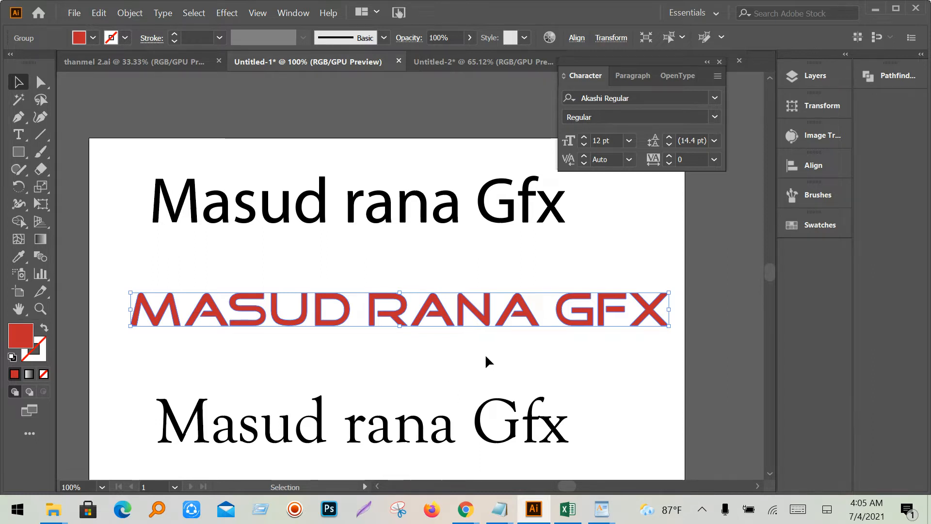
- Bring up the Notepad list of lesson topics, move it higher, then minimize it
mouse_move(508, 513)
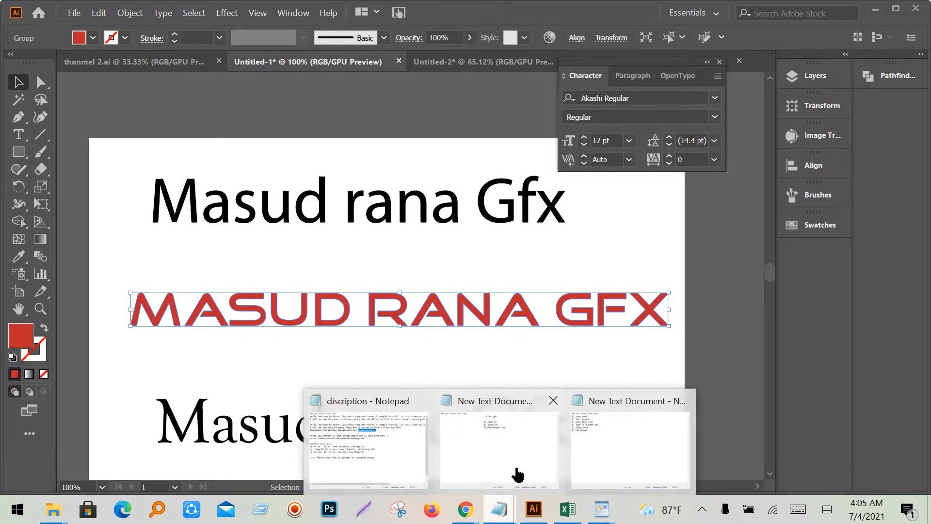
click(655, 446)
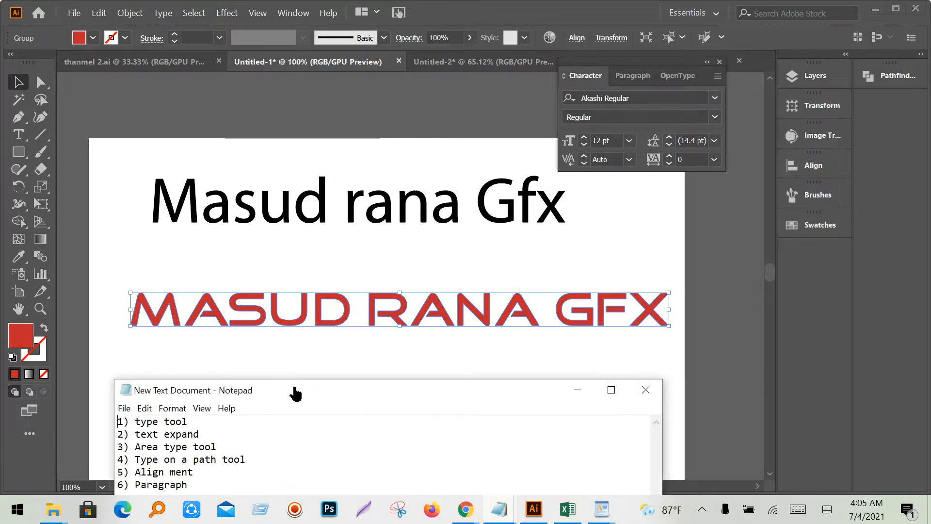
drag(293, 391, 353, 246)
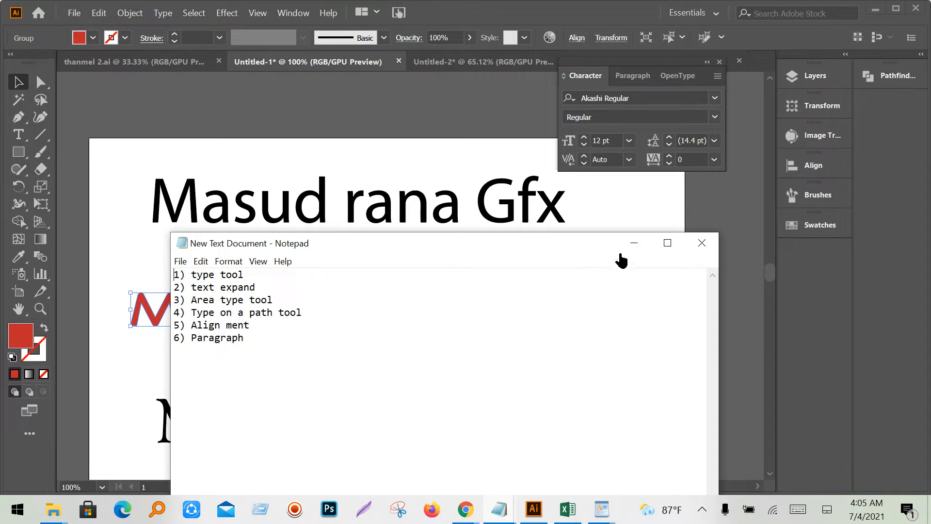
click(634, 243)
- Delete the black outlined 'Masud rana Gfx' line and select the red MASUD RANA GFX line
drag(622, 447, 337, 321)
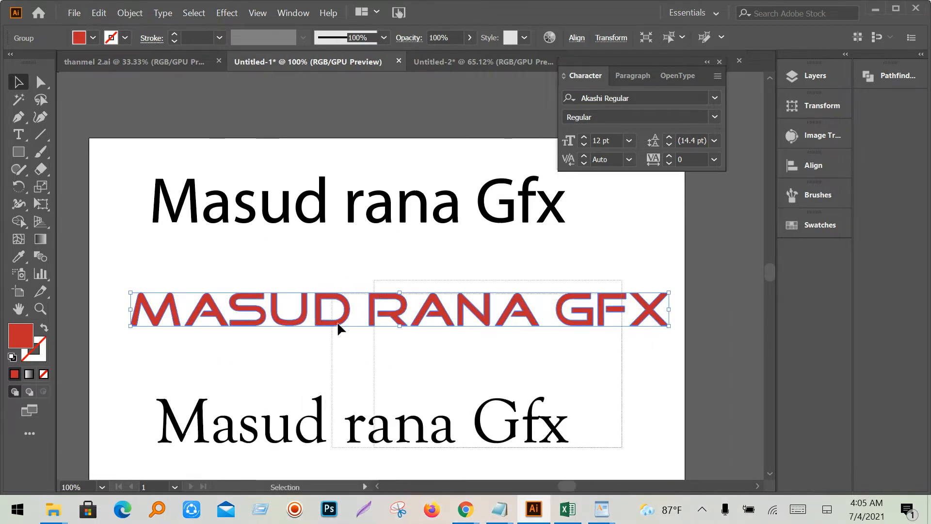
click(429, 346)
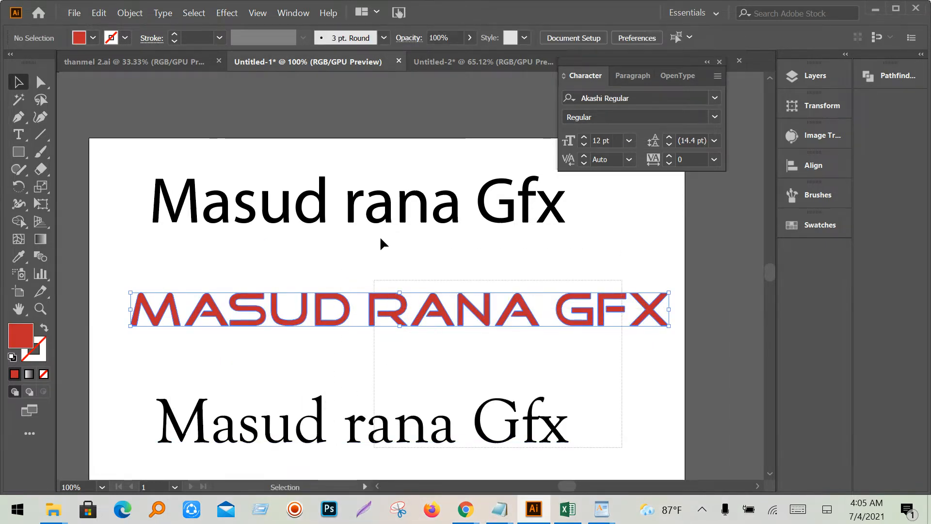
click(418, 216)
key(Delete)
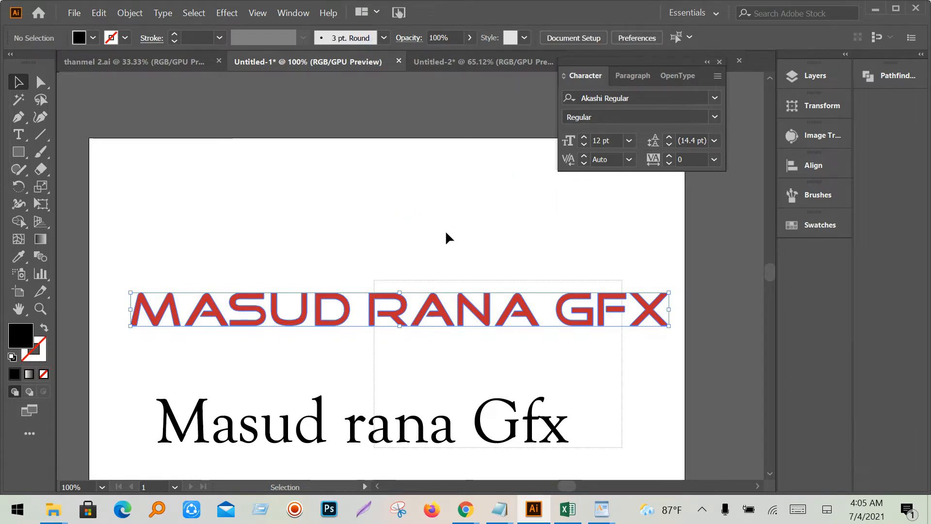
scroll(408, 245, down, 2)
click(426, 284)
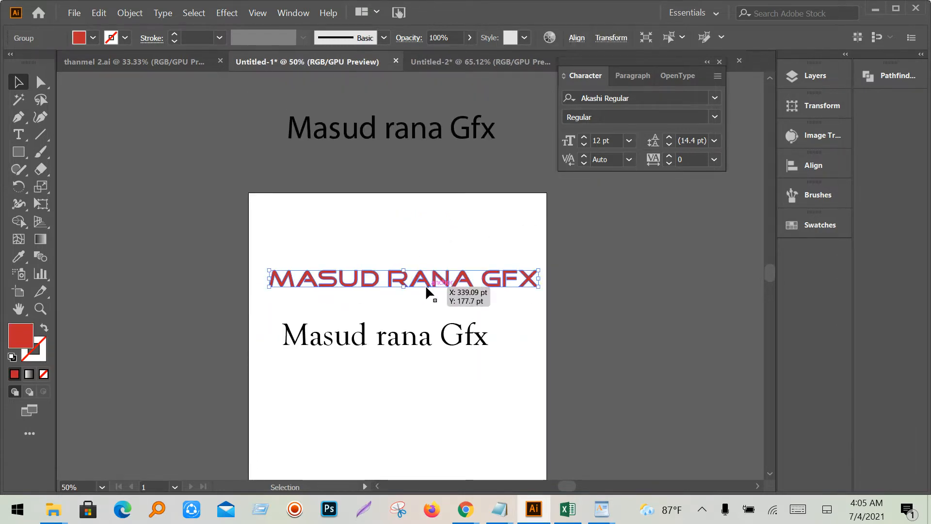
- Delete the red MASUD RANA GFX line, move the Goudy line up, and pick the Area Type Tool
key(Delete)
drag(403, 347, 429, 254)
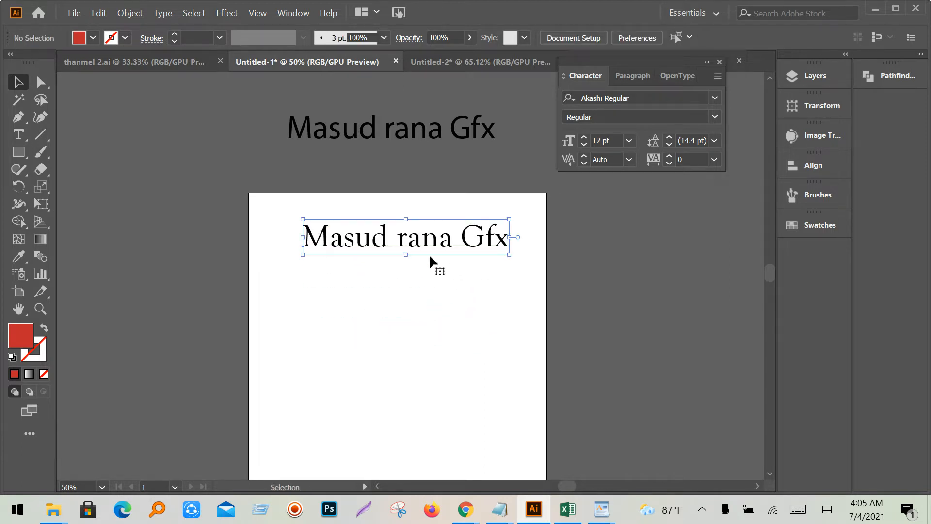
click(19, 141)
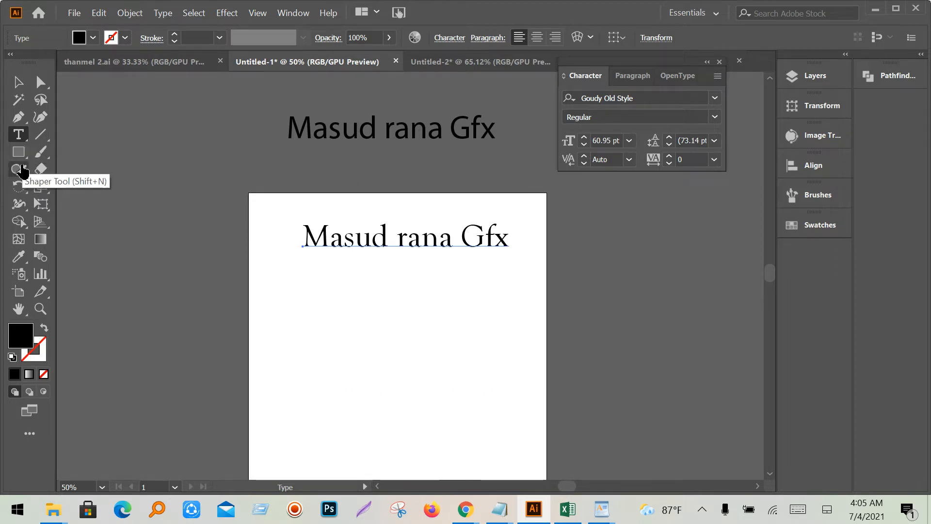
click(20, 135)
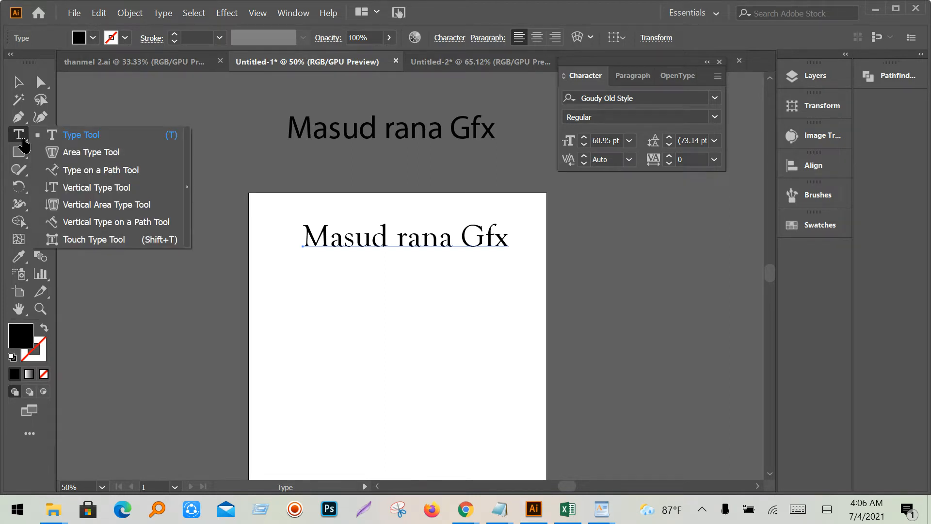
click(82, 153)
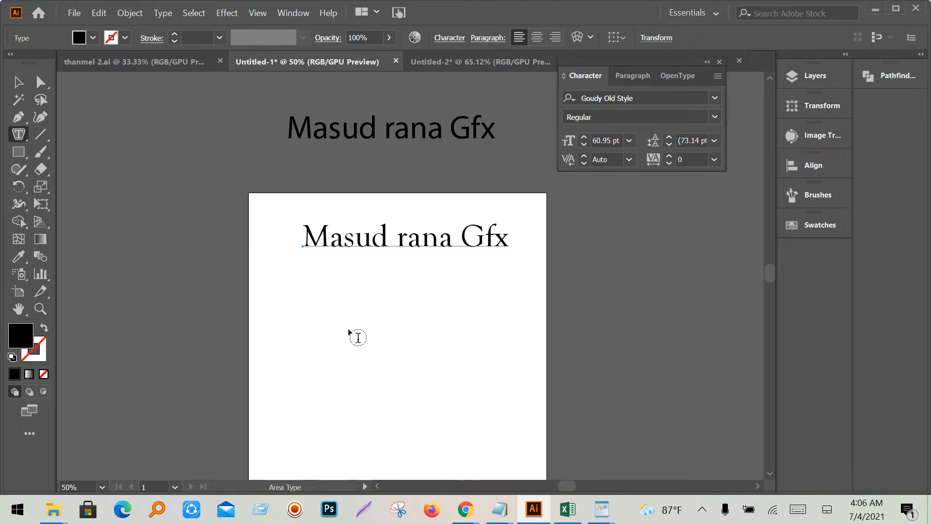
- Draw a black rectangle, move it higher, and draw a rounded rectangle below it
drag(18, 152, 68, 159)
drag(316, 313, 442, 387)
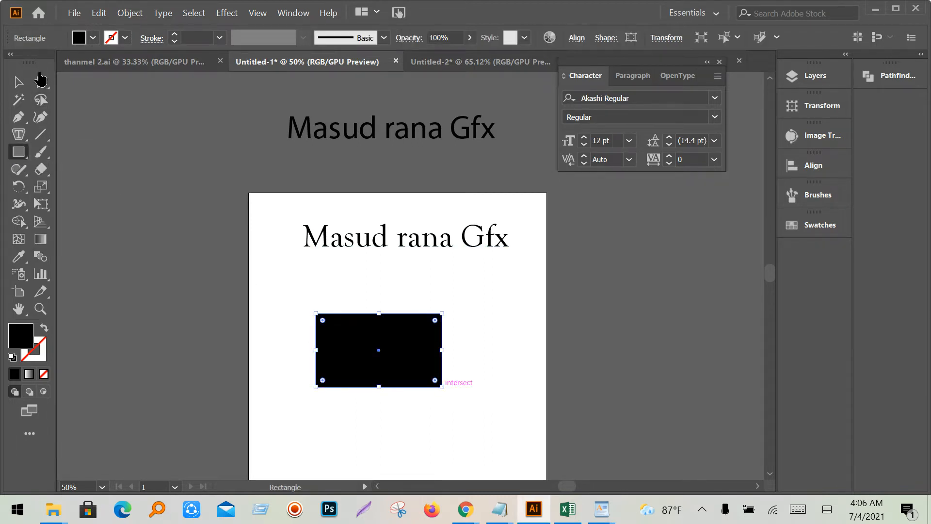
key(v)
drag(357, 341, 361, 306)
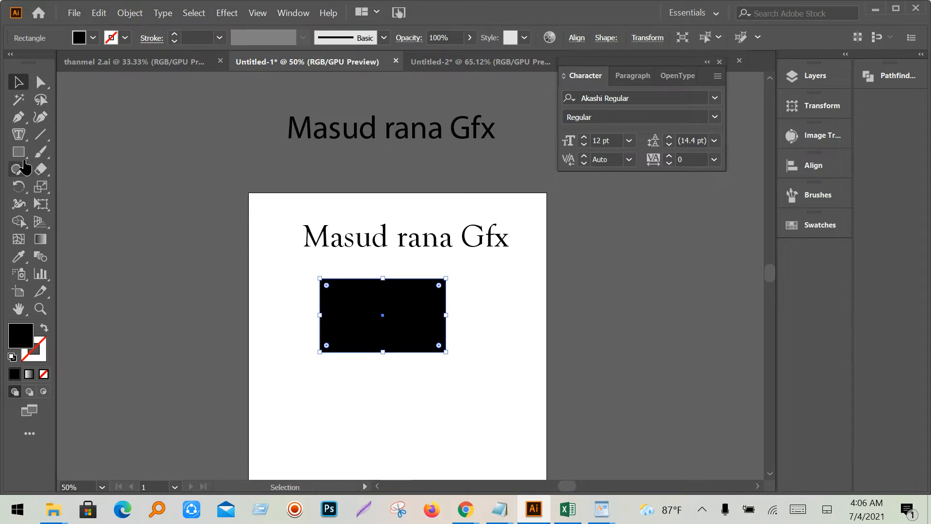
drag(18, 152, 77, 167)
scroll(342, 360, down, 1)
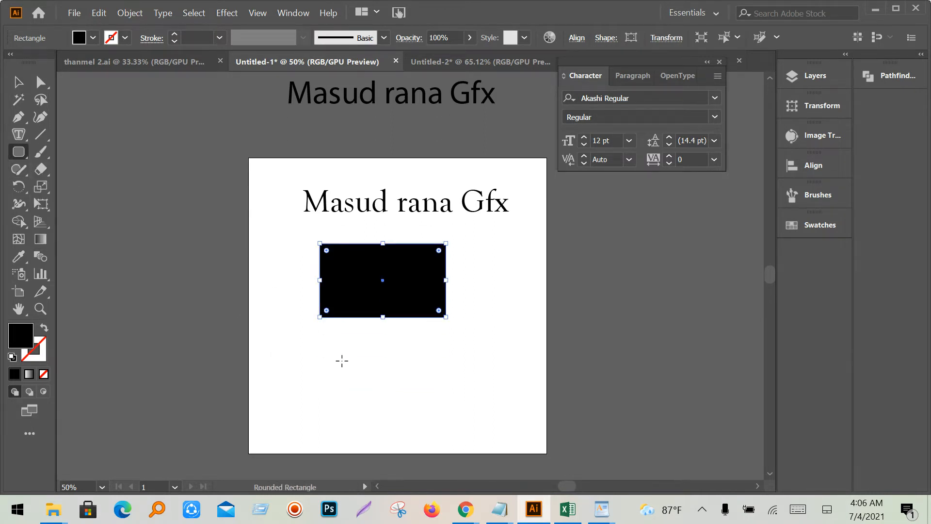
drag(328, 340, 421, 410)
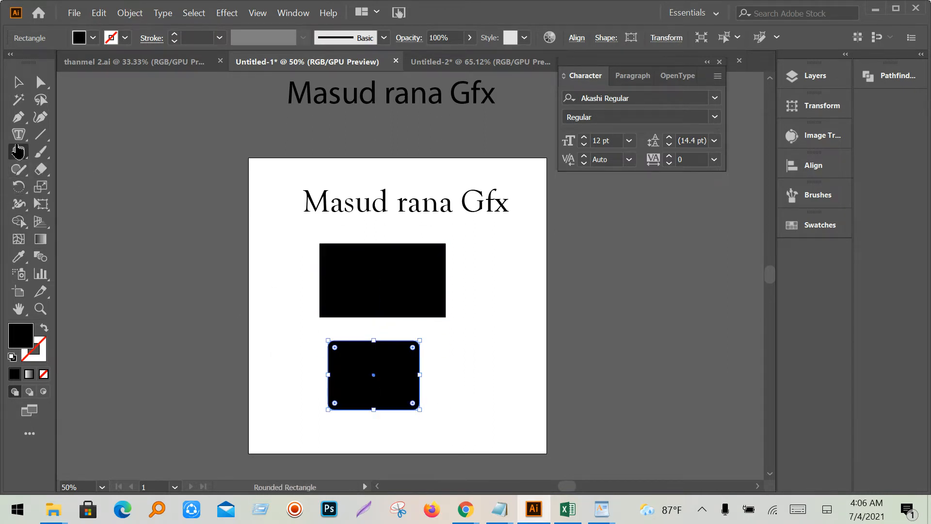
- Draw a circle right of the rounded rectangle, a hexagon on its left, and a five-point star
drag(18, 152, 80, 186)
drag(473, 347, 496, 375)
drag(18, 134, 18, 152)
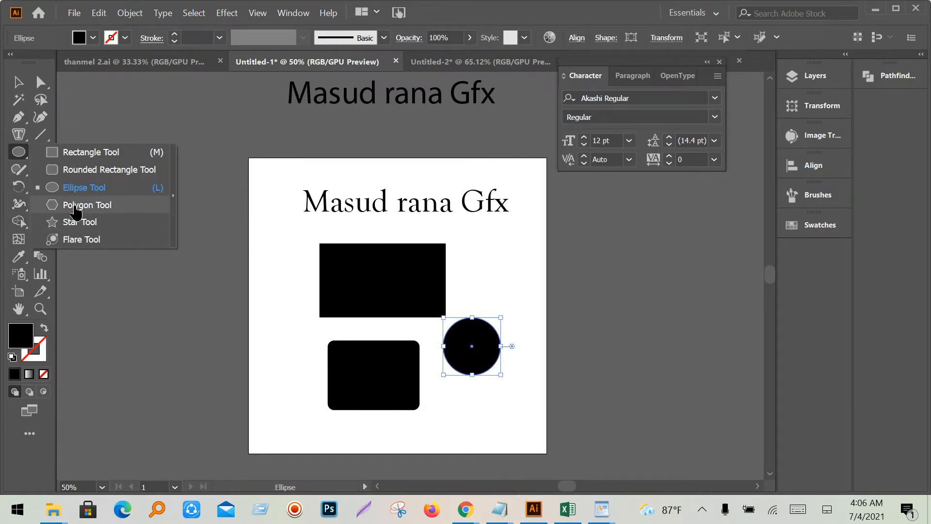
drag(76, 209, 76, 209)
scroll(279, 331, down, 1)
drag(269, 354, 286, 398)
drag(29, 155, 29, 156)
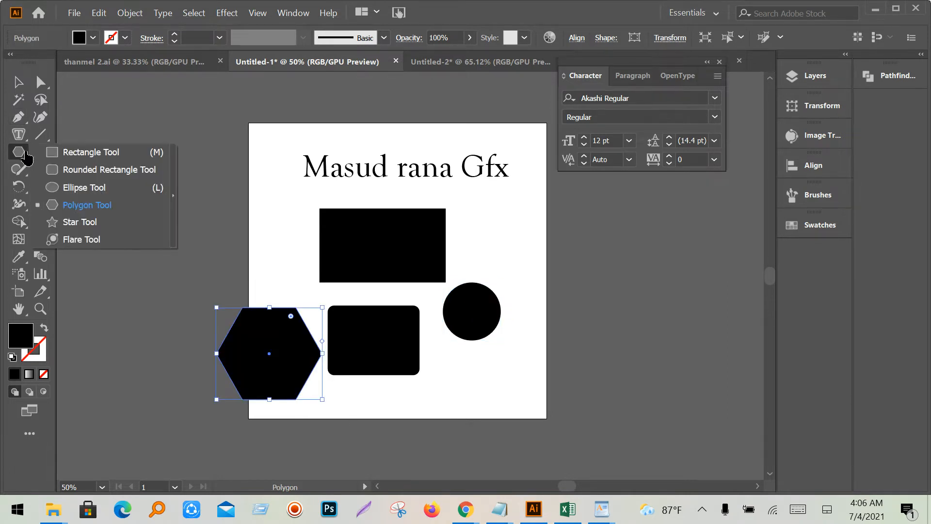
click(77, 224)
drag(495, 384, 507, 416)
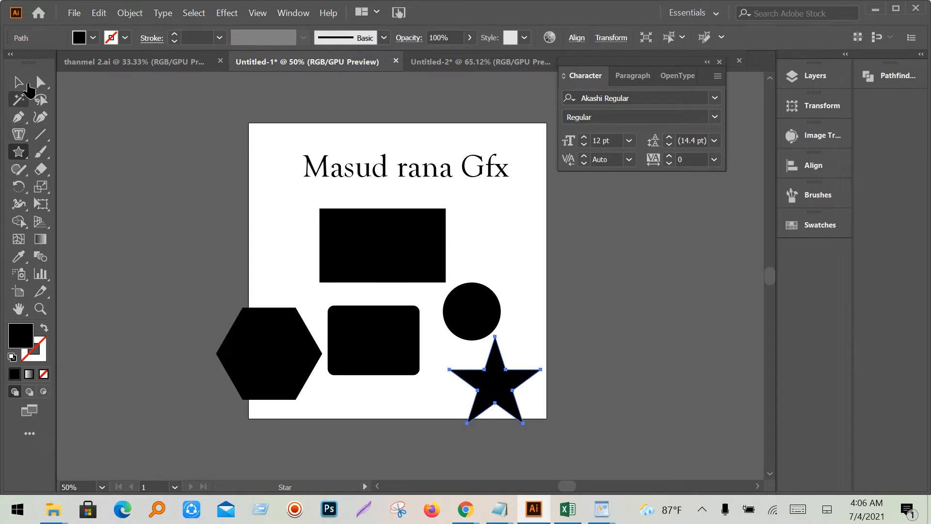
click(18, 82)
scroll(472, 433, down, 1)
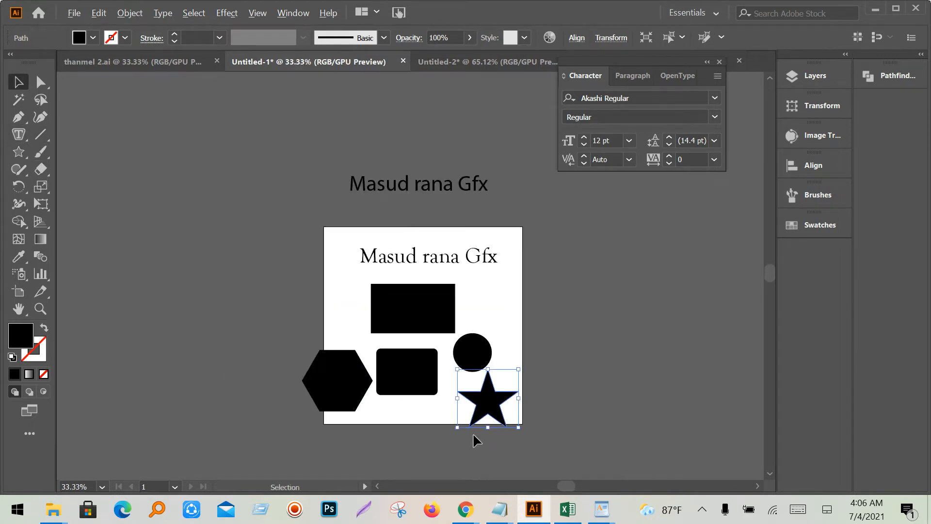
- Drag the artboard's right, bottom and left edges outward to enlarge it
click(19, 292)
drag(522, 326, 633, 339)
drag(480, 425, 469, 482)
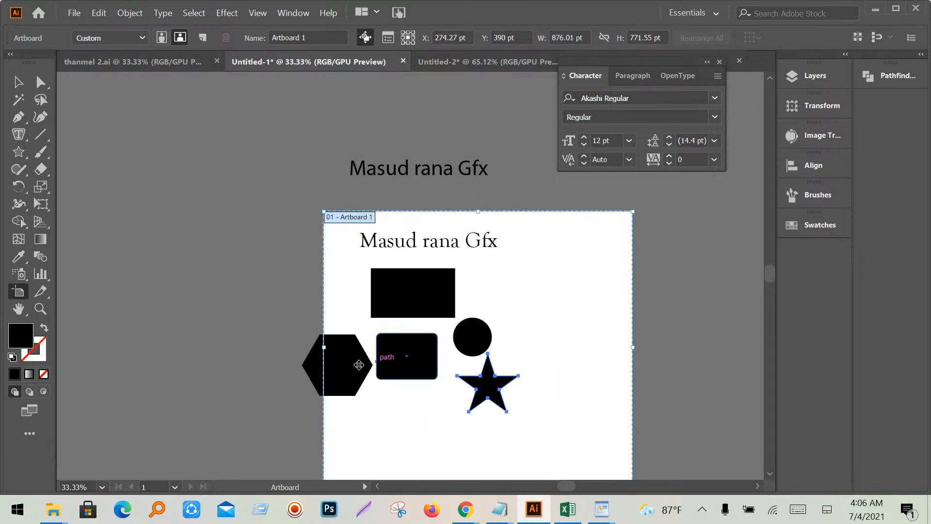
drag(324, 345, 228, 345)
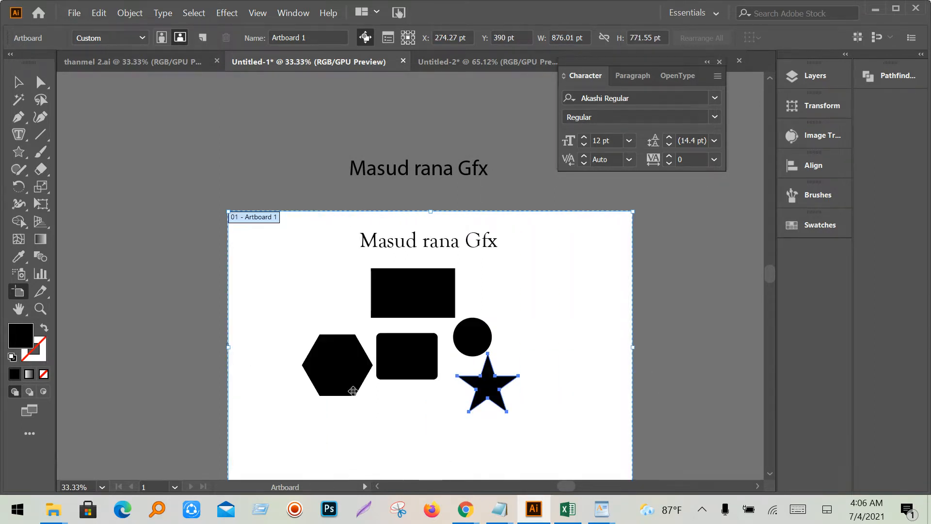
drag(501, 441, 471, 347)
click(19, 82)
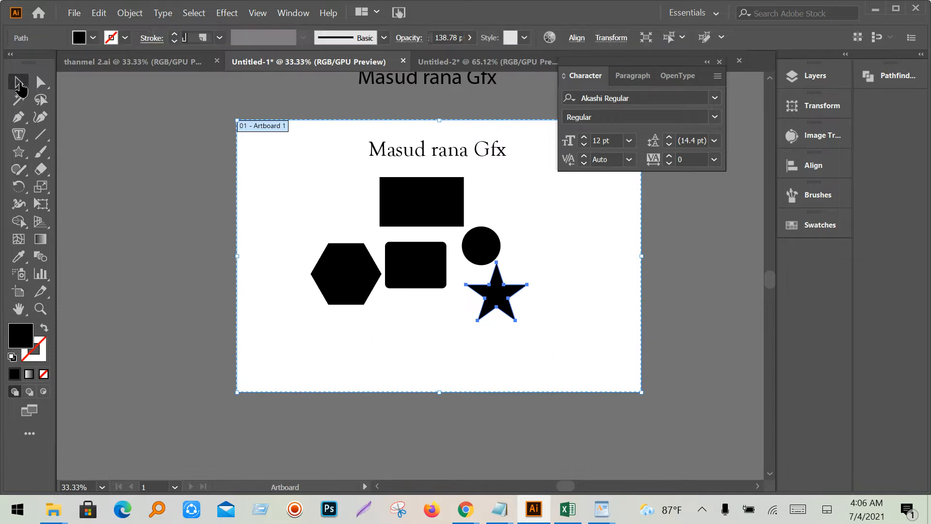
- Select the top black rectangle with the Selection tool
scroll(373, 274, up, 1)
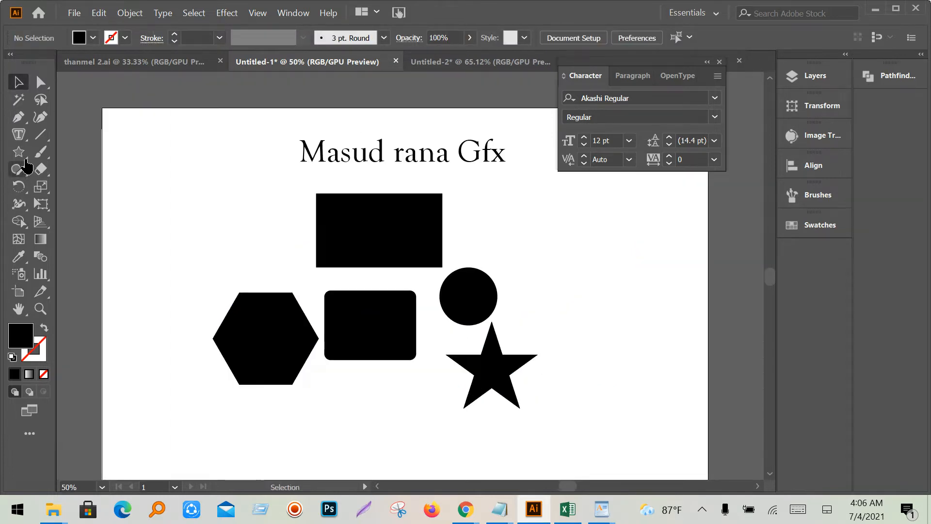
click(21, 141)
click(22, 140)
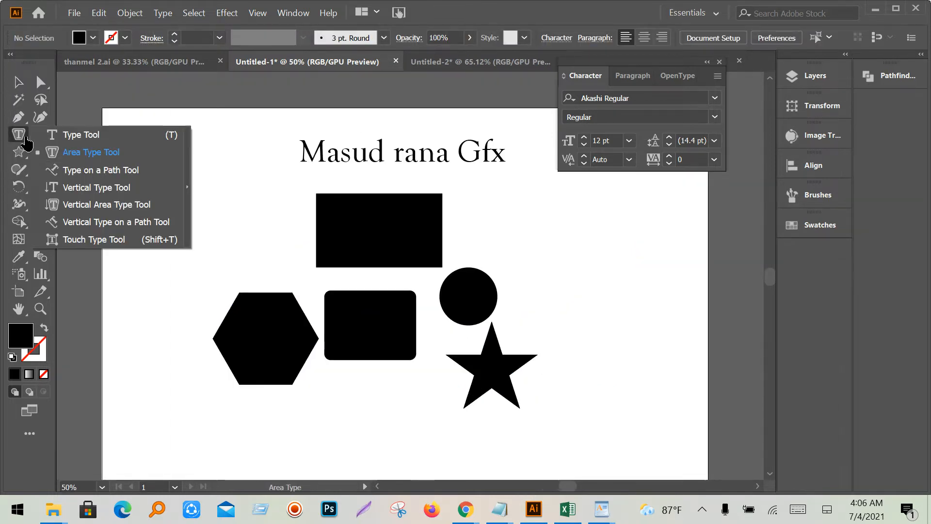
click(18, 83)
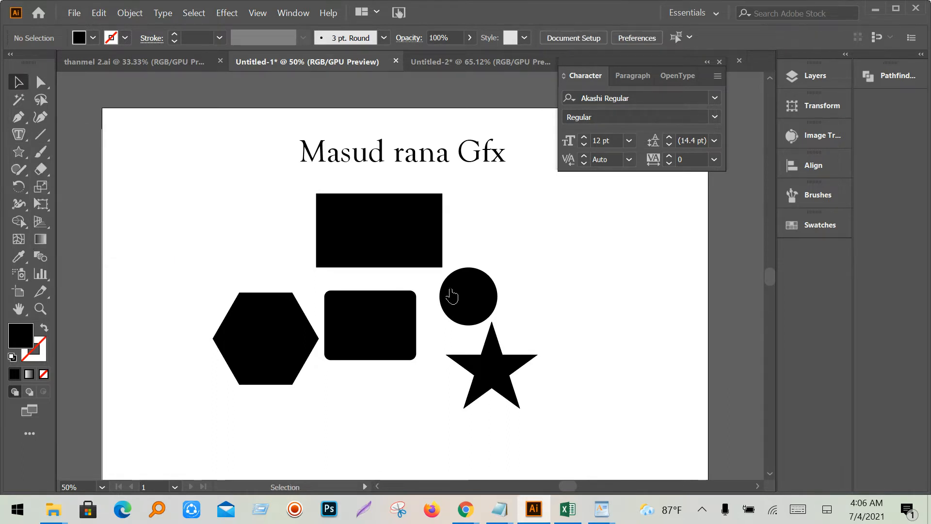
click(361, 237)
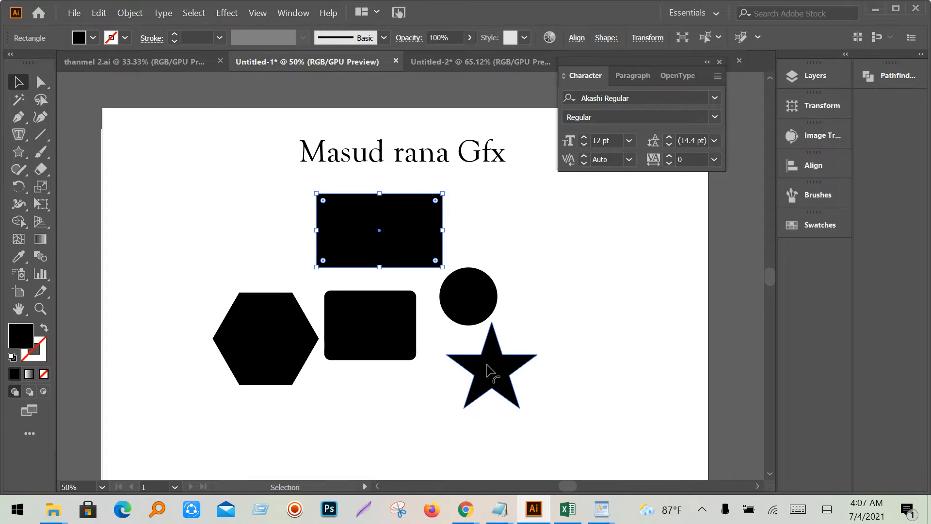
- Bring the Google Meet window forward, ignore the mirroring warning, and minimize it
mouse_move(575, 509)
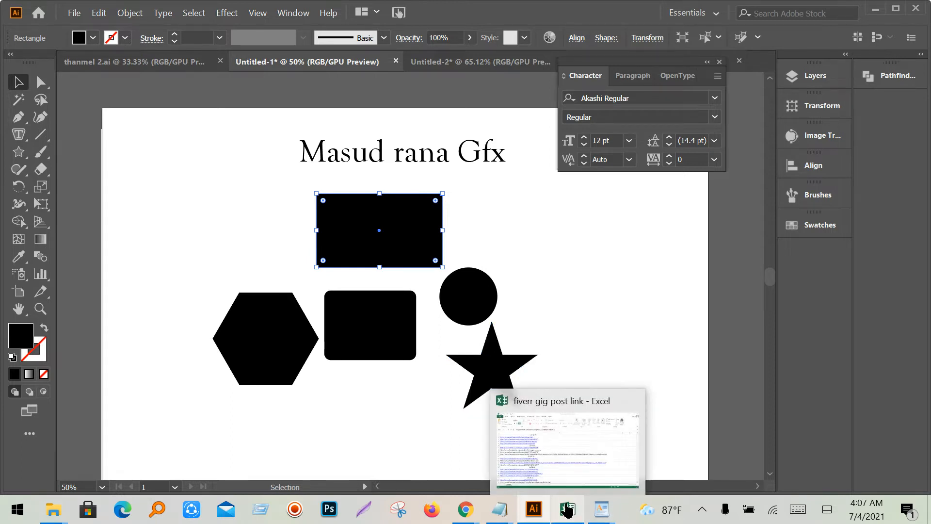
click(348, 473)
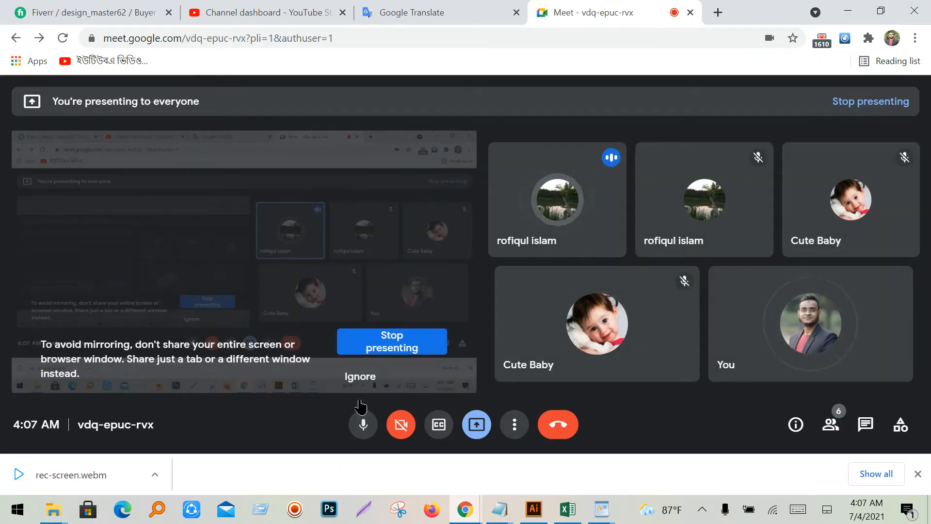
click(361, 377)
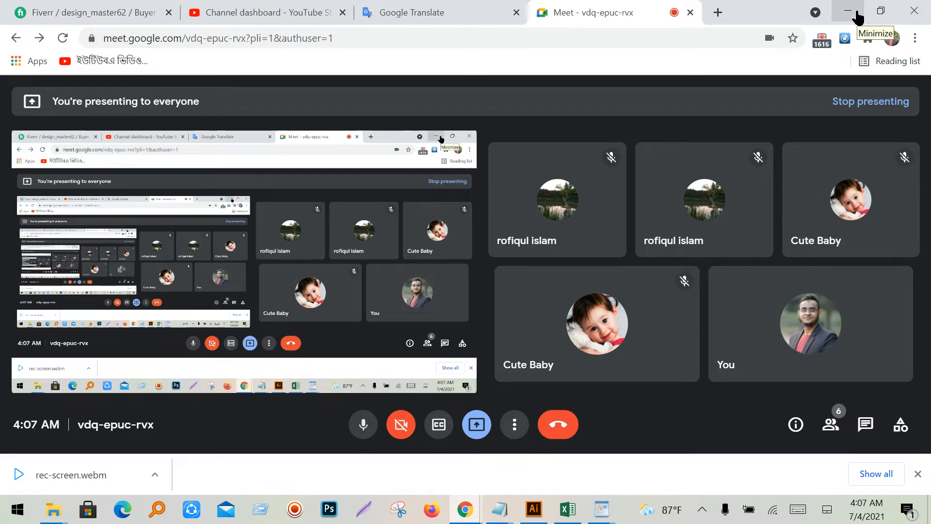
click(857, 14)
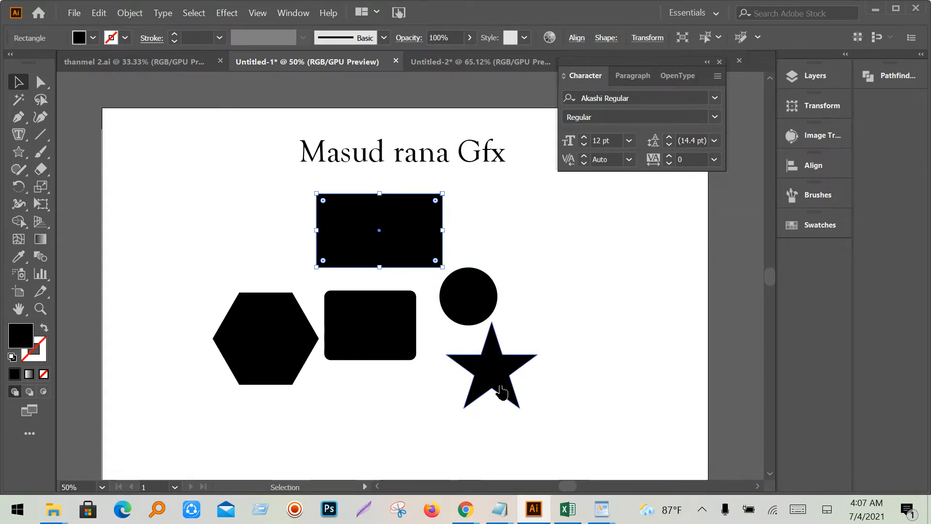
- Reposition the star on the artboard
drag(500, 380, 543, 384)
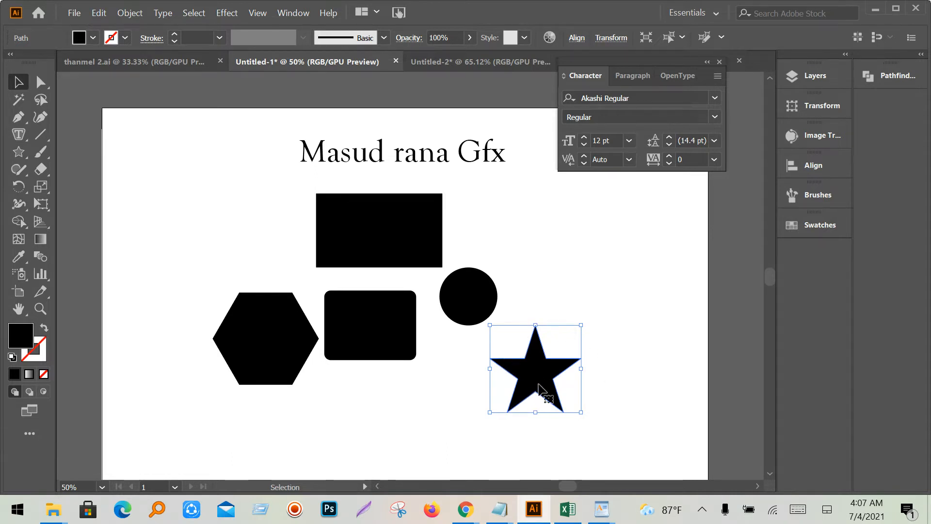
scroll(581, 388, up, 4)
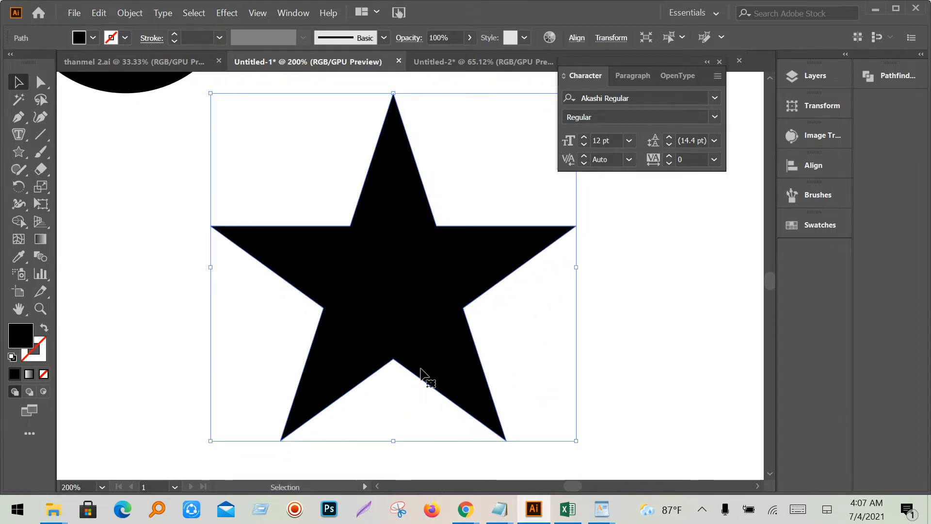
scroll(451, 379, down, 3)
scroll(369, 297, up, 2)
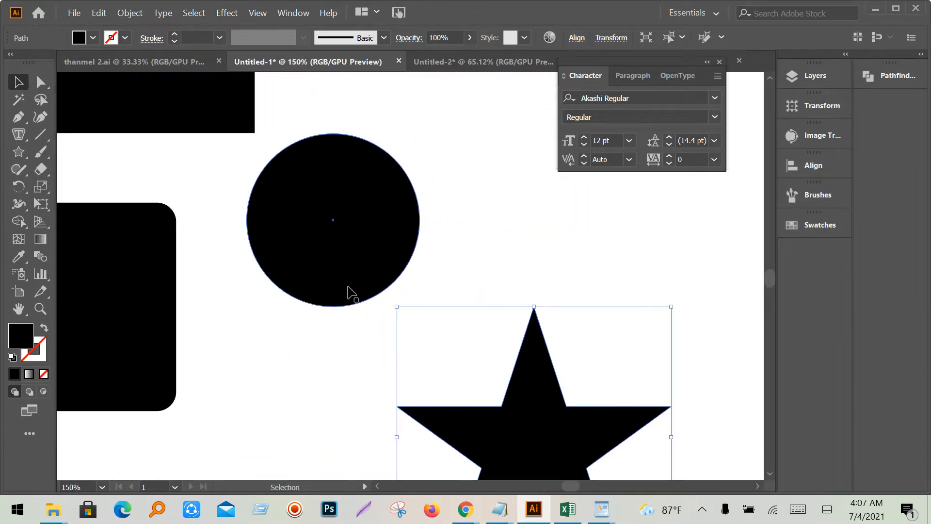
scroll(352, 300, down, 2)
drag(448, 372, 410, 407)
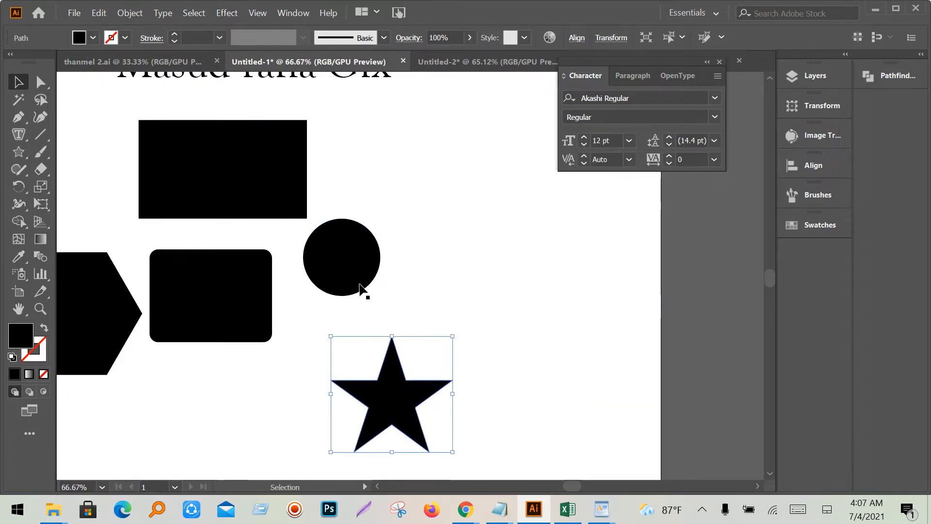
drag(352, 274, 442, 284)
- Move the circle up and right and enlarge it around its centre
key(space)
drag(508, 304, 416, 389)
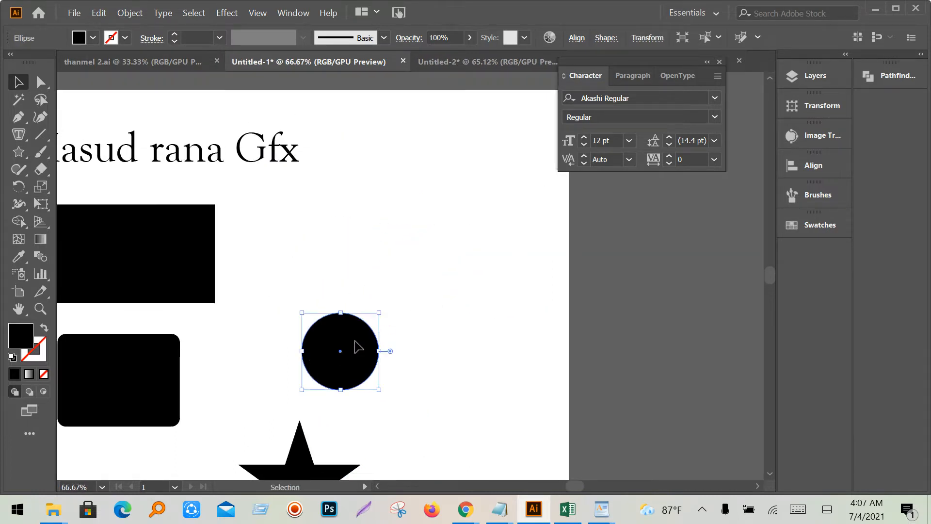
drag(357, 345, 377, 286)
drag(402, 330, 468, 400)
drag(378, 349, 391, 354)
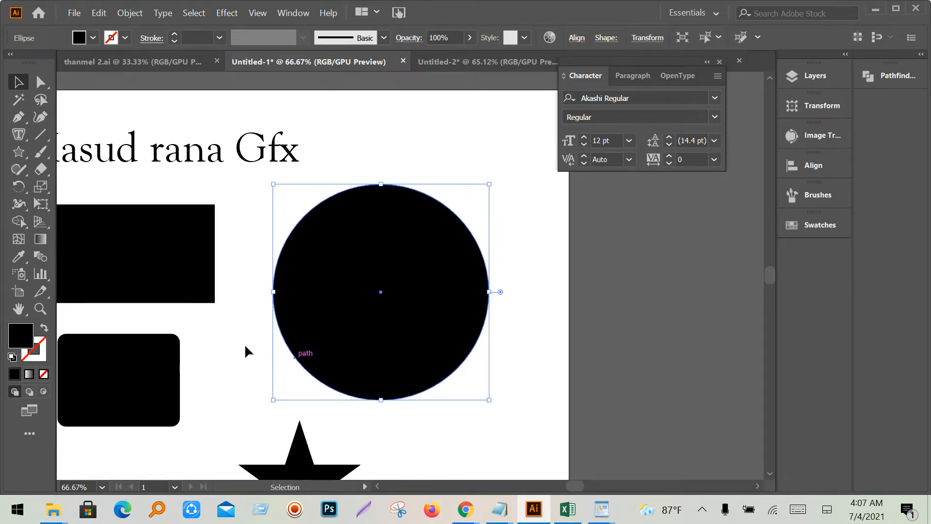
- Fill the circle with Lorem ipsum placeholder text using the Area Type Tool
click(20, 138)
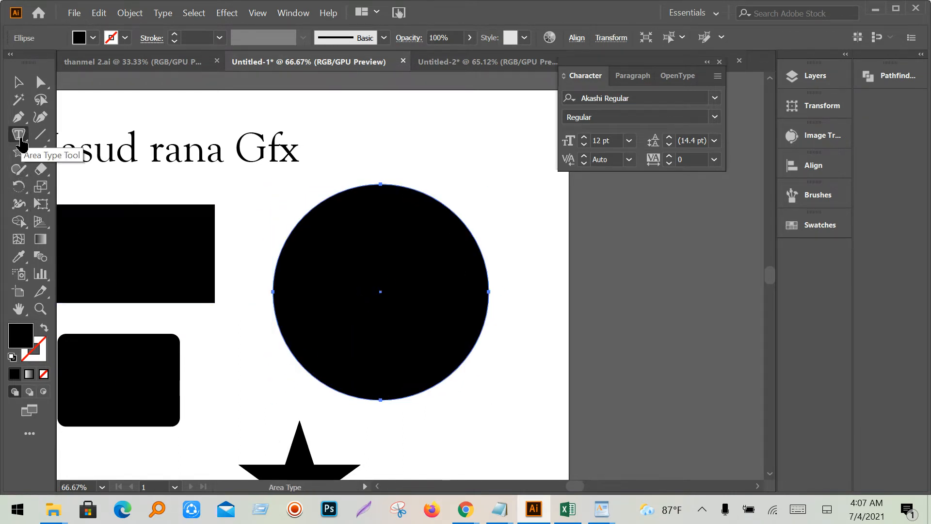
click(18, 84)
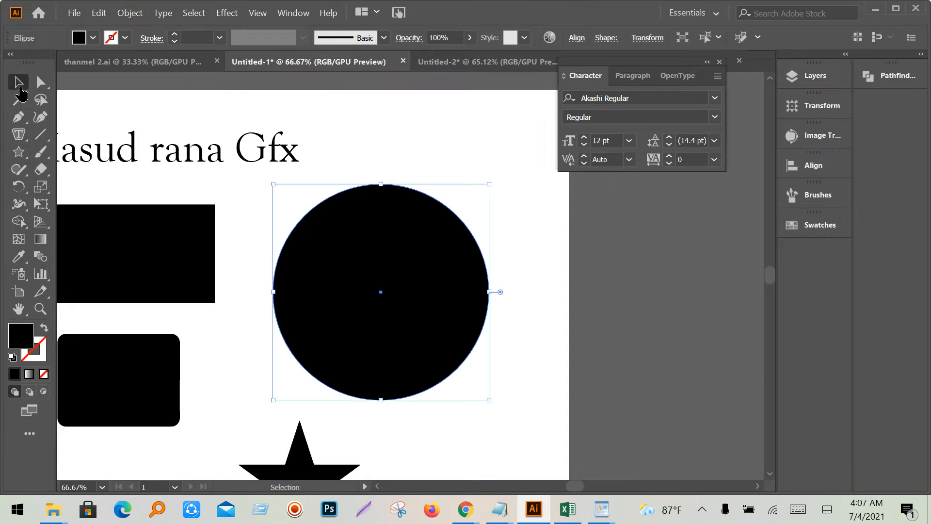
click(520, 392)
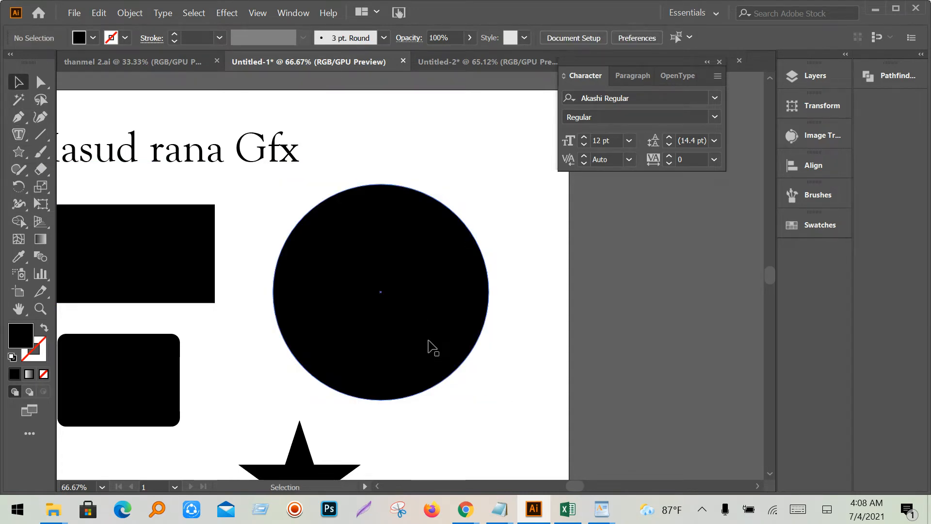
click(433, 348)
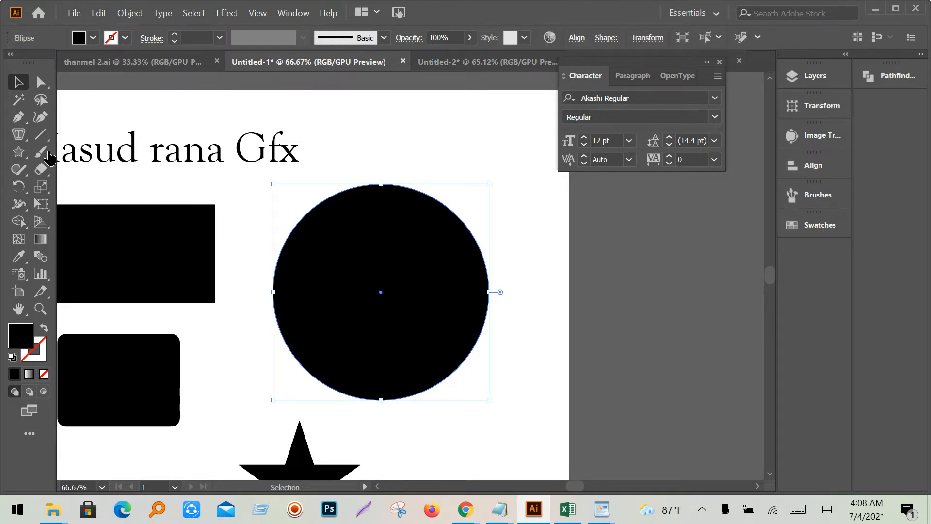
click(15, 139)
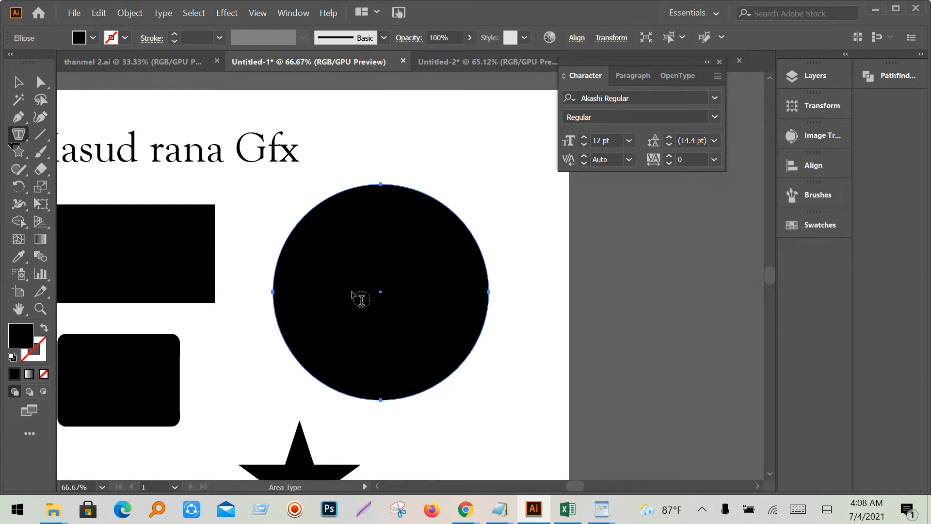
click(282, 299)
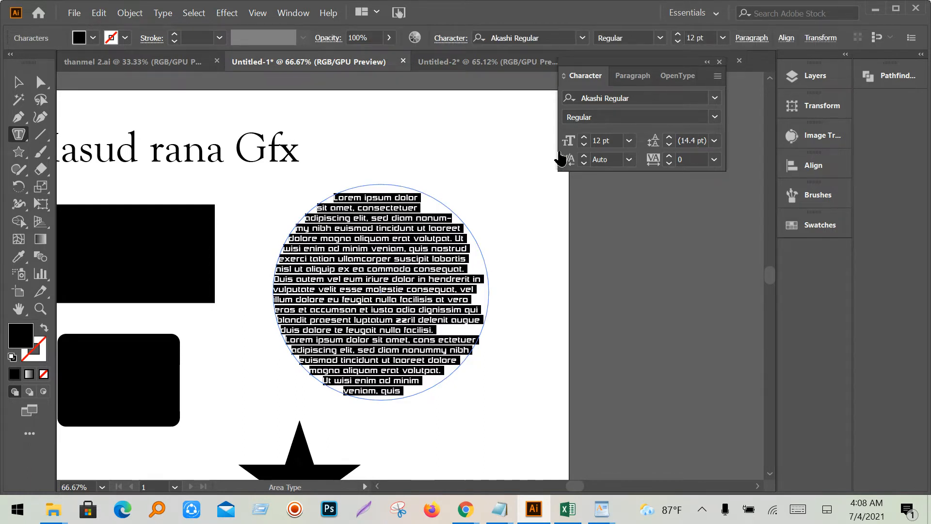
- Select all the placeholder text inside the circle
click(16, 85)
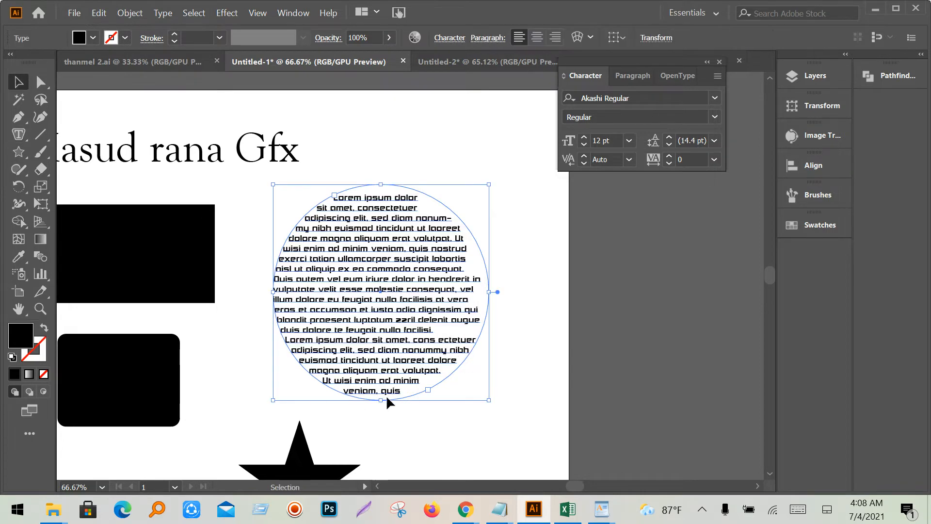
triple_click(391, 298)
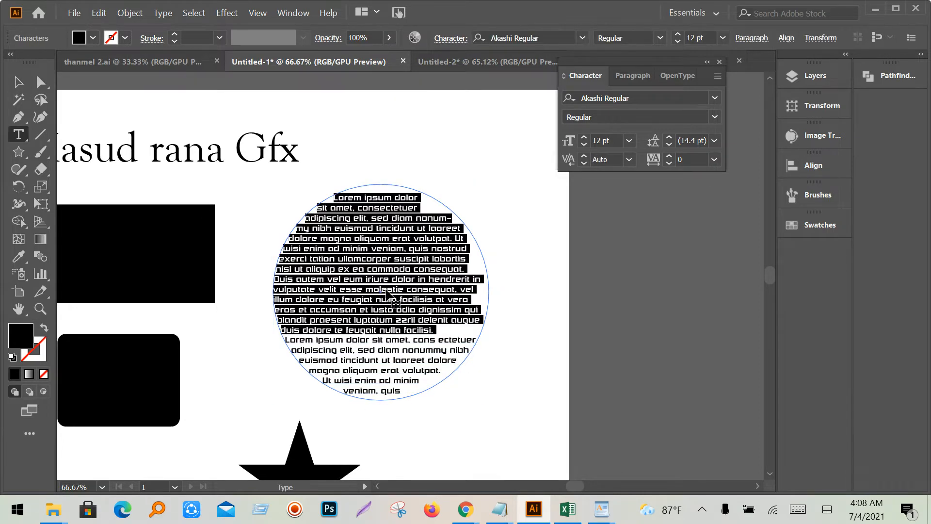
triple_click(384, 357)
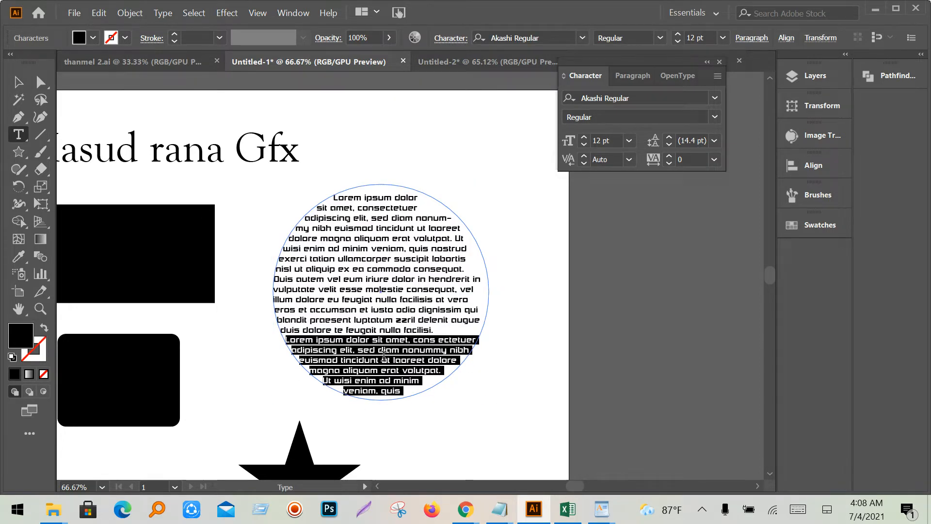
key(ctrl+a)
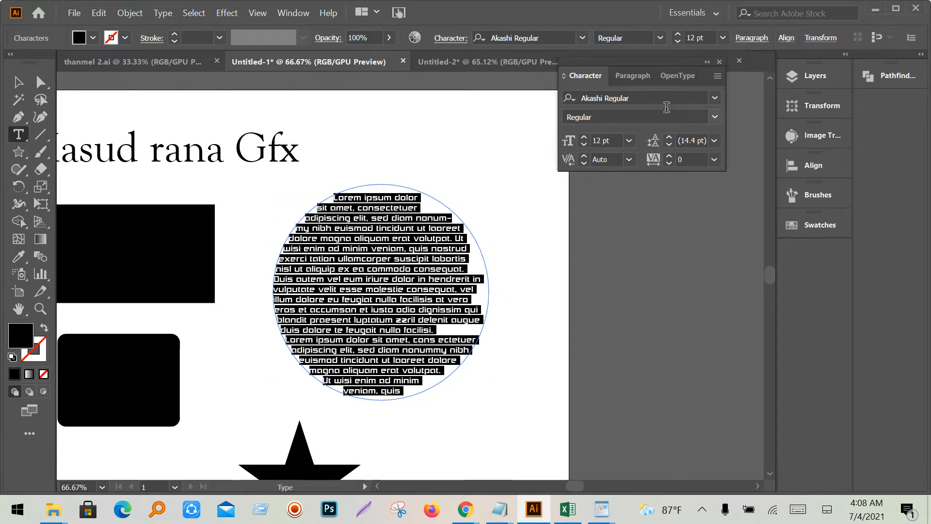
- Set the circle text font to Minion Variable Concept after briefly trying Good Times
click(715, 99)
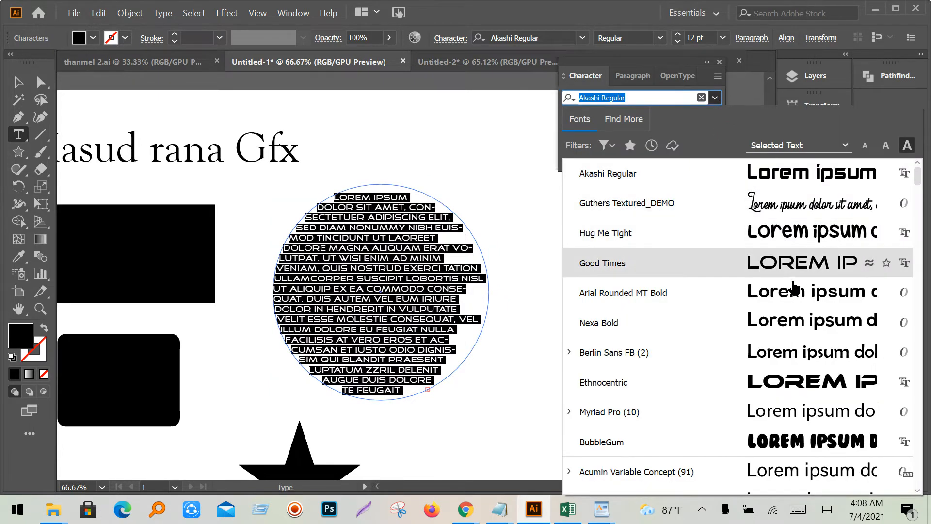
click(798, 270)
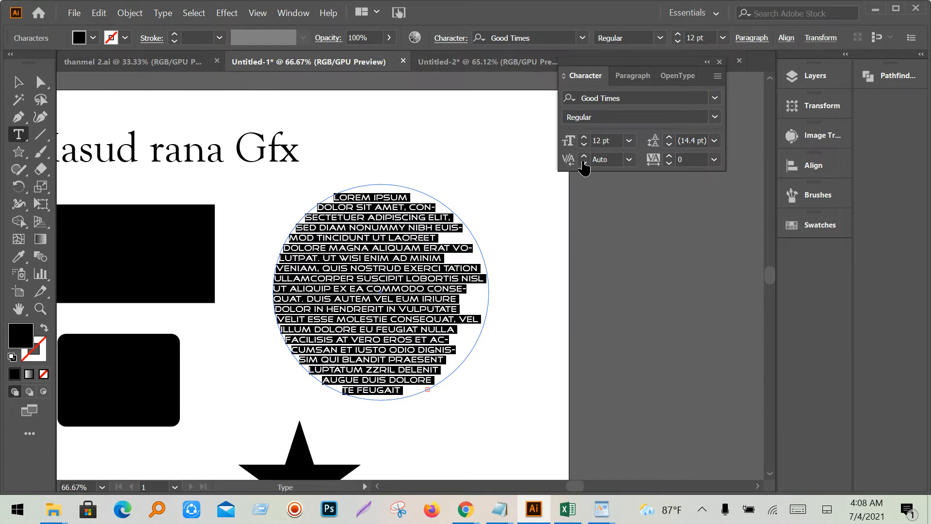
click(715, 98)
scroll(788, 294, down, 3)
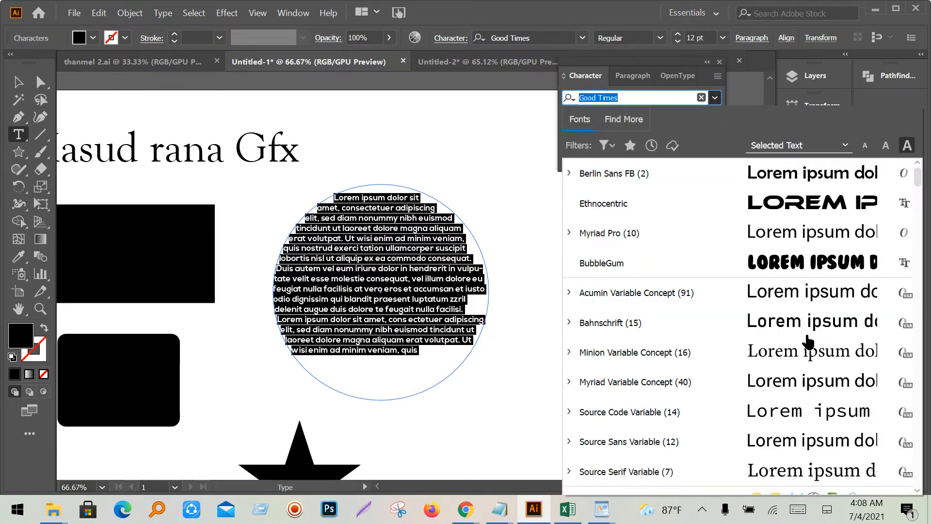
click(810, 356)
click(370, 309)
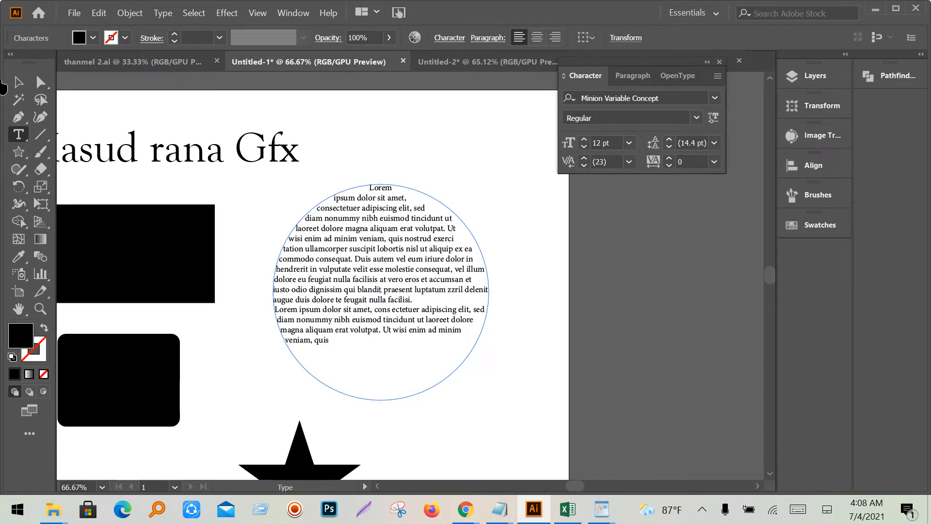
click(20, 83)
click(466, 369)
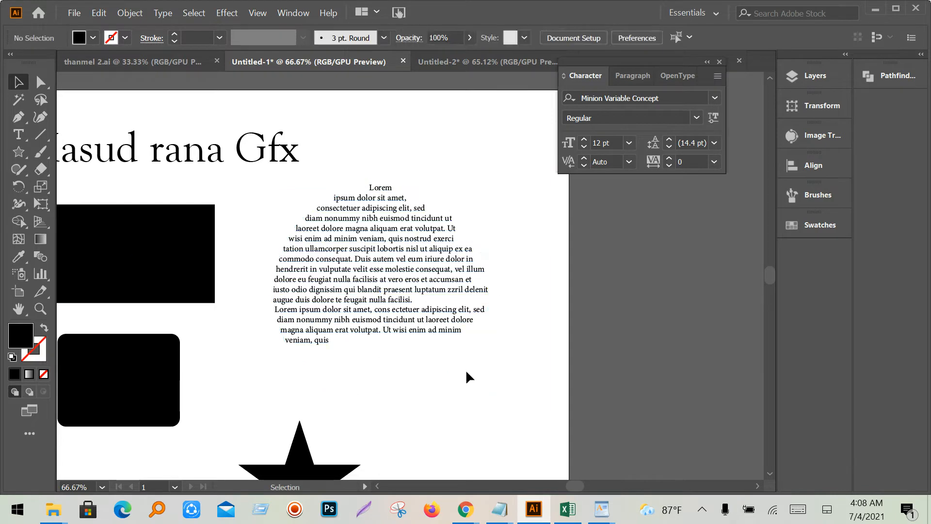
key(ctrl+1)
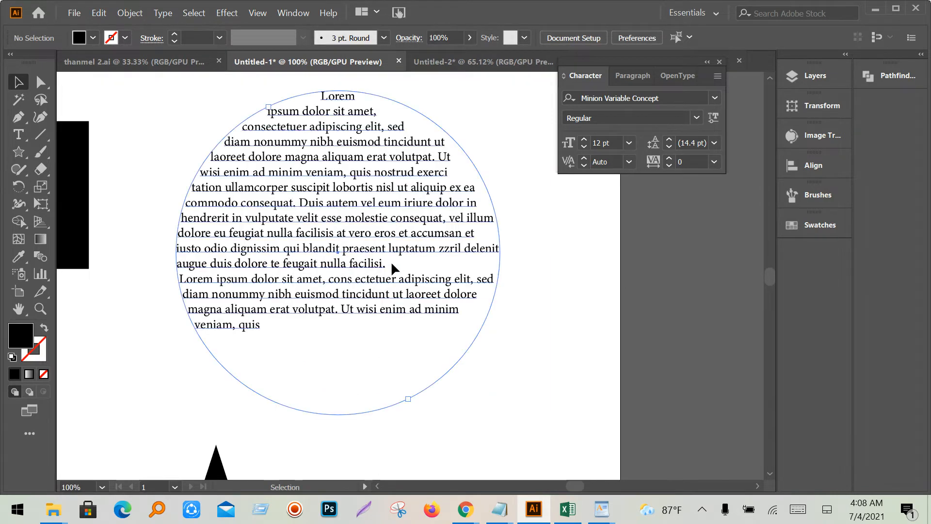
click(366, 144)
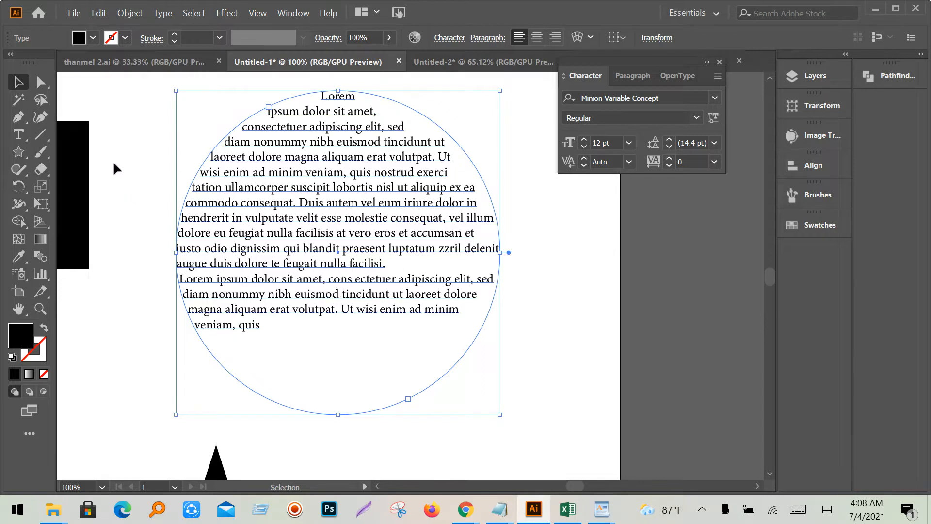
triple_click(297, 221)
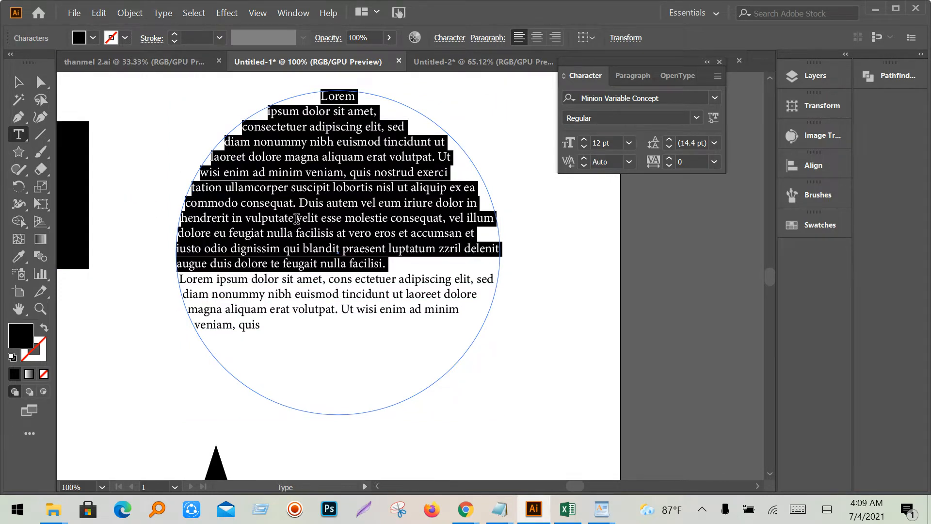
key(ctrl+a)
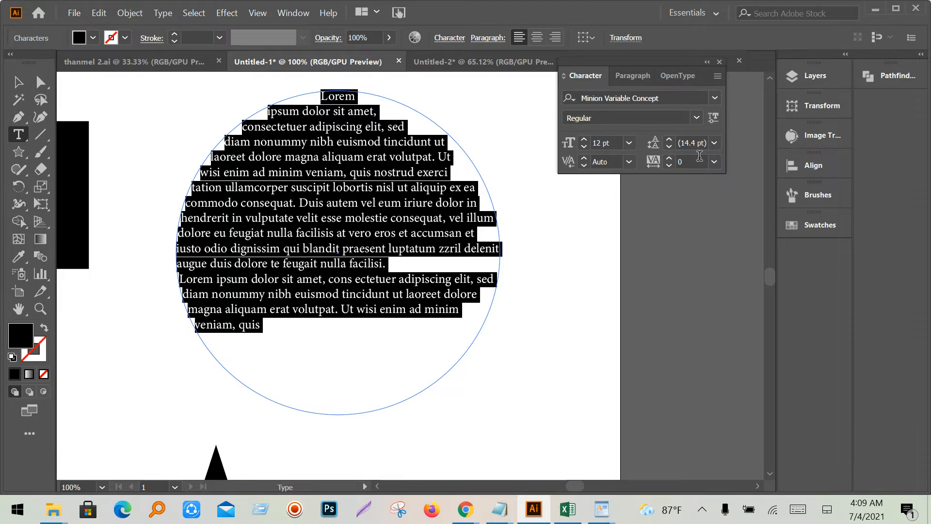
click(715, 98)
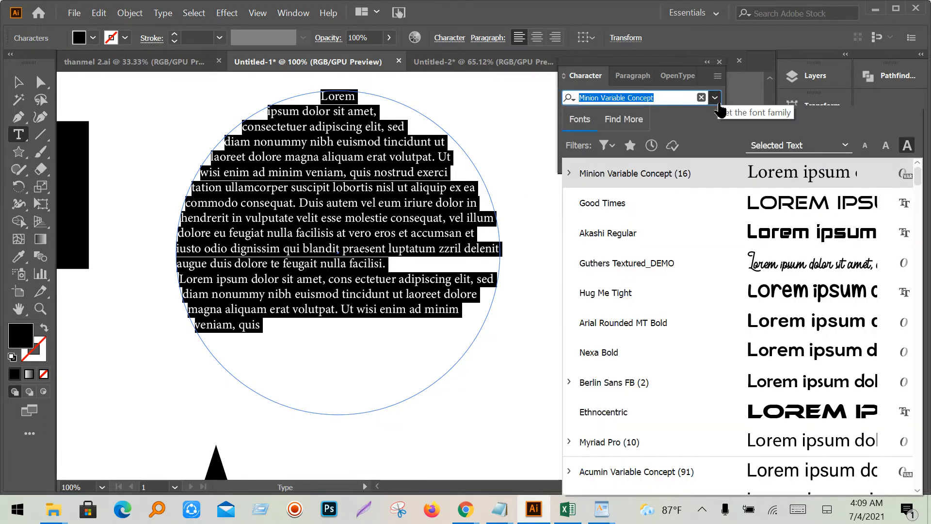
click(716, 99)
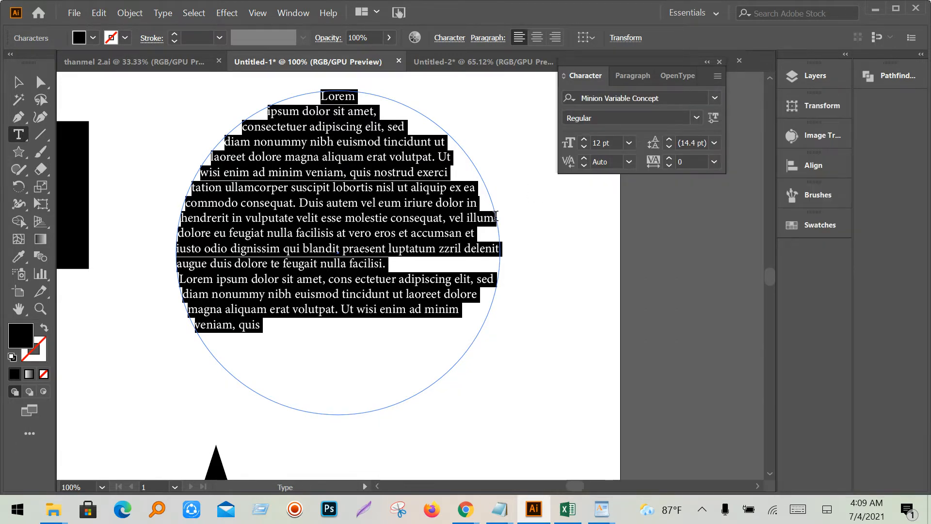
click(628, 144)
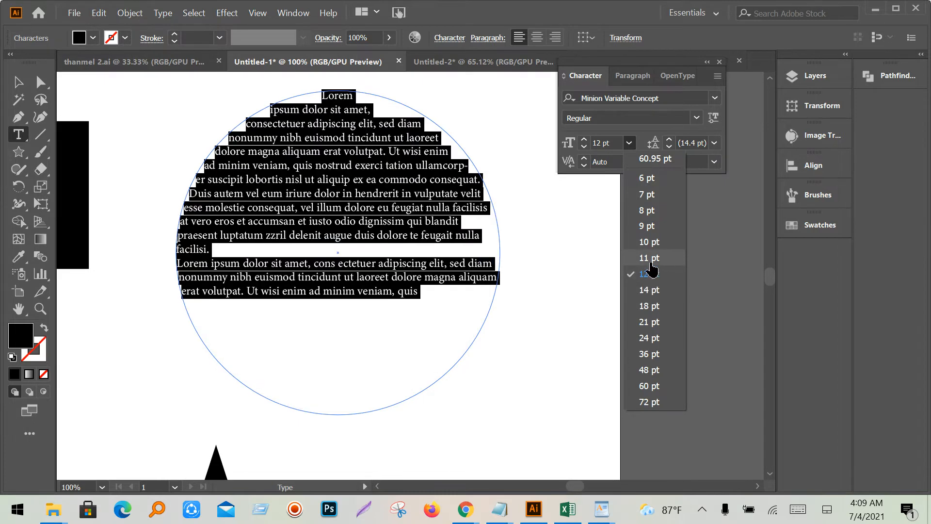
click(650, 274)
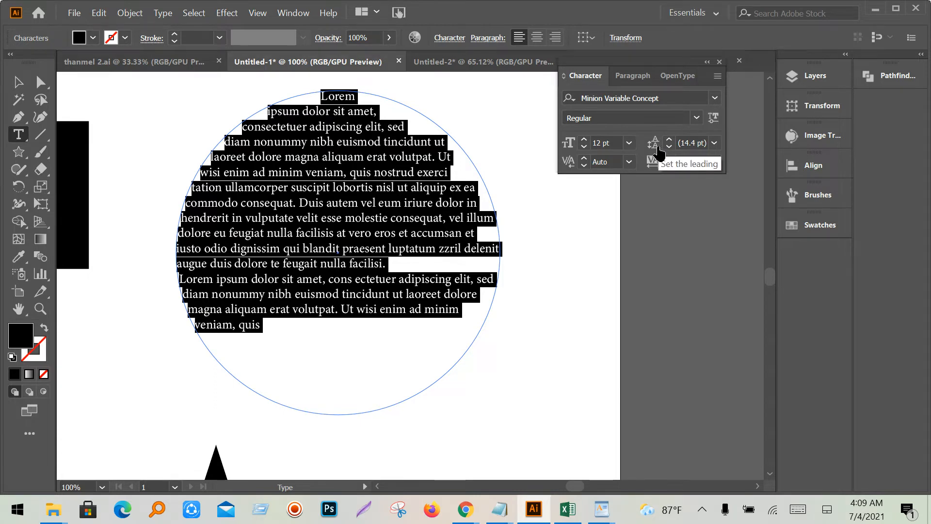
- Select the circle's second Lorem ipsum paragraph and give it a tracking of 75
click(715, 143)
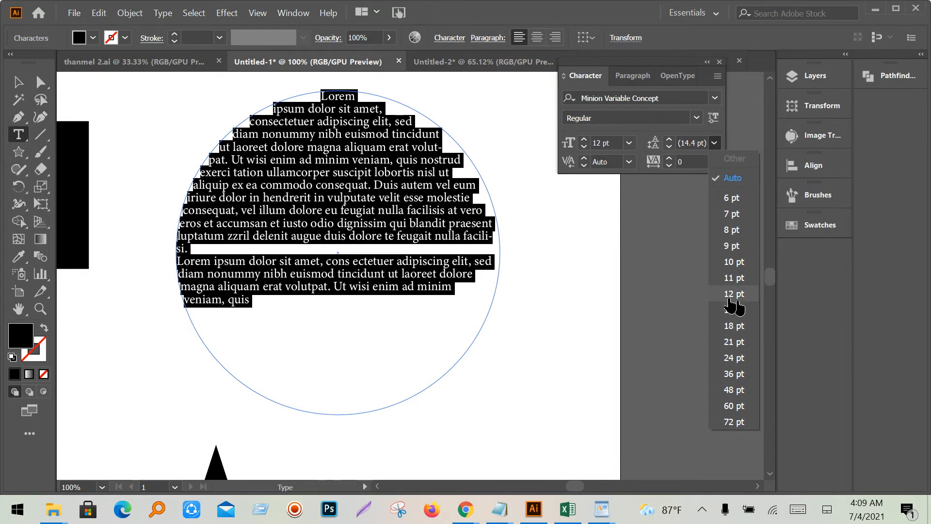
key(Escape)
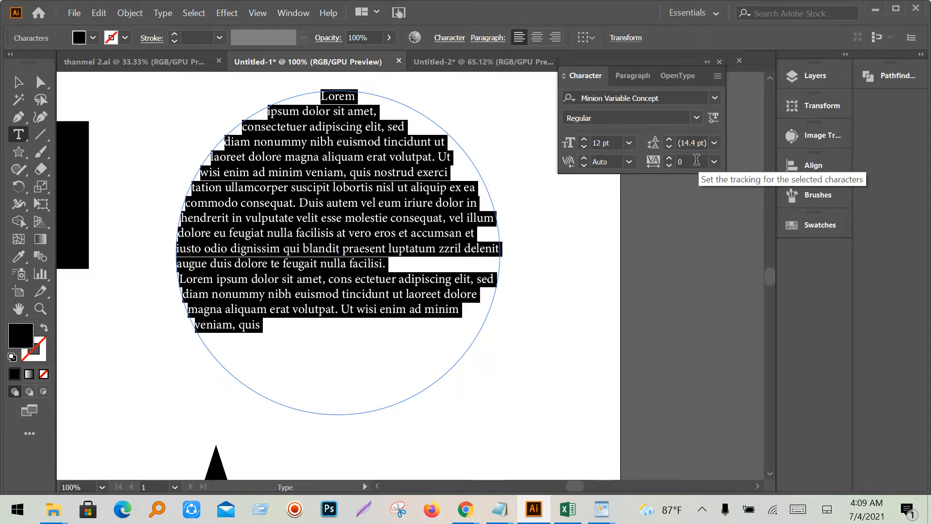
click(238, 234)
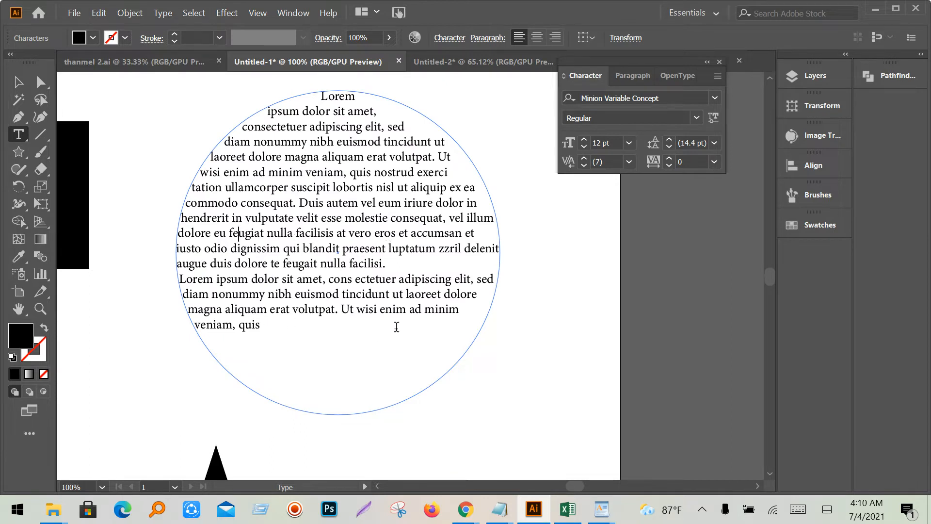
drag(263, 336, 176, 280)
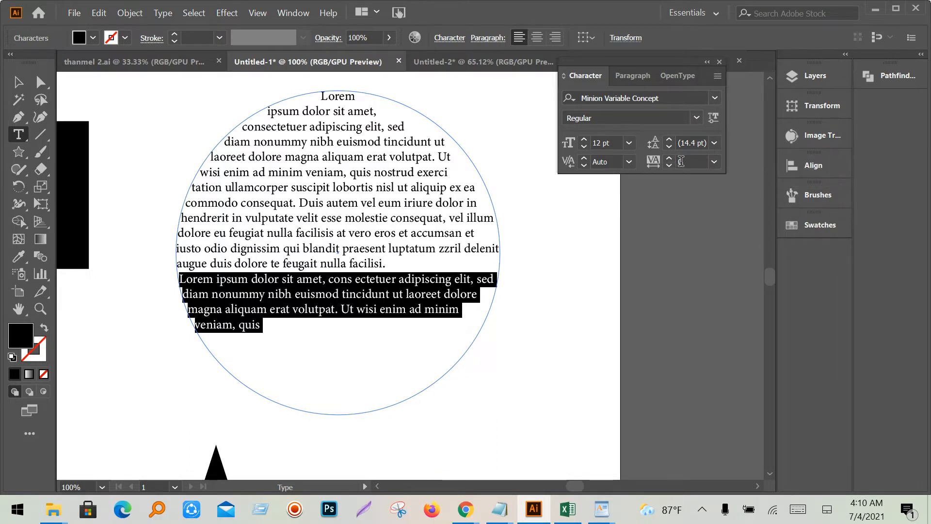
click(714, 163)
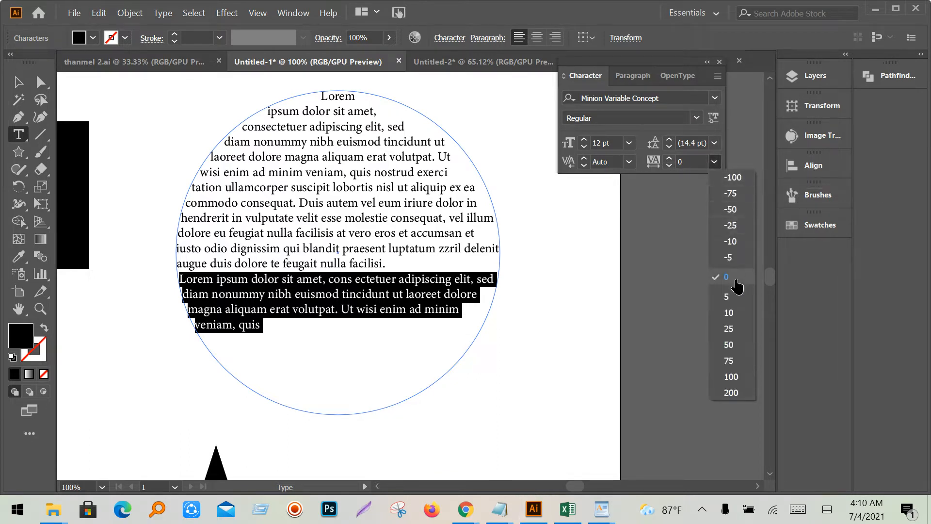
click(731, 361)
click(376, 319)
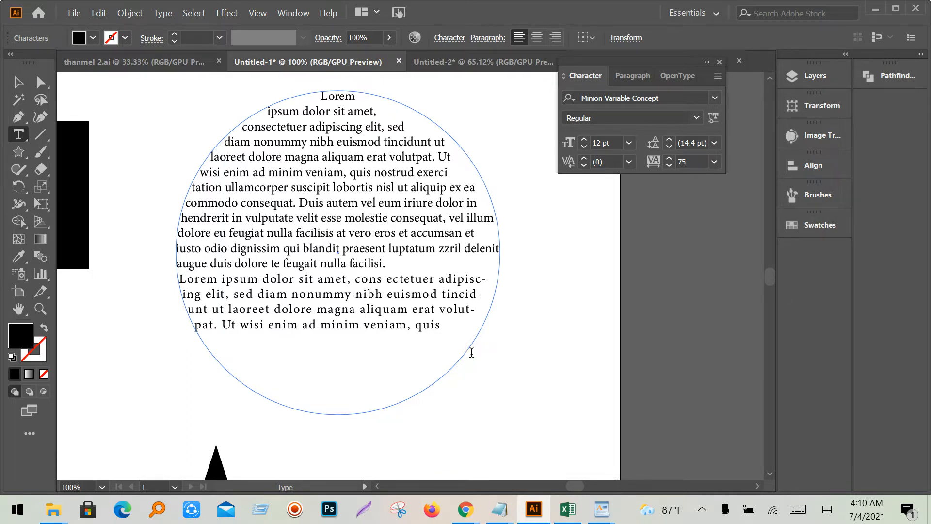
- In Chrome, move the Fiverr Buyer Requests tab to the first position and close the first Fiverr tab
mouse_move(466, 509)
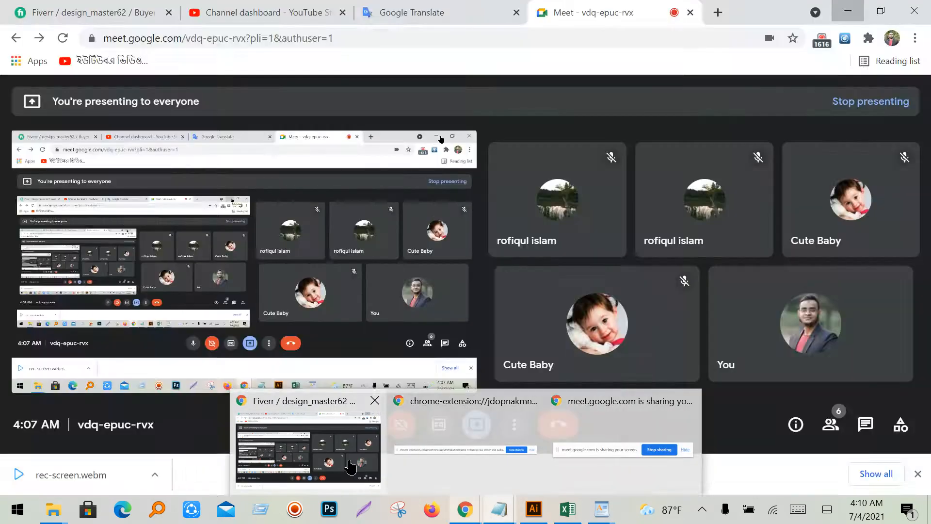
click(403, 480)
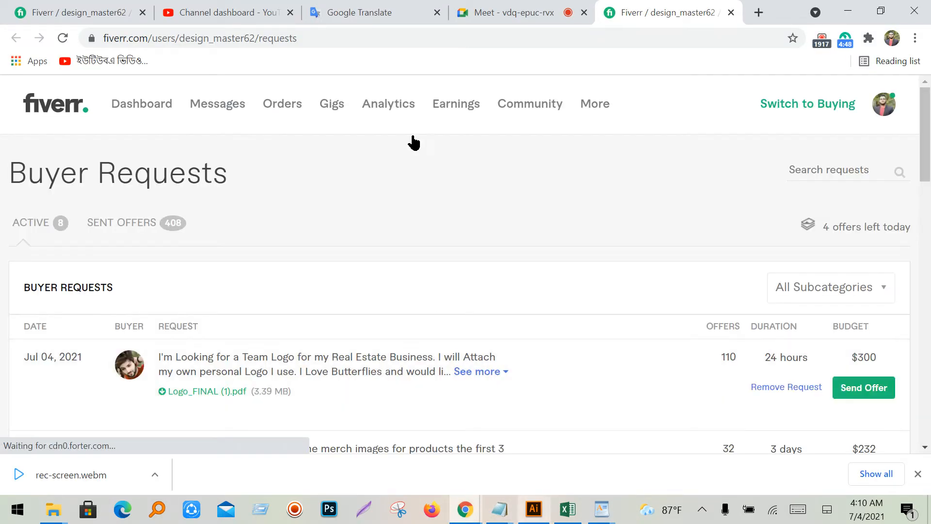
click(522, 11)
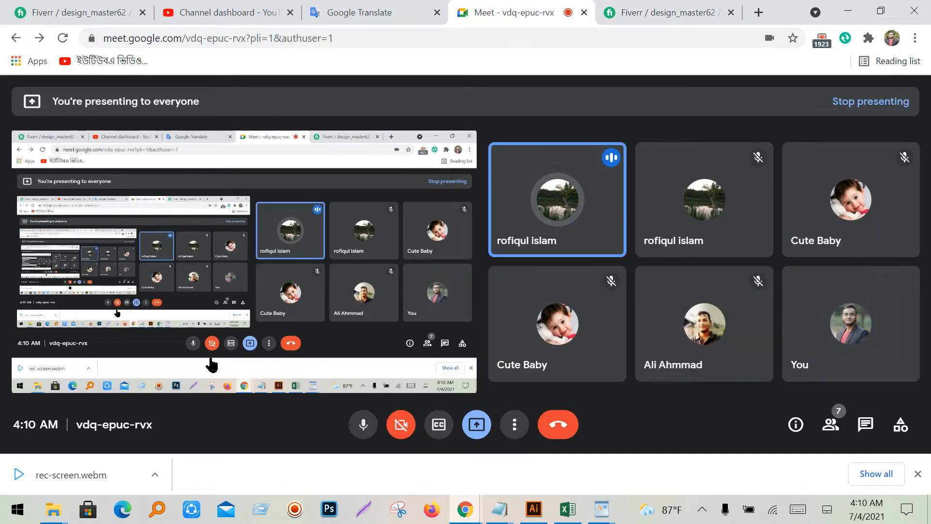
click(47, 9)
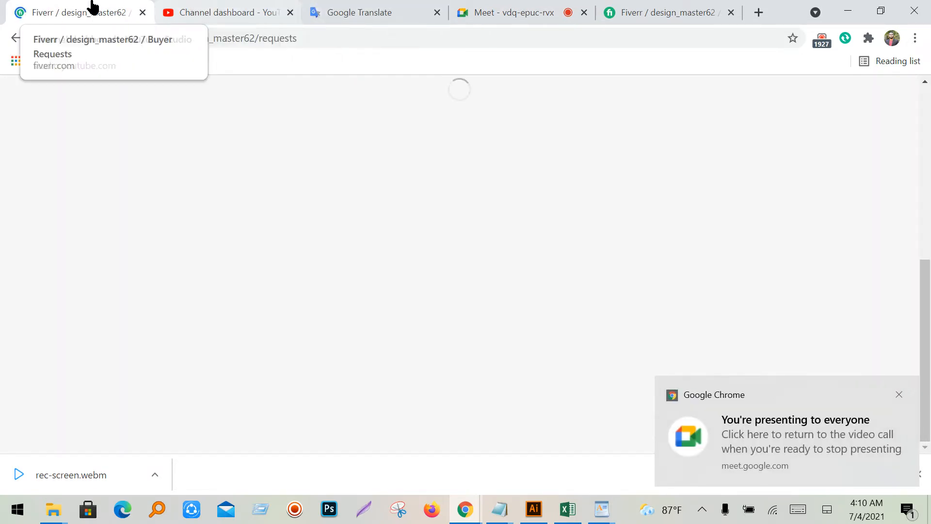
click(636, 11)
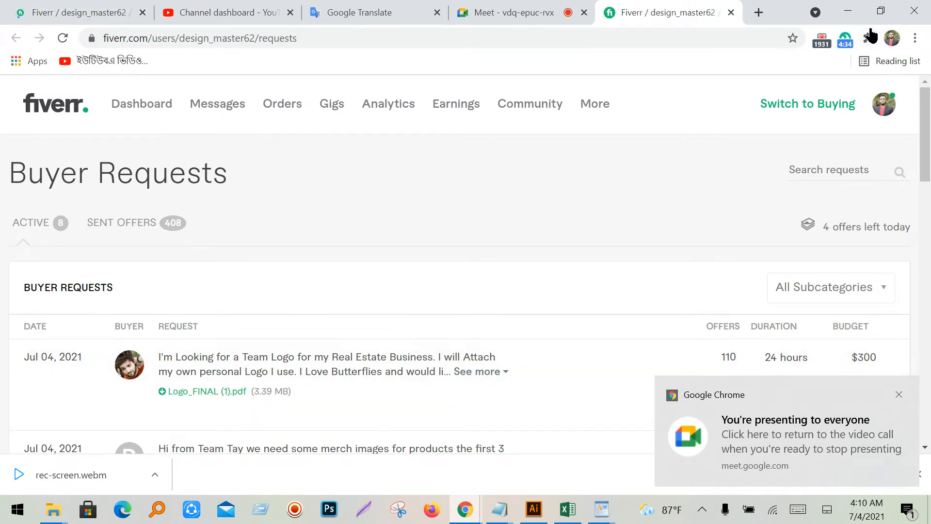
click(66, 14)
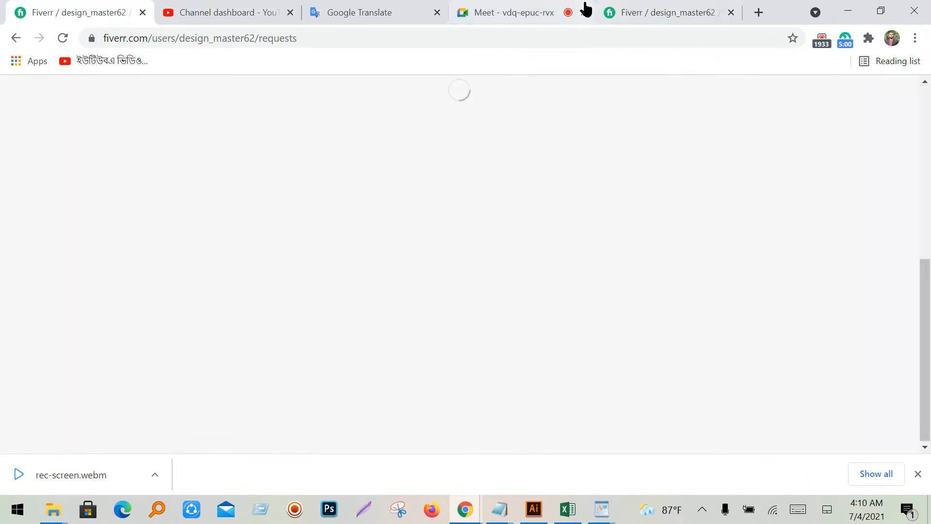
click(322, 10)
click(215, 9)
click(697, 10)
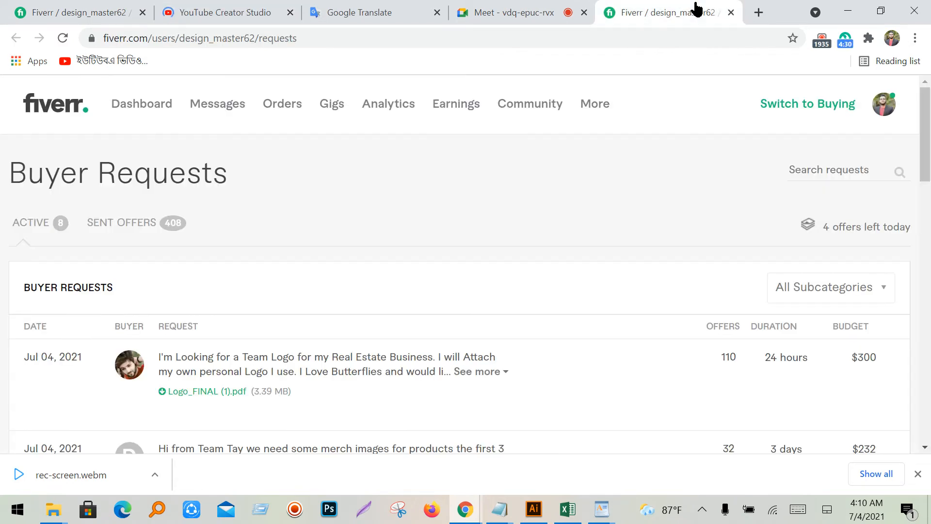
drag(657, 10, 68, 11)
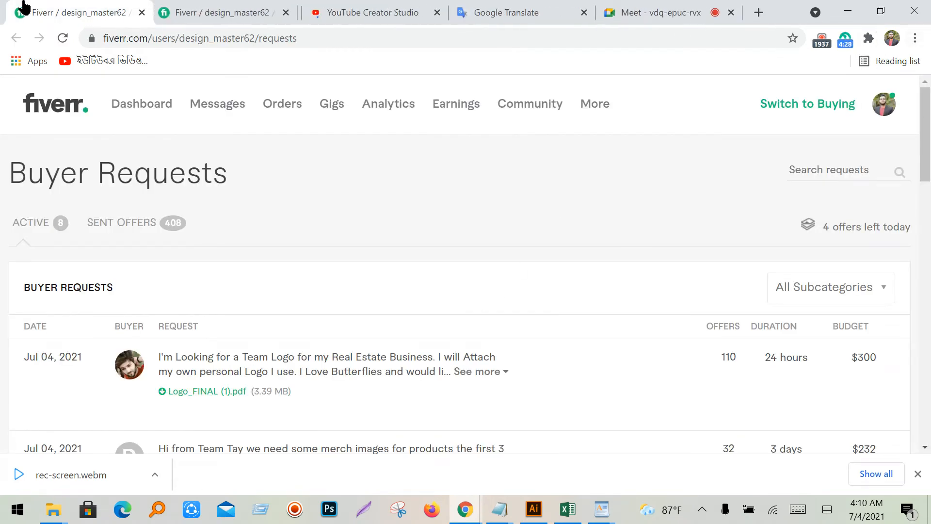
click(142, 13)
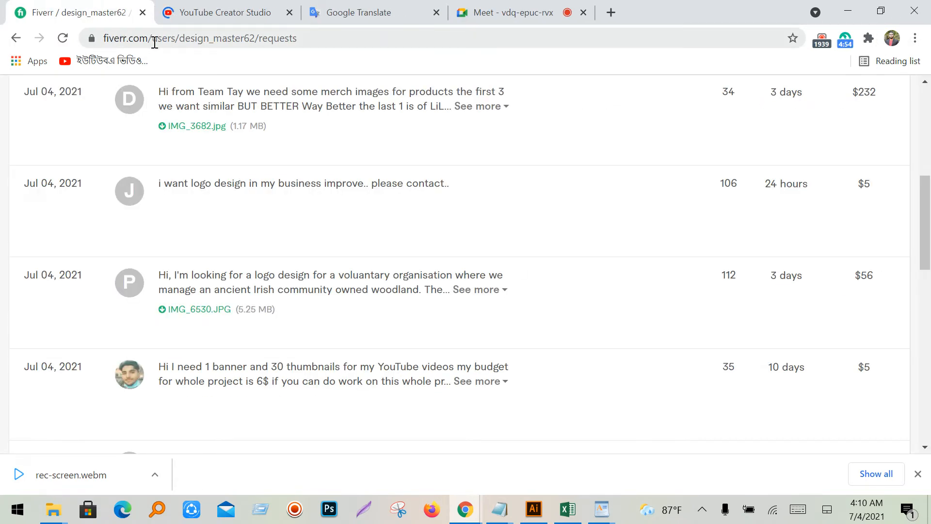
- Return to the Google Meet call tab and bring the Meet window to the front
click(189, 10)
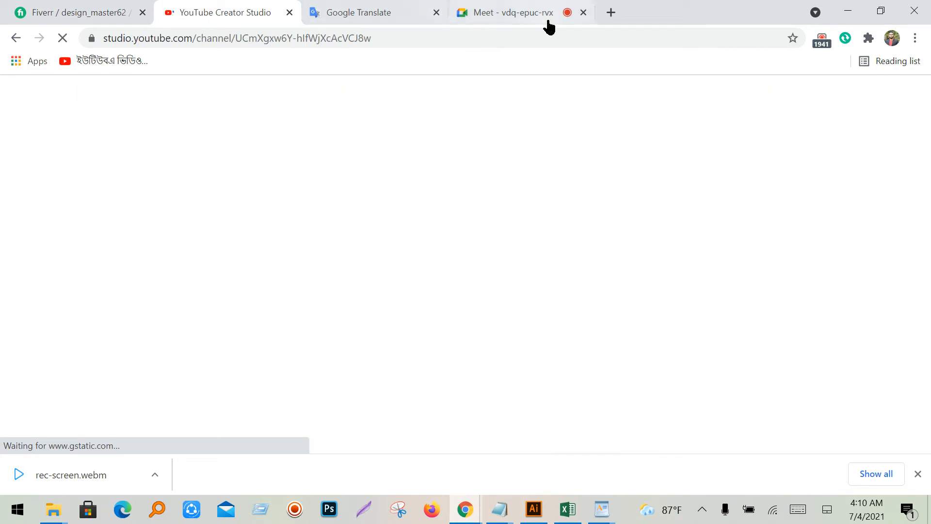
click(533, 13)
click(543, 516)
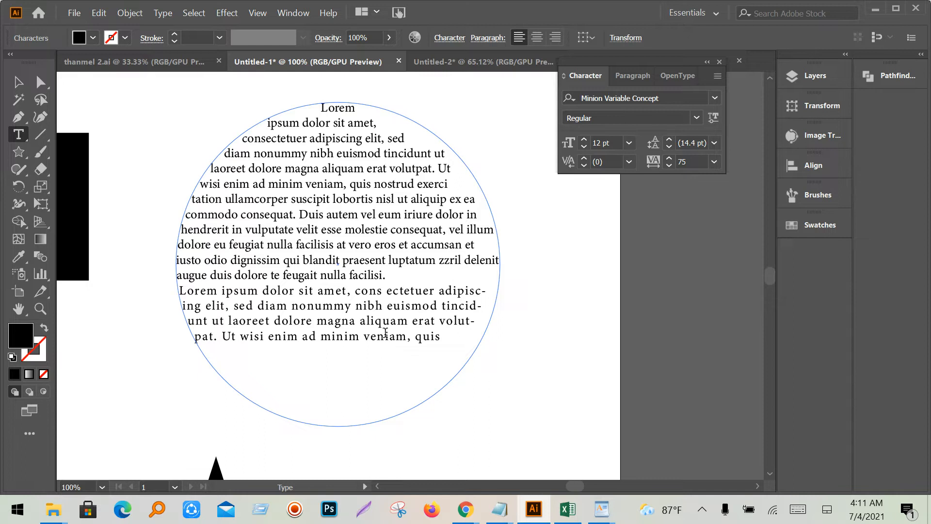
mouse_move(466, 509)
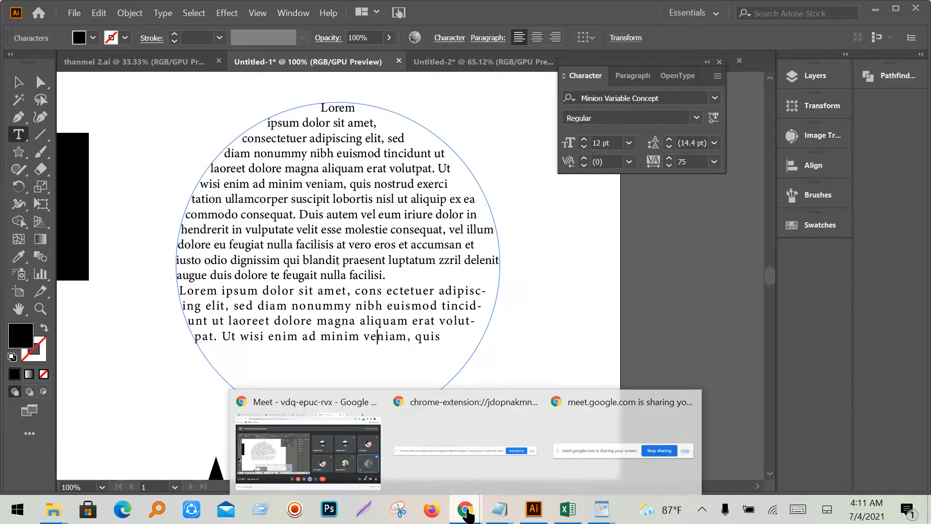
click(465, 427)
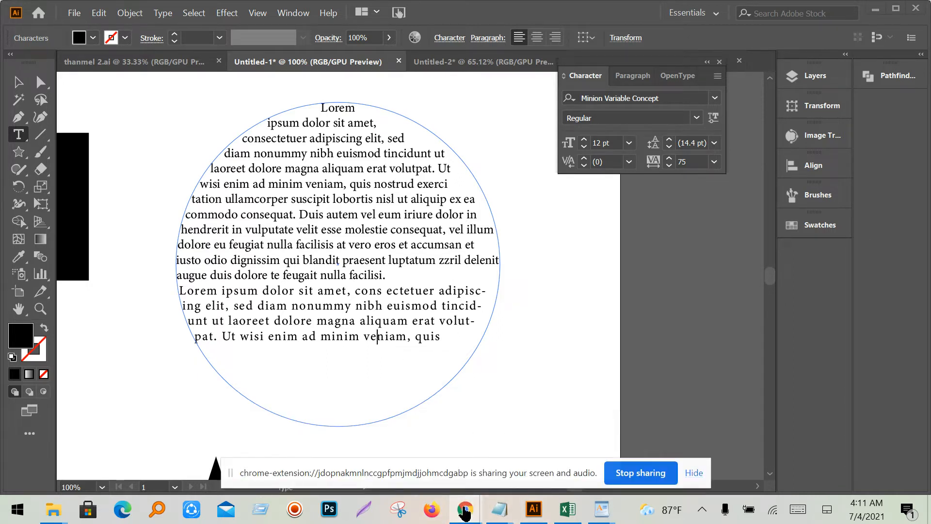
mouse_move(465, 510)
click(313, 439)
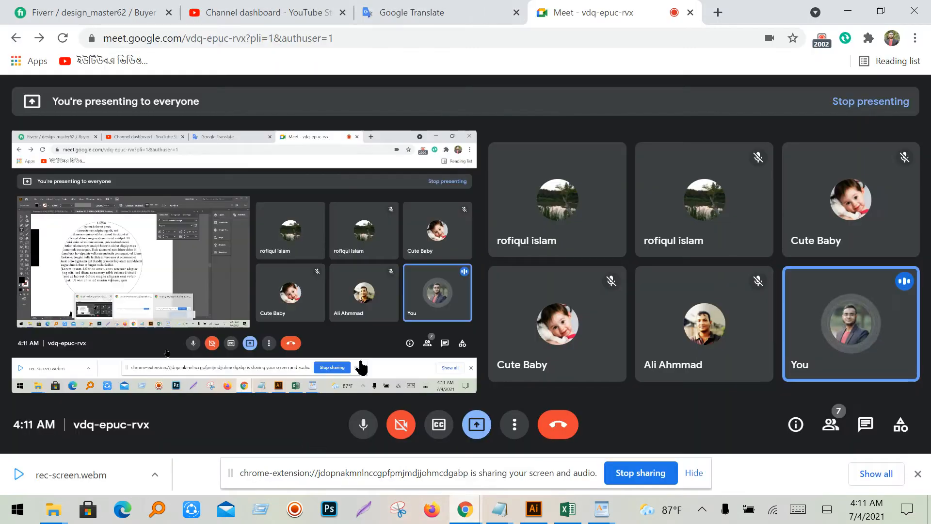
- Search Google for 'lorem ipsum' in a new tab and open lipsum.com
click(718, 14)
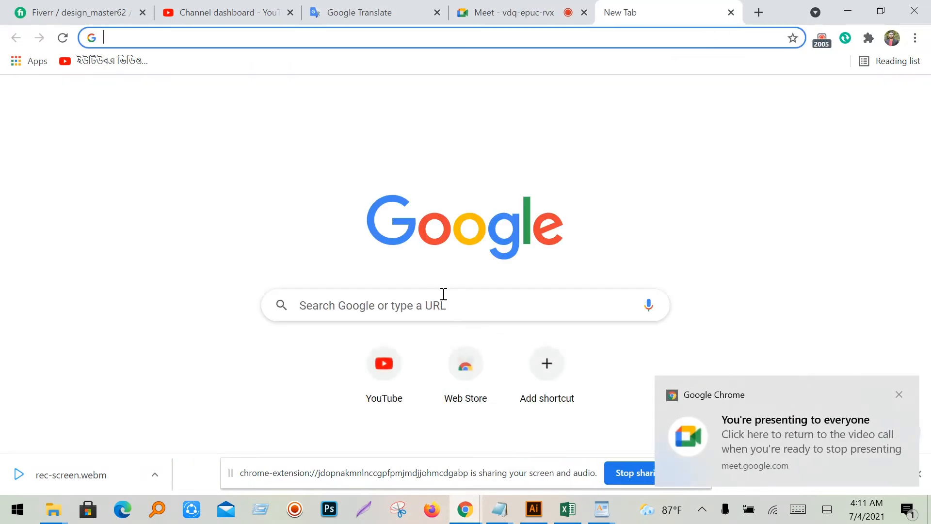
click(443, 294)
text(lorem)
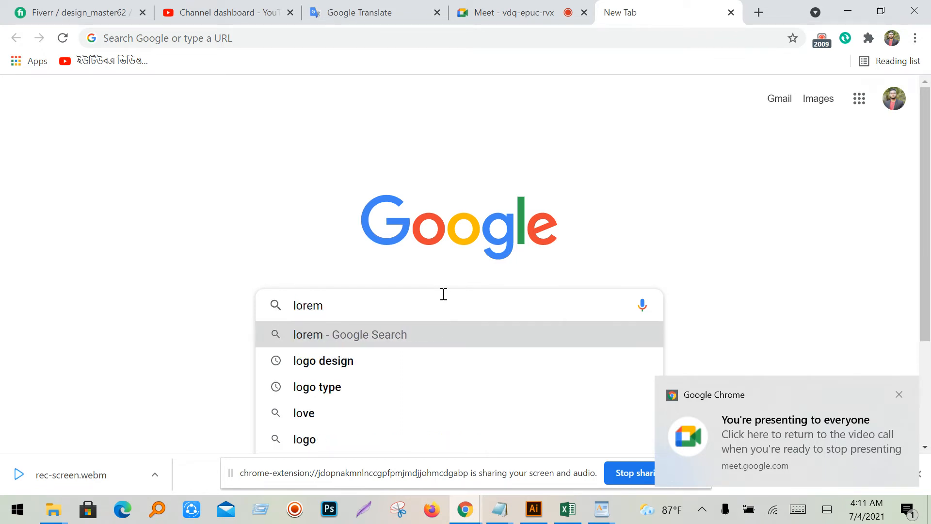
text( if)
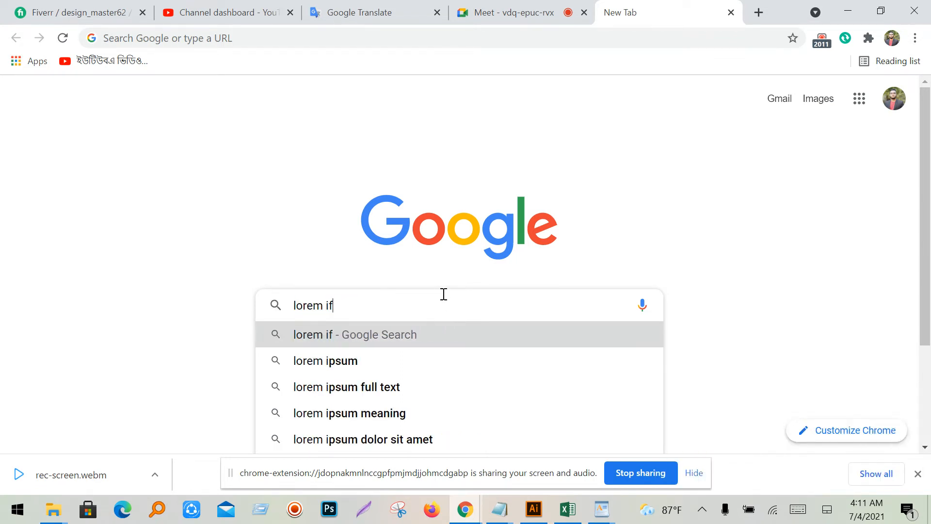
click(361, 374)
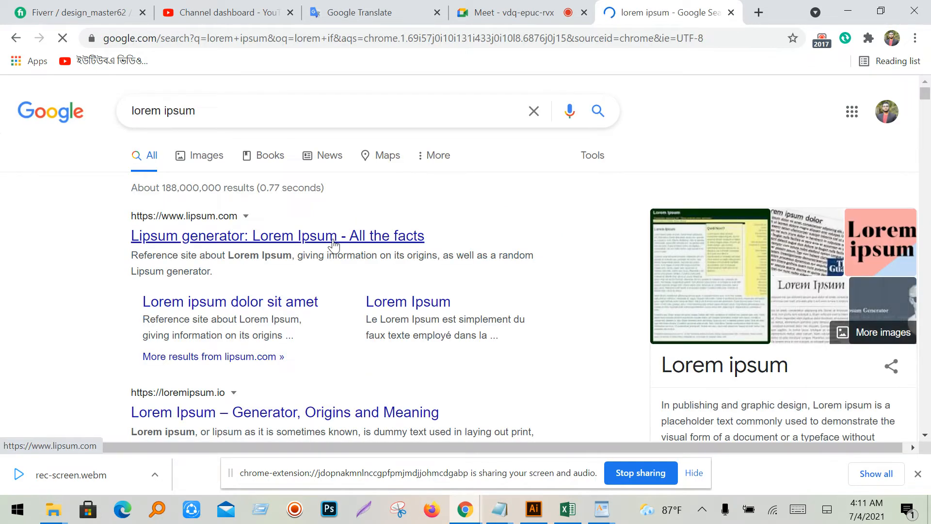
click(334, 238)
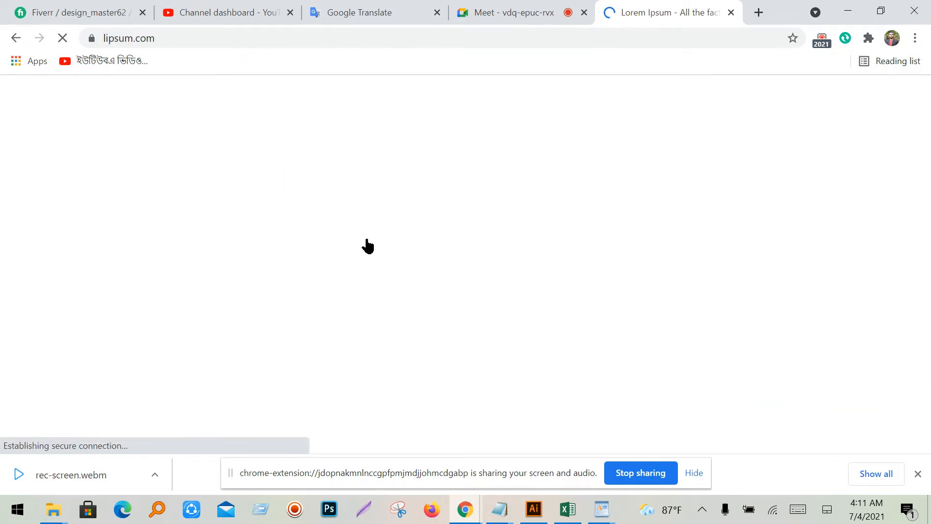
- Copy lipsum.com's first paragraph explaining Lorem Ipsum, then return to Illustrator
click(694, 473)
scroll(300, 359, down, 2)
scroll(353, 408, down, 2)
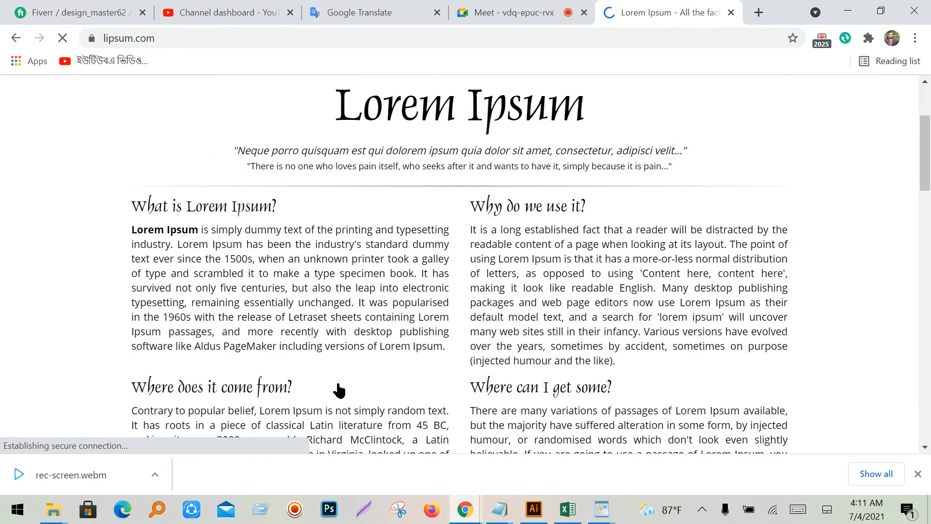
drag(444, 346, 212, 232)
right_click(233, 234)
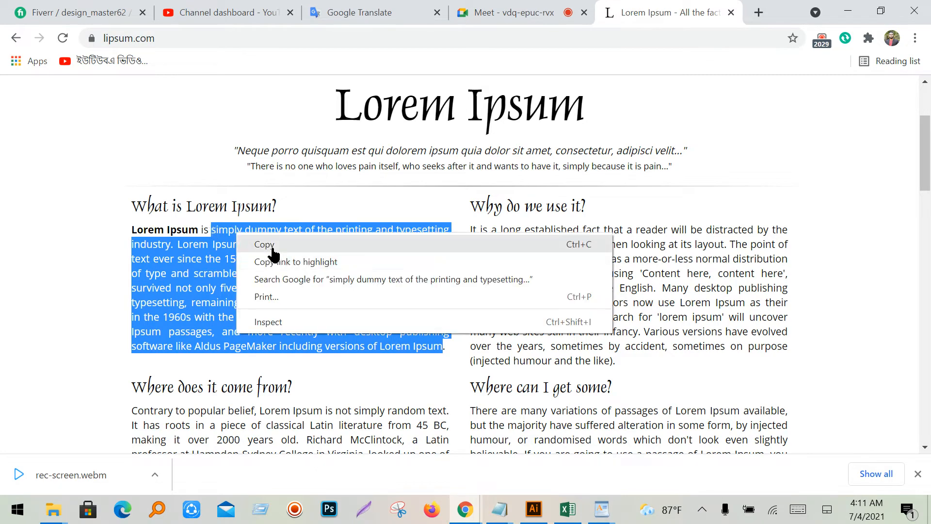
click(268, 244)
click(534, 508)
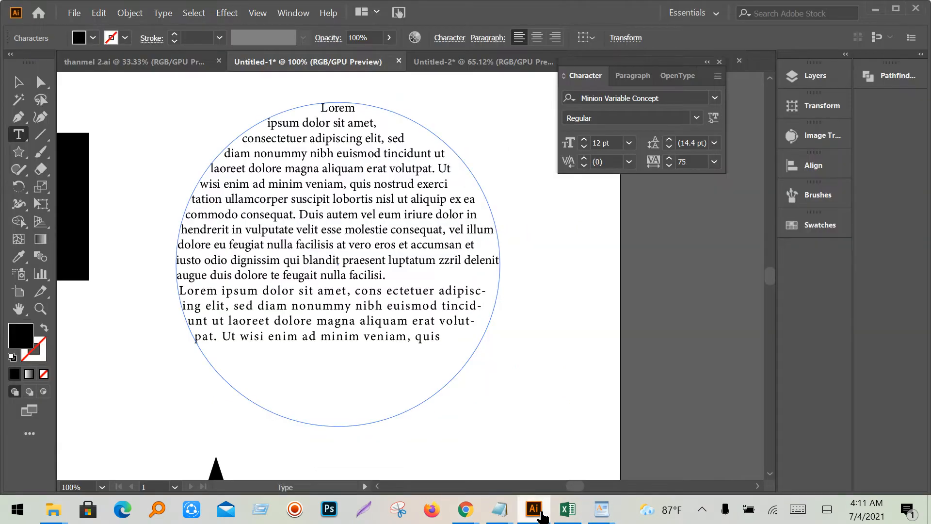
- Replace the circle's text with the copied Lorem Ipsum paragraph from lipsum.com
double_click(301, 289)
triple_click(300, 287)
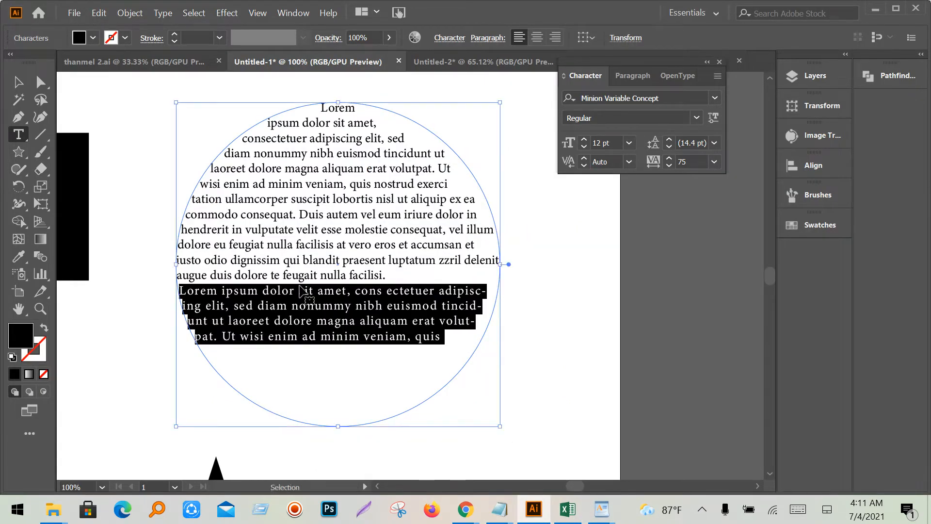
key(ctrl+a)
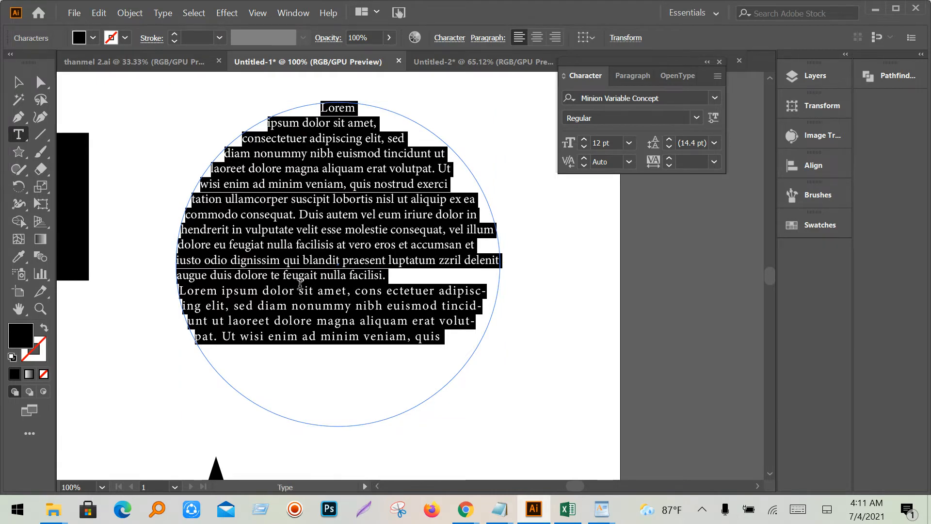
key(ctrl+v)
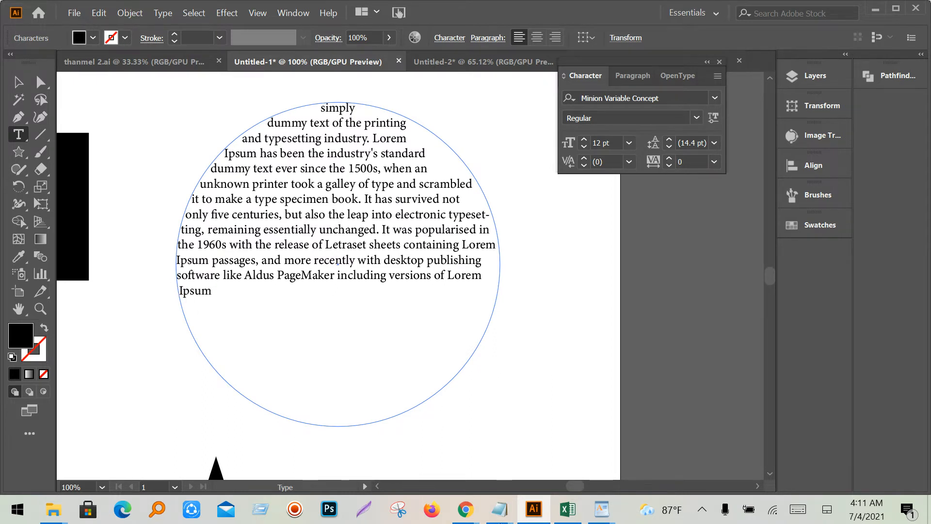
mouse_move(465, 516)
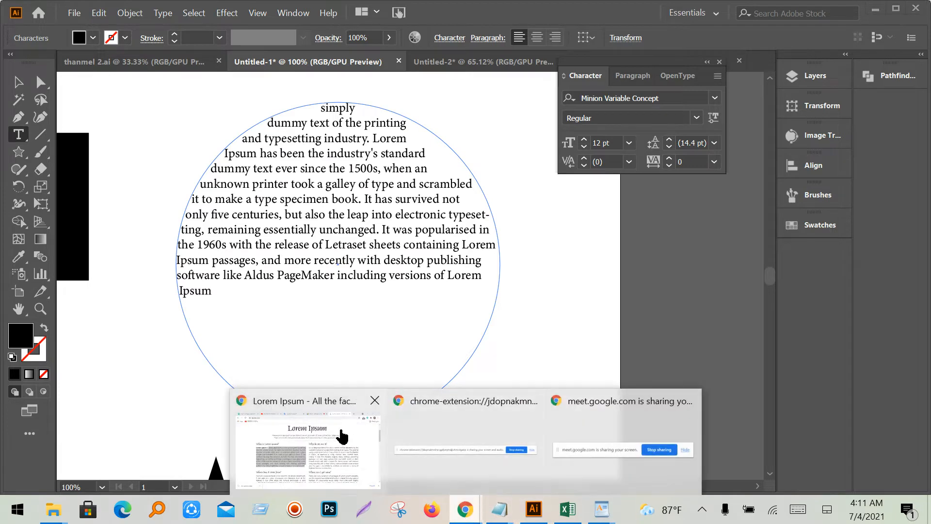
click(305, 436)
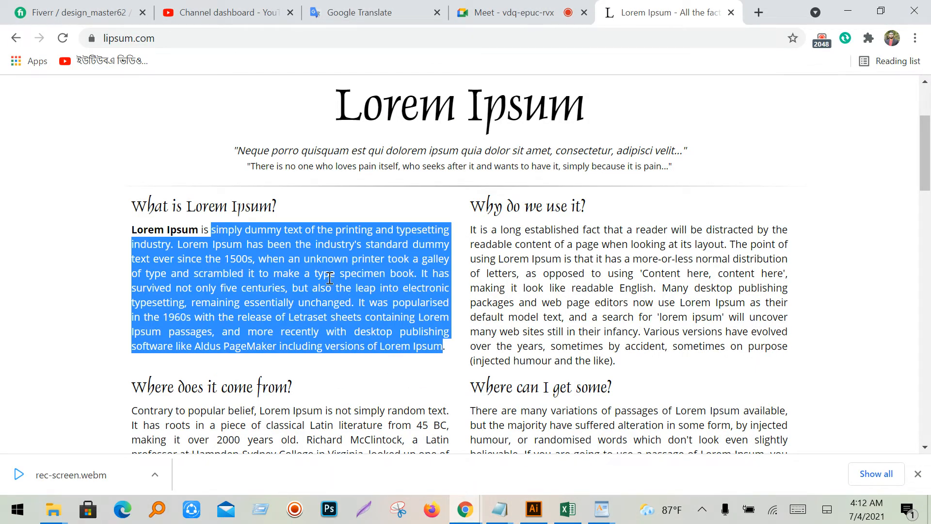
click(848, 11)
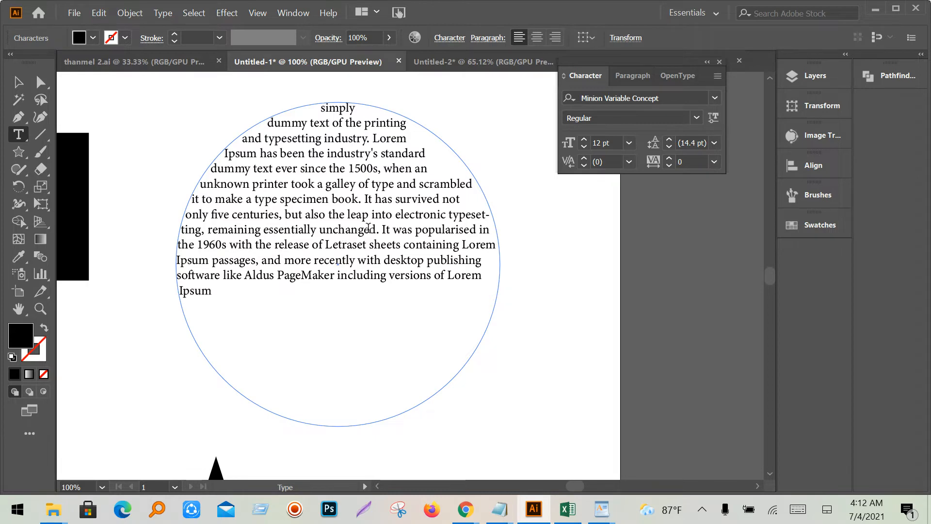
- Select all the pasted circle text and set it to 18 pt
key(ctrl+a)
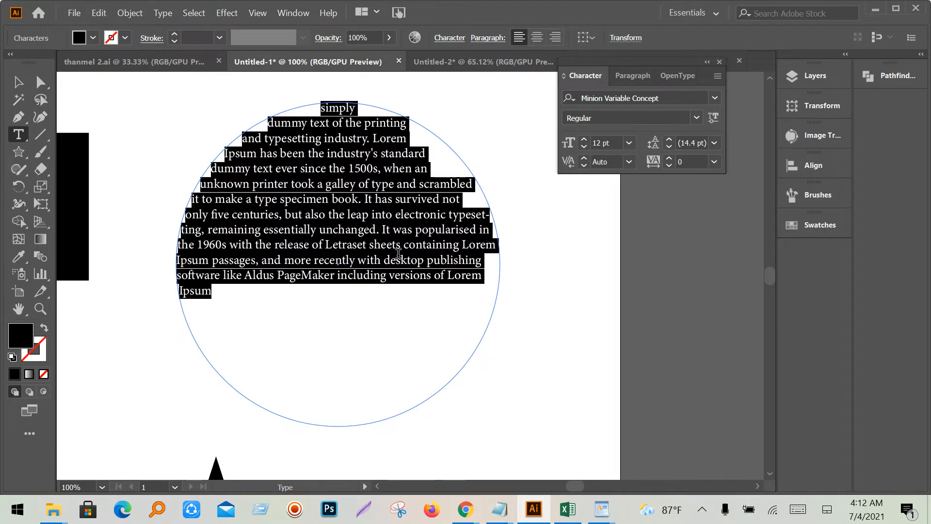
click(630, 143)
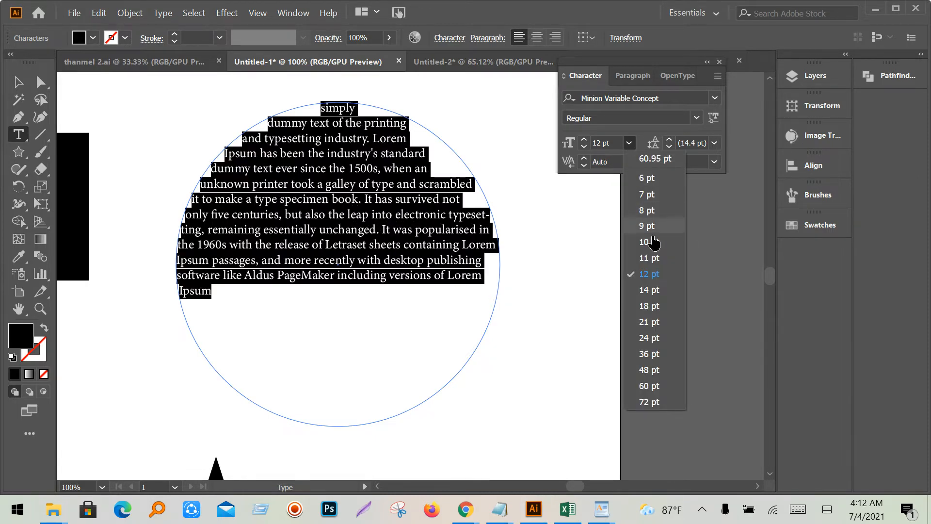
click(652, 306)
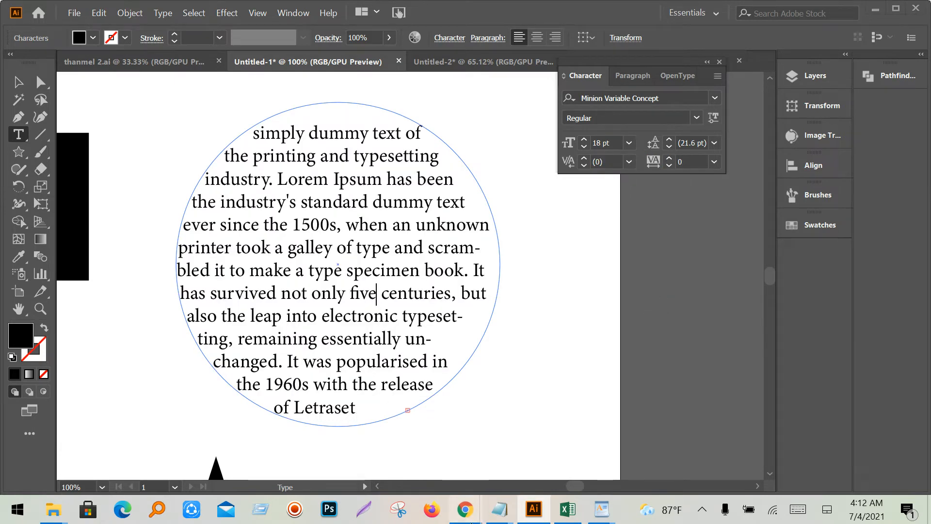
mouse_move(465, 509)
click(311, 415)
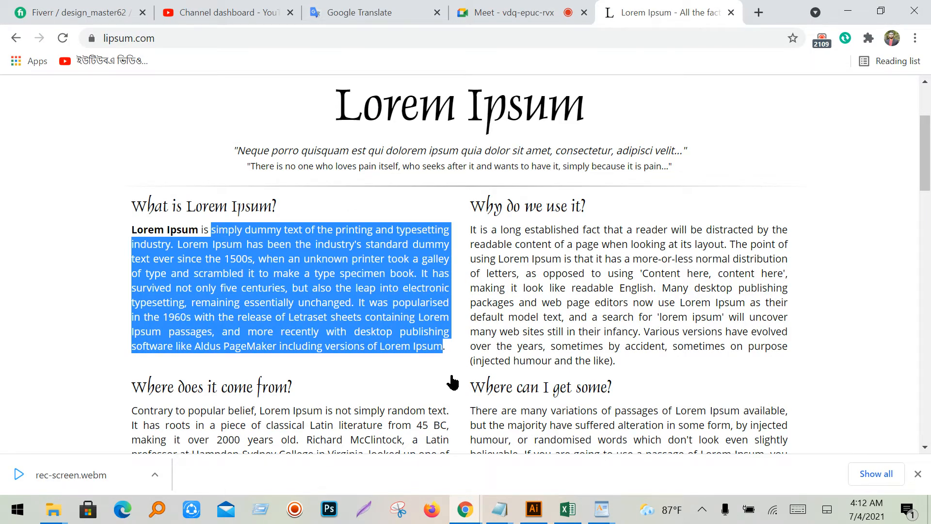
click(858, 14)
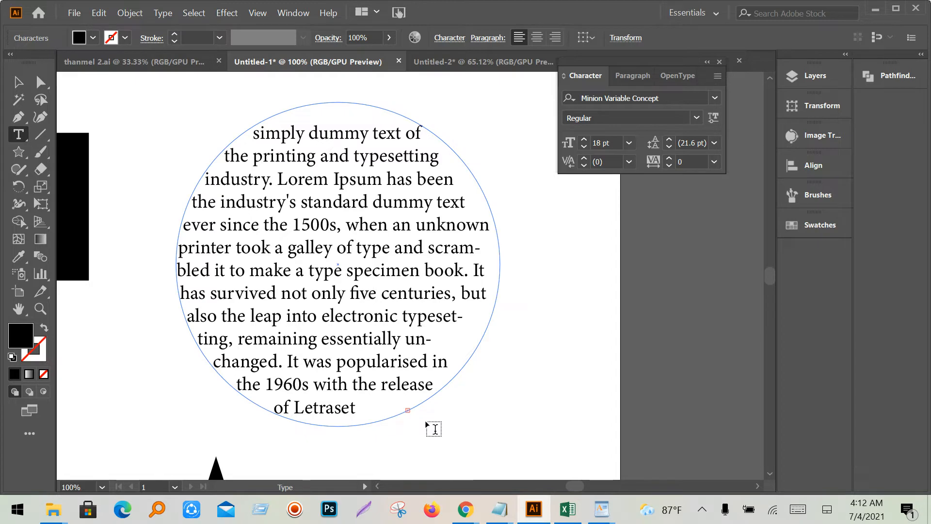
- Reduce the circle's text to 14 pt so the whole paragraph fits inside
triple_click(336, 327)
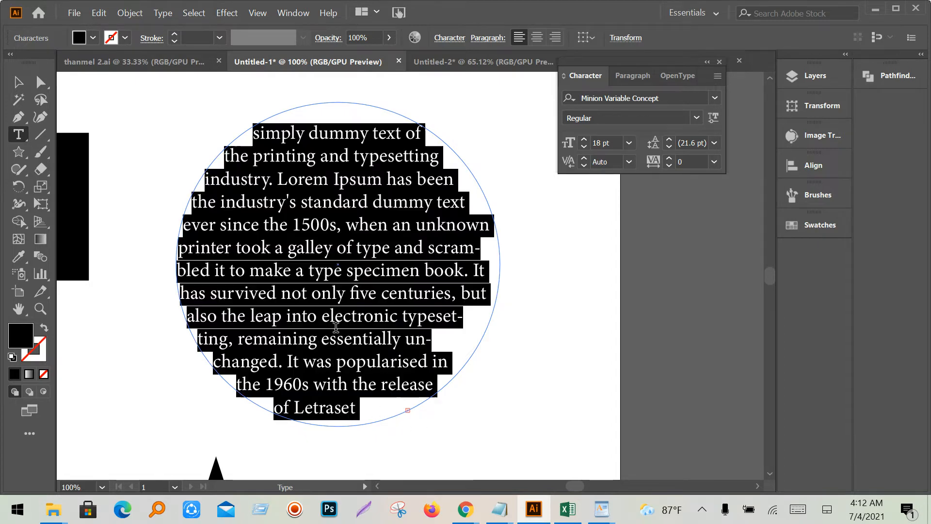
click(614, 141)
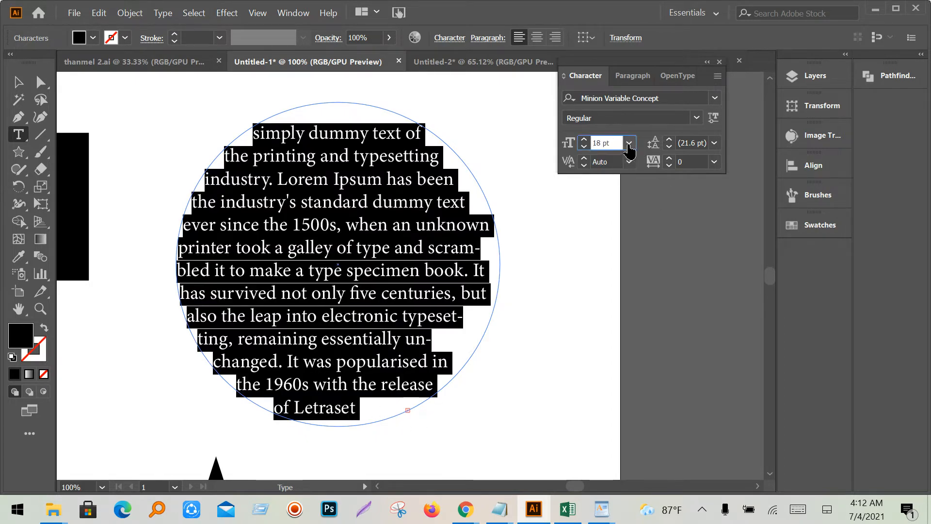
click(630, 142)
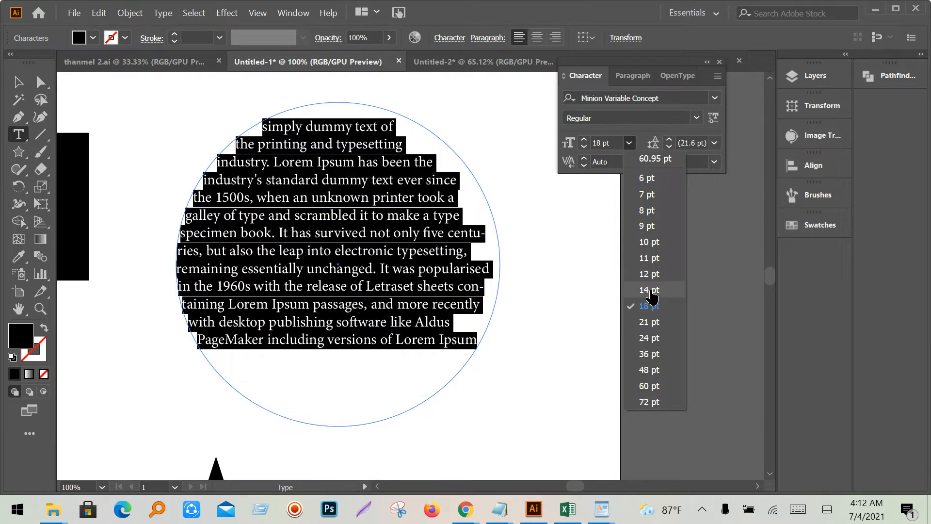
click(650, 290)
click(366, 354)
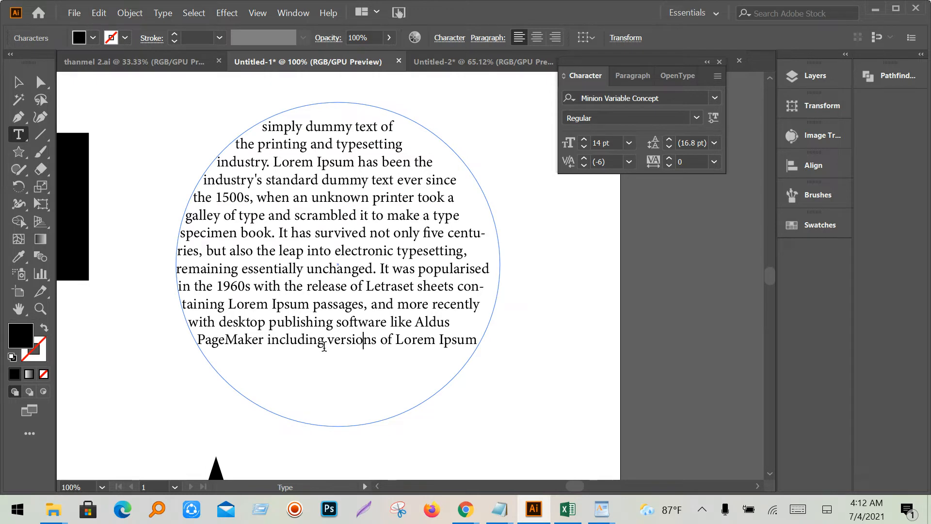
triple_click(325, 330)
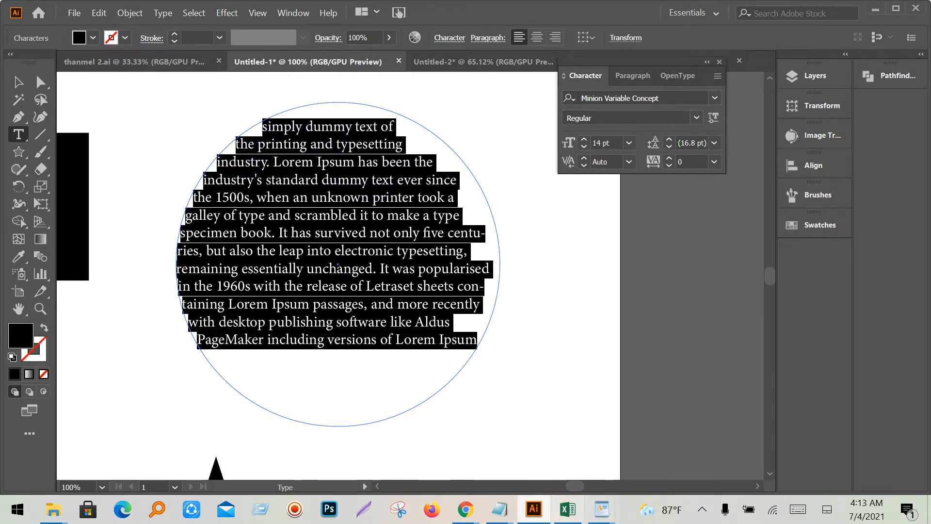
- Glance at the Notepad topic list, then leave the circle's text with the Selection tool
mouse_move(502, 511)
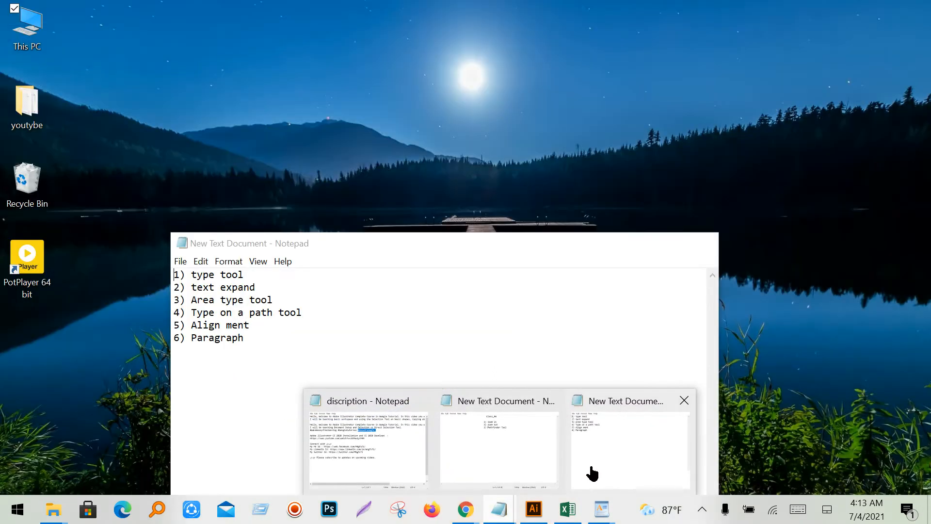
click(592, 473)
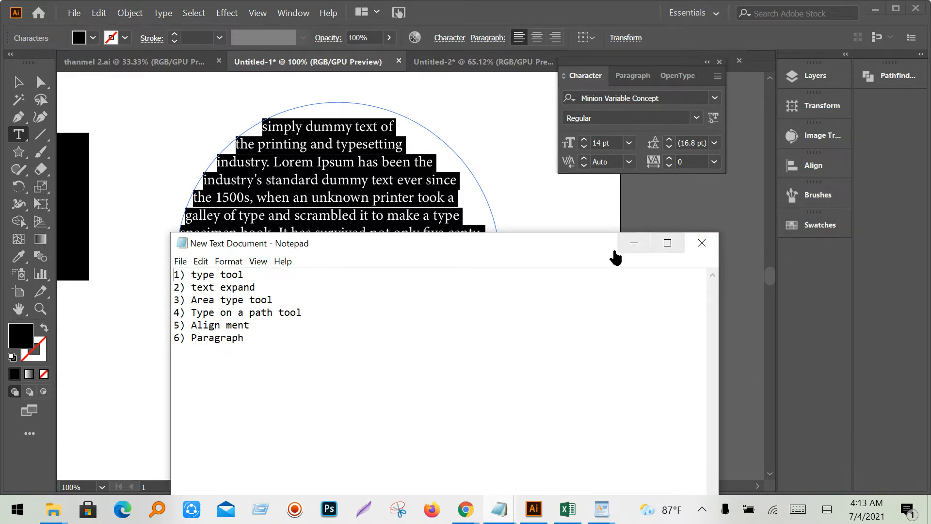
click(634, 244)
click(372, 285)
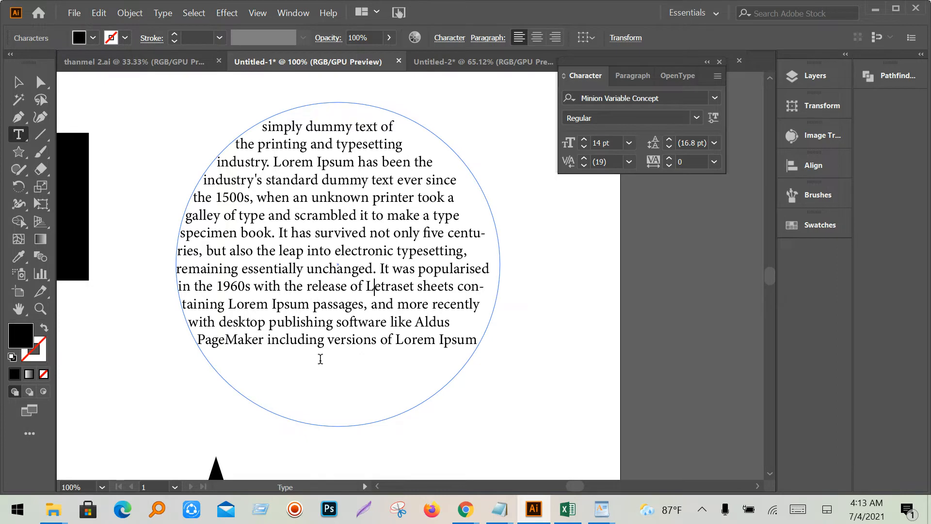
click(18, 82)
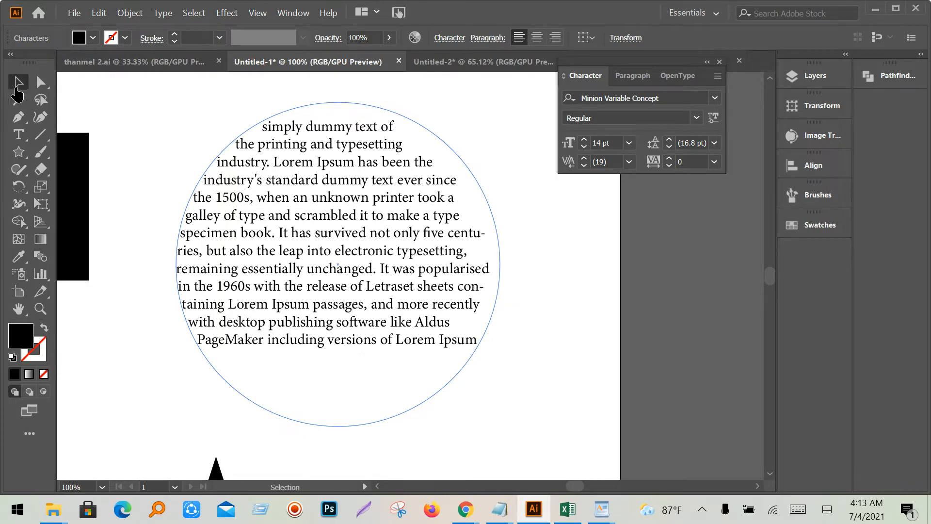
- Move the text circle, hexagon and star aside, and delete the rounded rectangle
scroll(470, 304, down, 2)
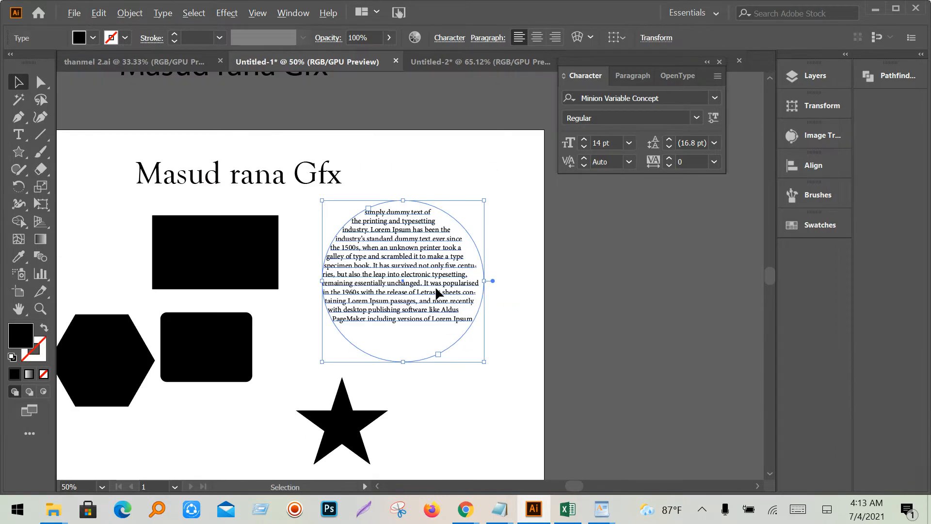
drag(436, 286, 639, 287)
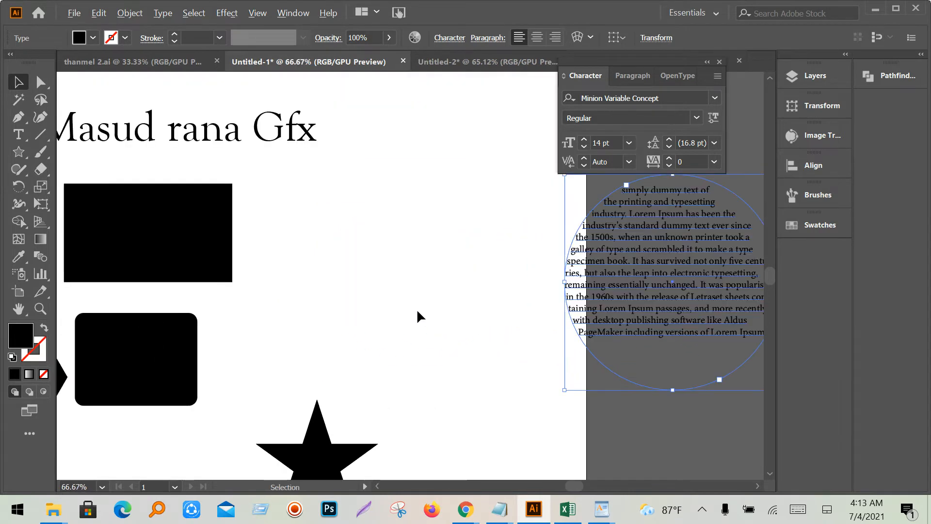
scroll(402, 287, down, 1)
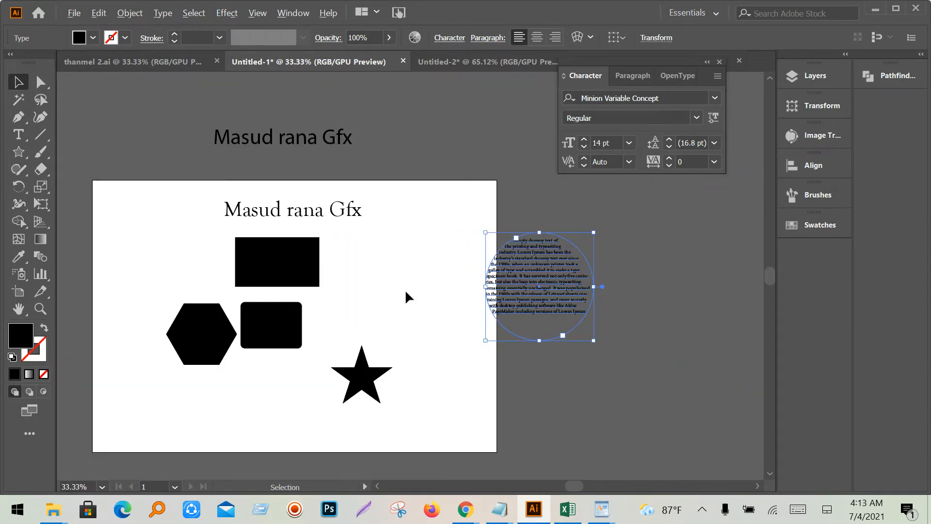
click(275, 339)
drag(209, 352, 543, 407)
drag(260, 341, 267, 410)
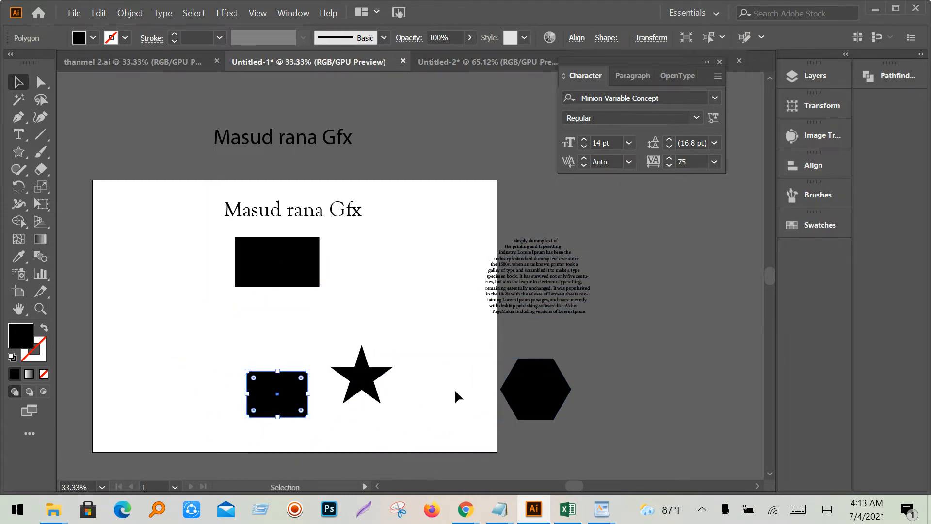
drag(365, 386, 461, 384)
drag(292, 383, 281, 327)
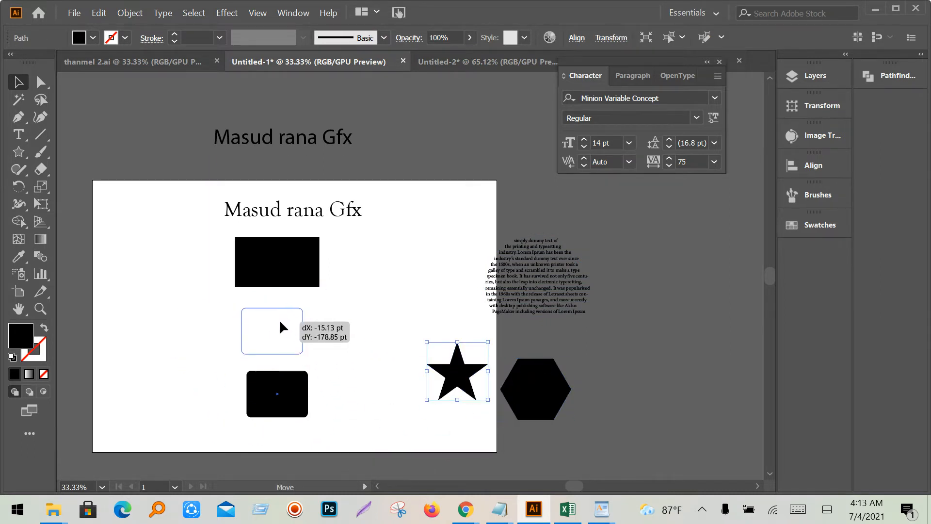
key(ctrl+equal)
key(p)
key(Delete)
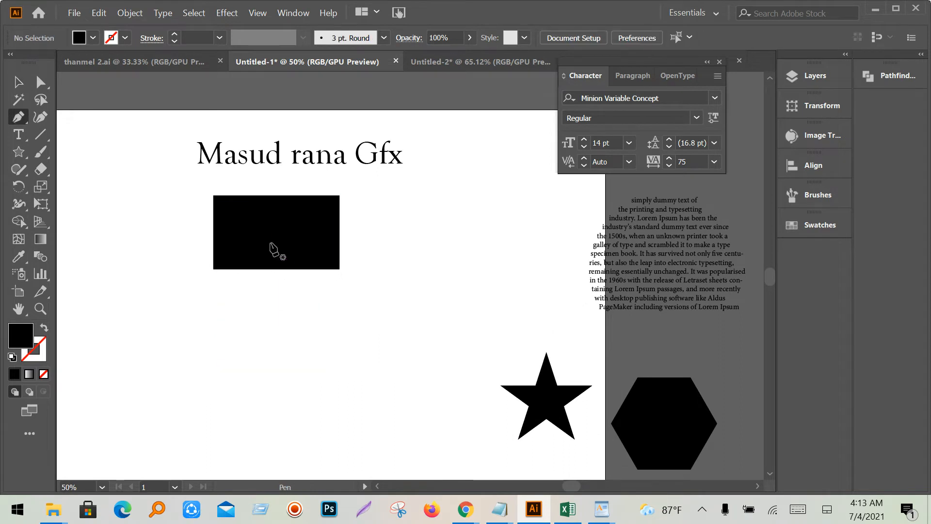
- Duplicate the black rectangle below and shrink the copy to about 184 by 107 pt
click(18, 83)
click(293, 243)
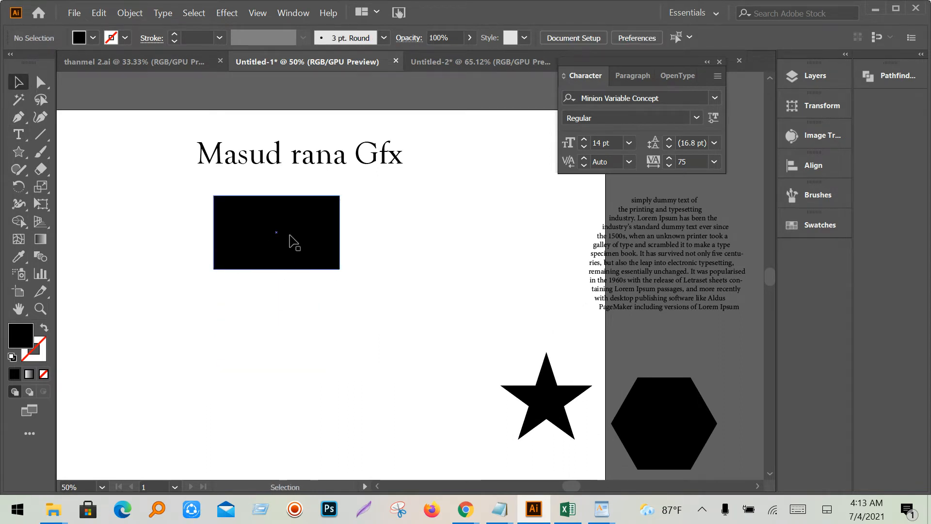
drag(281, 240, 362, 373)
mouse_move(427, 385)
mouse_down()
mouse_move(401, 372)
mouse_move(415, 384)
mouse_up()
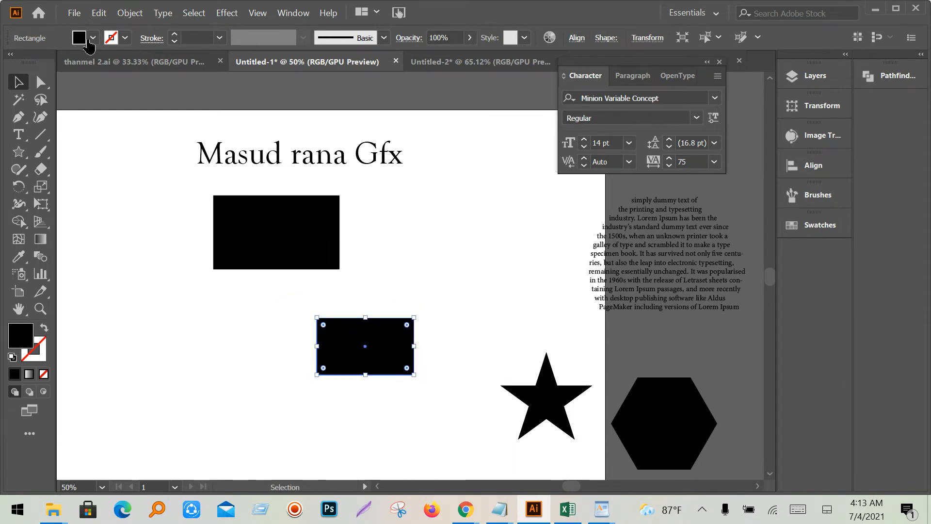
- Fill the smaller rectangle copy with red and open the Align panel from Window
click(93, 38)
click(114, 68)
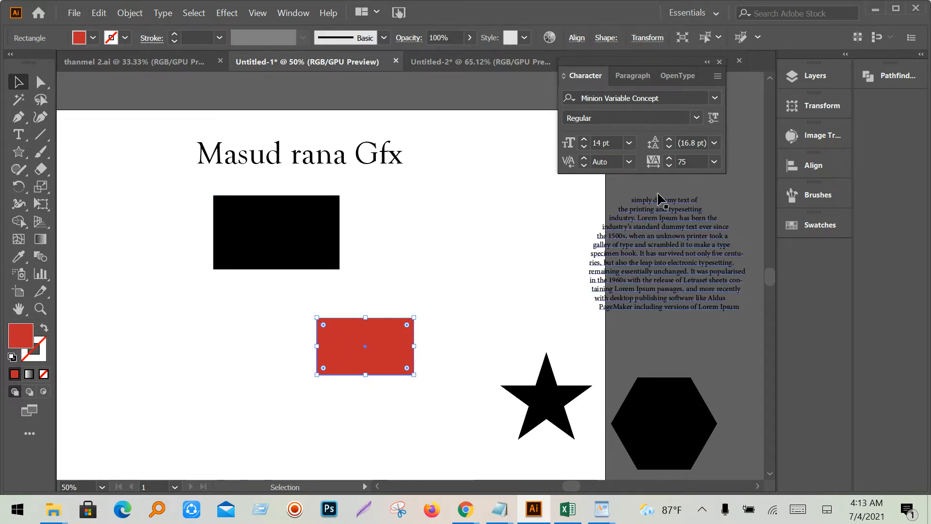
click(293, 13)
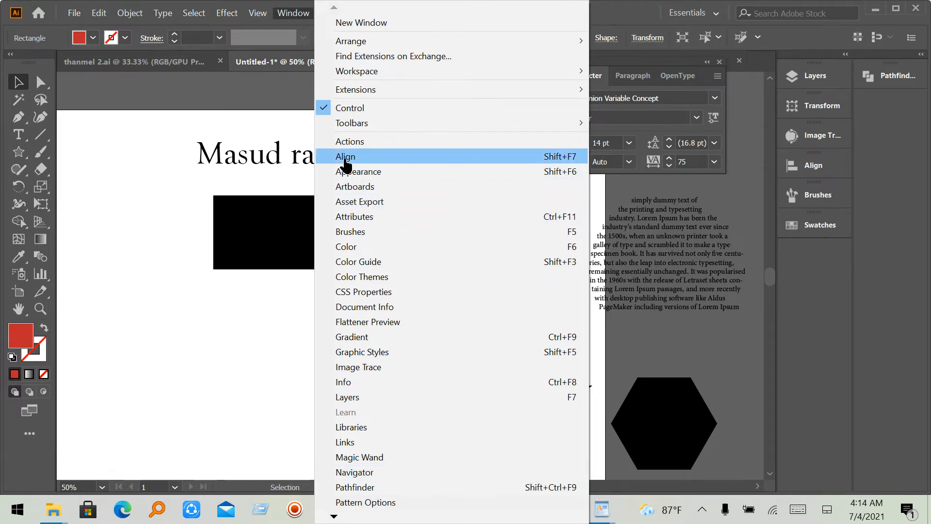
click(552, 161)
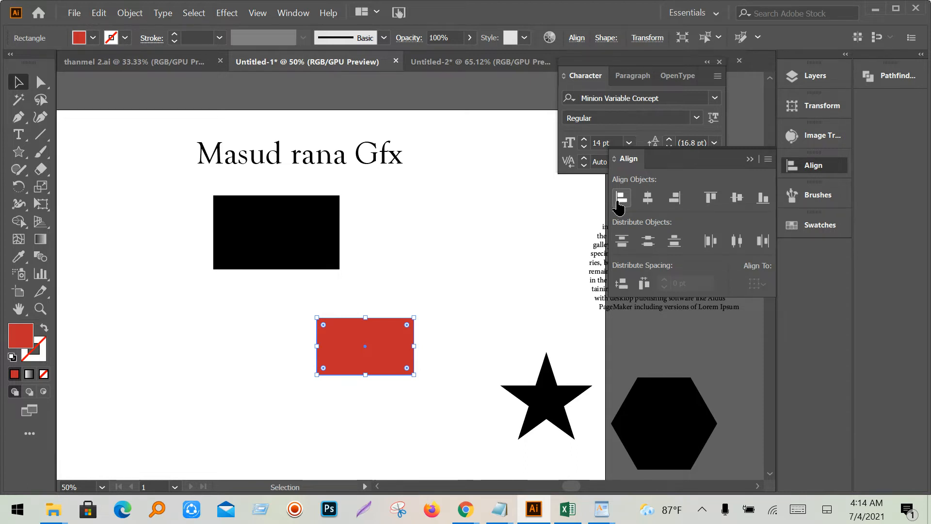
- Align both rectangles left, then right, then horizontally centred
drag(180, 221, 365, 407)
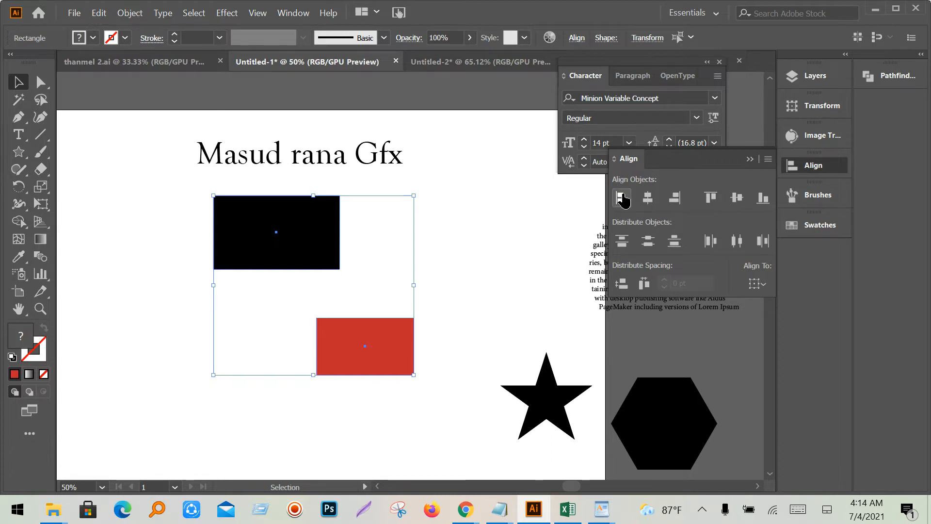
click(624, 199)
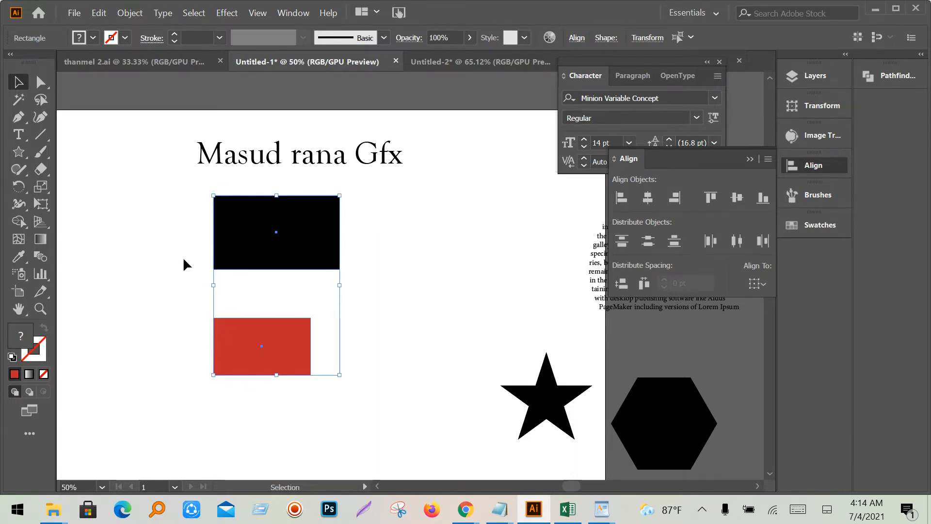
drag(170, 217, 307, 388)
click(675, 198)
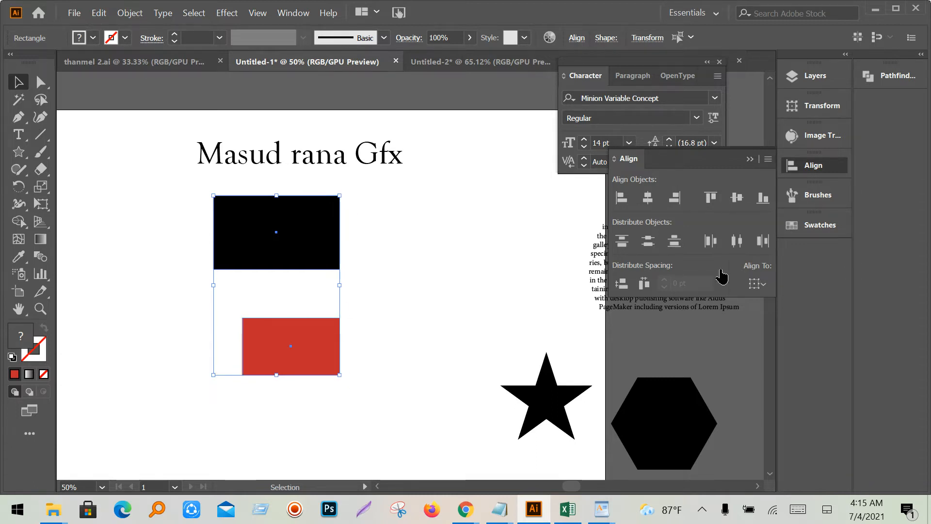
drag(368, 234, 256, 396)
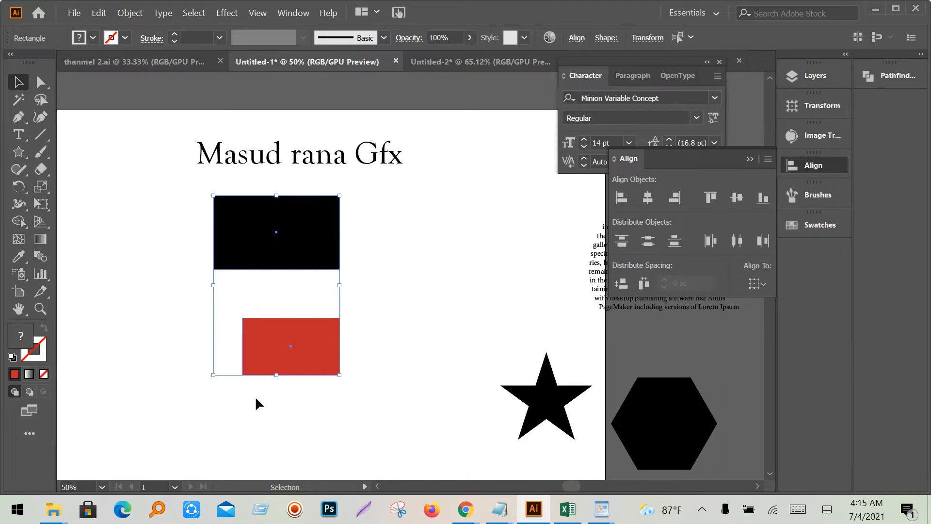
click(648, 199)
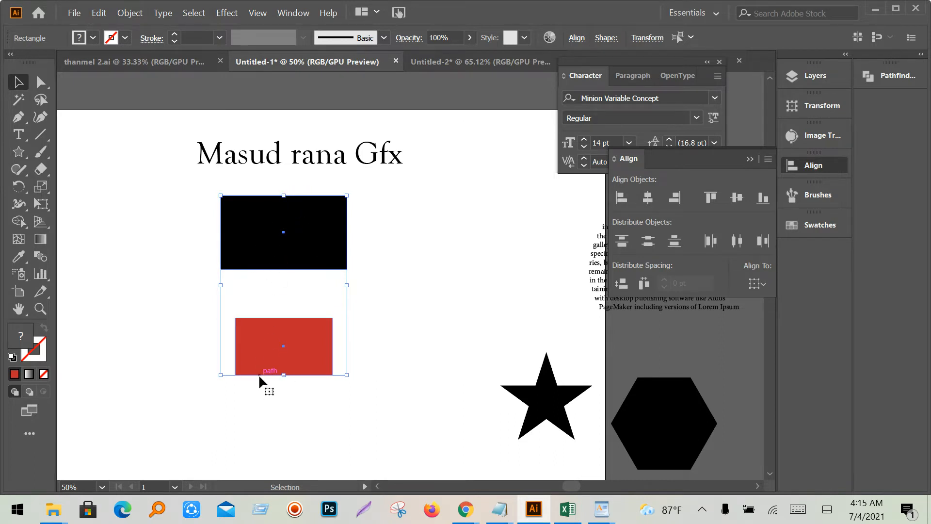
- Move the red rectangle right toward the star and reselect both rectangles
click(411, 359)
drag(312, 362, 459, 357)
drag(425, 409, 298, 247)
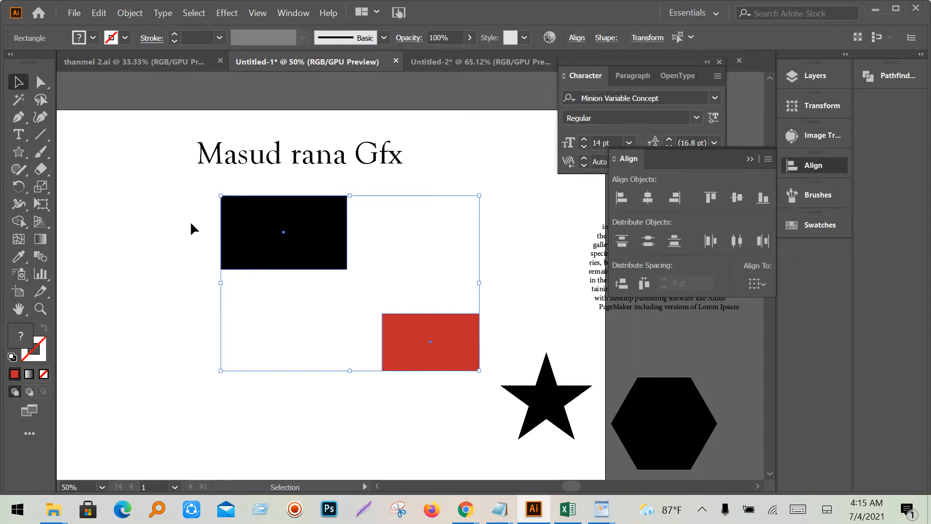
scroll(458, 248, down, 2)
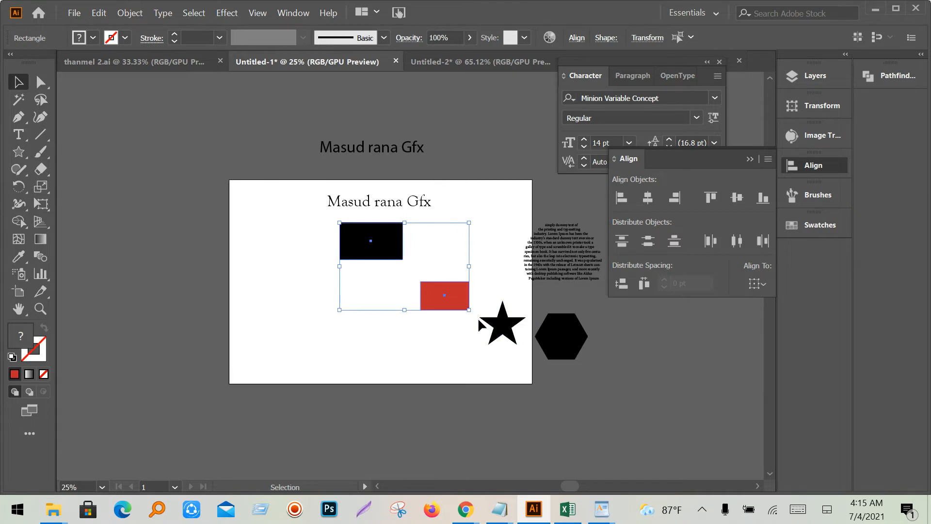
- Align the red rectangle's top to the black one's, then try vertical centre alignment
scroll(479, 319, up, 1)
drag(480, 320, 435, 364)
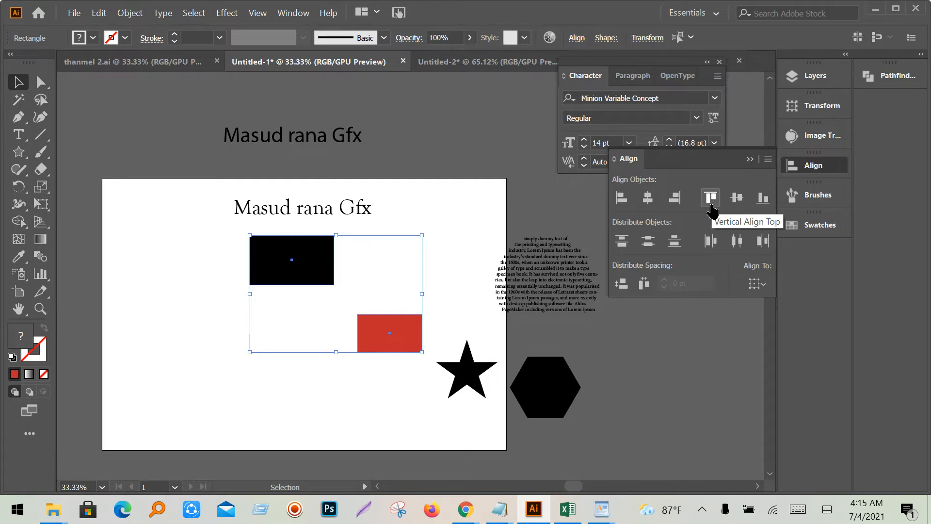
click(712, 198)
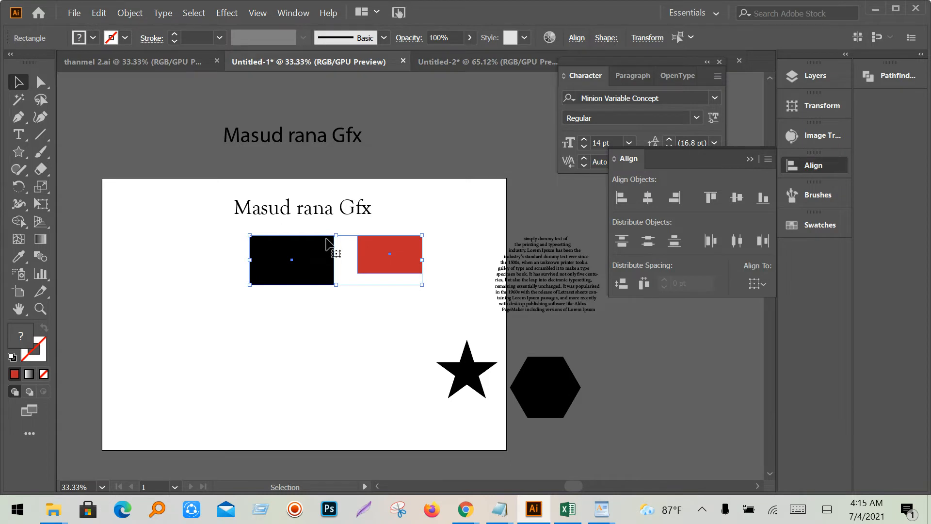
click(382, 314)
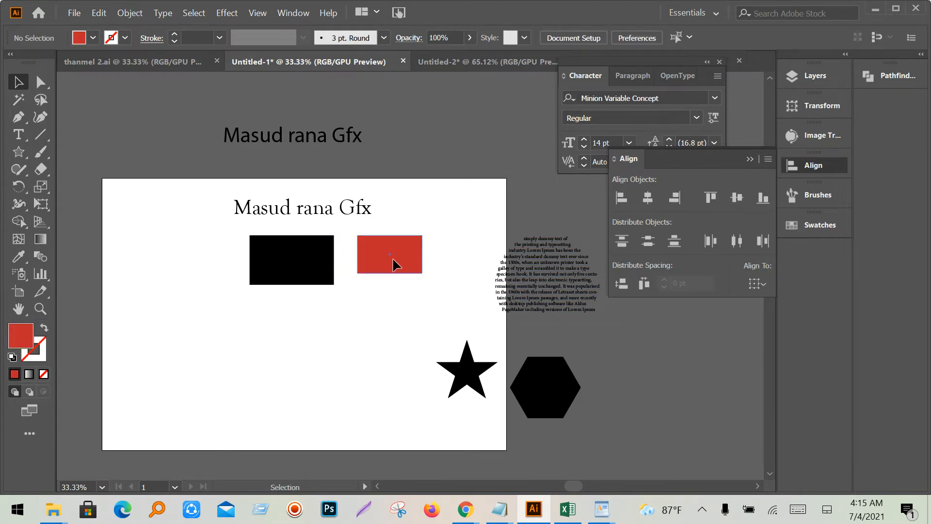
drag(395, 264, 362, 377)
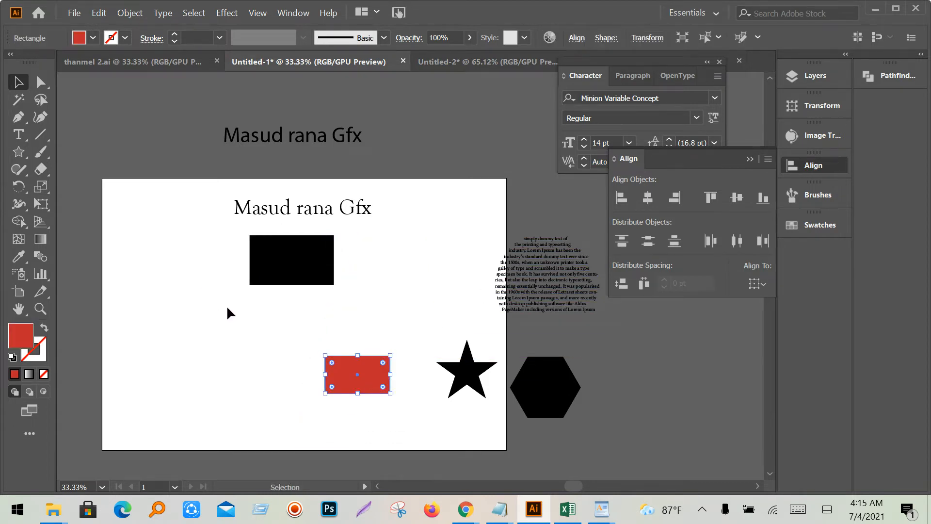
drag(200, 274, 327, 411)
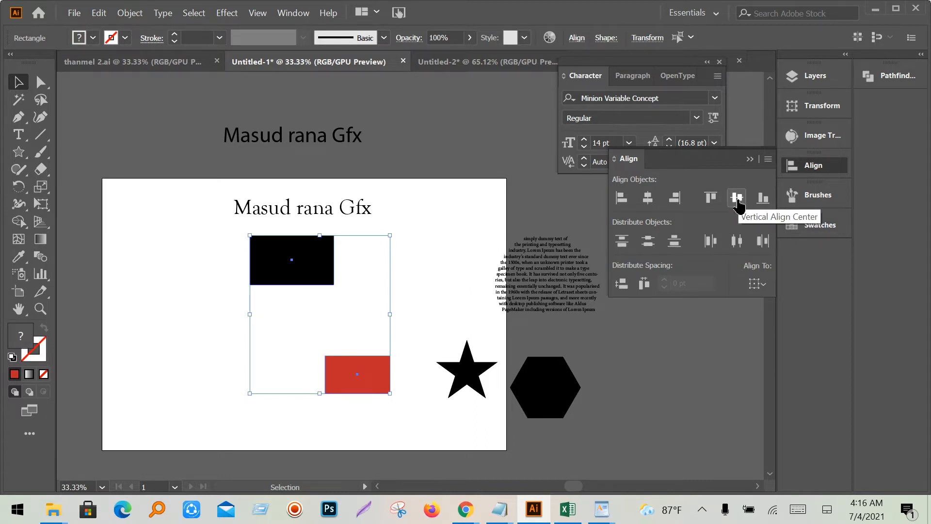
click(738, 198)
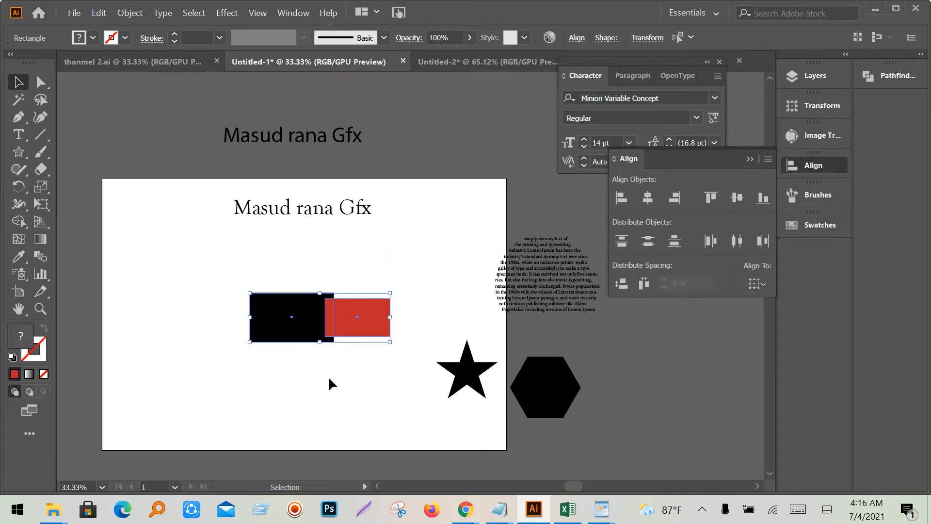
- Spread the two rectangles apart and centre them vertically on each other again
click(334, 374)
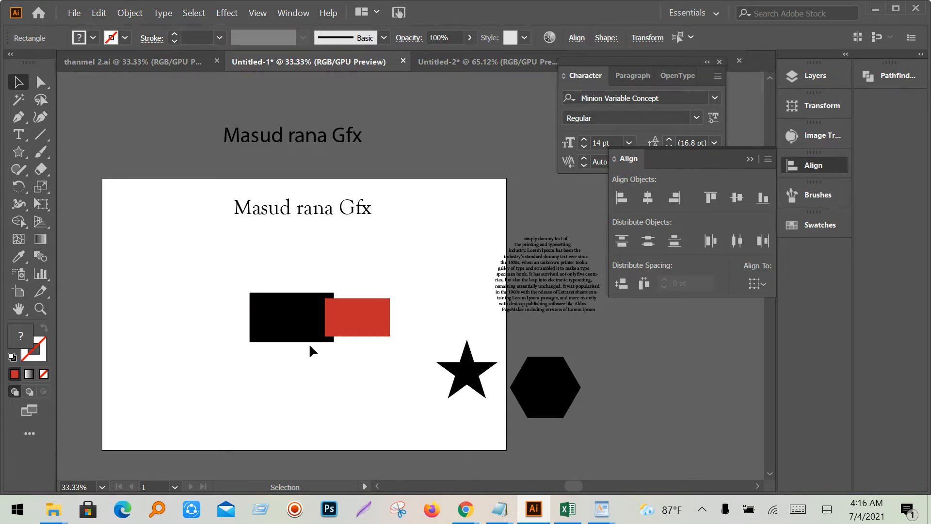
drag(283, 324, 175, 325)
drag(366, 330, 345, 430)
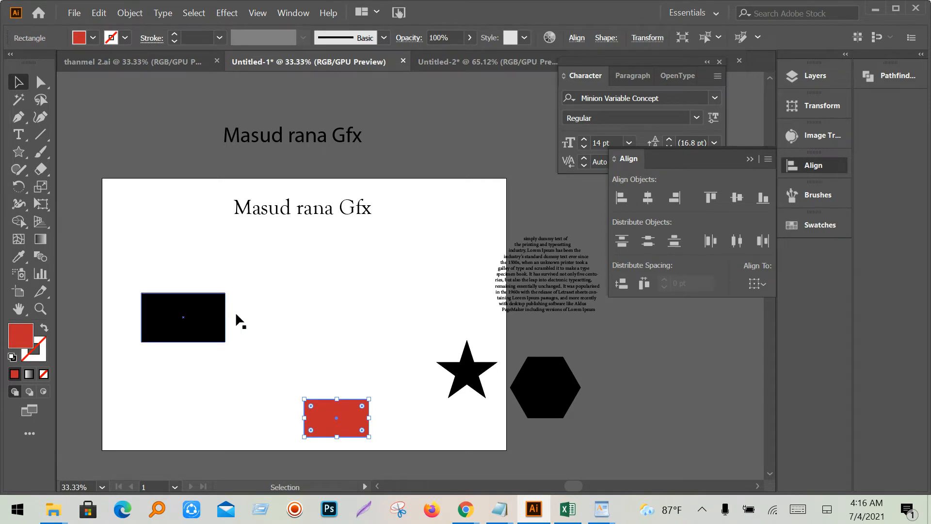
drag(170, 273, 340, 440)
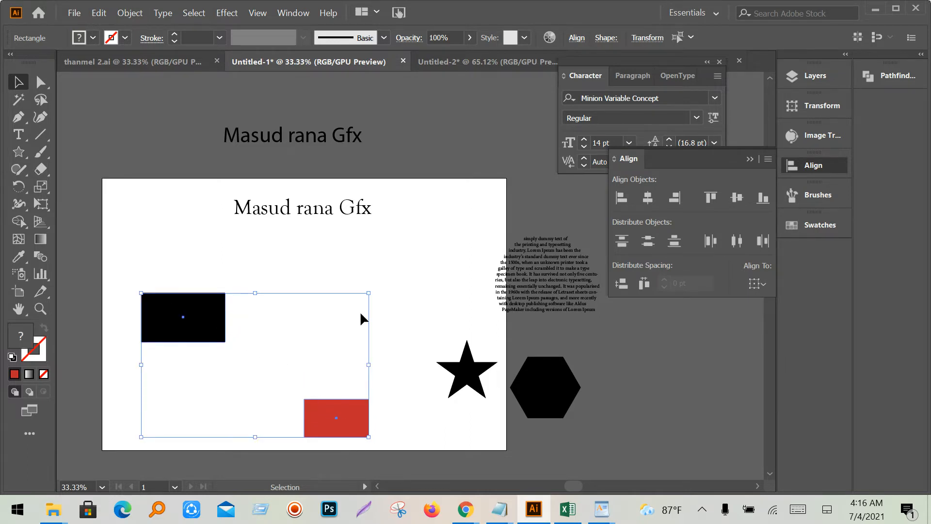
click(738, 207)
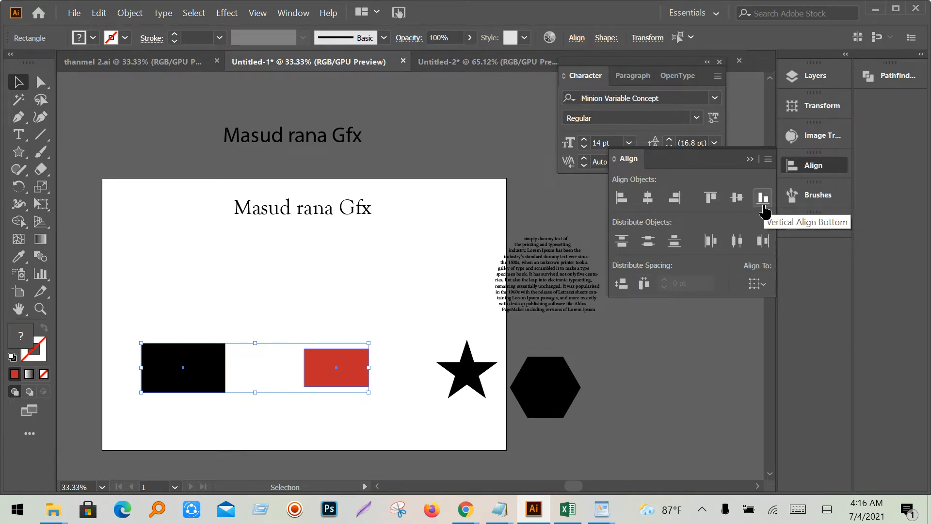
- Reposition the black rectangle and align both rectangles along their bottom edges
click(191, 475)
drag(222, 388, 251, 308)
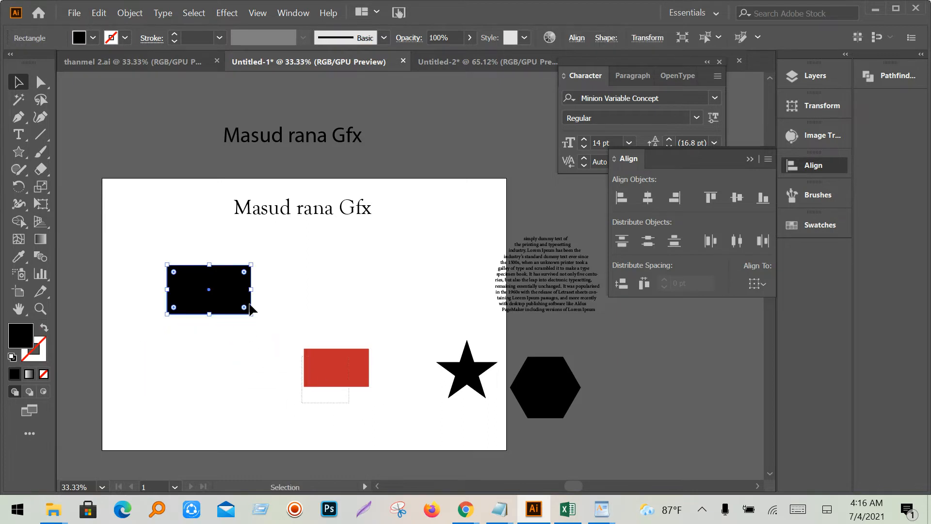
shift+click(334, 367)
click(763, 197)
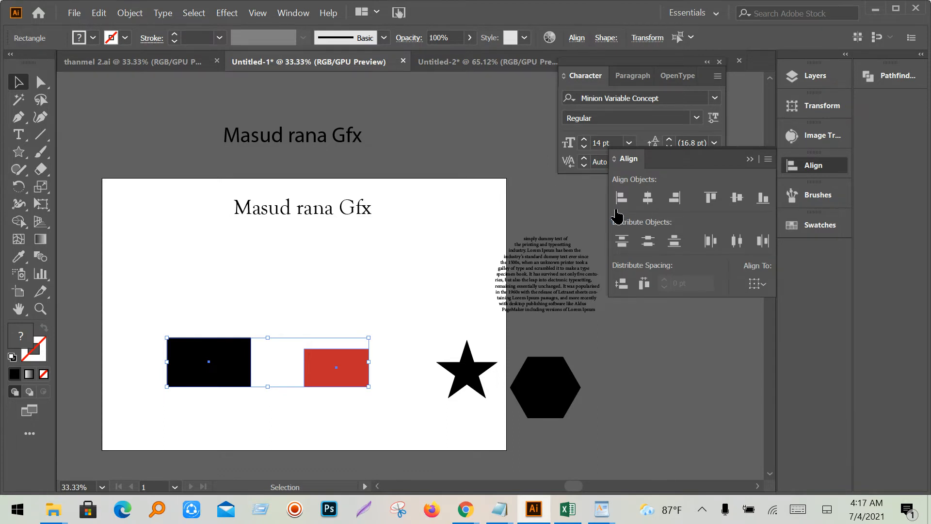
- Delete the black and red rectangles
click(293, 414)
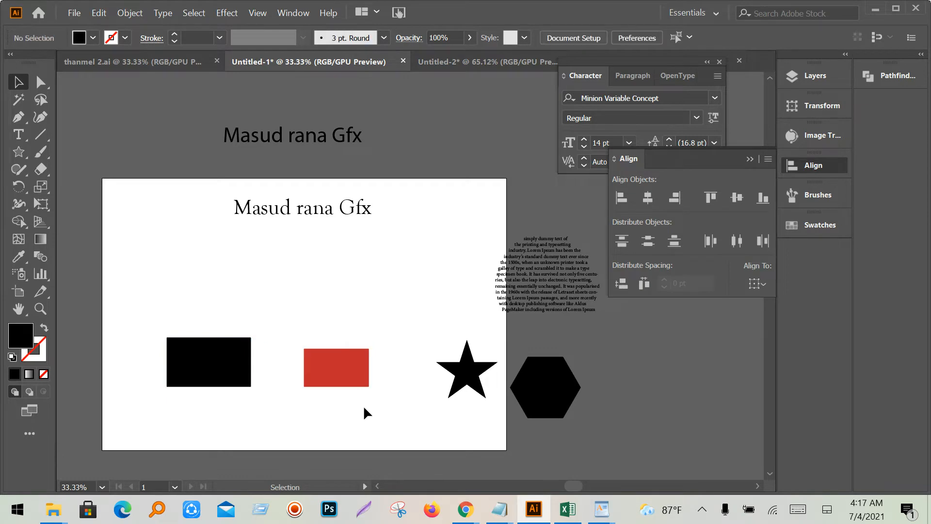
drag(364, 410, 175, 358)
key(Delete)
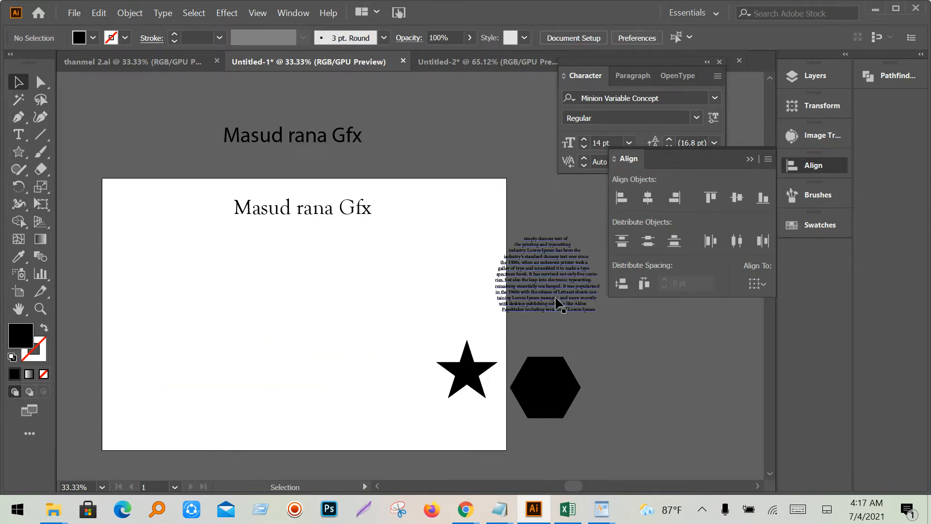
- Move the circular Lorem Ipsum text to the artboard's left side and zoom in
drag(557, 297, 261, 330)
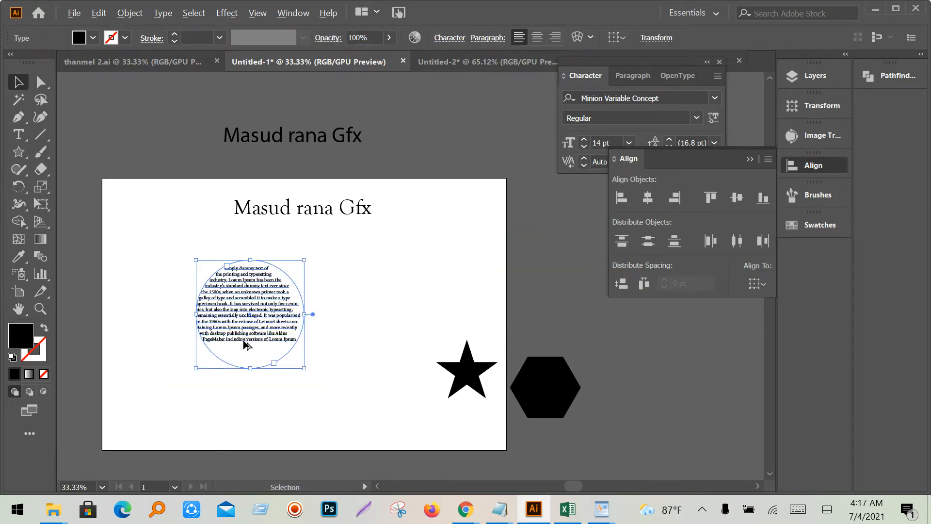
scroll(244, 340, up, 2)
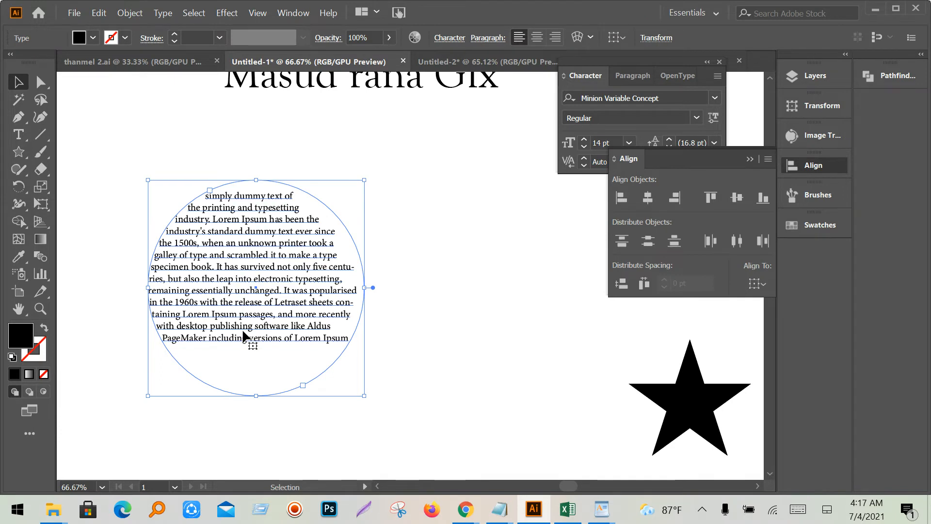
scroll(244, 338, up, 1)
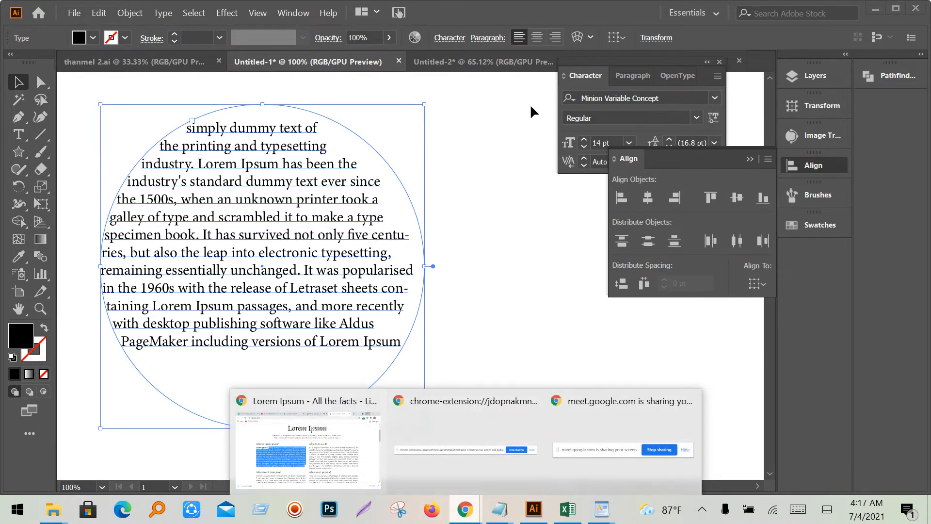
click(322, 479)
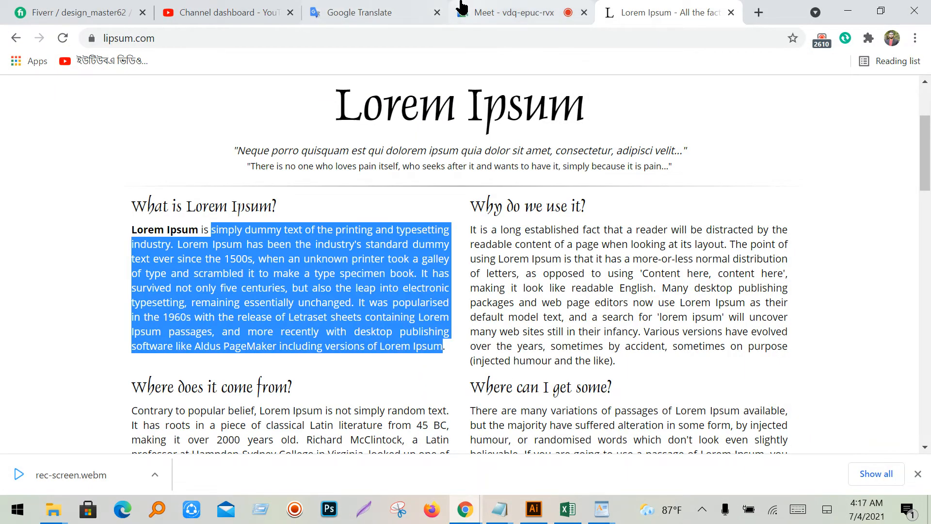
click(461, 12)
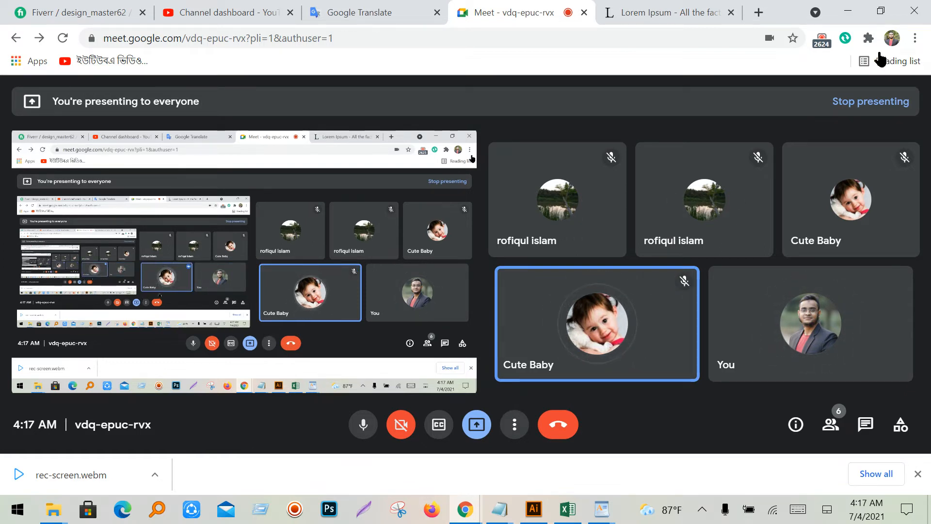
click(848, 11)
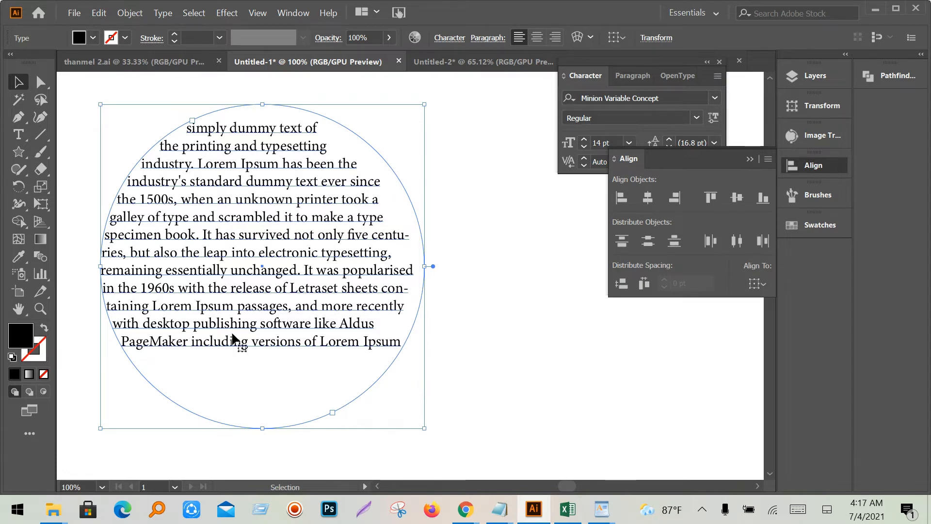
triple_click(286, 299)
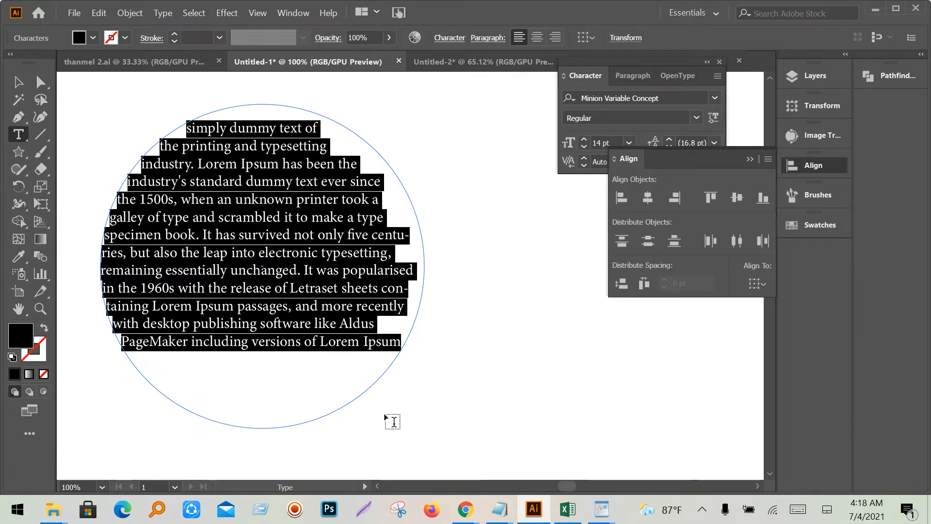
click(492, 397)
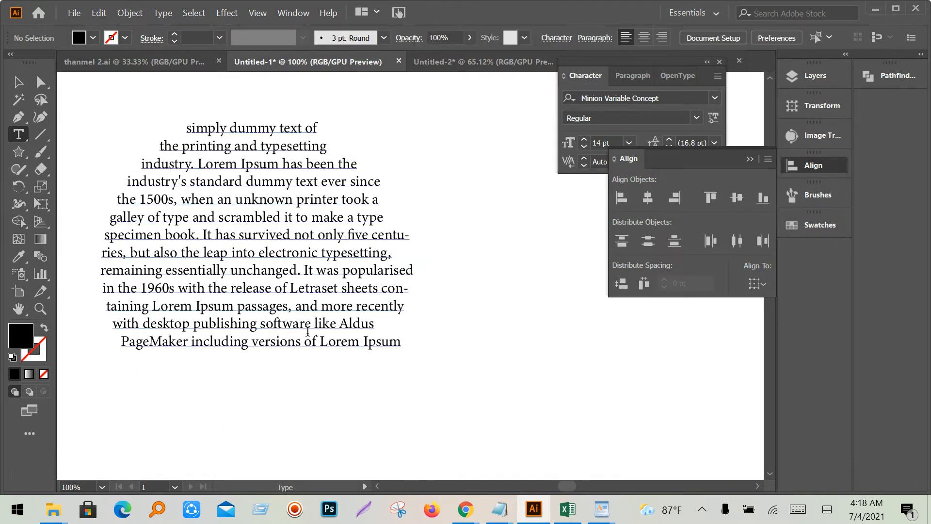
click(275, 291)
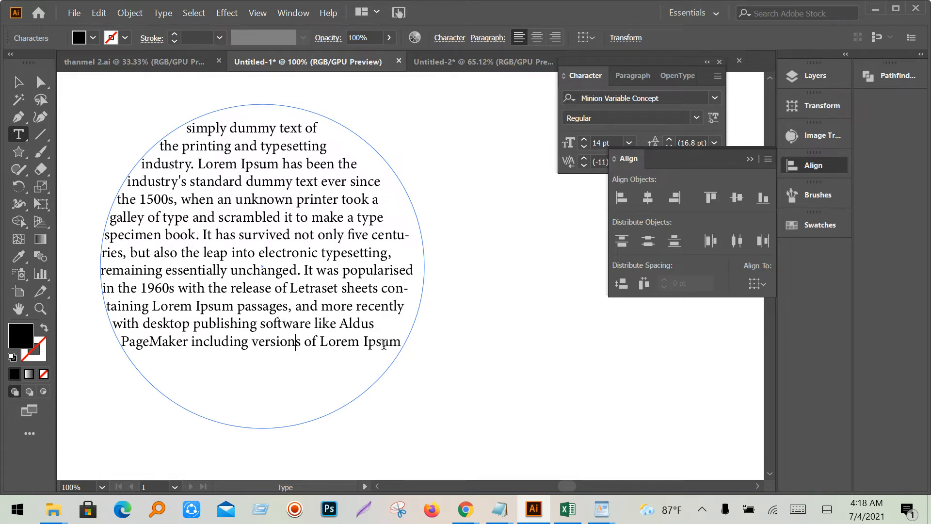
click(363, 344)
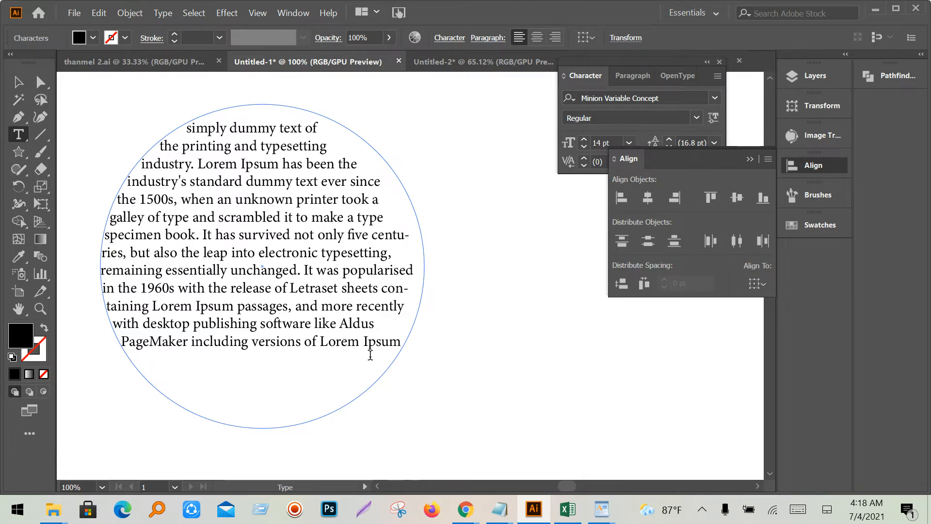
key(ctrl+a)
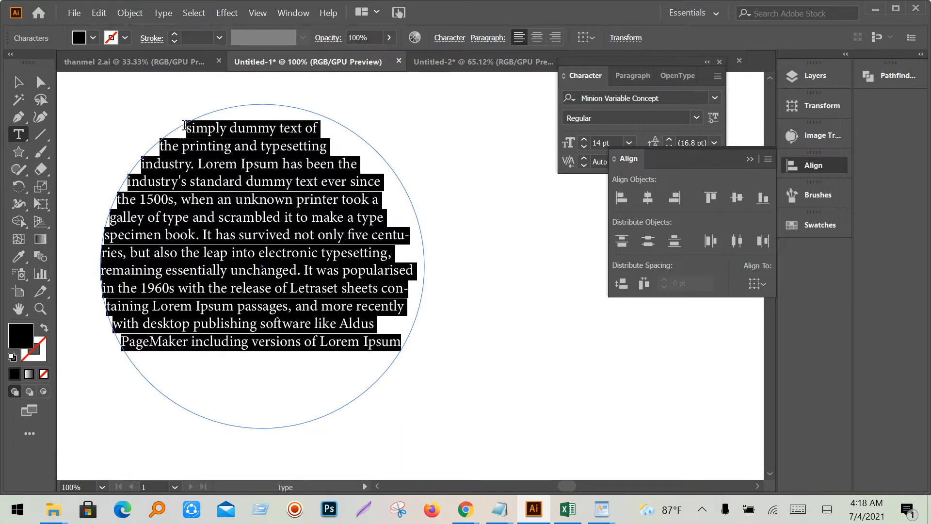
click(679, 208)
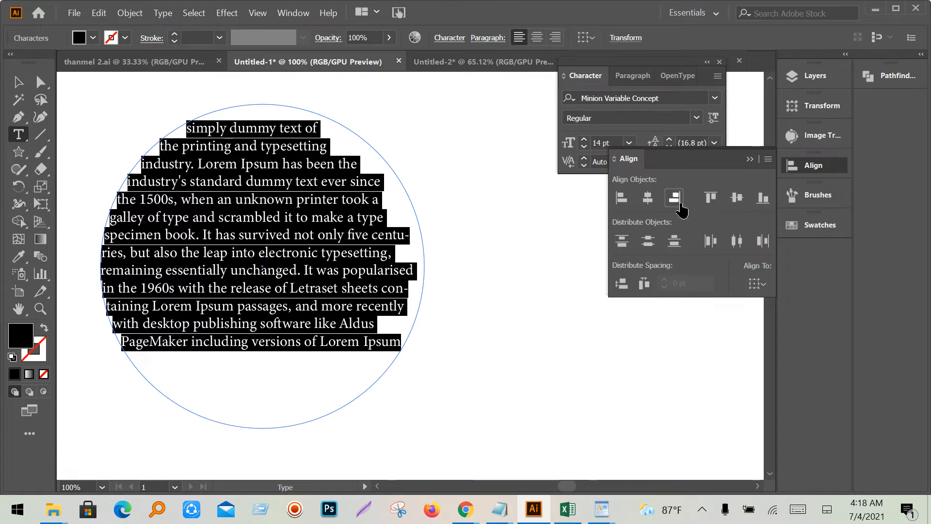
click(653, 201)
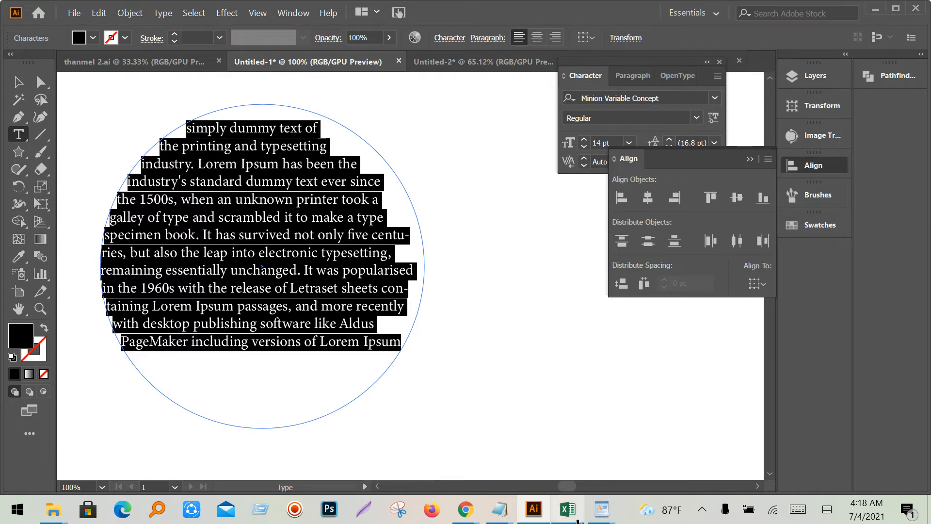
mouse_move(500, 509)
click(380, 473)
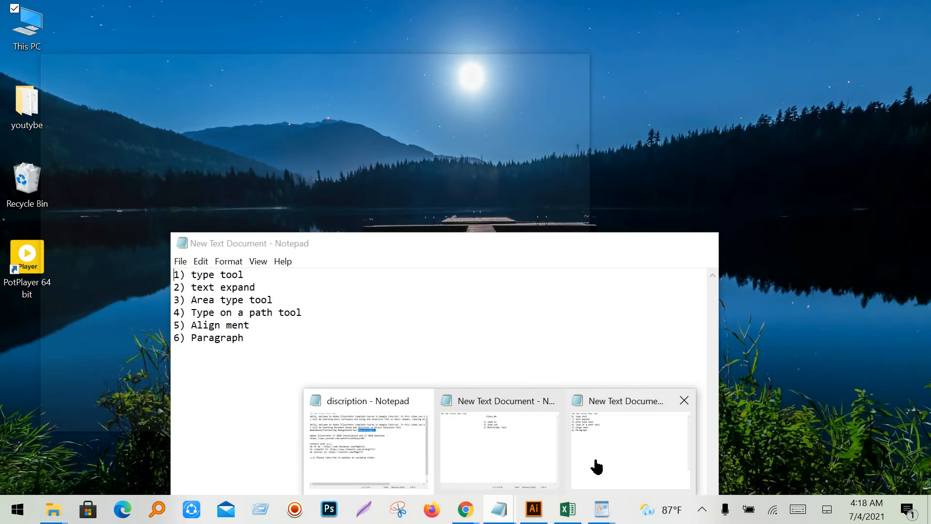
click(598, 465)
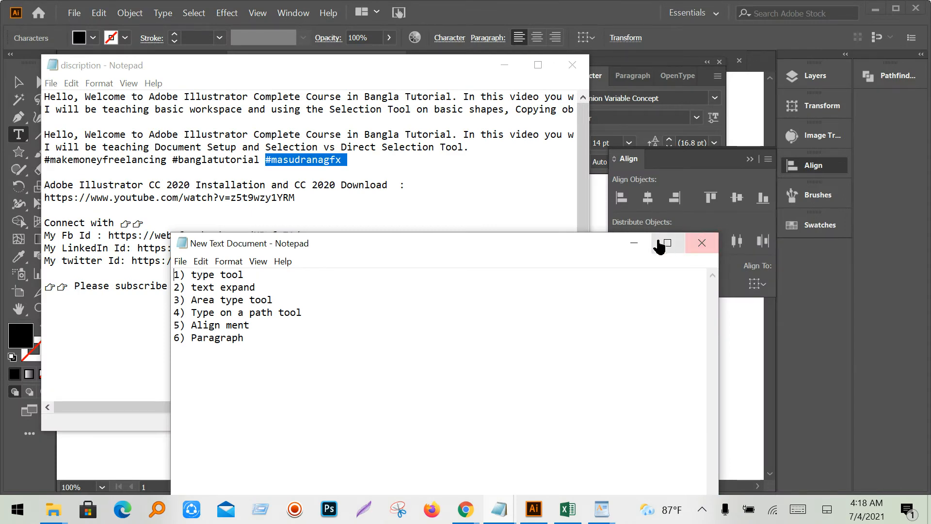
click(634, 243)
click(500, 72)
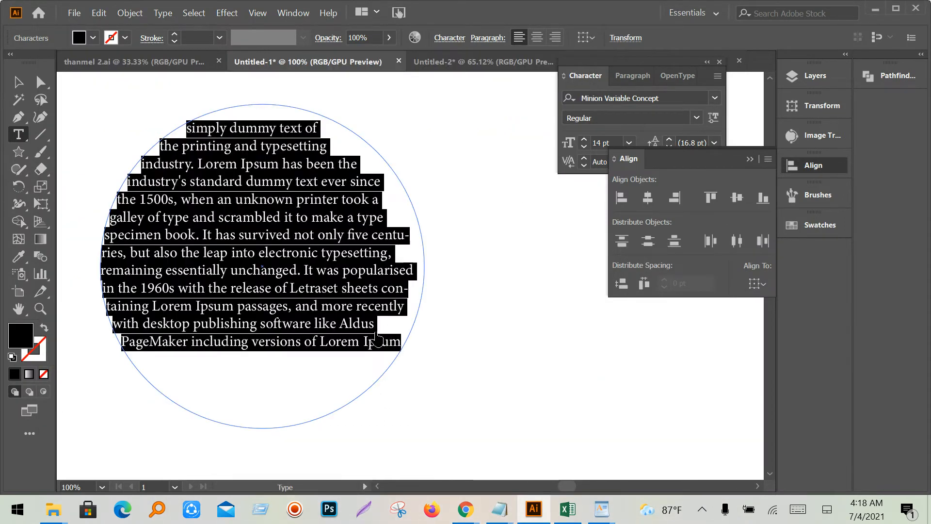
click(348, 343)
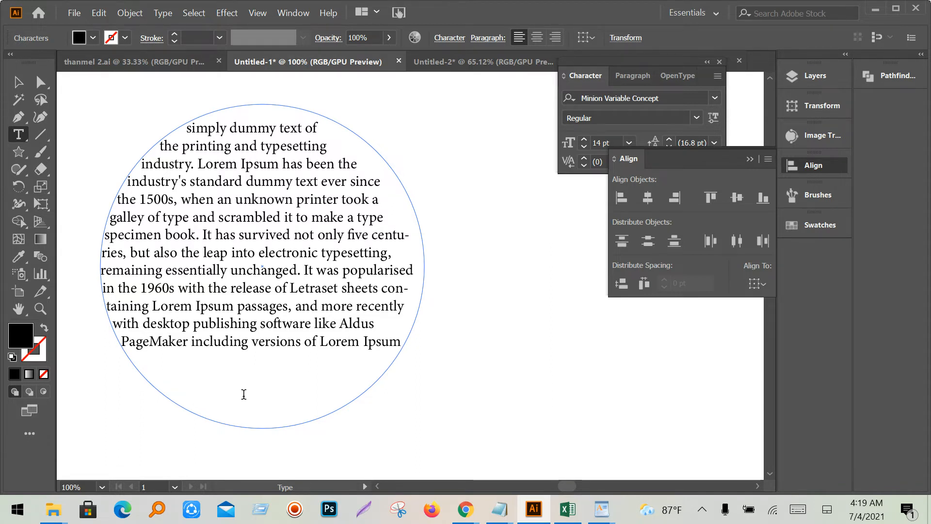
key(ctrl+a)
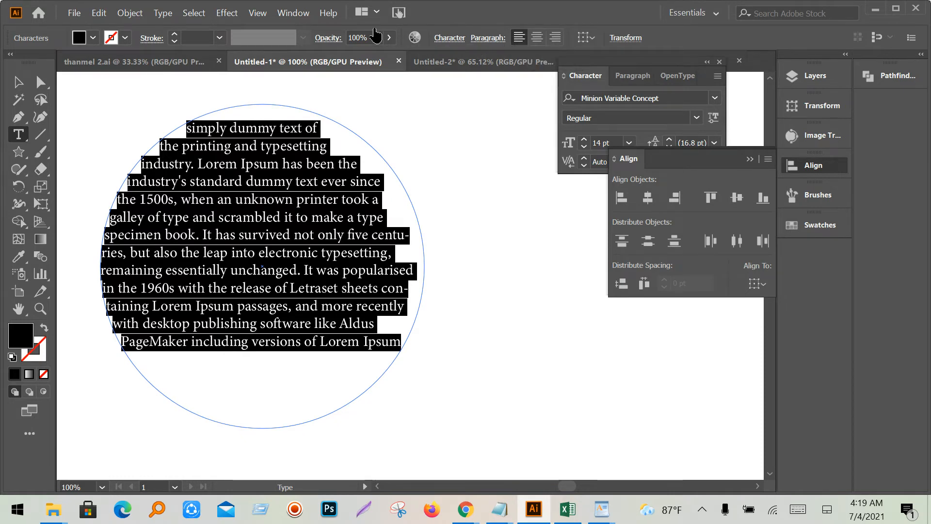
click(293, 14)
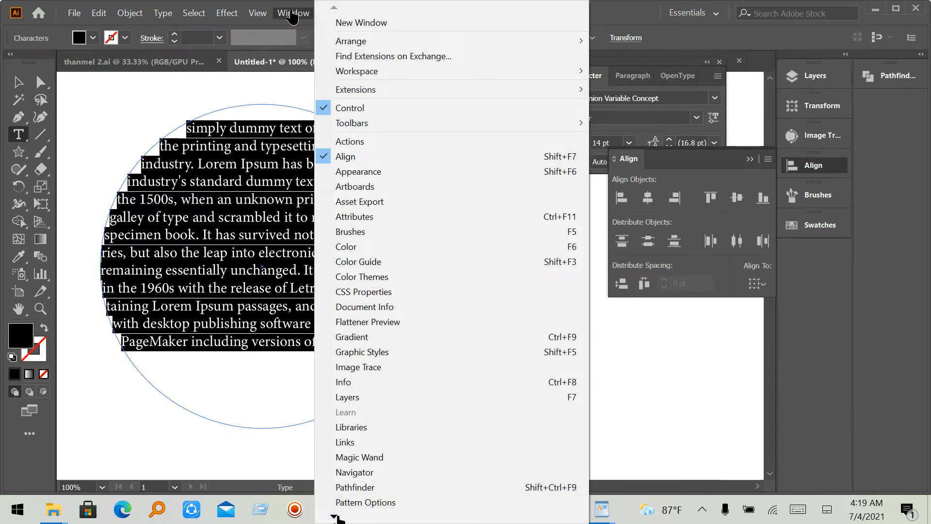
mouse_move(334, 517)
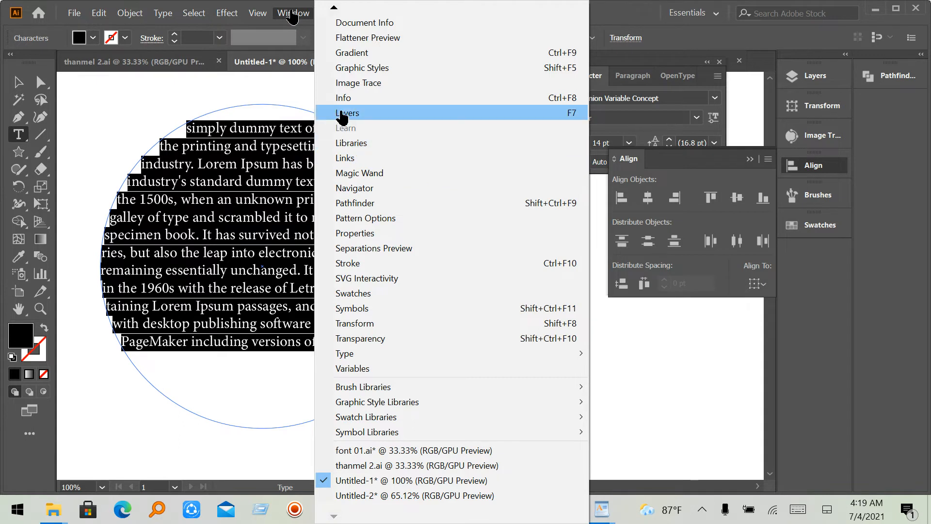
mouse_move(333, 9)
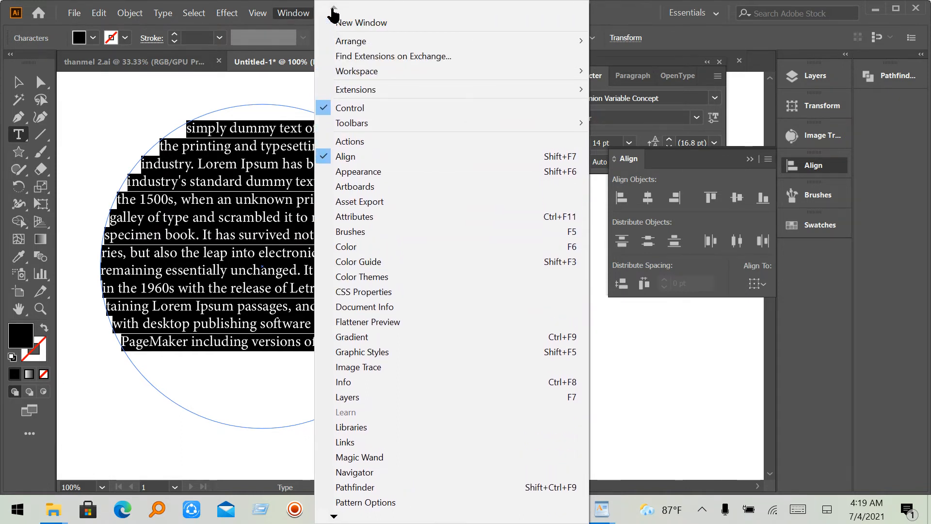
click(748, 398)
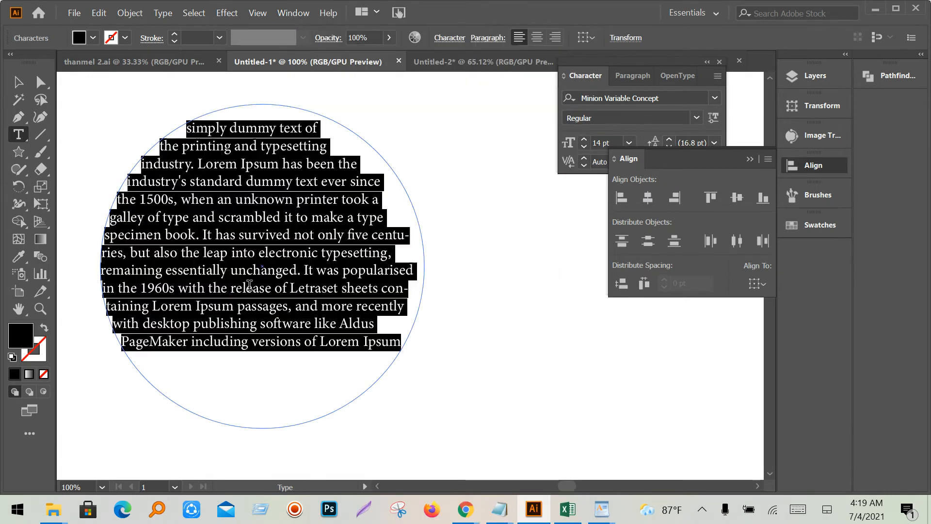
- Select the whole circle paragraph and close the Align and Character panels
click(328, 324)
triple_click(245, 325)
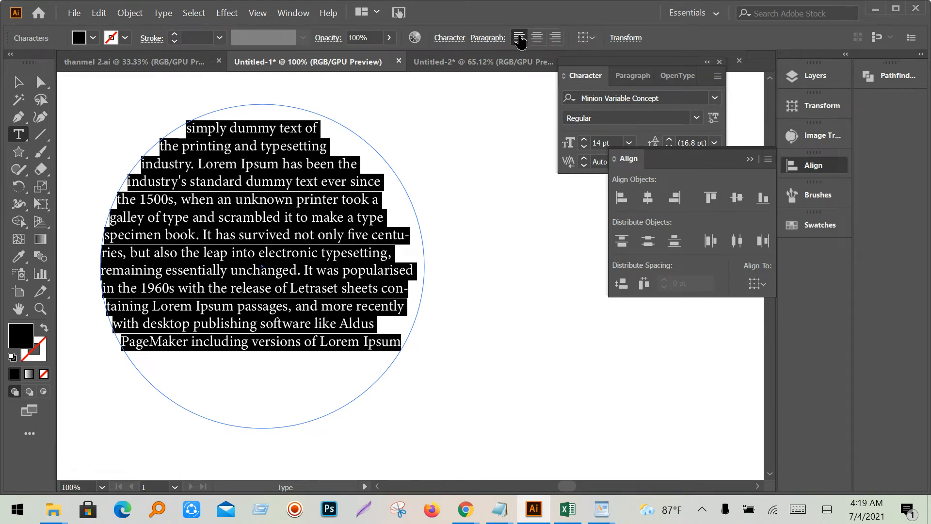
click(590, 39)
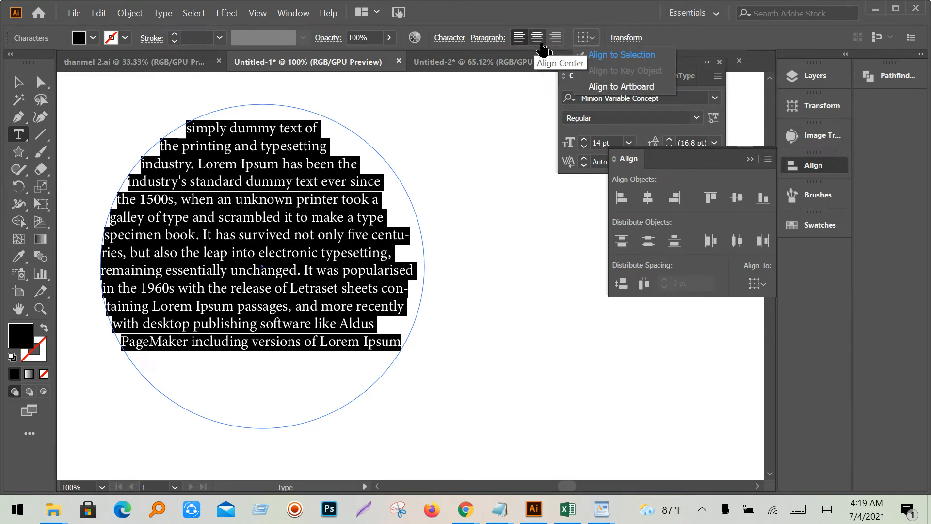
click(519, 41)
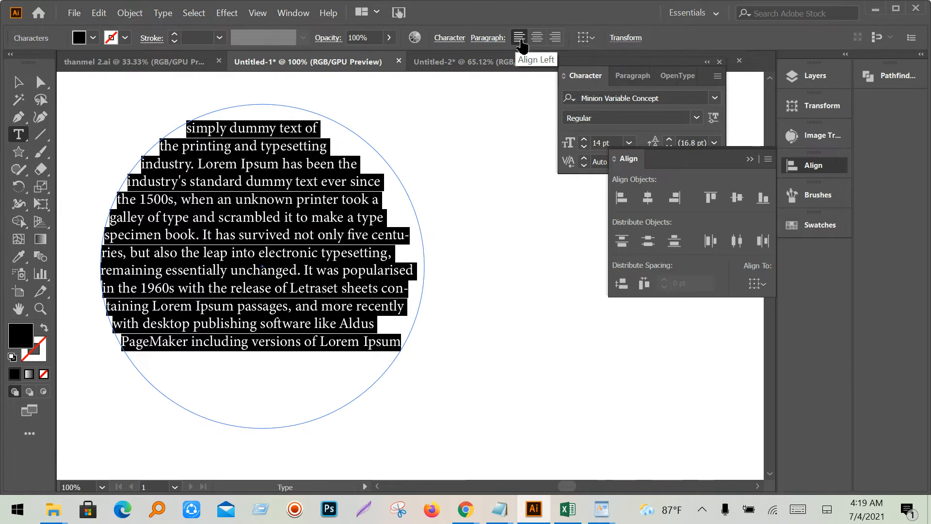
click(750, 160)
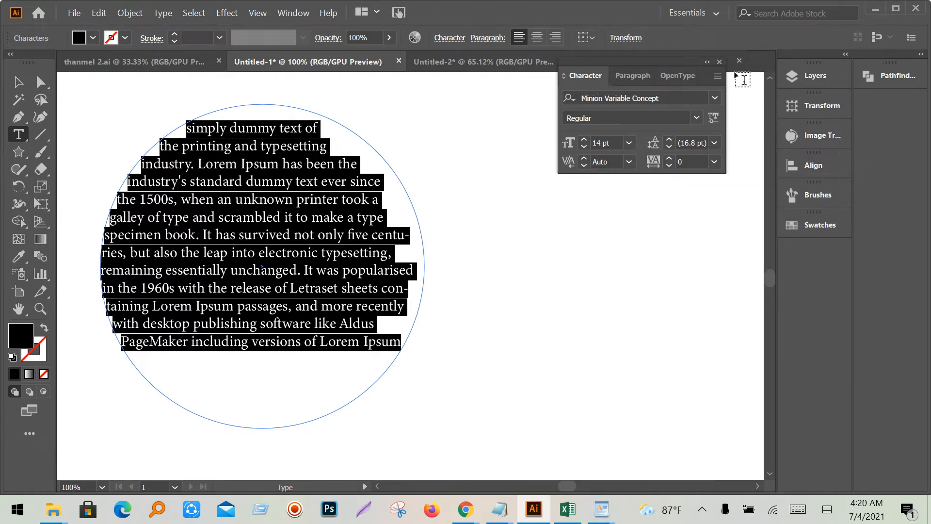
click(719, 61)
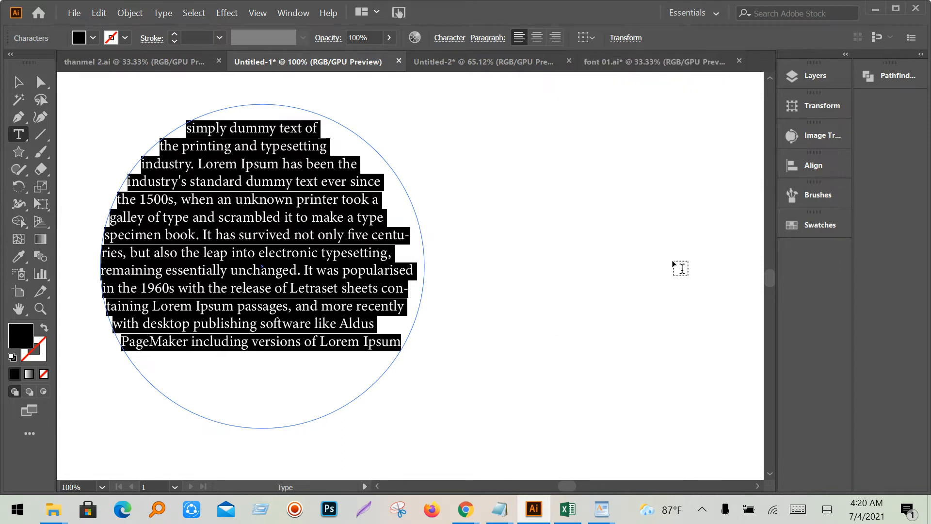
- Reopen the character settings with Ctrl+T on the Paragraph tab, briefly checking the Meet call
key(ctrl+t)
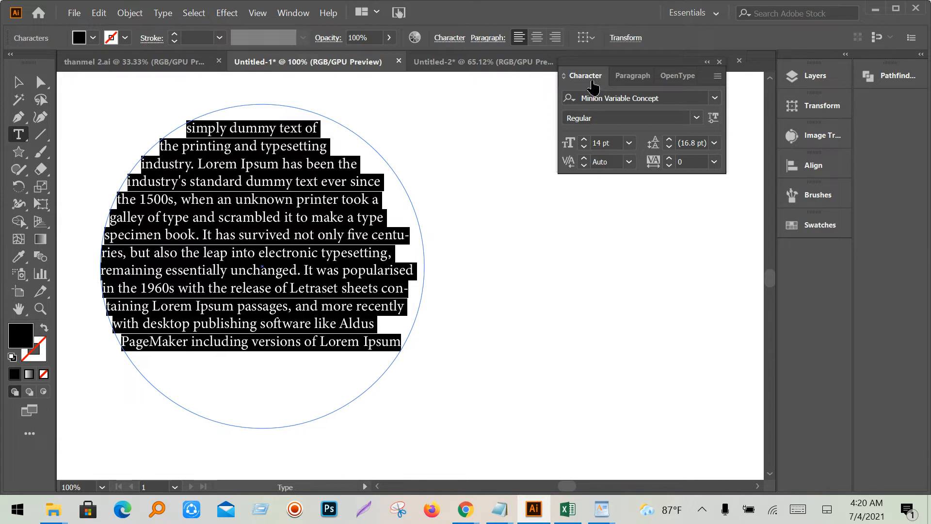
click(627, 80)
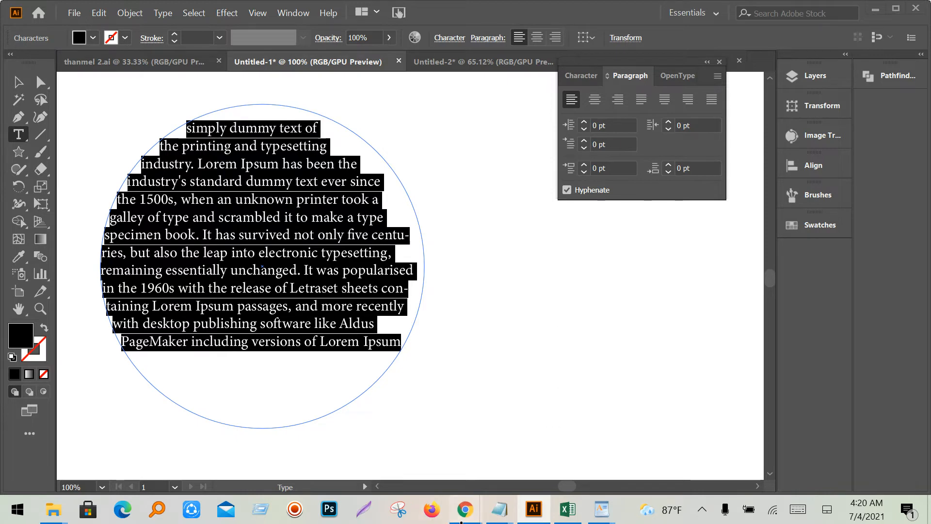
mouse_move(465, 510)
click(342, 458)
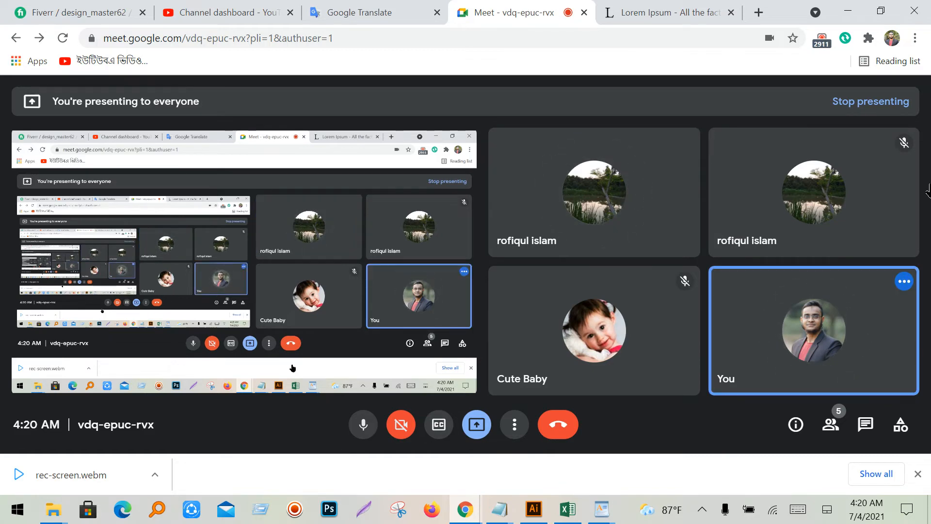
click(846, 11)
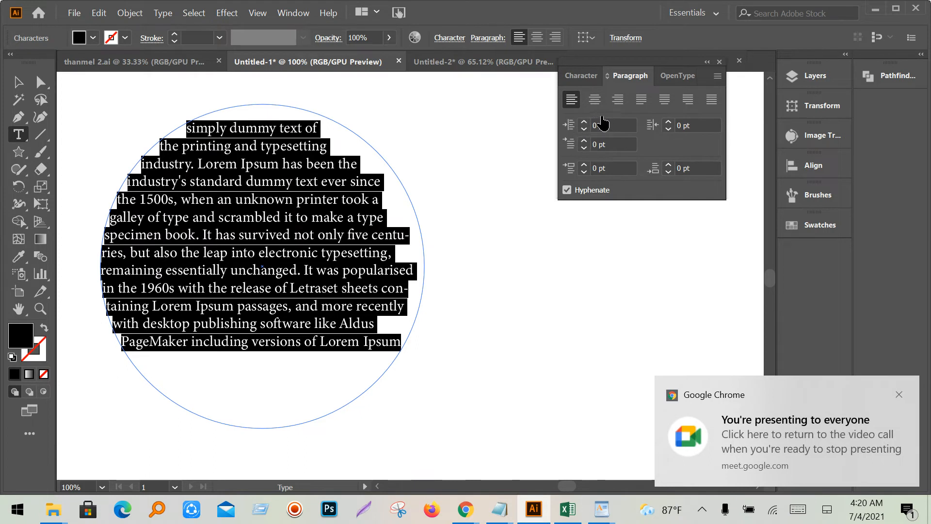
- Select all the circle text and right-align it
click(584, 77)
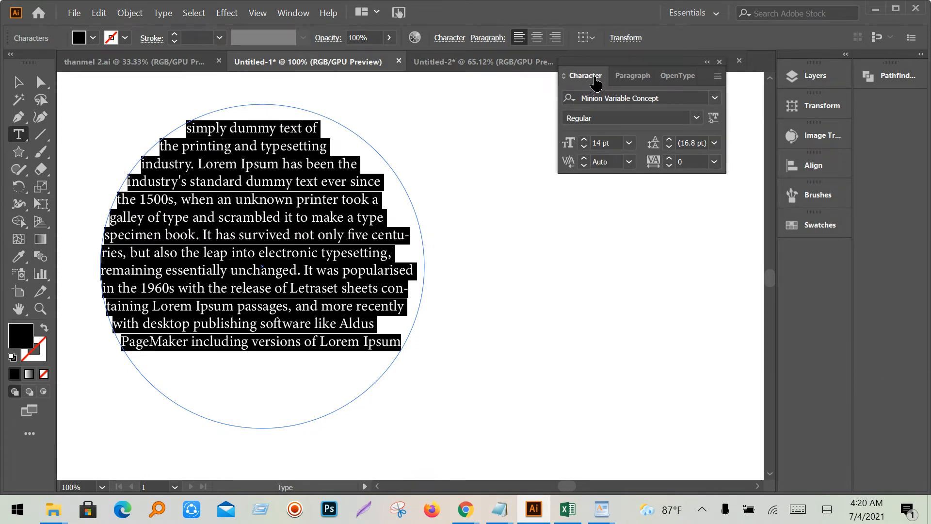
click(625, 78)
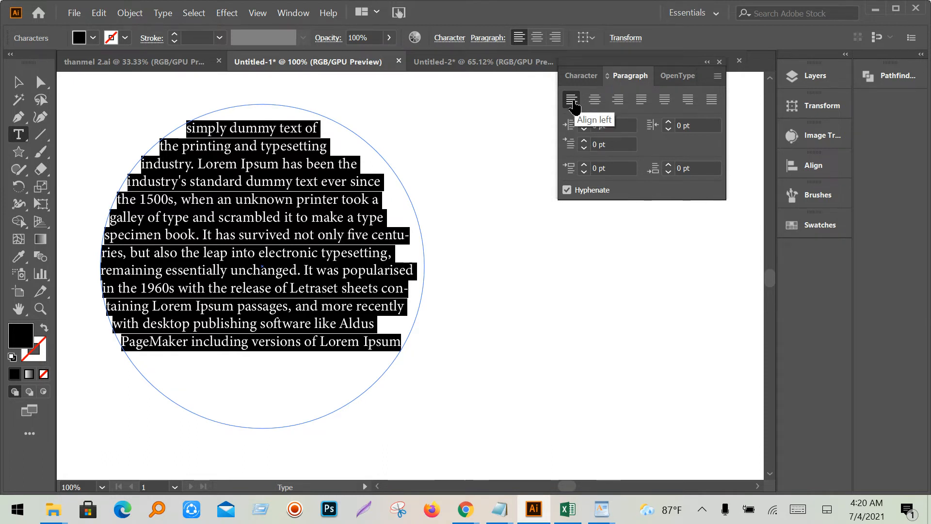
click(284, 271)
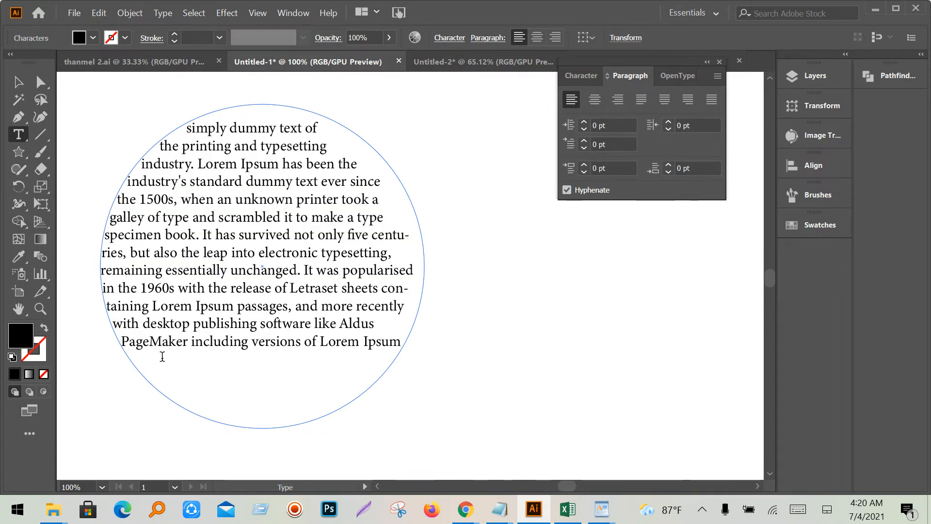
key(ctrl+a)
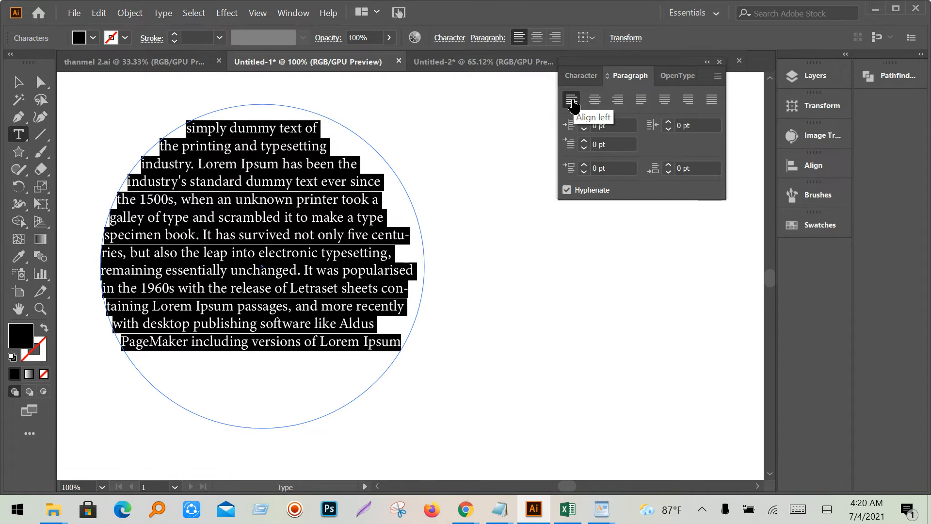
click(274, 219)
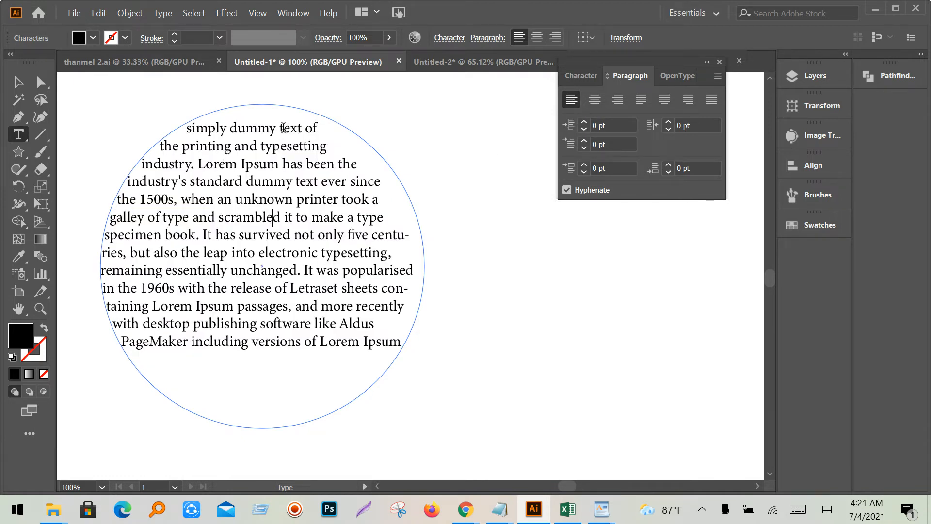
triple_click(270, 253)
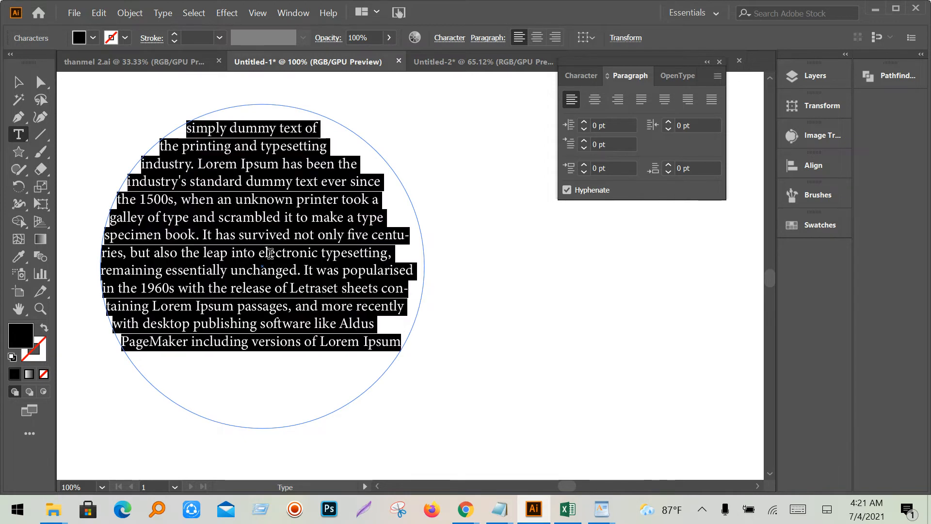
click(615, 109)
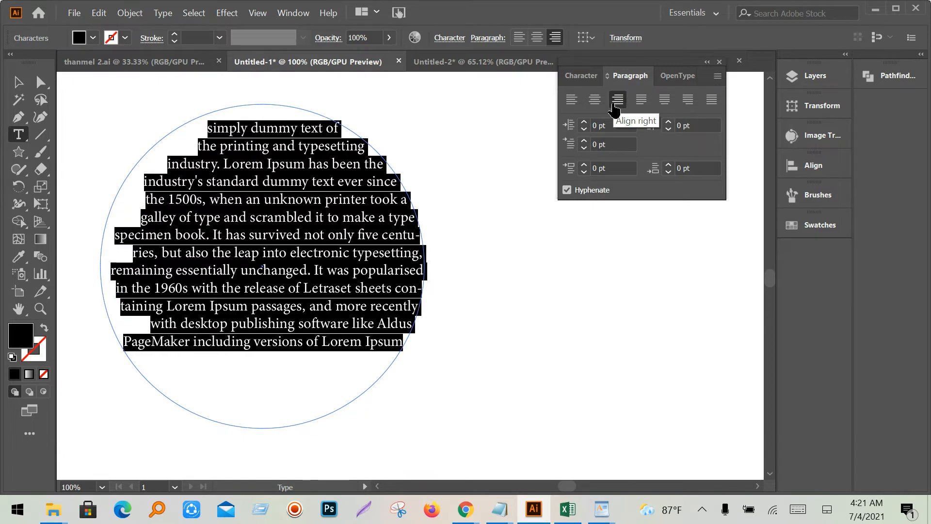
- Justify the circle text with its last line left-aligned and preview it
click(23, 85)
click(576, 392)
click(282, 169)
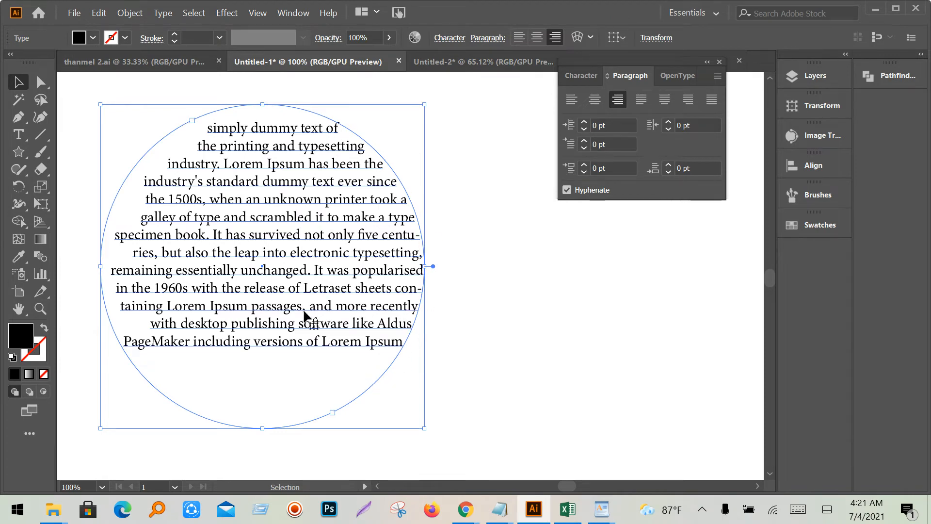
double_click(285, 266)
key(ctrl+a)
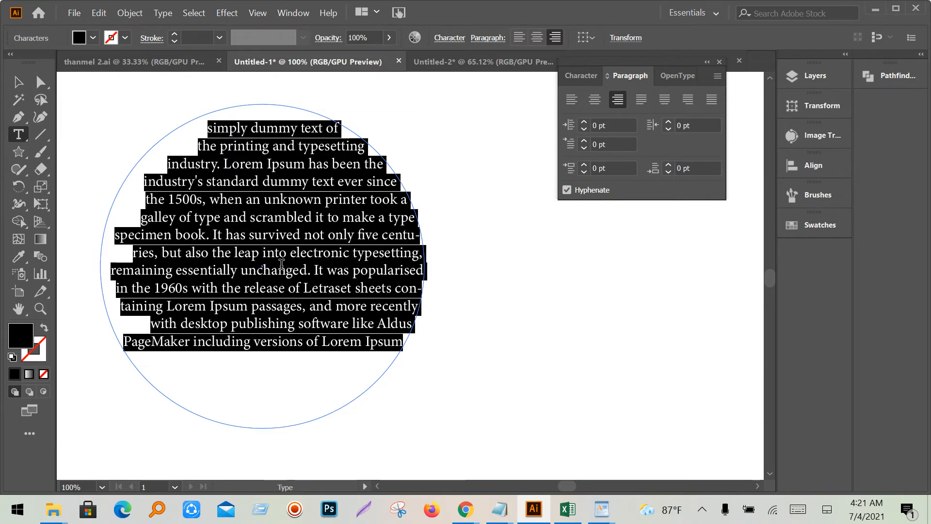
click(641, 100)
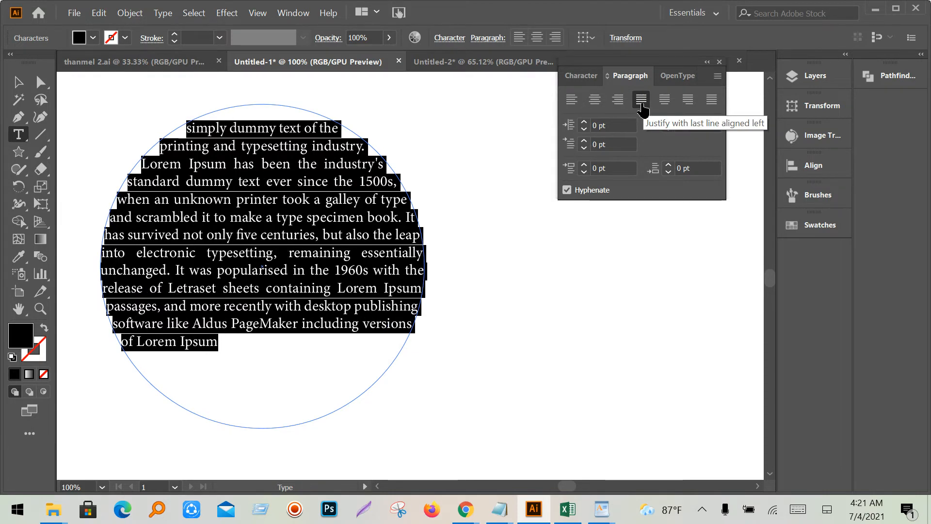
click(278, 311)
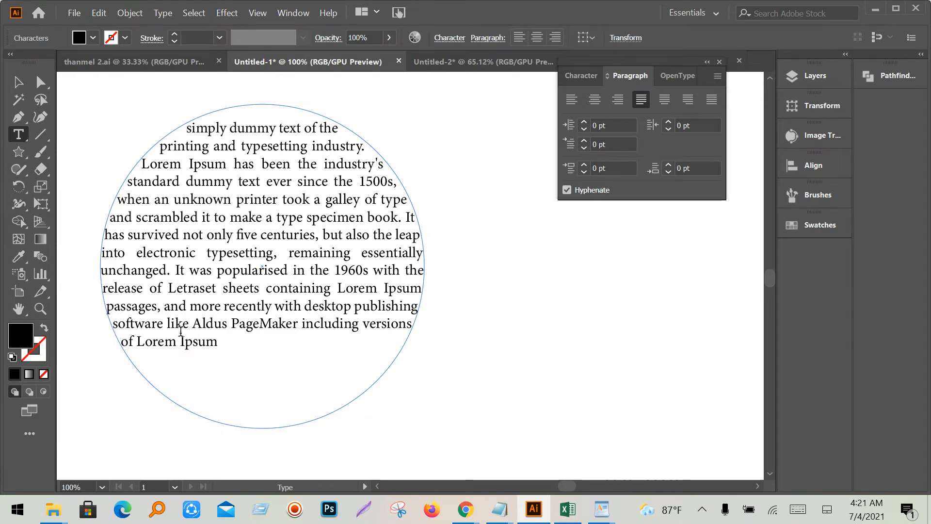
- Try justifying the circle text with its last line centred
double_click(250, 235)
key(ctrl+a)
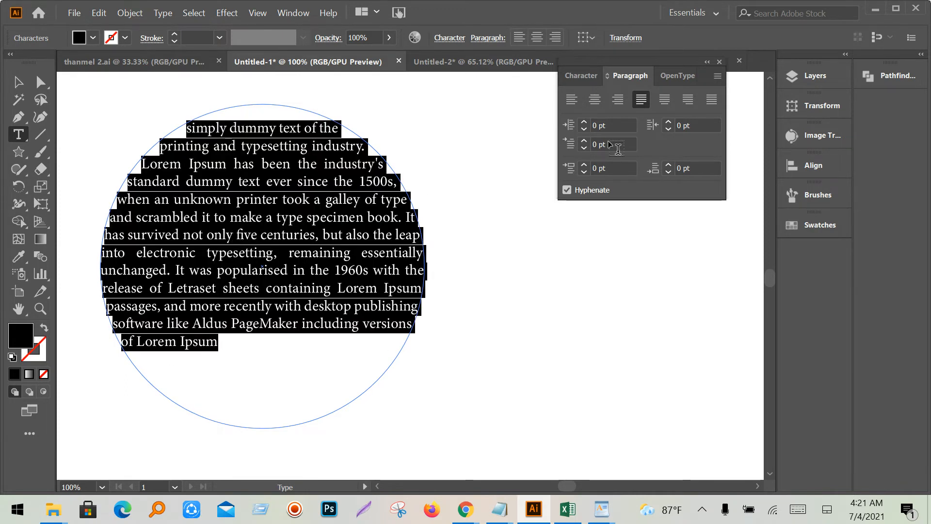
click(666, 100)
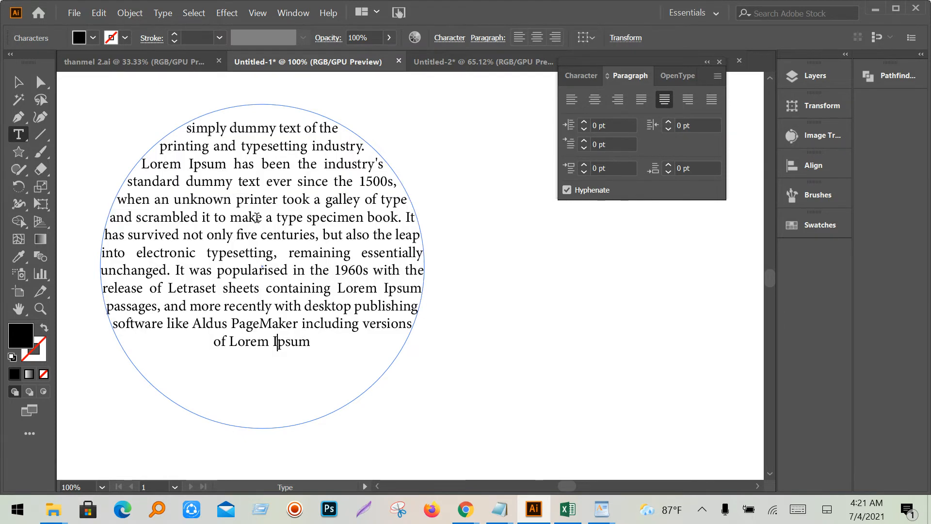
click(257, 219)
- Compare the justify variants, settling on justify with last line centred
triple_click(267, 260)
click(710, 102)
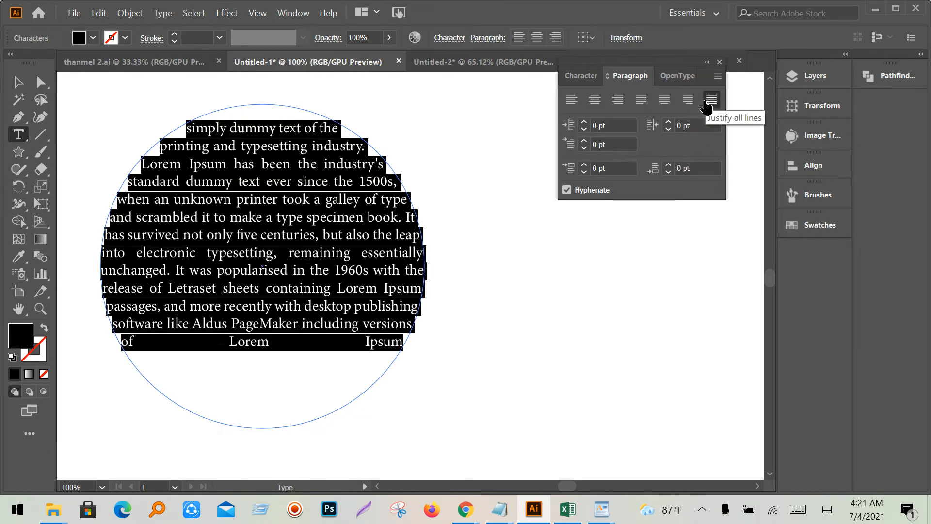
click(689, 103)
click(667, 102)
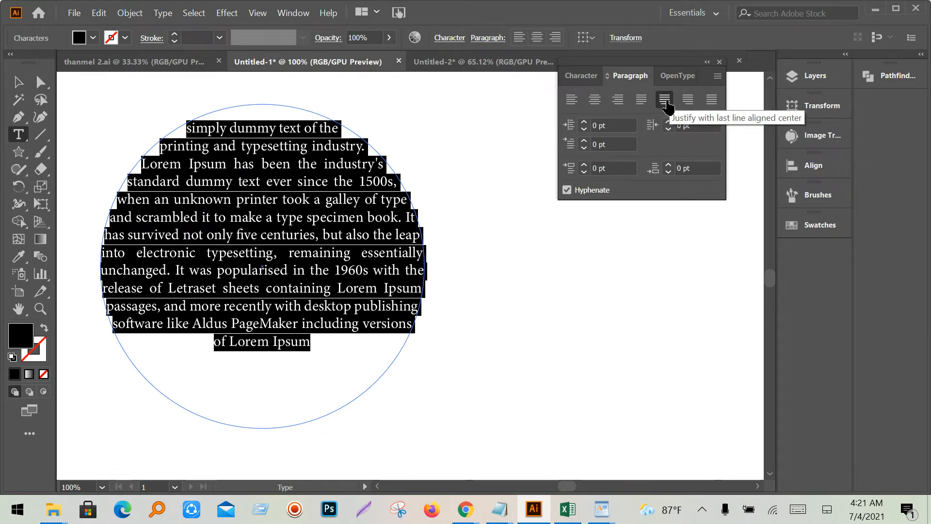
click(643, 102)
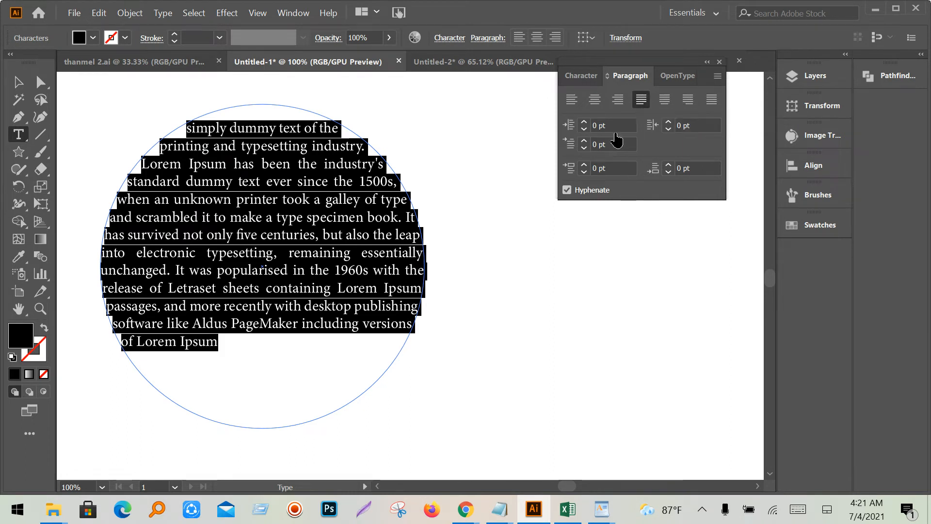
click(673, 102)
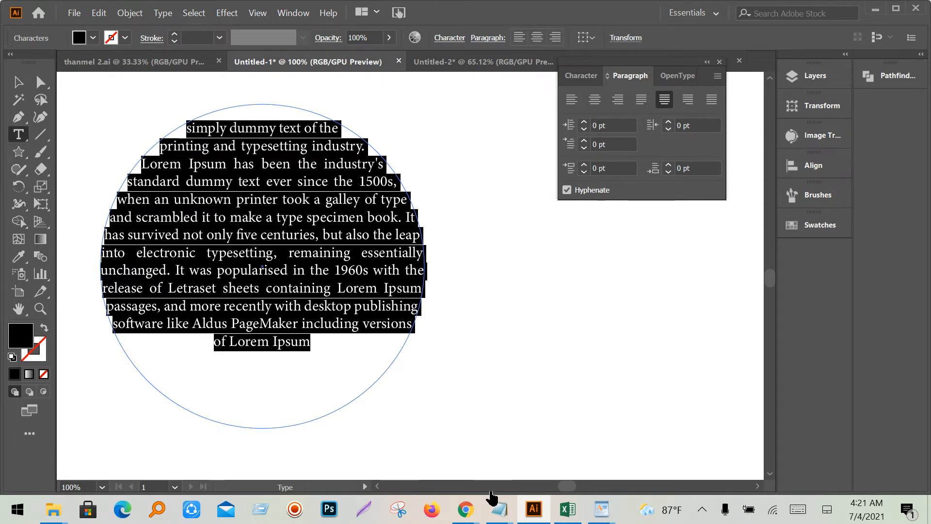
mouse_move(466, 509)
click(300, 454)
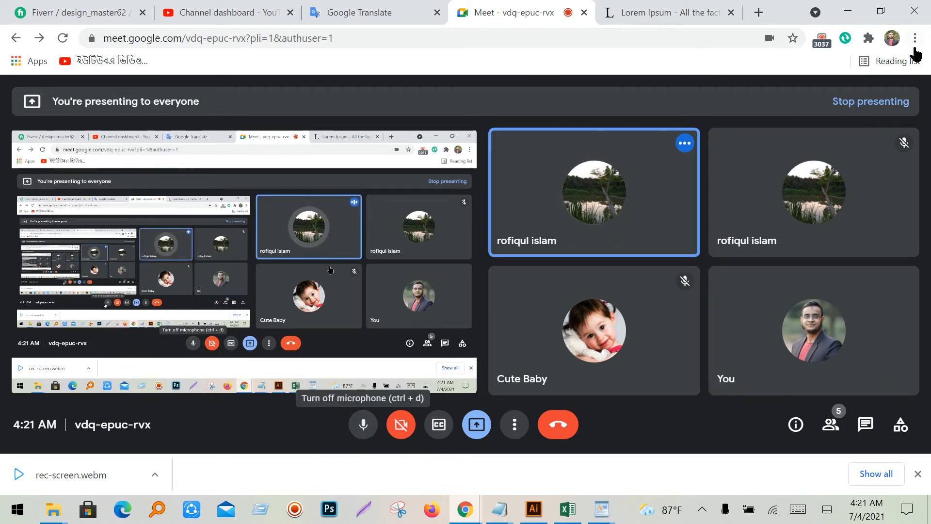
- Minimize the Chrome Meet window to bring Illustrator back
click(856, 12)
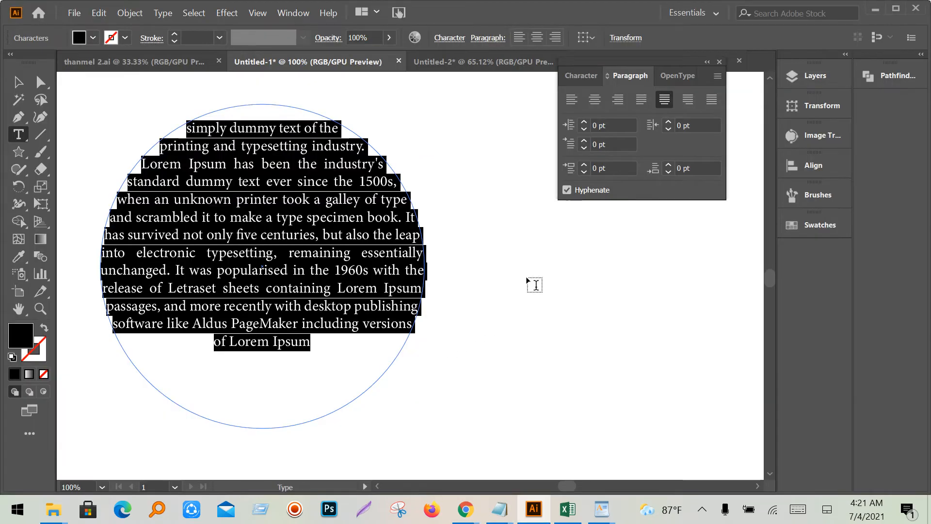
- Scroll the circle text's left indent up to 24 pt, select all, then switch to Meet
click(617, 124)
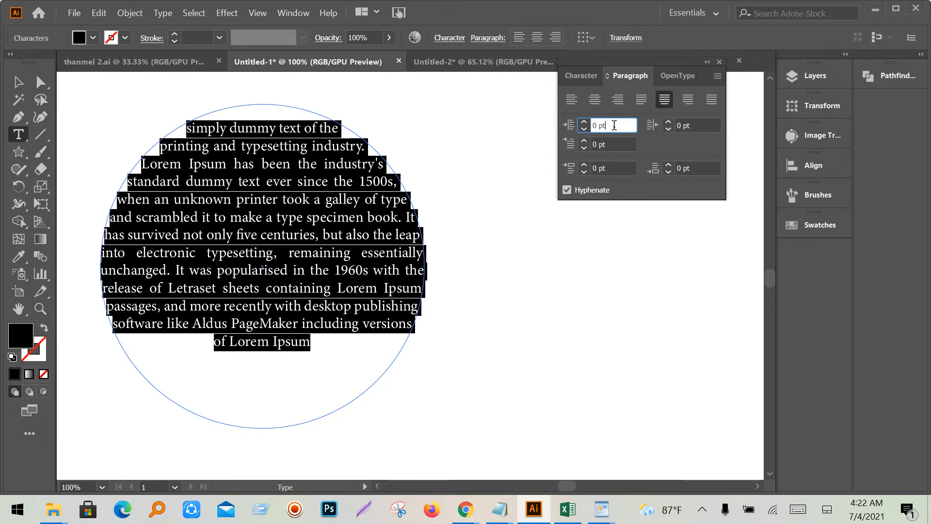
scroll(615, 125, up, 10)
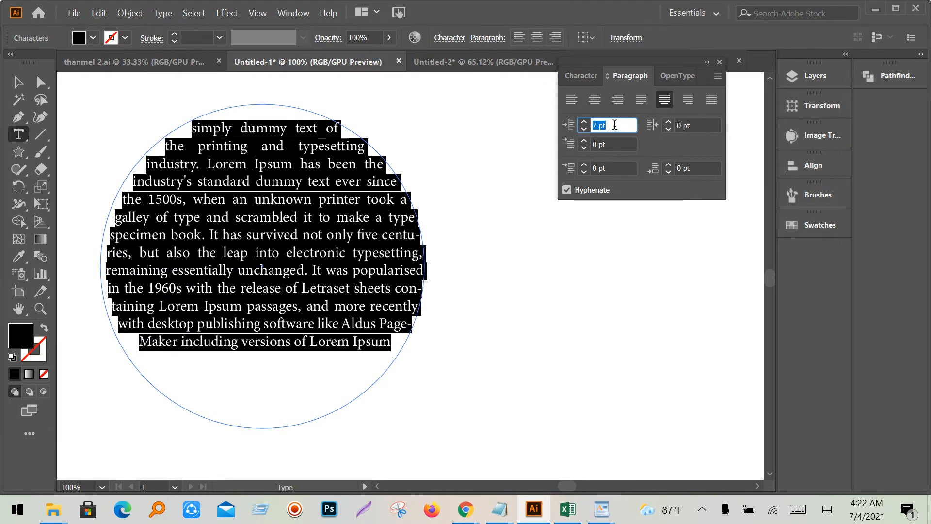
scroll(615, 125, up, 14)
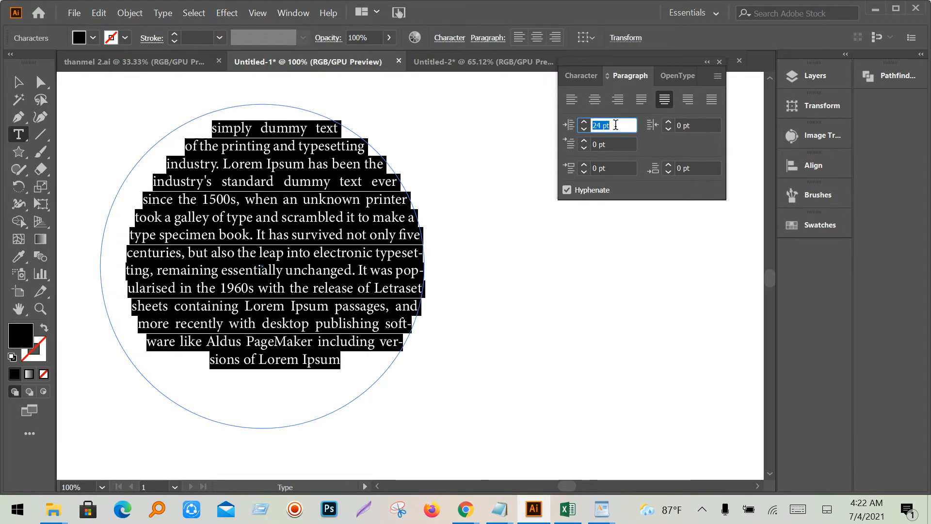
click(318, 239)
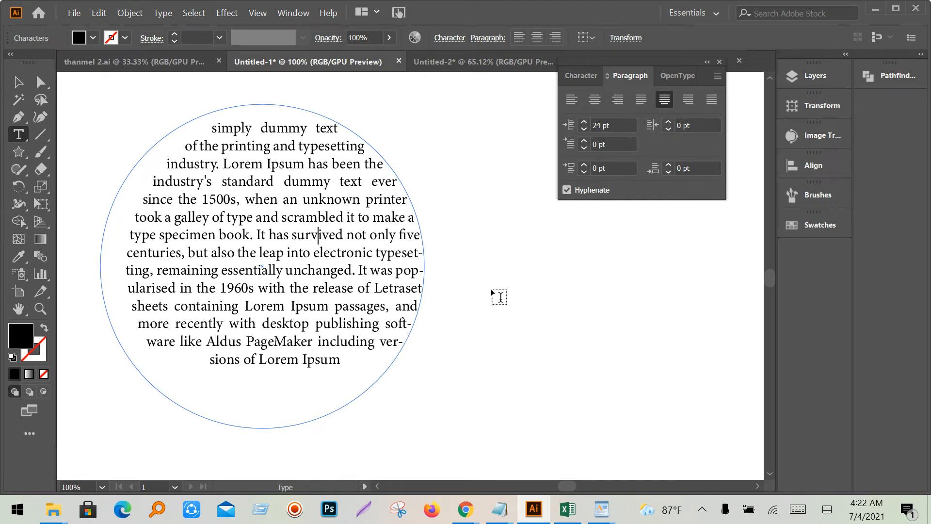
key(ctrl+a)
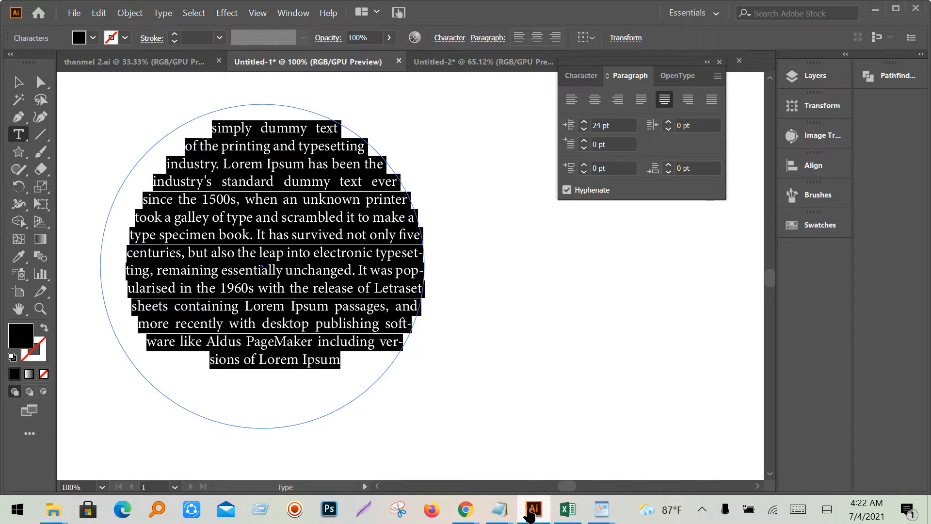
mouse_move(465, 509)
click(377, 457)
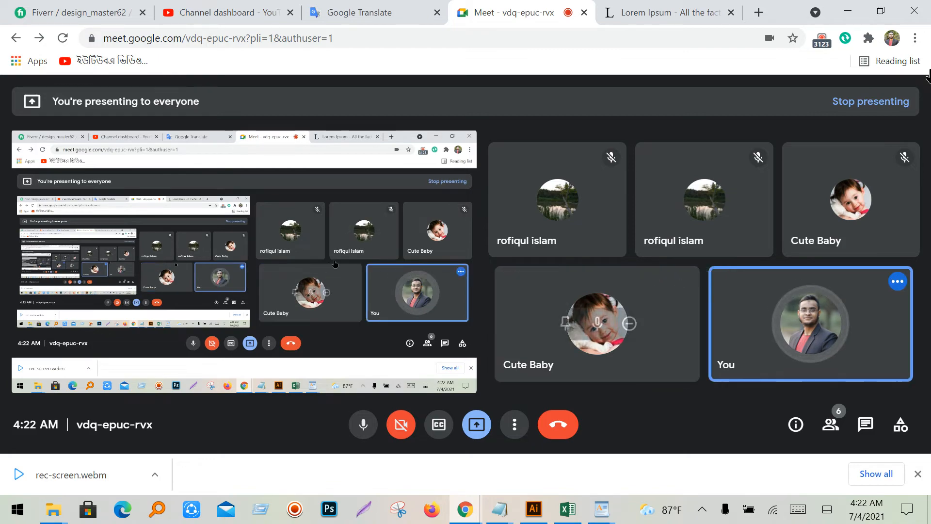
- Scroll the Right Indent up to 22 pt and reselect the whole circle text
click(849, 14)
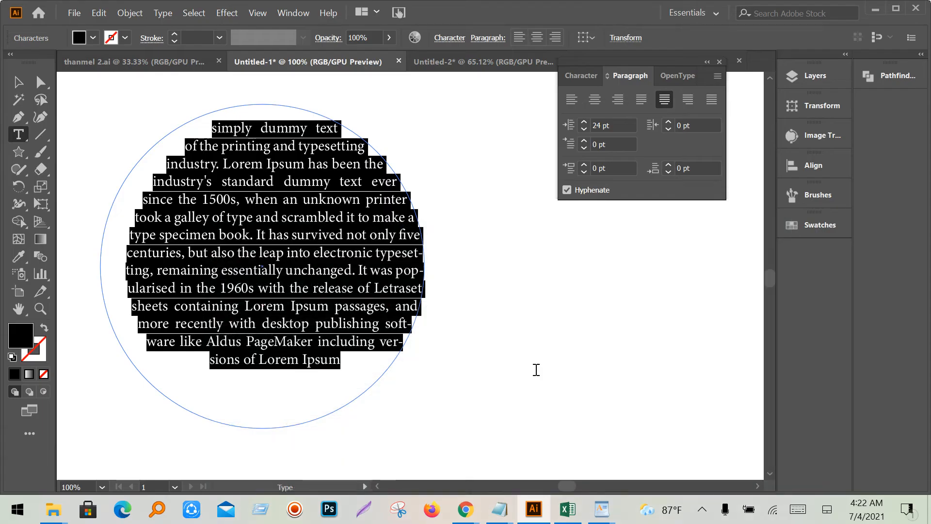
click(614, 141)
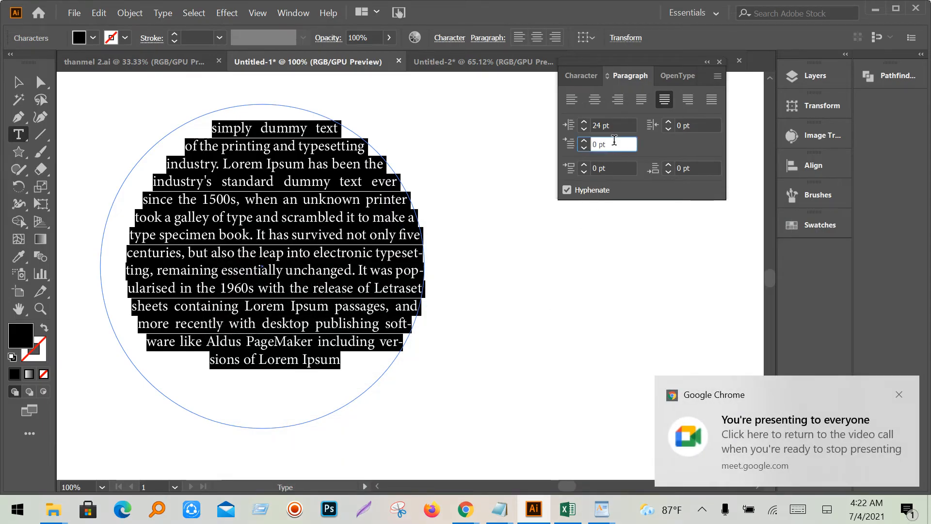
click(695, 125)
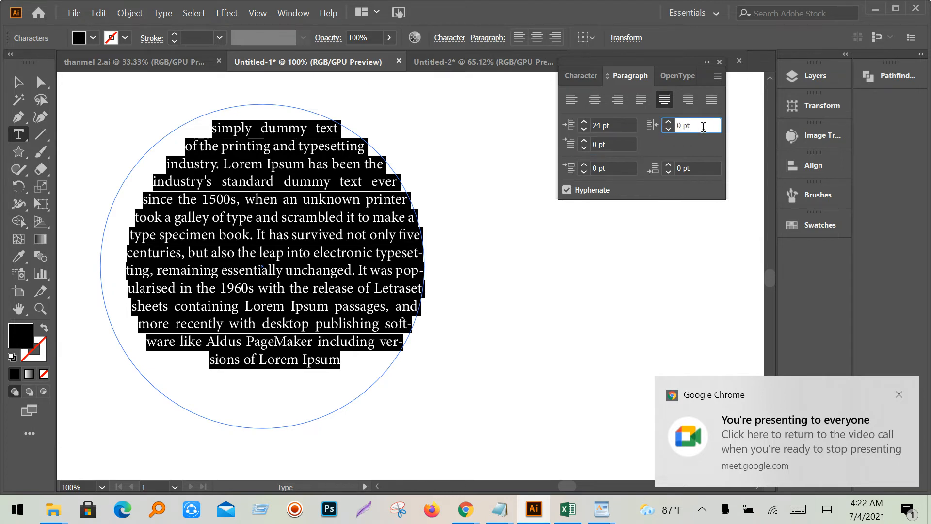
scroll(703, 126, up, 8)
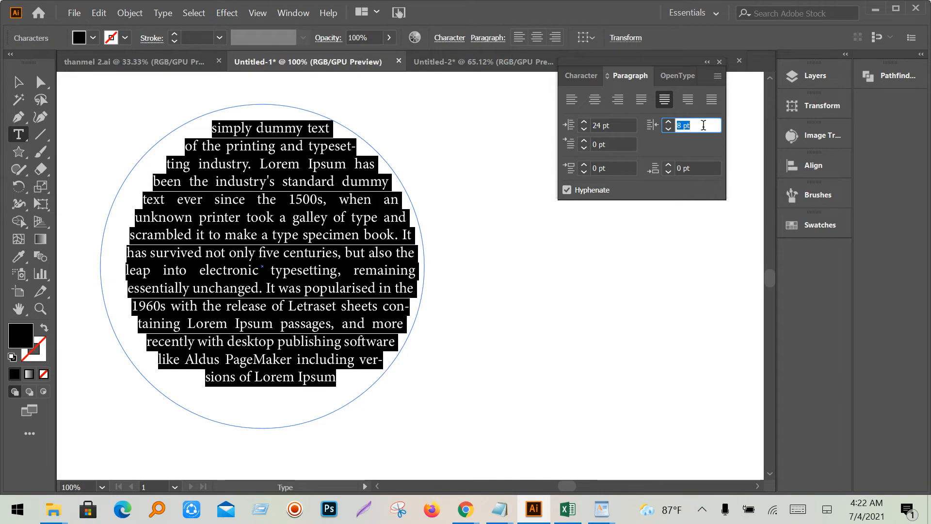
scroll(703, 125, up, 12)
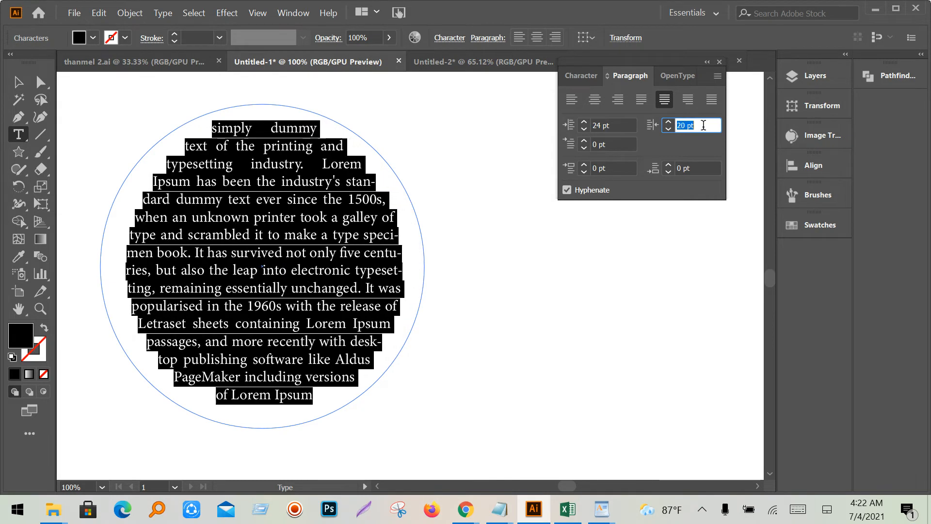
scroll(703, 125, up, 2)
click(403, 273)
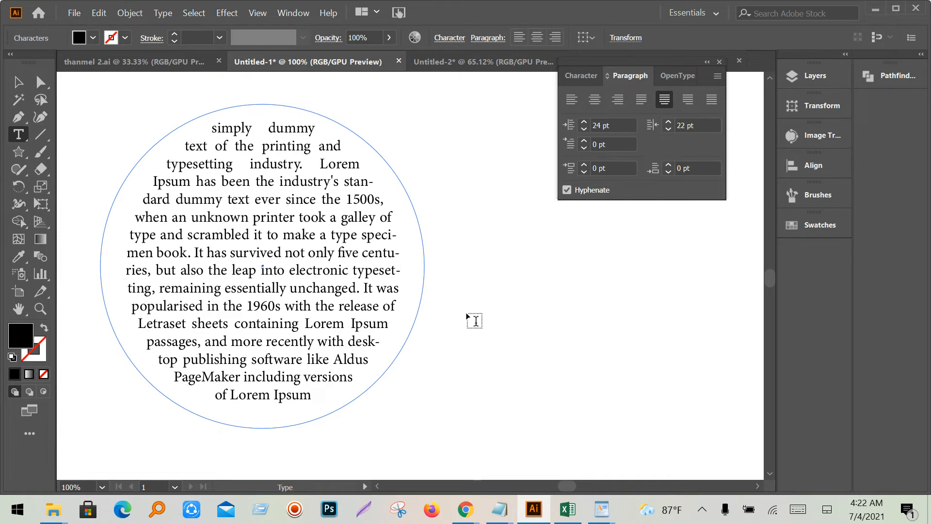
triple_click(356, 305)
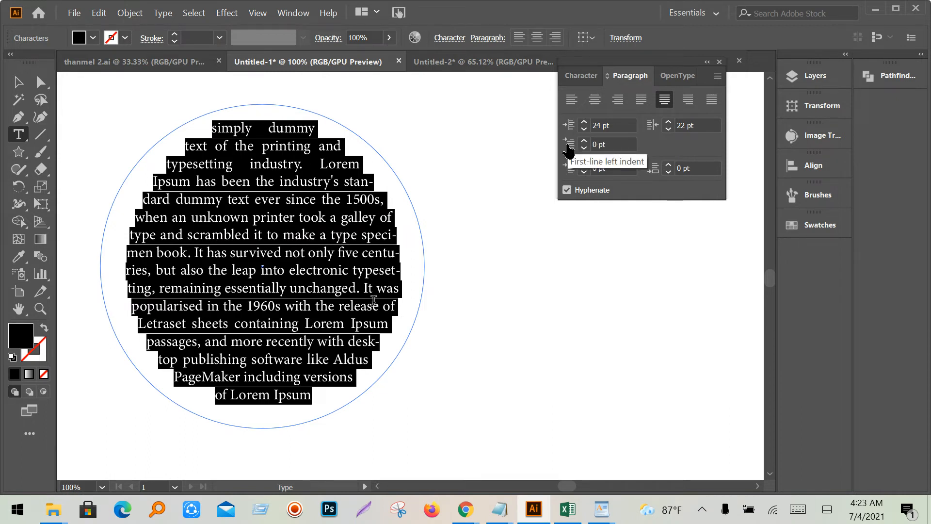
- Pin and unpin a participant tile, mute them for everyone, and minimize Meet
mouse_move(467, 510)
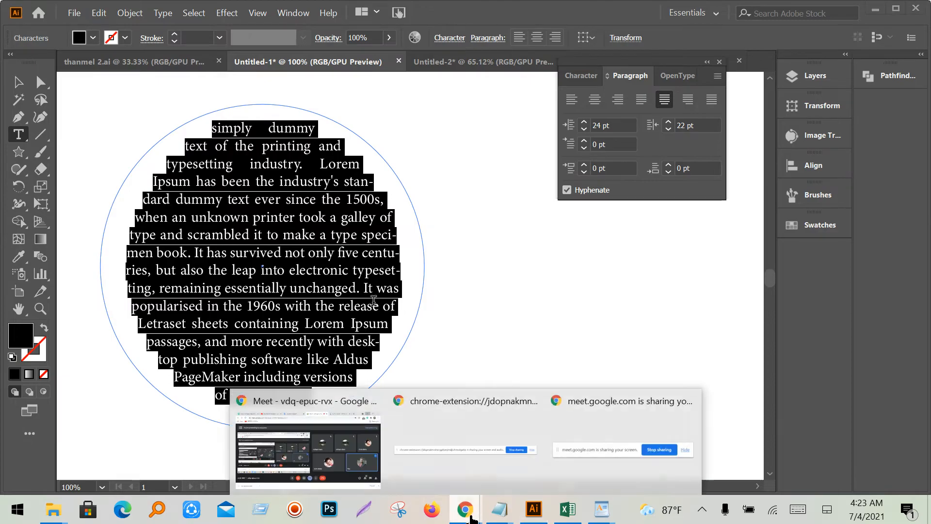
click(371, 454)
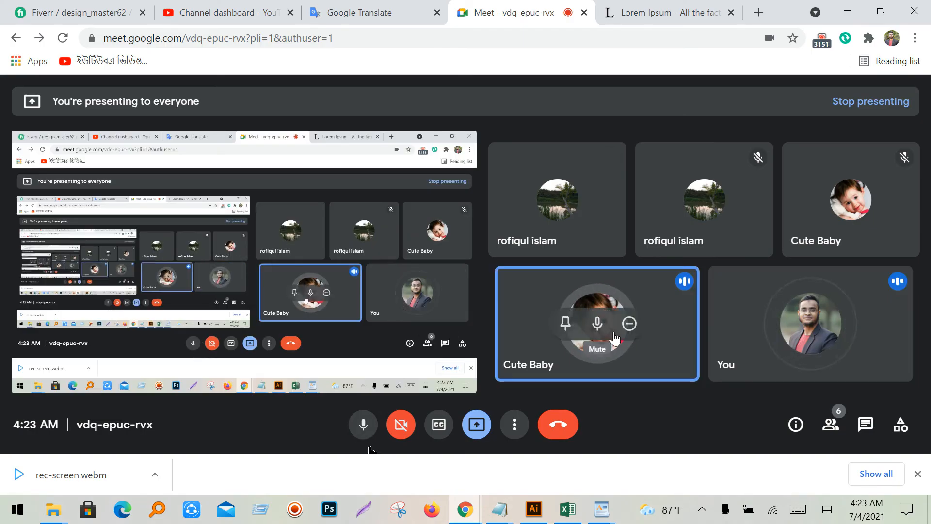
click(565, 323)
click(563, 325)
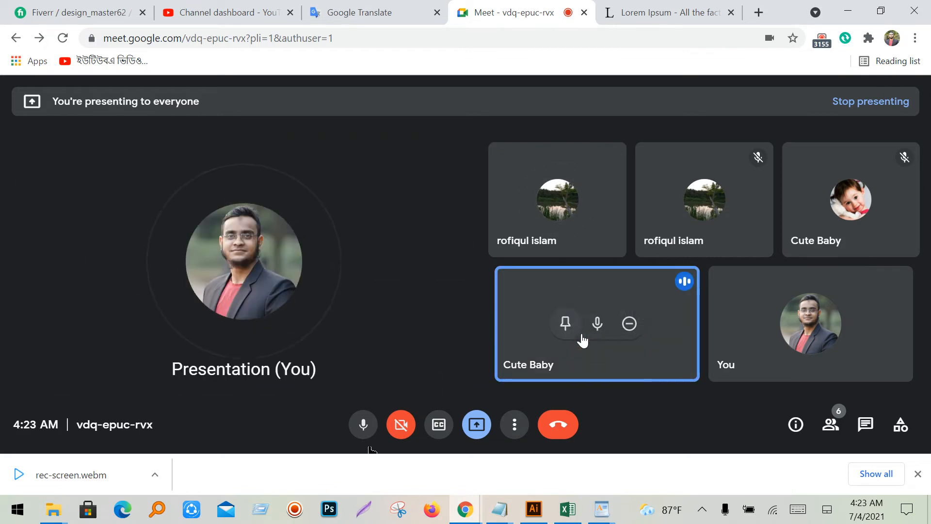
click(598, 324)
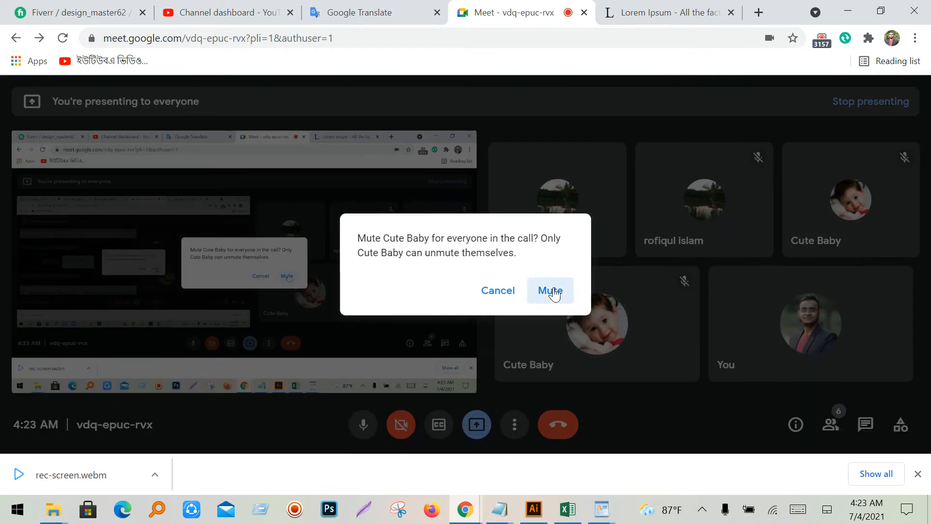
click(549, 290)
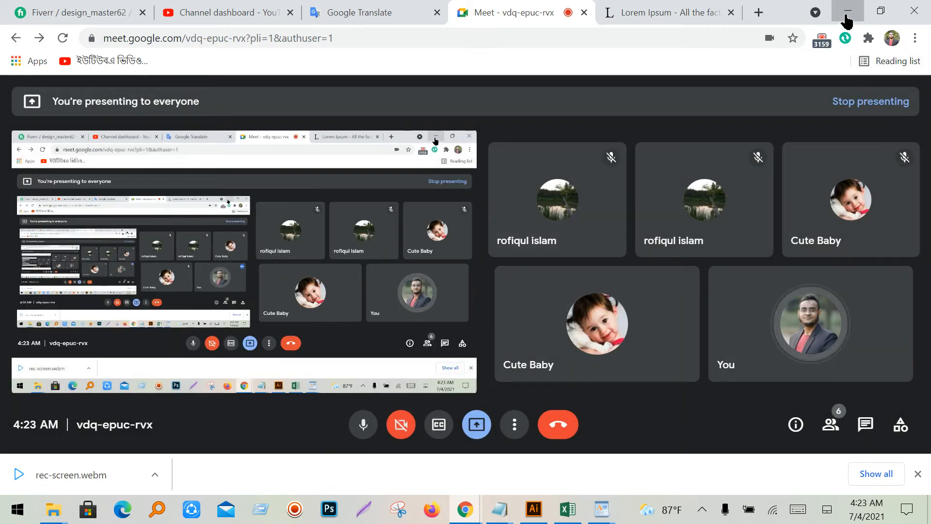
click(847, 12)
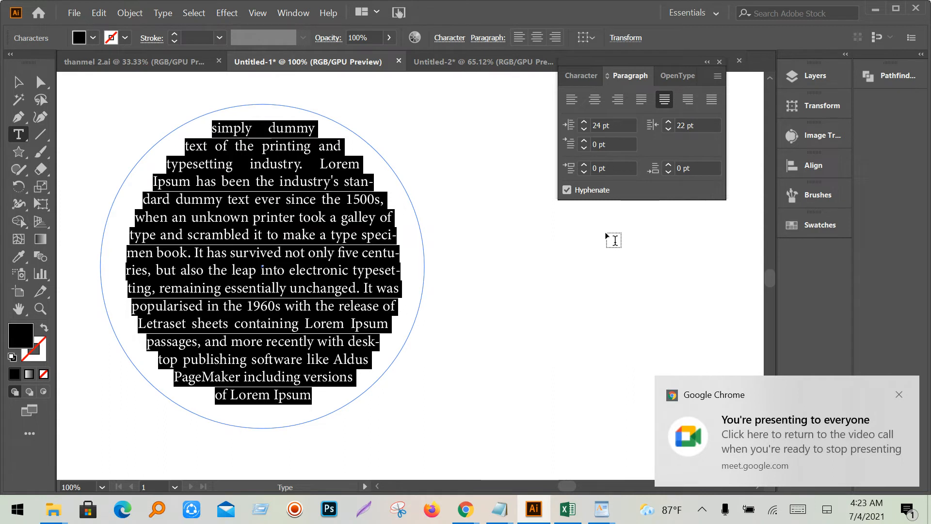
- Place the cursor in the circle text and select all of it
click(615, 144)
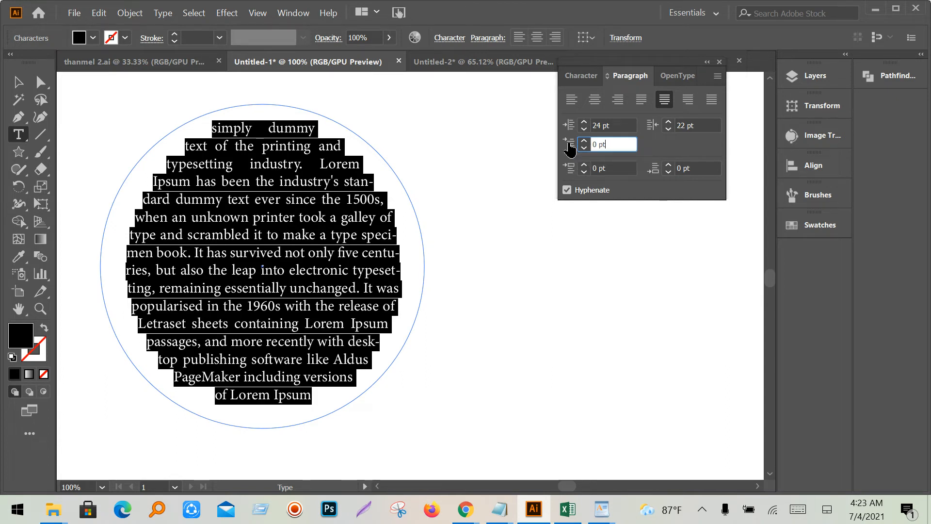
click(294, 165)
drag(213, 128, 319, 133)
click(252, 216)
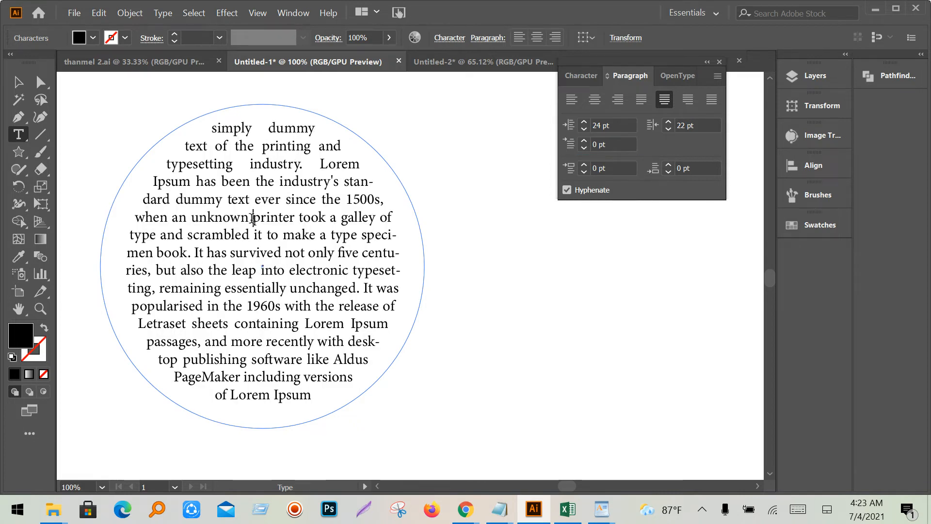
key(ctrl+a)
- Set the first-line indent to 12 pt, then to 35 pt
click(616, 144)
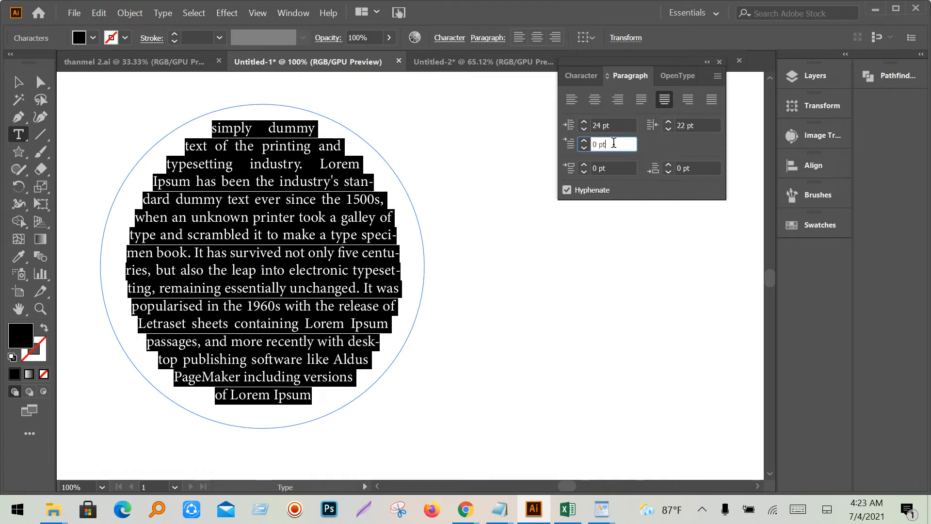
text(12)
key(Return)
text(35)
key(Return)
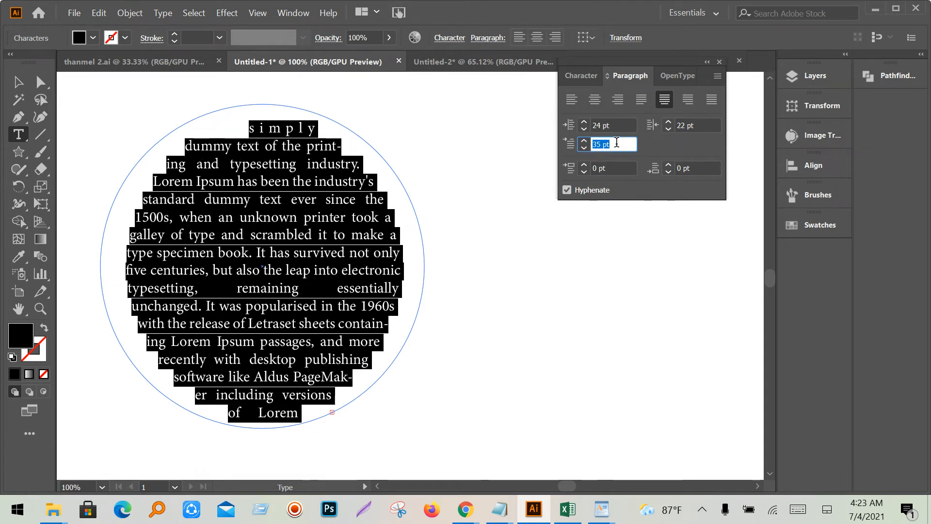
click(619, 168)
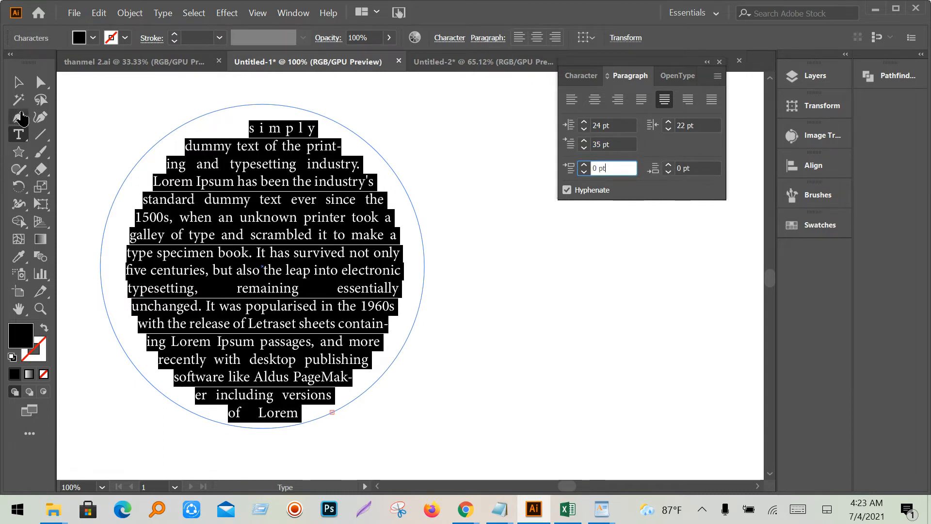
click(18, 82)
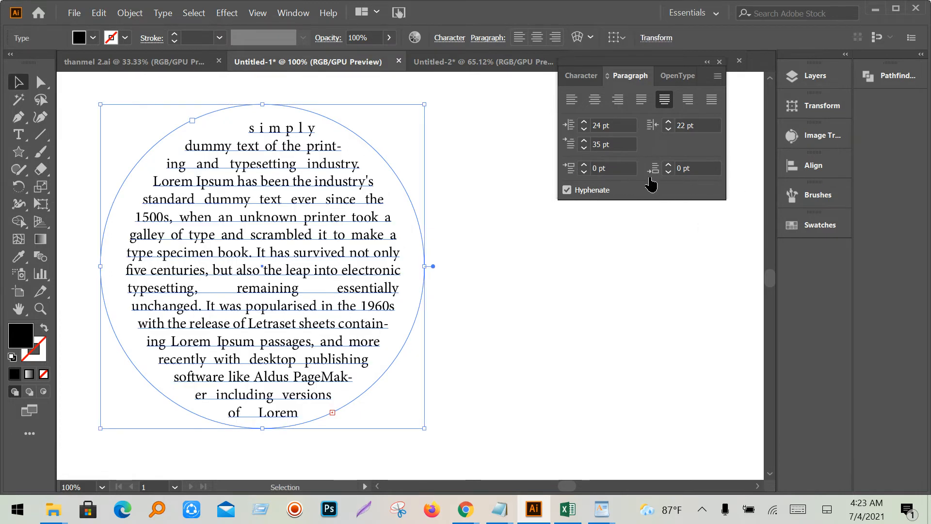
- Set the Left and First-line indents to 0 pt, then move to the Right Indent field
click(613, 126)
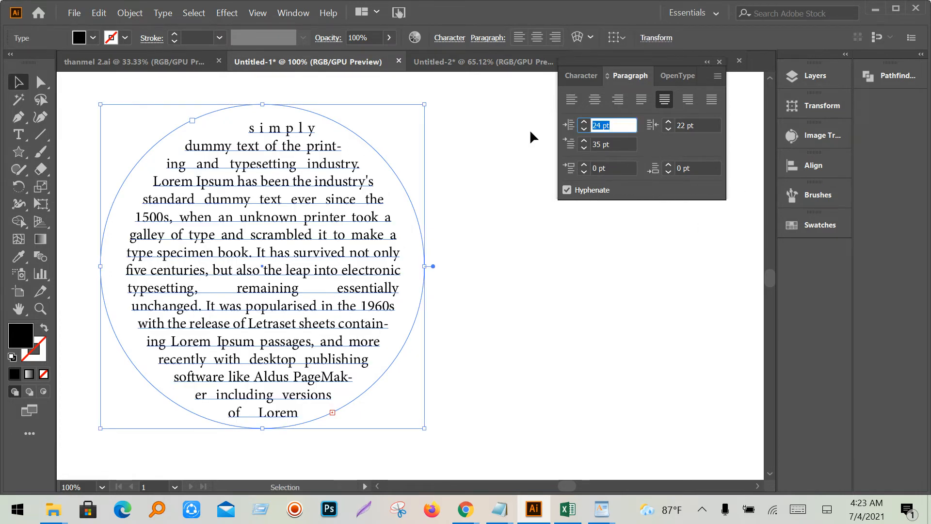
text(0)
key(Tab)
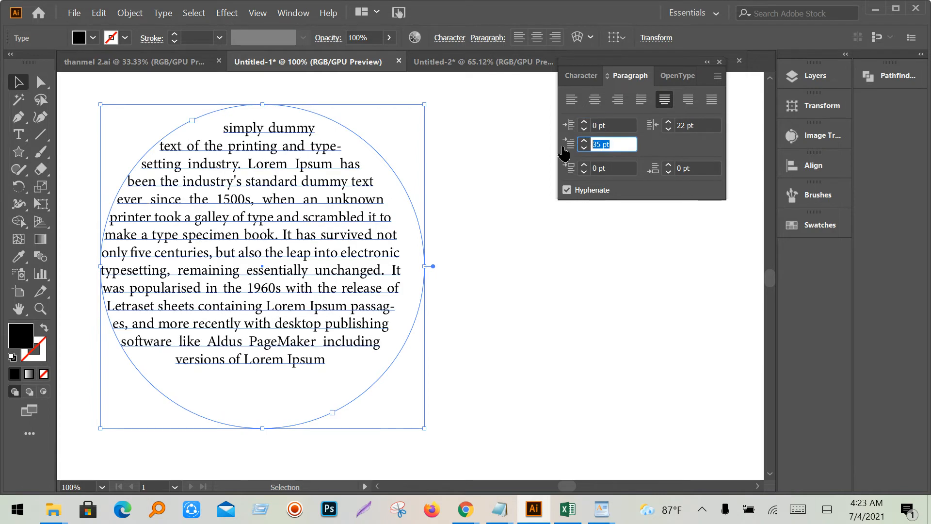
text(0)
click(701, 125)
- Set the right indent to 0 pt and move the circle text to the far left
text(0)
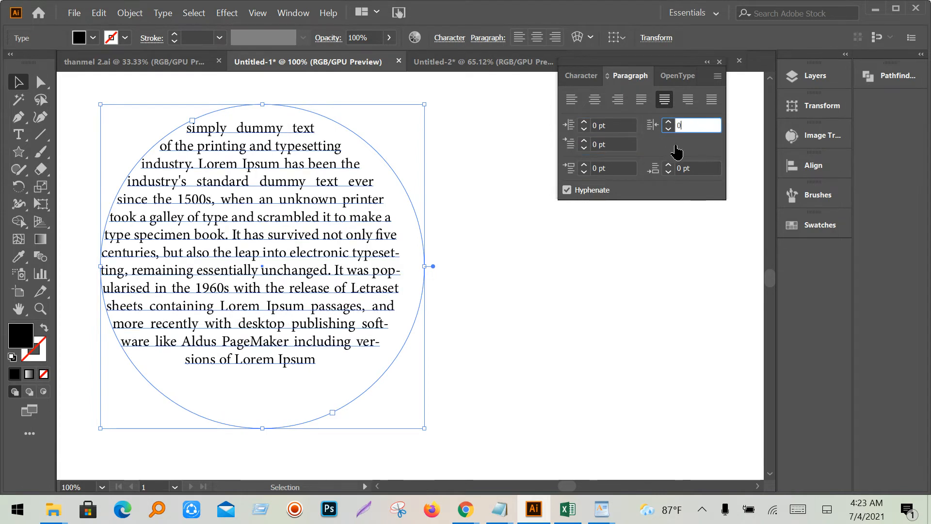
click(631, 267)
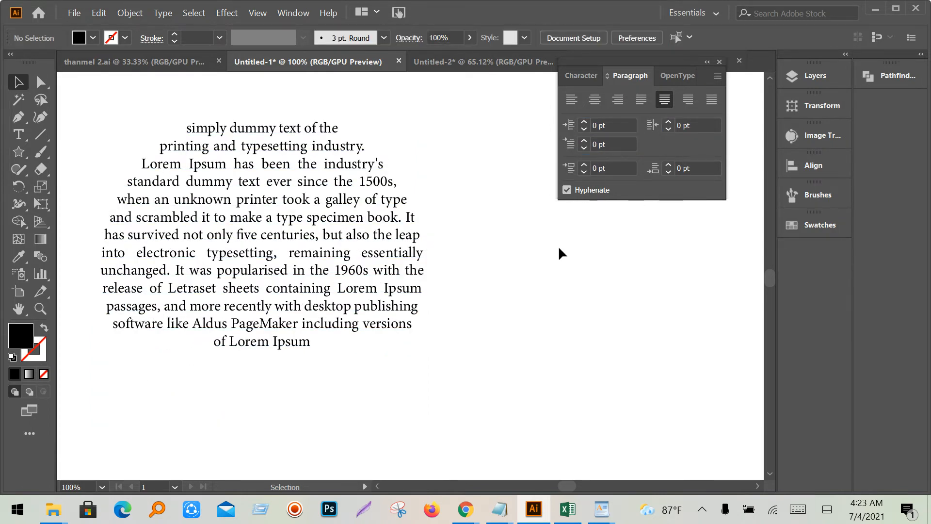
scroll(378, 327, down, 3)
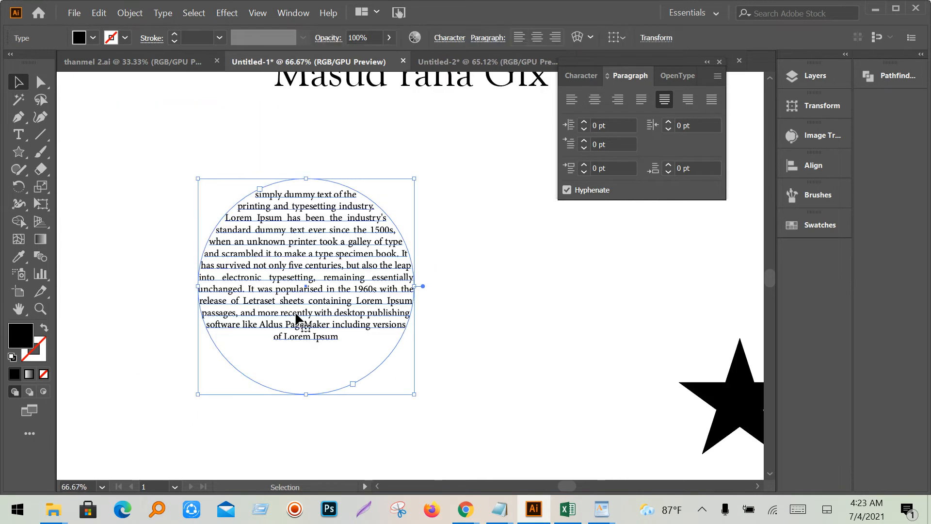
drag(372, 337, 140, 282)
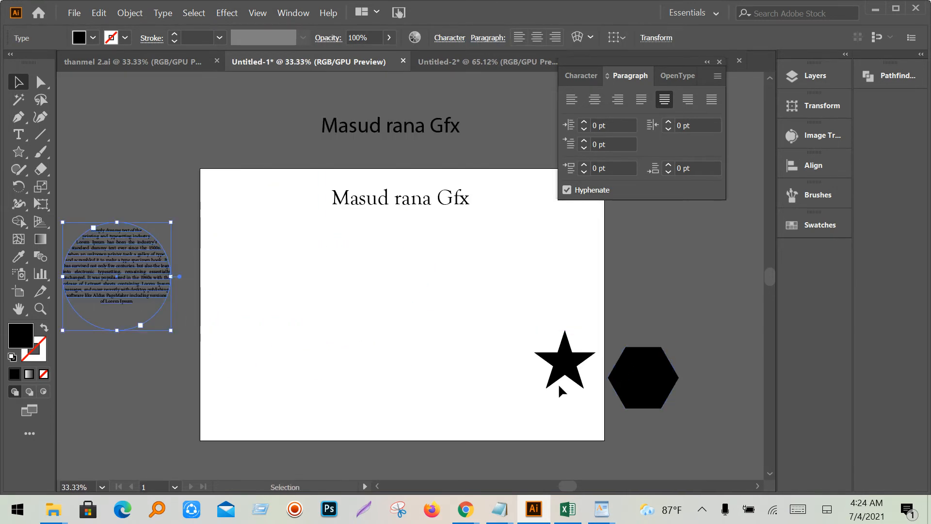
- Drag the star and hexagon onto the artboard, enlarging the hexagon beside the star
drag(563, 372, 461, 390)
drag(374, 350, 323, 343)
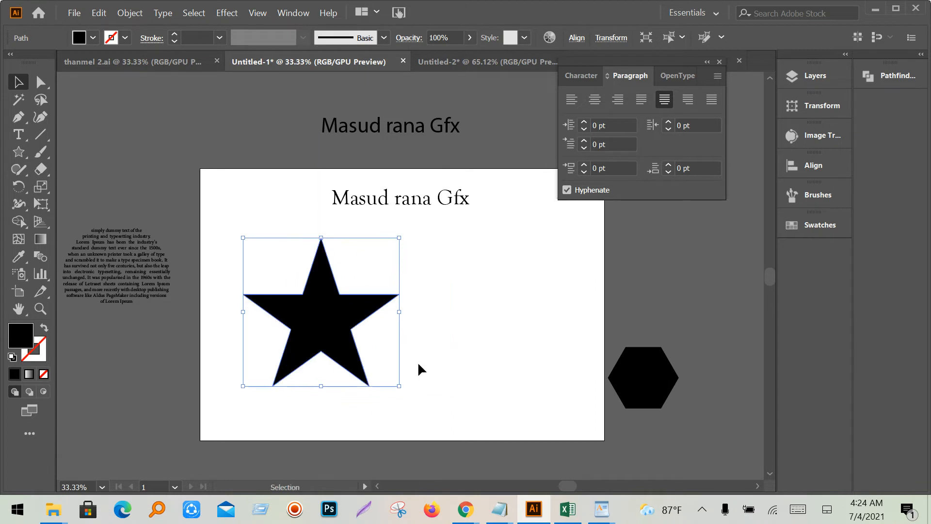
drag(644, 387, 561, 405)
drag(497, 369, 545, 359)
click(18, 152)
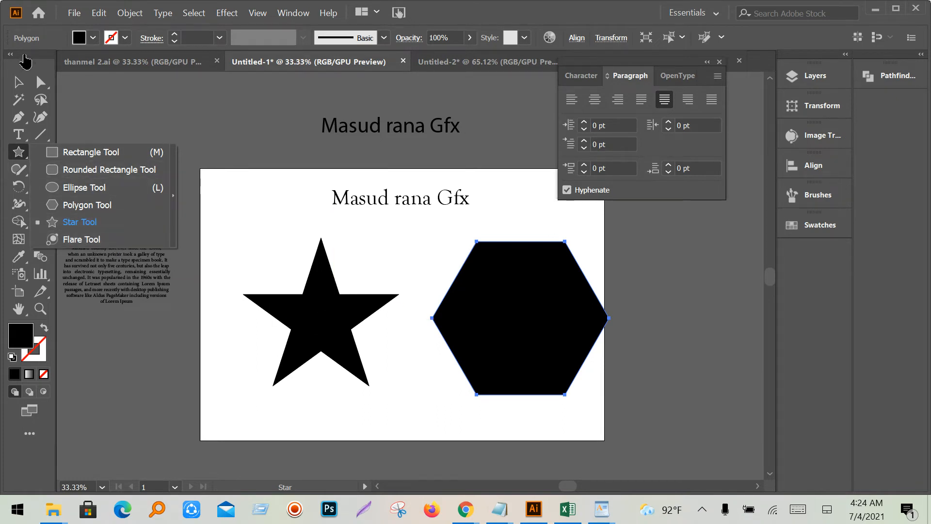
click(19, 82)
mouse_move(465, 510)
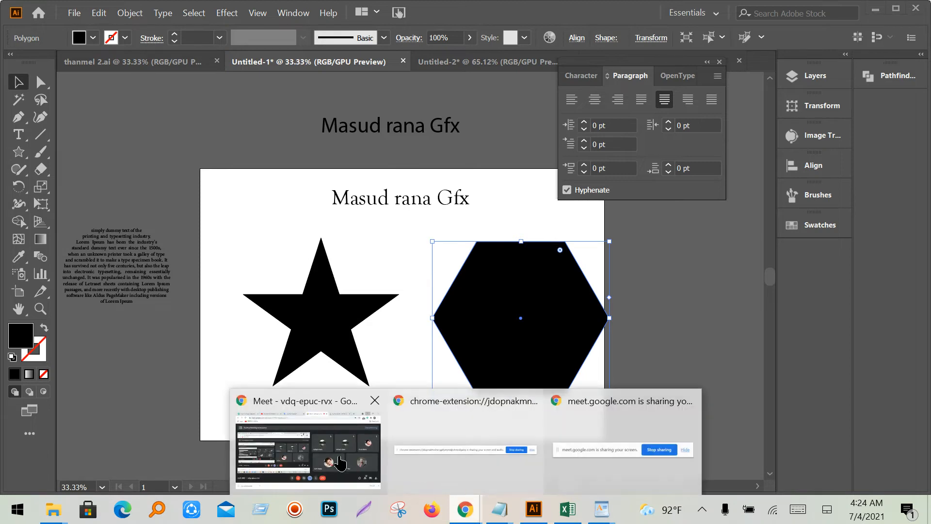
click(340, 463)
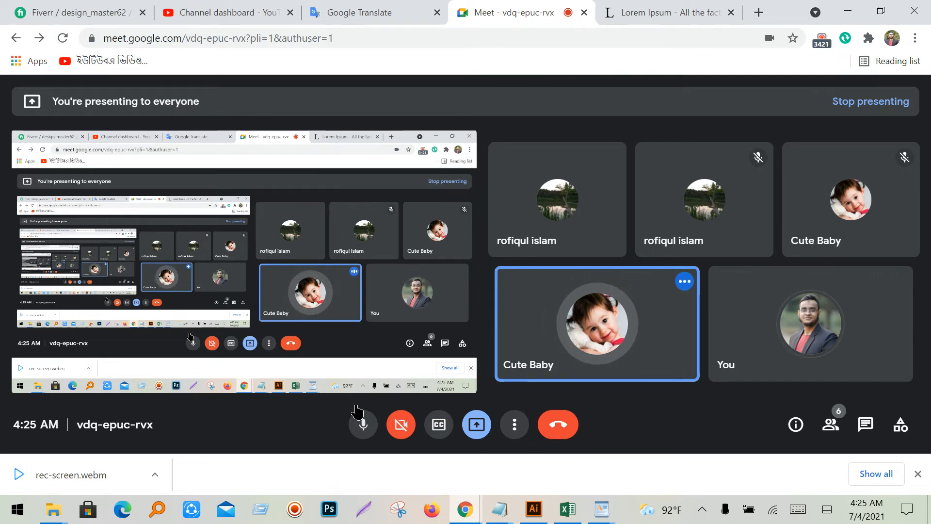
click(534, 509)
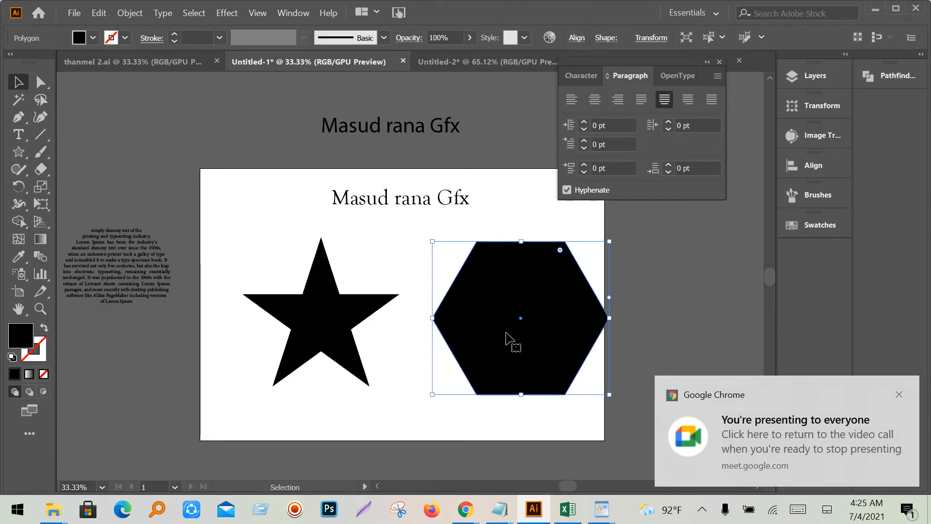
- Move the hexagon further right and delete the old star
drag(511, 339, 571, 336)
click(320, 334)
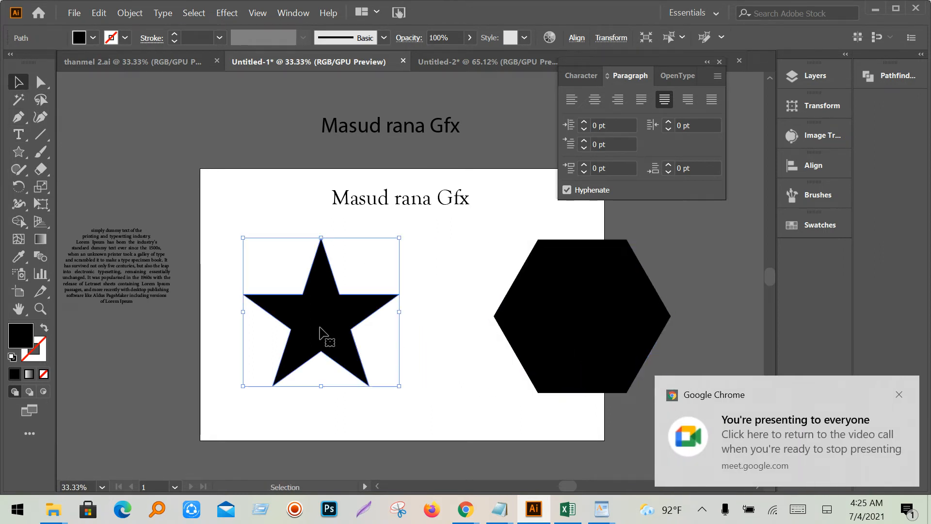
alt+scroll(320, 334, up, 1)
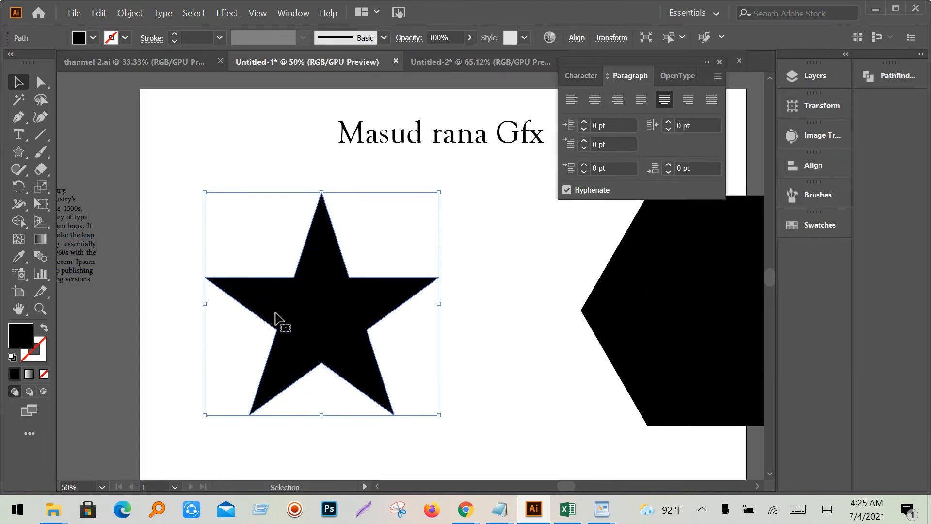
key(Delete)
- Draw a new tilted five-point star and move it down and to the right
click(19, 155)
drag(268, 260, 352, 336)
click(18, 81)
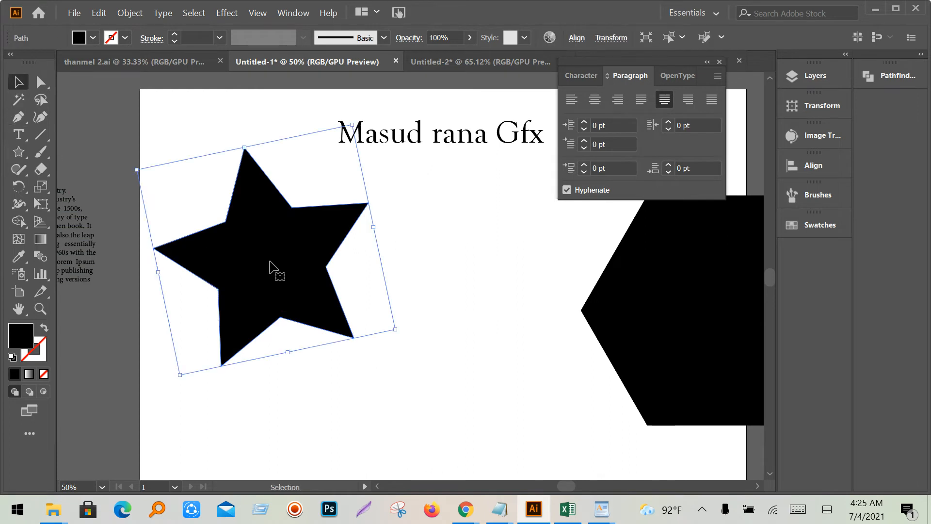
drag(267, 262, 343, 318)
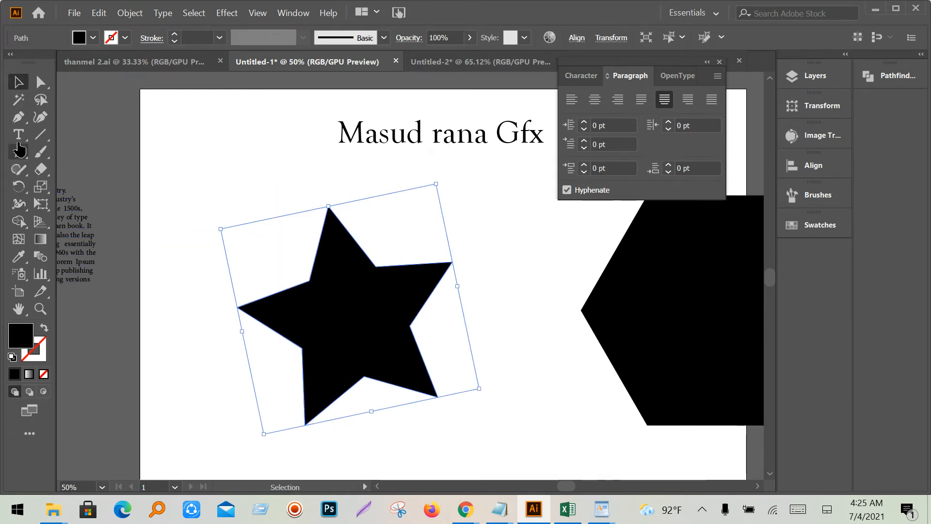
- Choose the Area Type Tool from the Type tool flyout
click(19, 136)
click(20, 142)
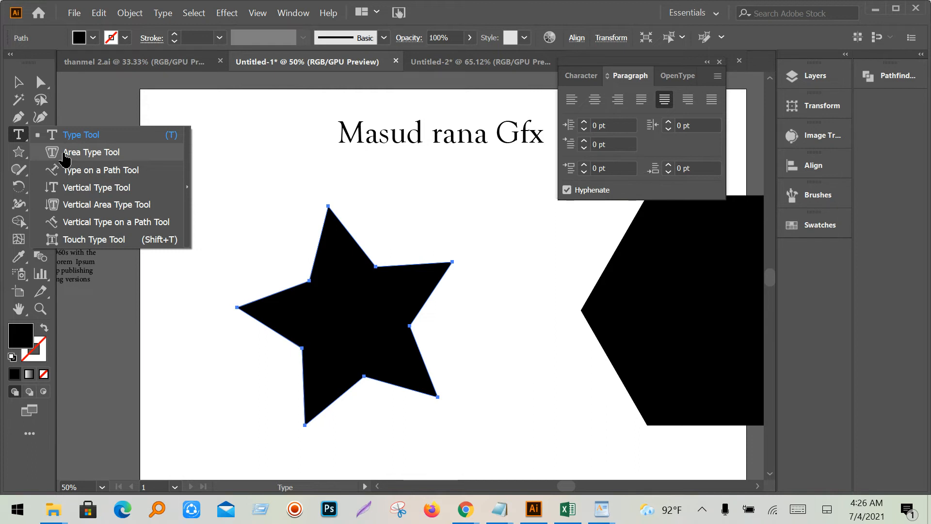
click(65, 155)
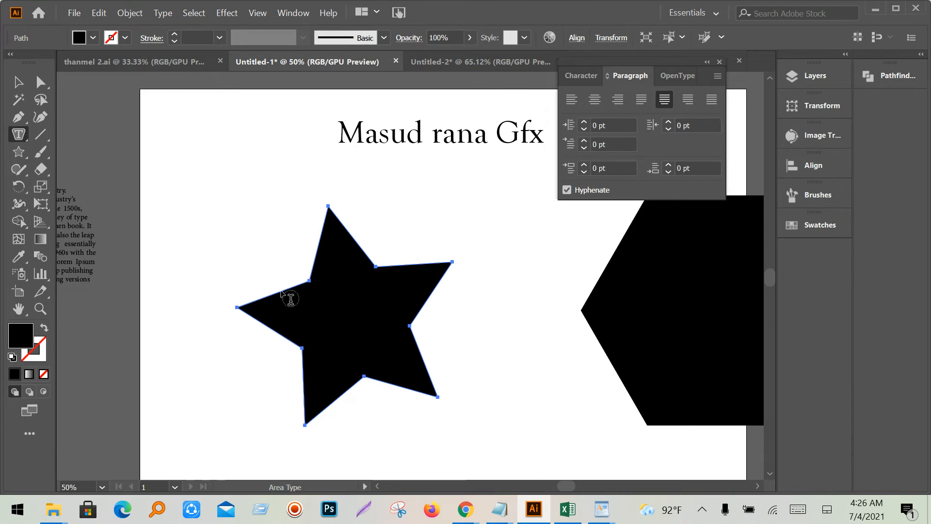
- Turn the star's outline into an area-type frame filled with Lorem ipsum placeholder text
click(285, 300)
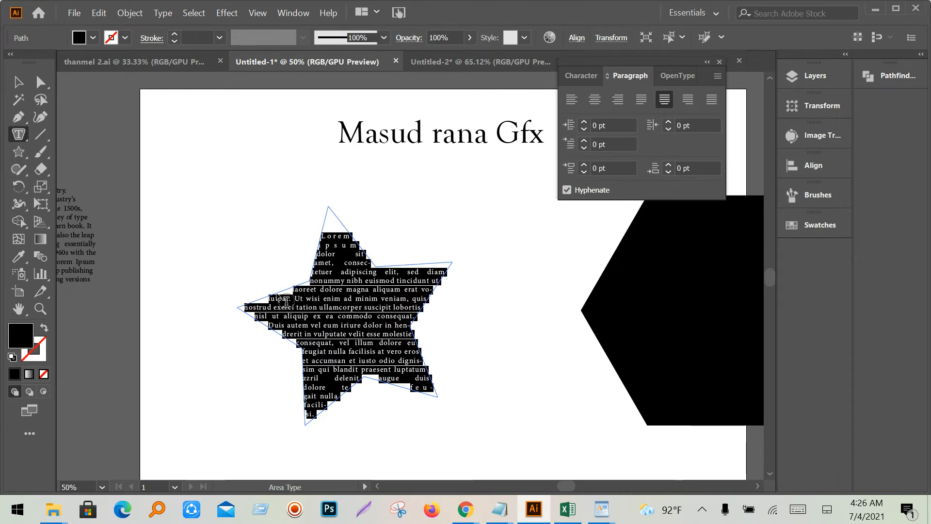
click(376, 360)
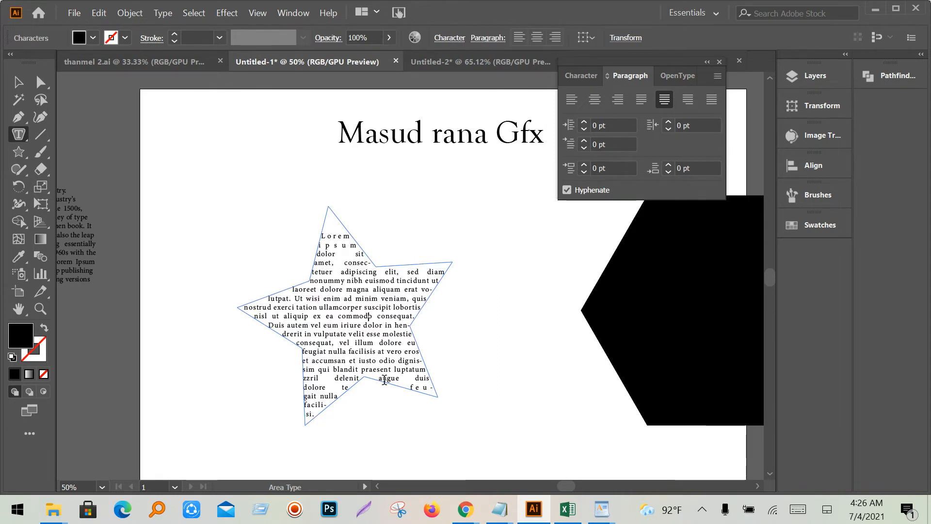
scroll(384, 380, up, 2)
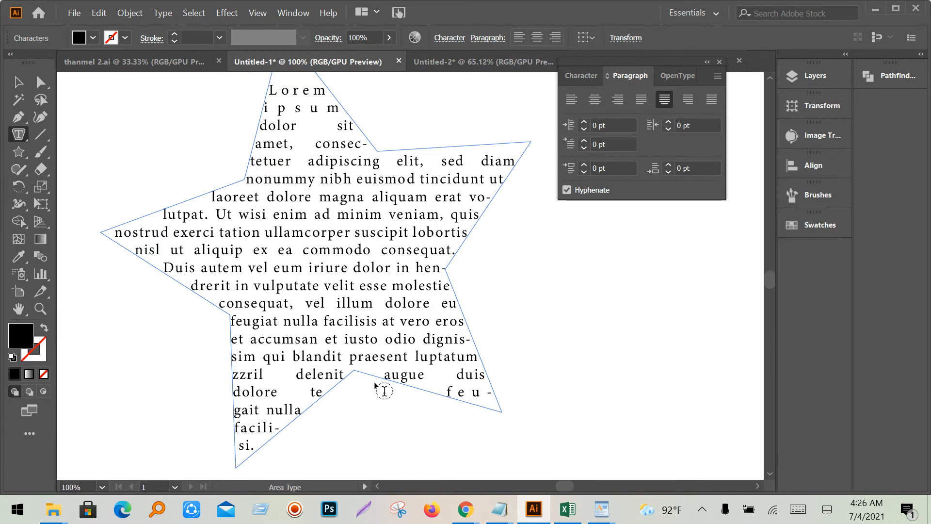
scroll(381, 383, up, 1)
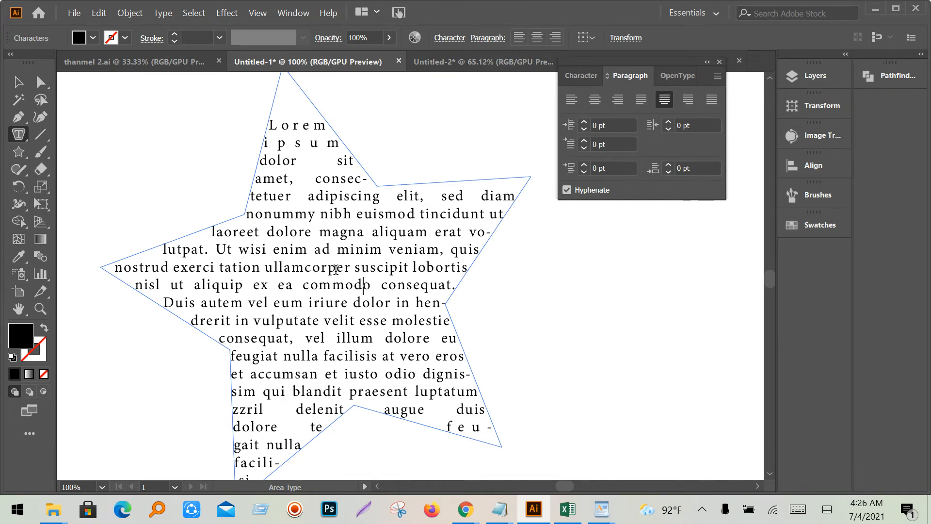
- Replace all the placeholder text with several new lines of typed letters
key(ctrl+a)
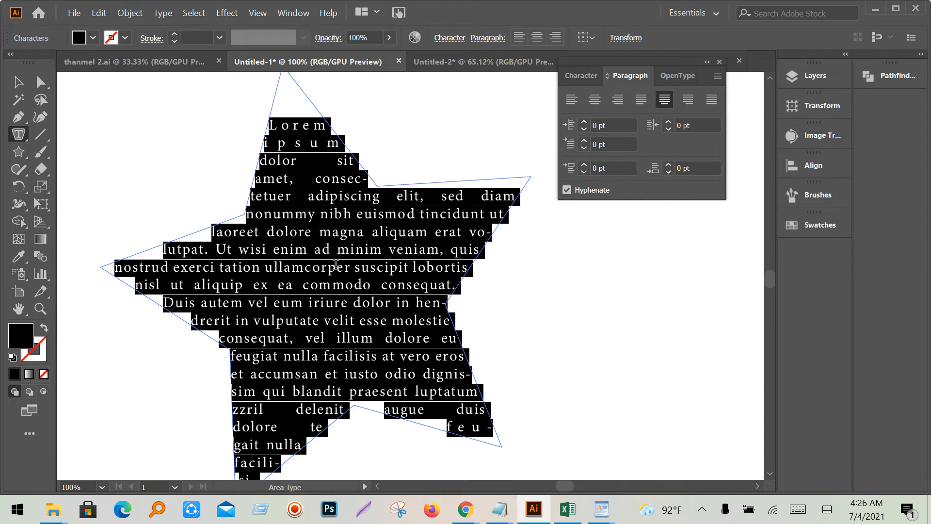
text(gdudf- gvc)
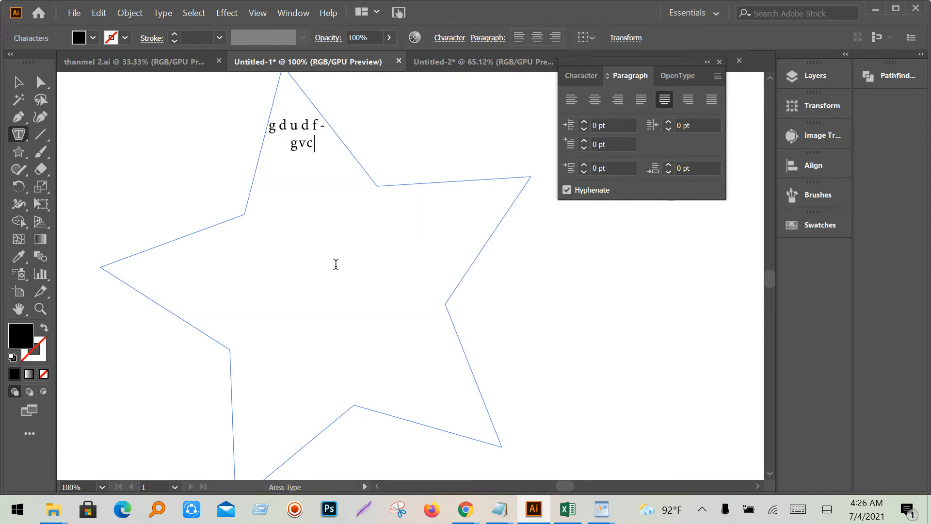
text(vvc- cccccc)
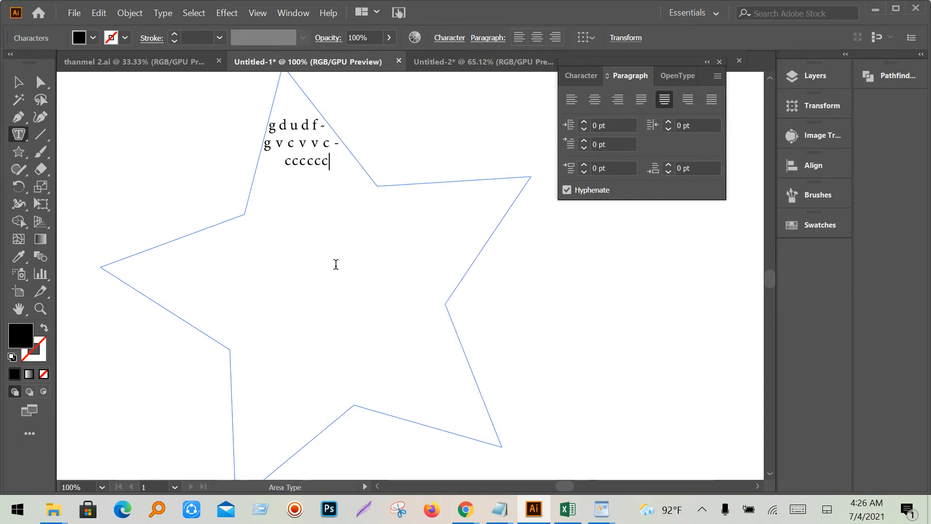
text(cccccc cccccccccccccccccccccccccccccccccfy)
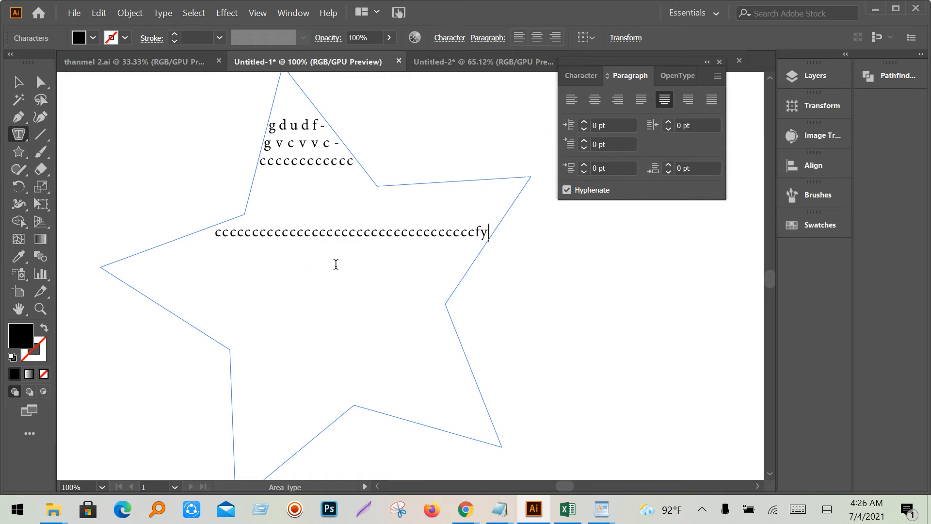
text(- wjhgqvuu)
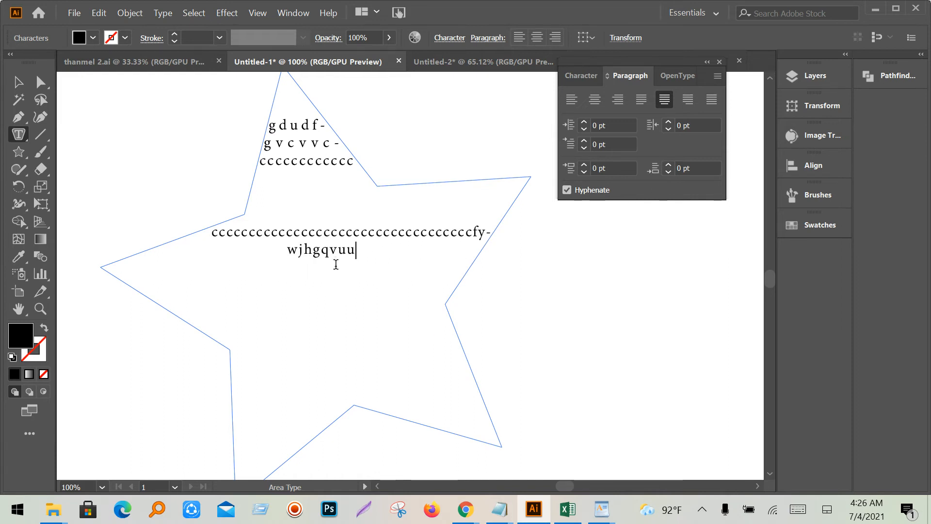
text(wys)
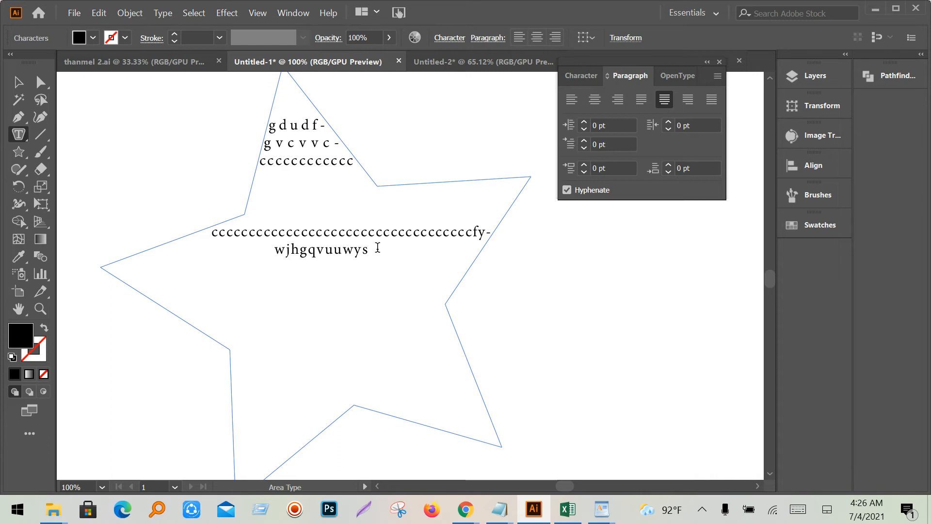
mouse_move(466, 509)
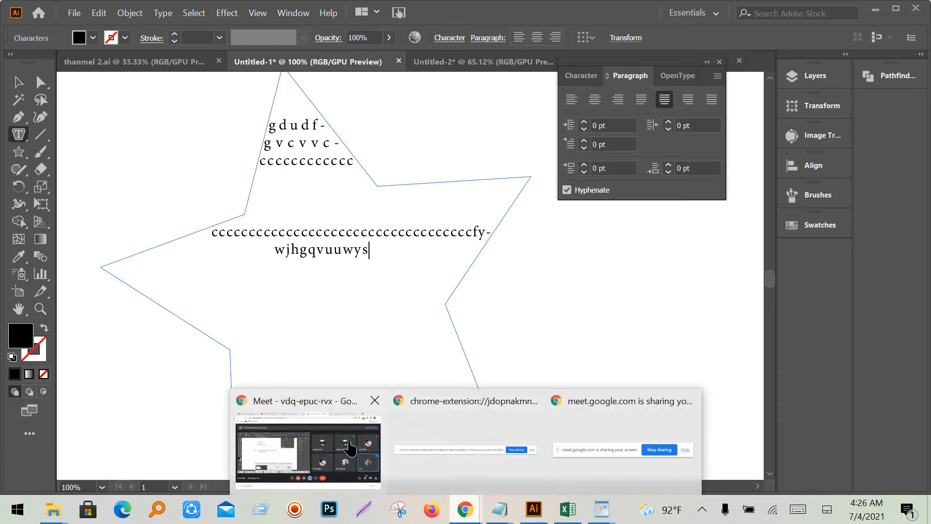
click(342, 447)
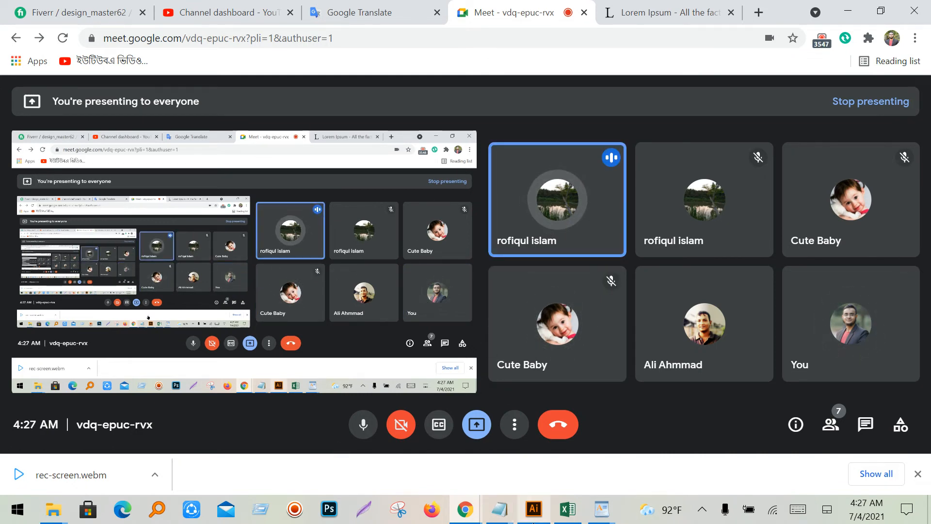
click(534, 509)
click(12, 88)
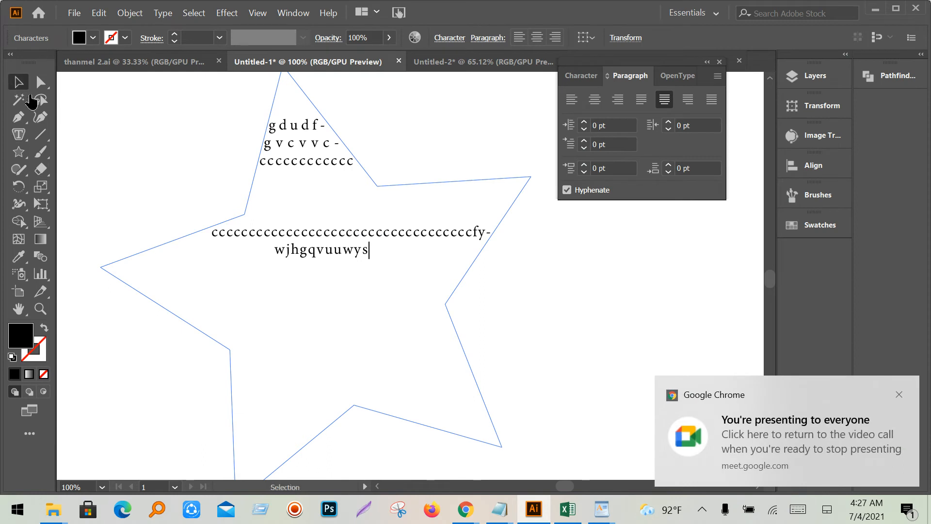
- Replace the text star with a large black ellipse-tool circle and try putting area text on its edge
key(Delete)
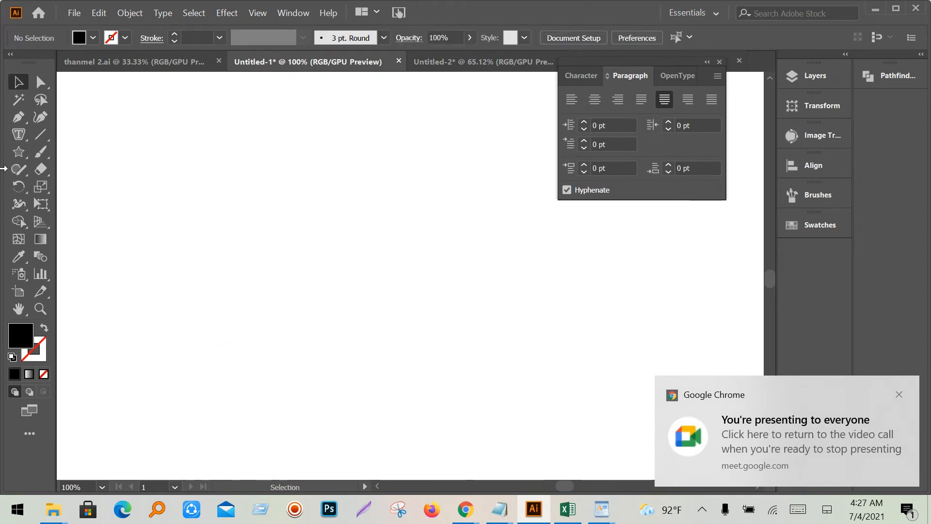
click(18, 153)
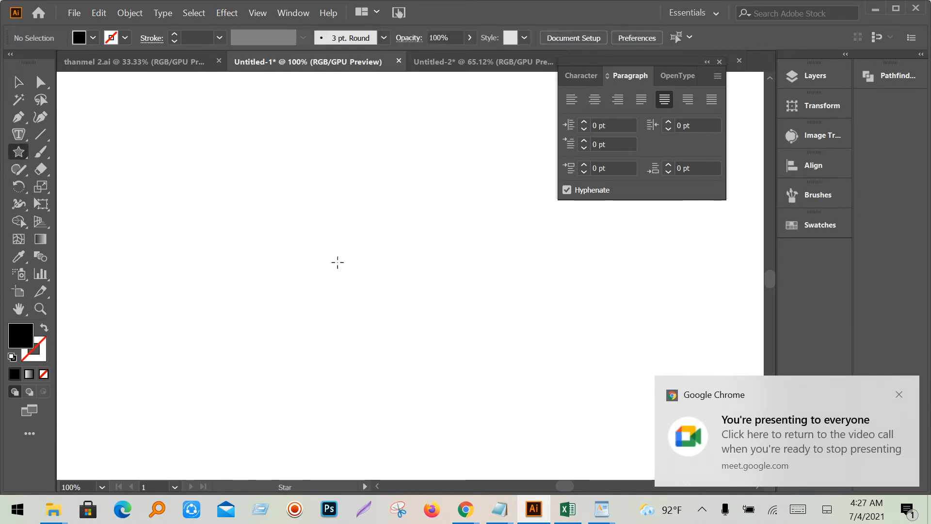
click(17, 151)
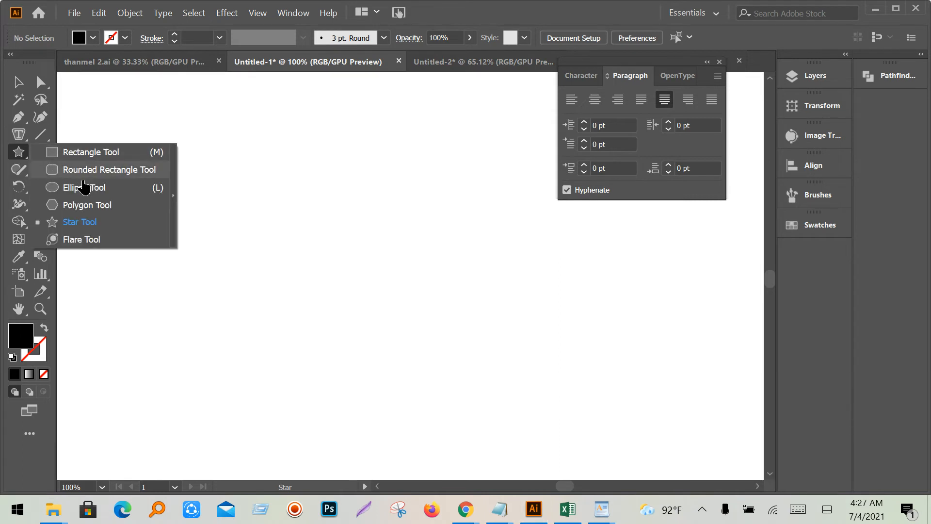
click(87, 187)
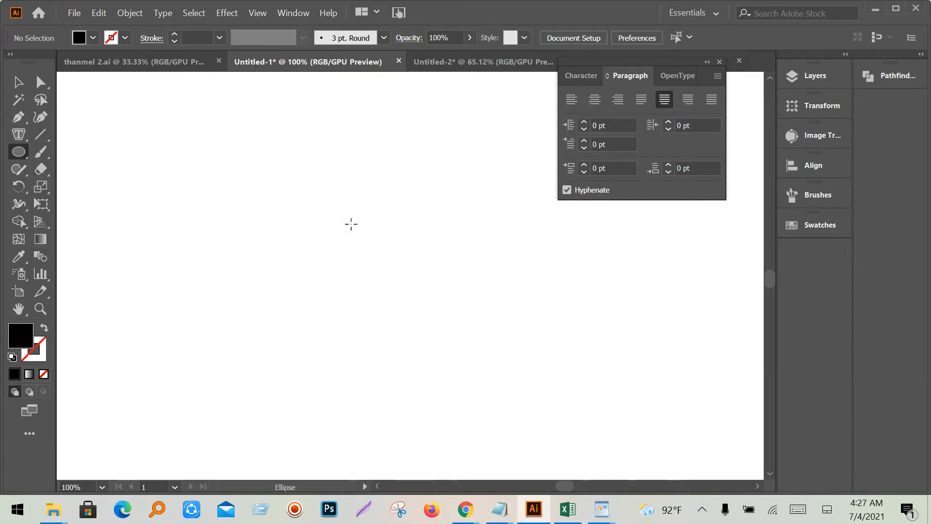
drag(352, 225, 462, 353)
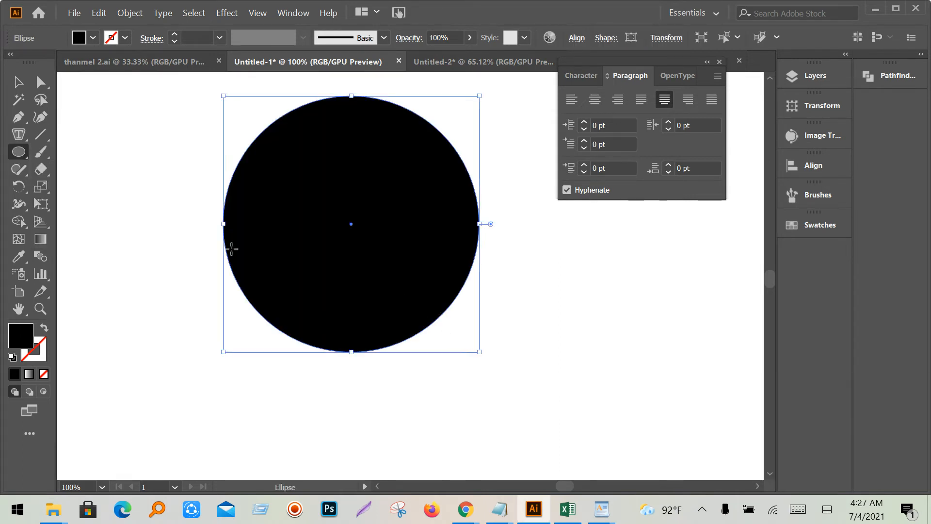
click(18, 134)
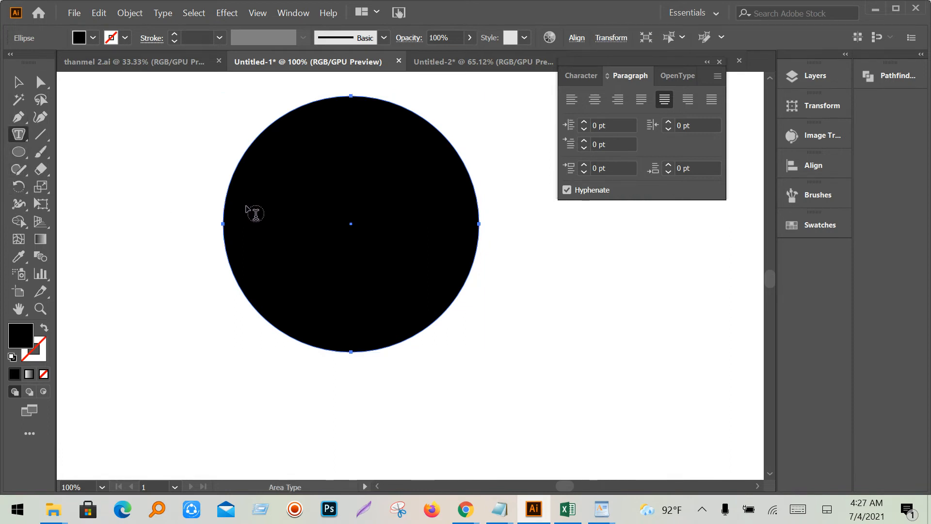
click(237, 208)
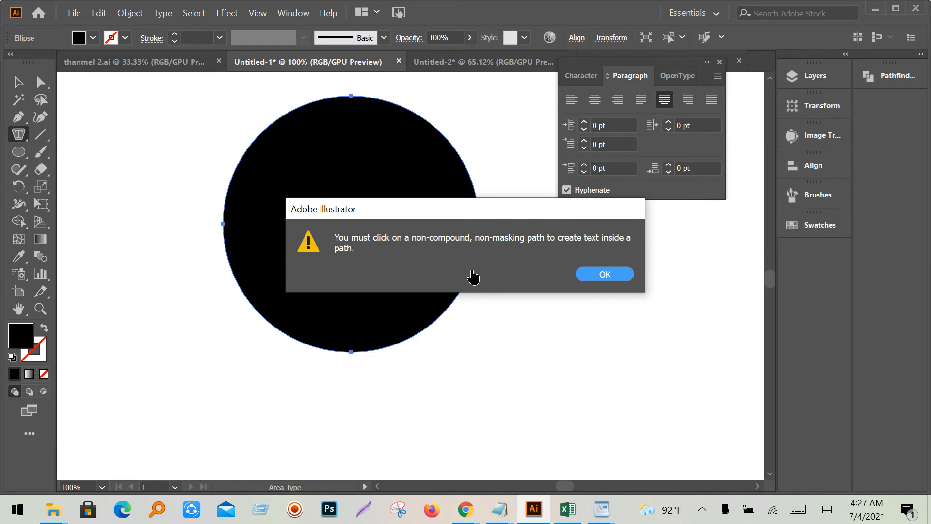
- Dismiss the warning, fill the circle with placeholder area text, then undo back to a plain circle
click(599, 275)
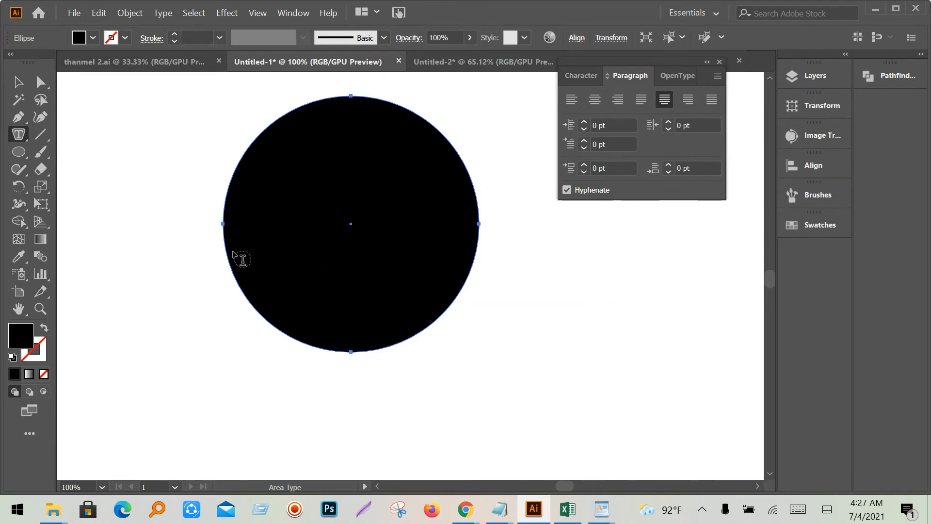
scroll(218, 250, up, 2)
scroll(291, 246, up, 1)
drag(368, 226, 267, 269)
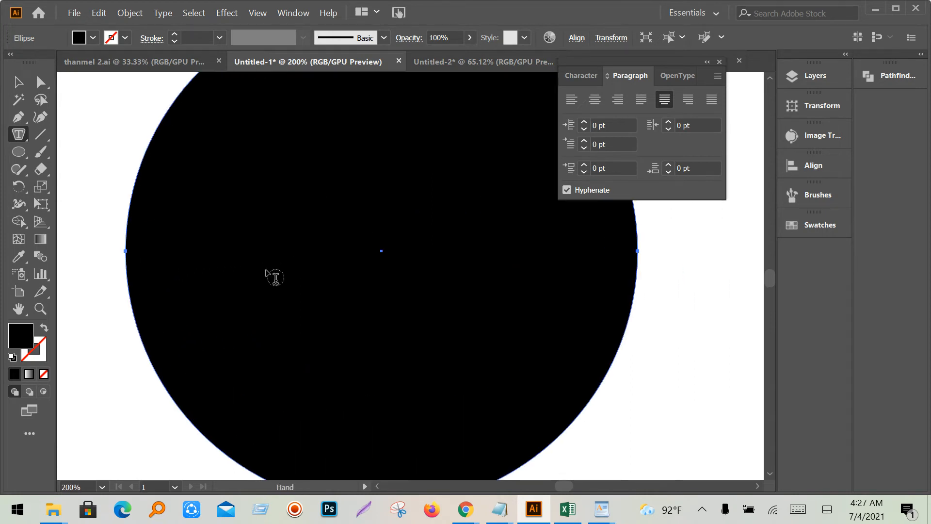
scroll(103, 267, up, 2)
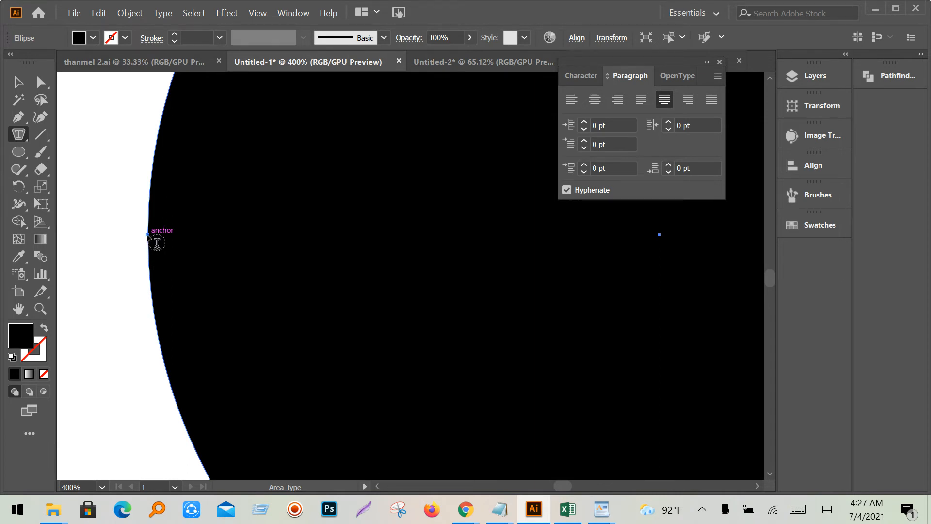
click(157, 243)
scroll(275, 250, down, 3)
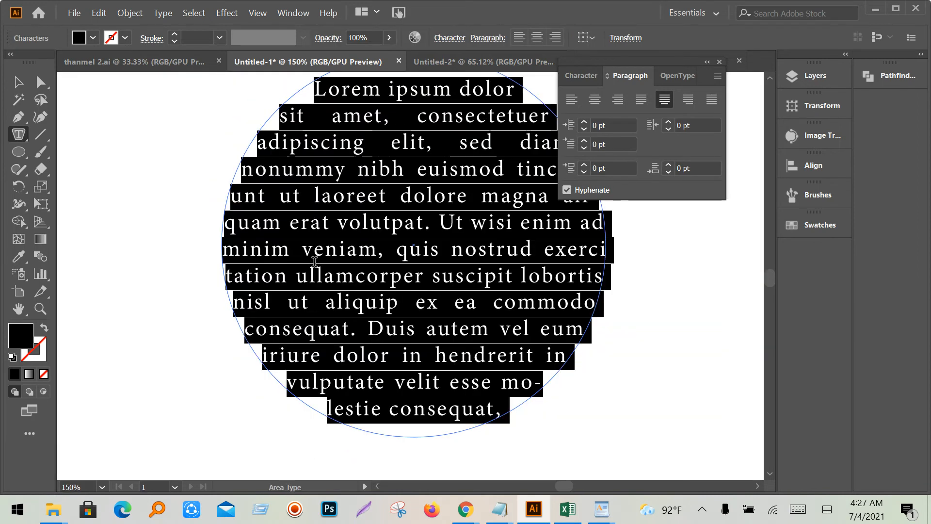
key(ctrl)
key(ctrl+z)
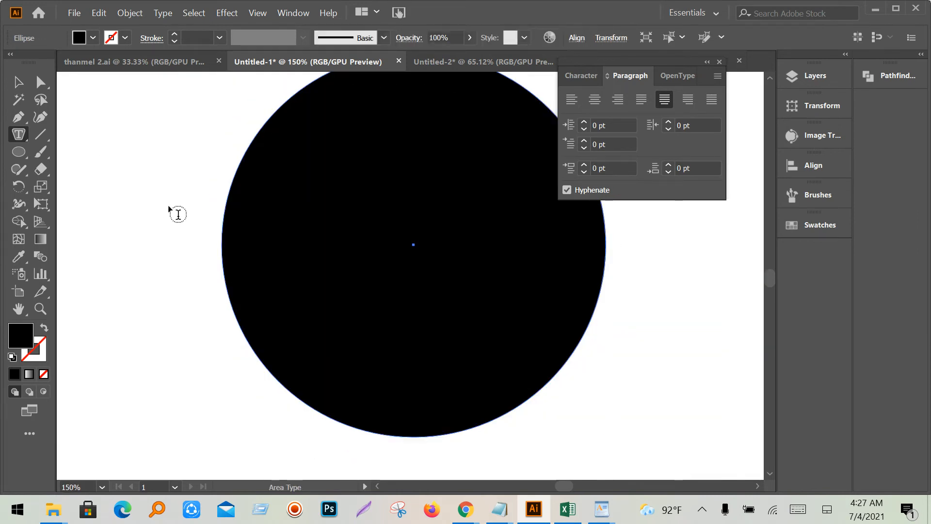
- Try area text on the circle's edge again and dismiss the non-compound path warning
scroll(223, 222, up, 3)
scroll(223, 222, up, 1)
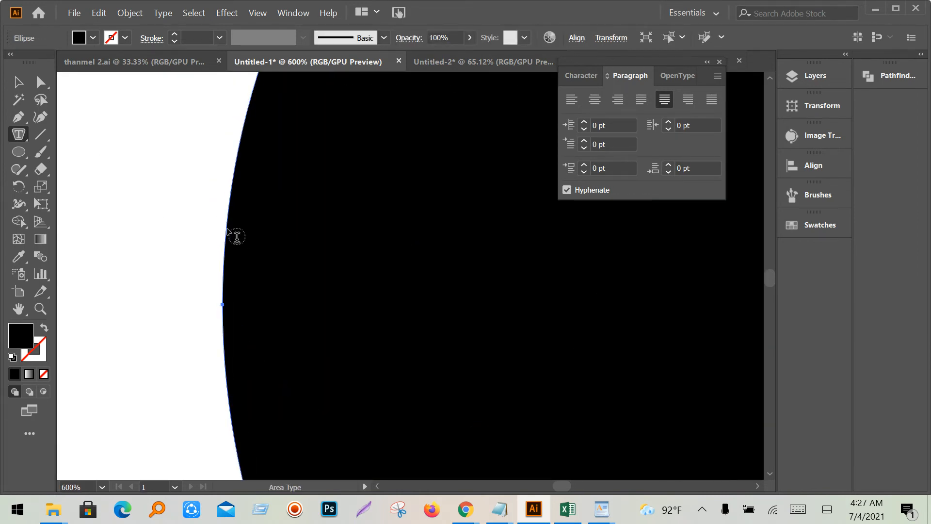
click(238, 237)
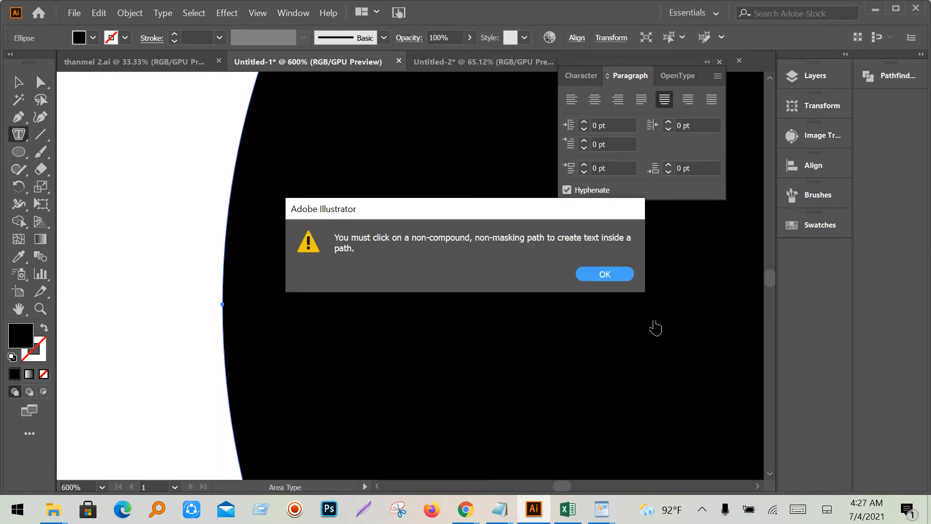
click(605, 274)
- Switch back to the Google Meet call window from the Chrome taskbar previews
scroll(314, 322, down, 2)
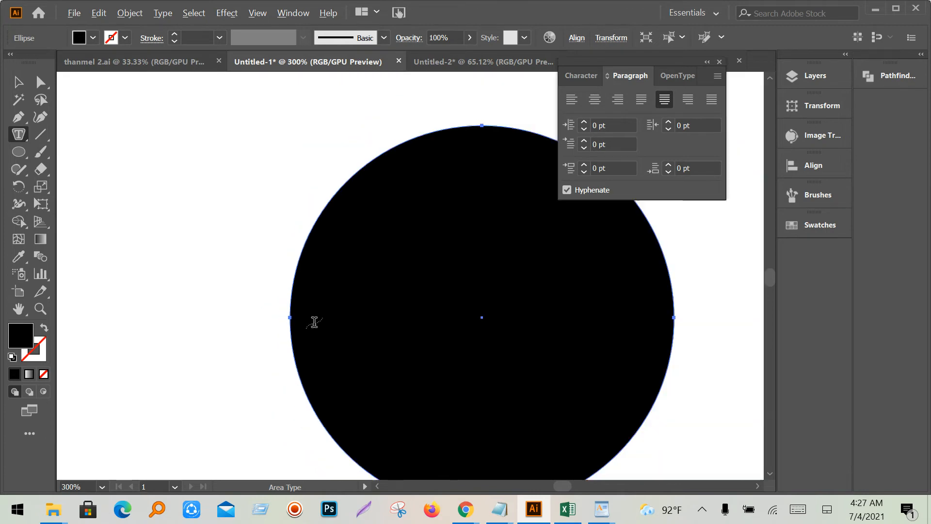
scroll(314, 322, down, 2)
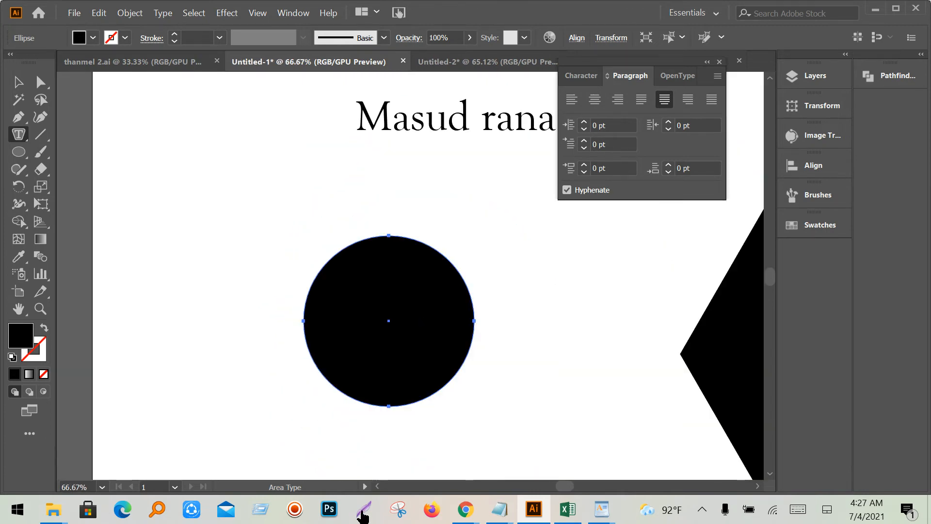
mouse_move(465, 510)
click(332, 443)
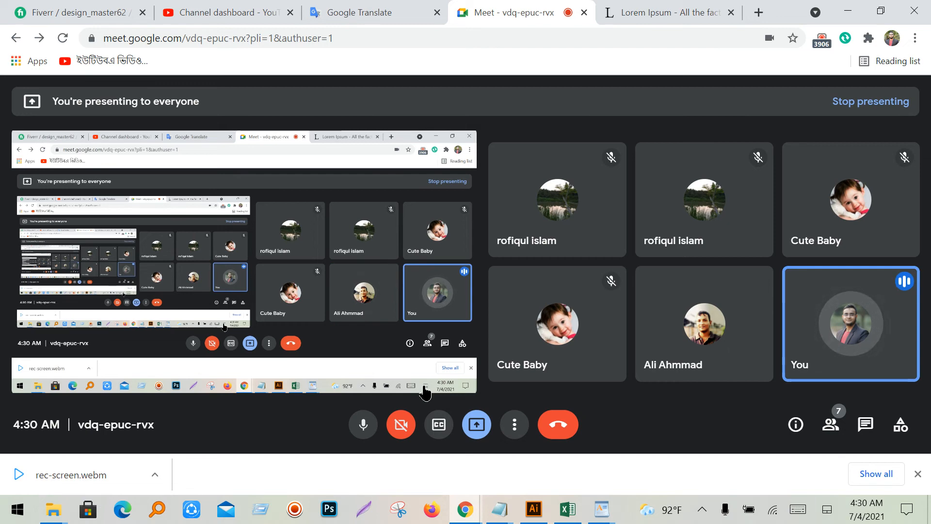
- Switch from the Meet call to the Illustrator document via its taskbar icon
click(534, 509)
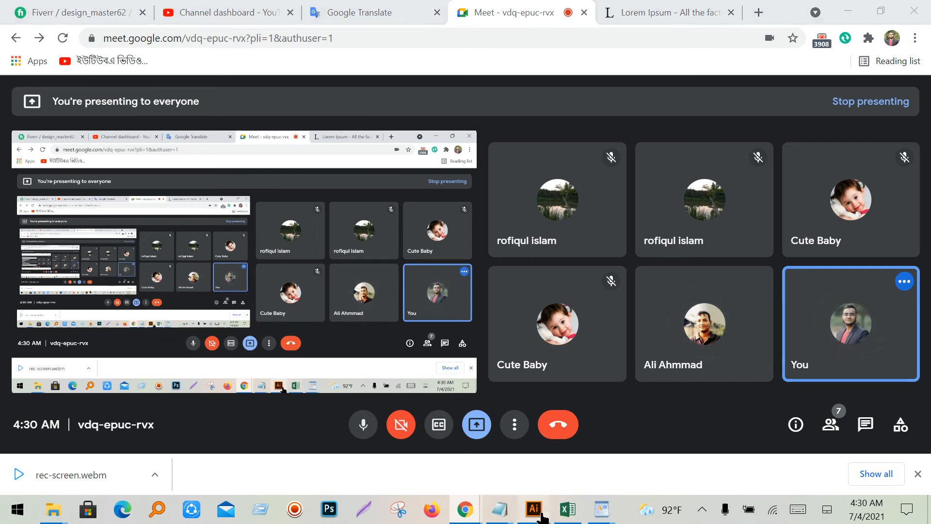
- Dismiss the non-compound path warning, switch to the Selection tool, zoom out, and return to Meet
click(600, 363)
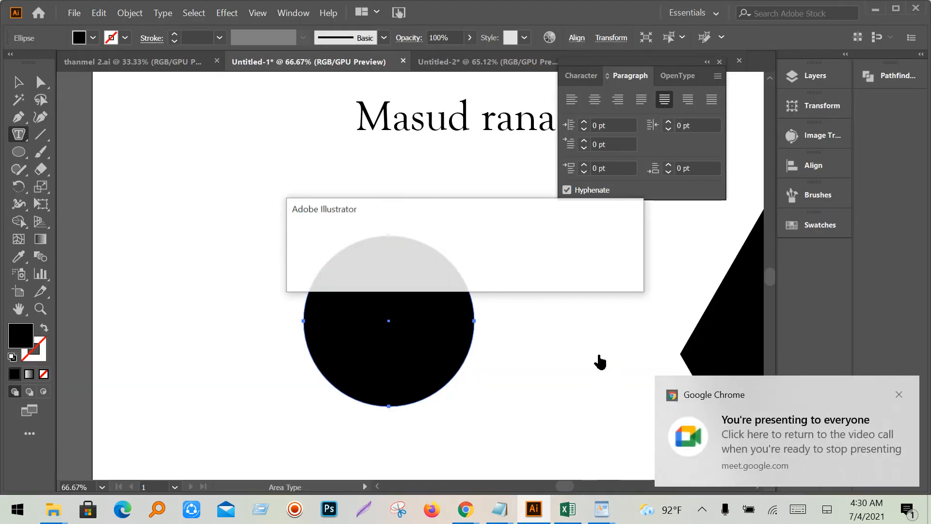
click(604, 275)
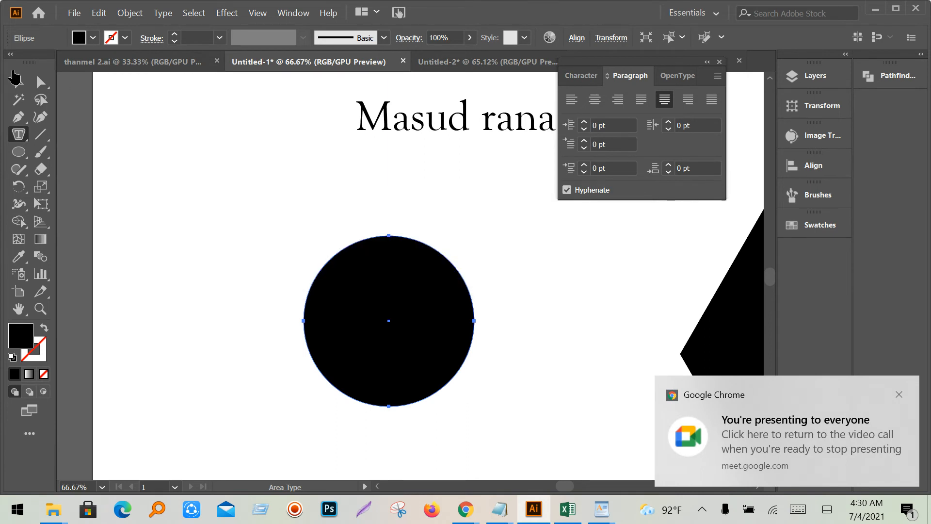
key(v)
scroll(510, 393, down, 4)
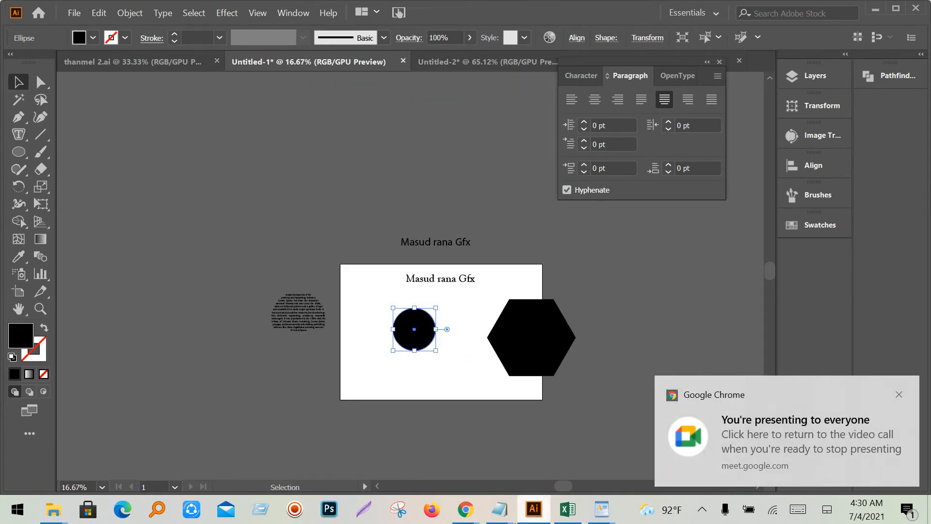
mouse_move(465, 509)
click(308, 449)
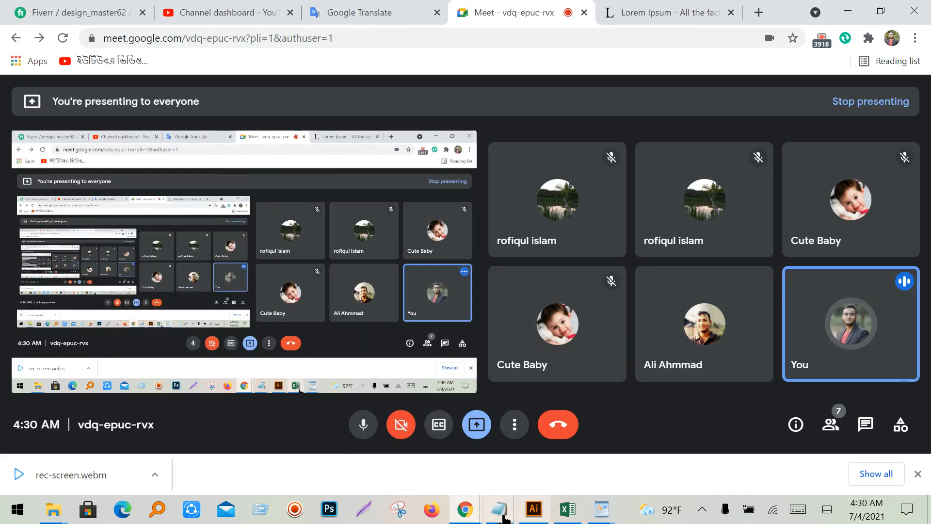
mouse_move(499, 509)
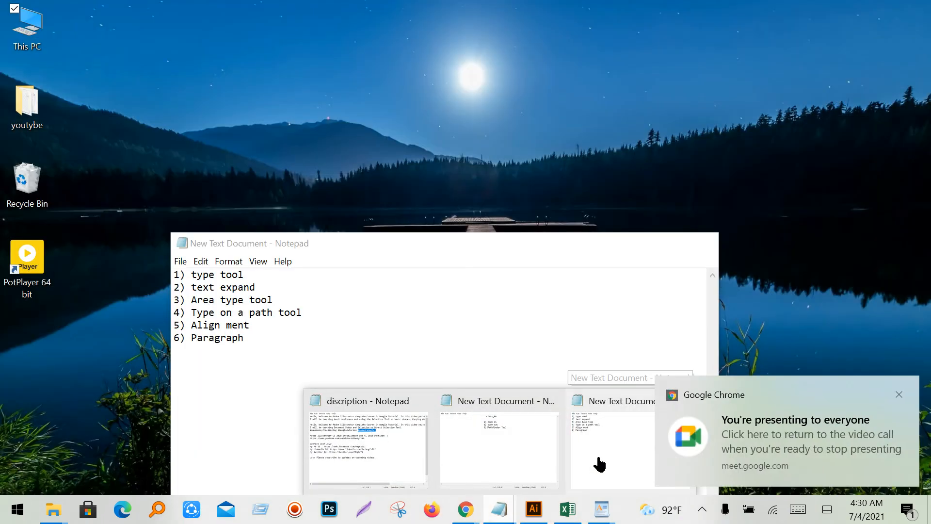
click(599, 461)
drag(467, 246, 500, 201)
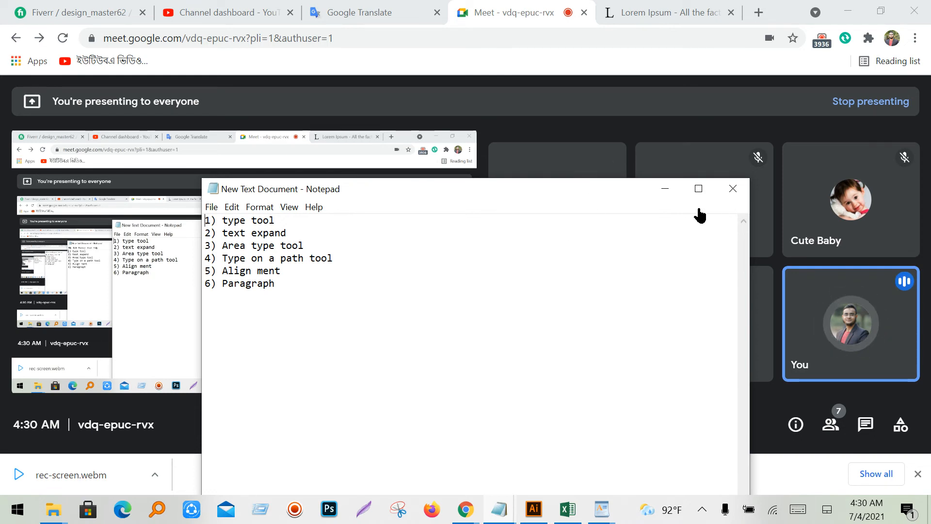
click(665, 188)
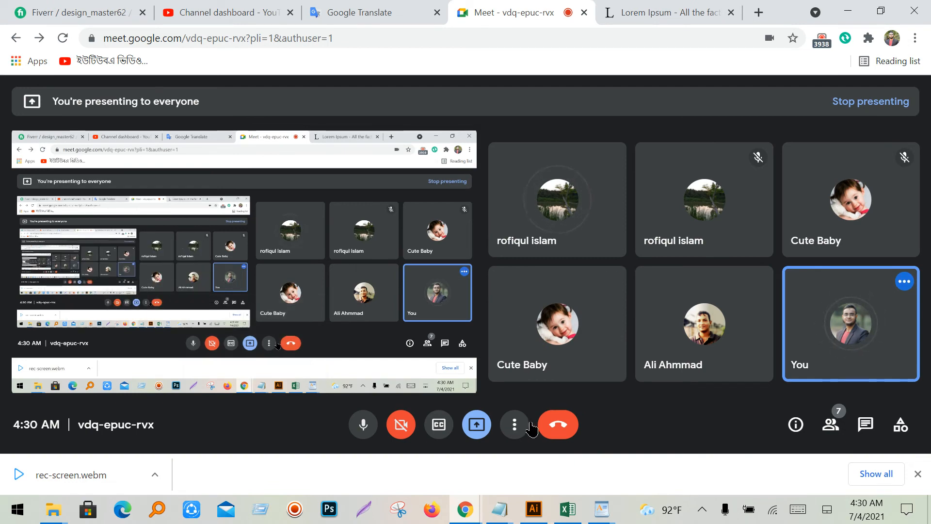
mouse_move(509, 500)
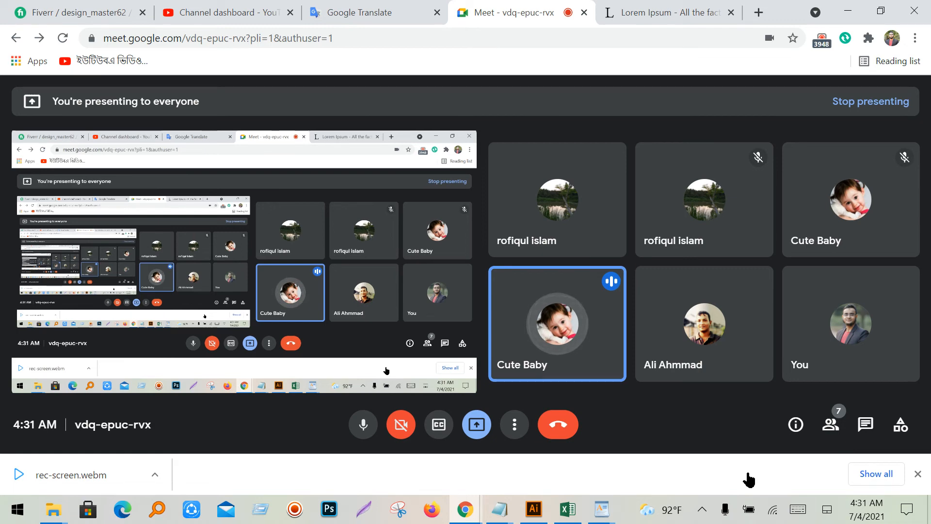
- Back in Illustrator, marquee-select and delete every object on and around the artboard
click(534, 509)
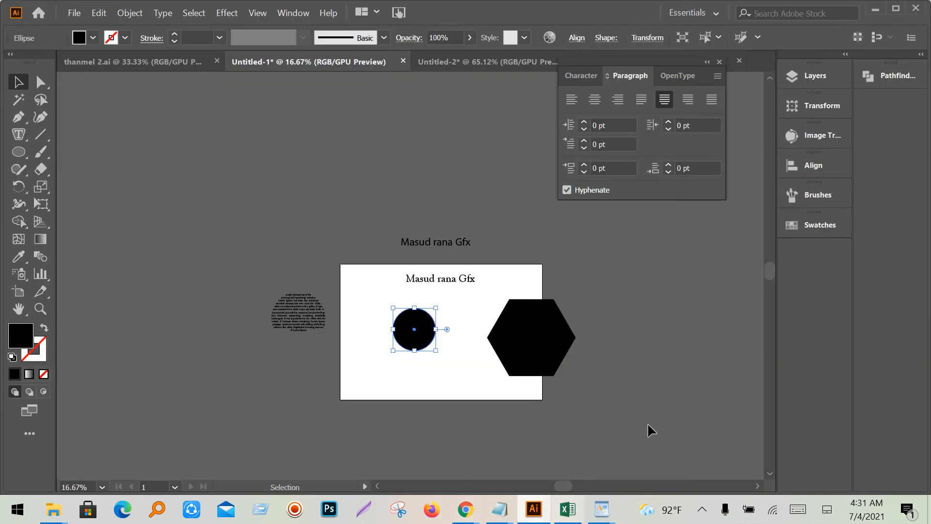
drag(210, 235, 576, 401)
key(Delete)
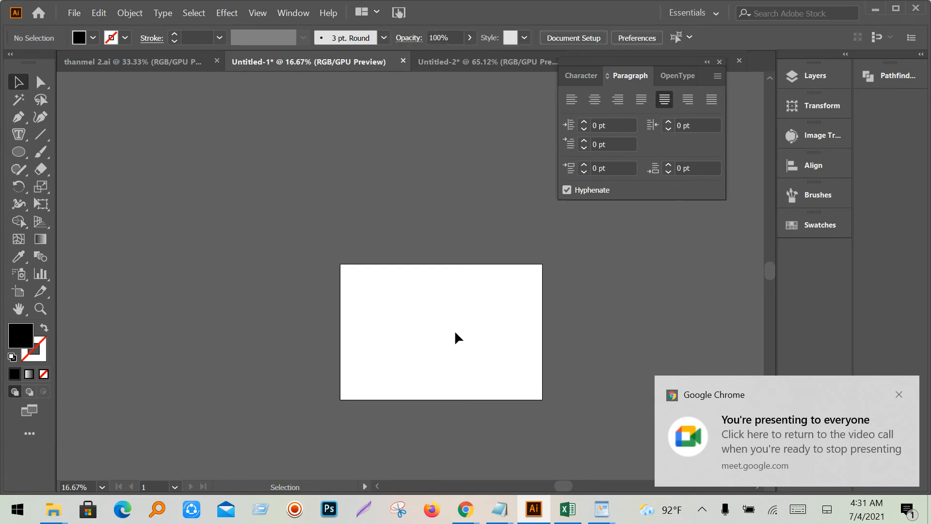
alt+scroll(458, 338, up, 1)
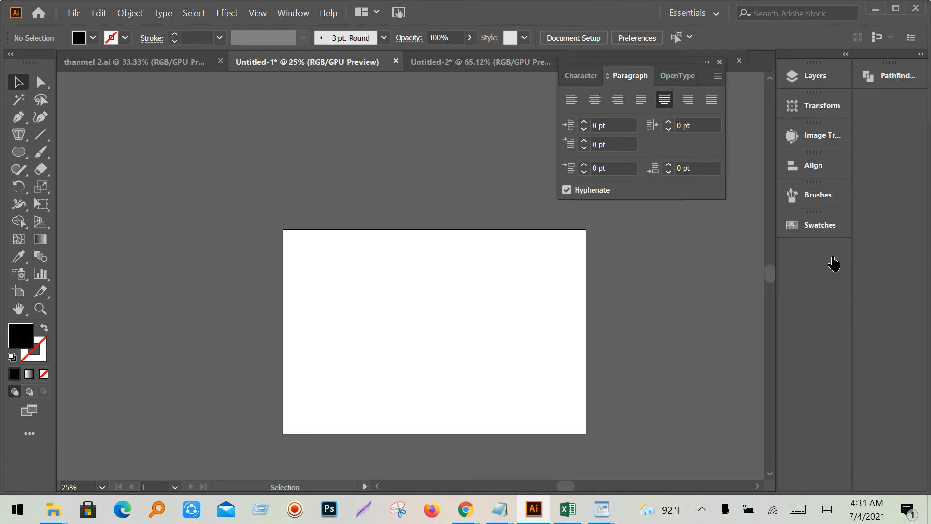
- Float the Pathfinder panel, draw a black square, and place overlapping copies diagonally
click(897, 77)
drag(759, 77, 669, 231)
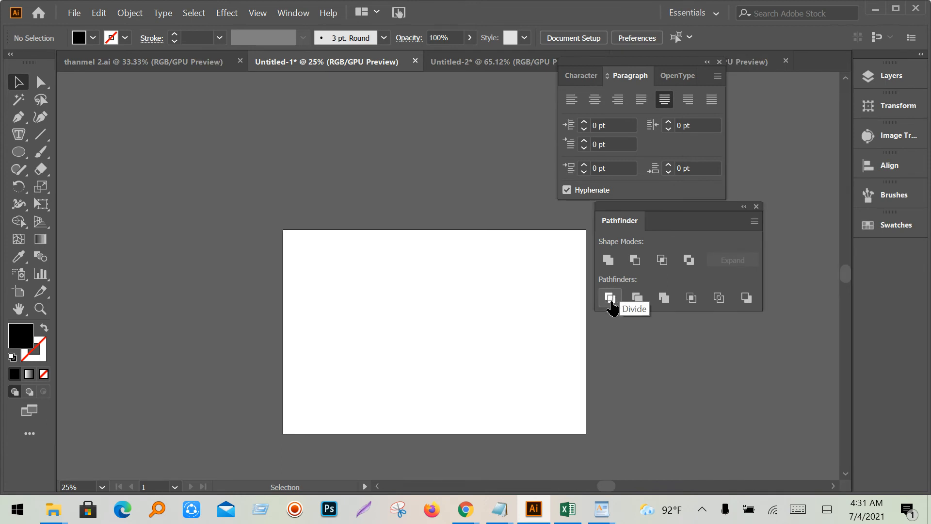
click(19, 151)
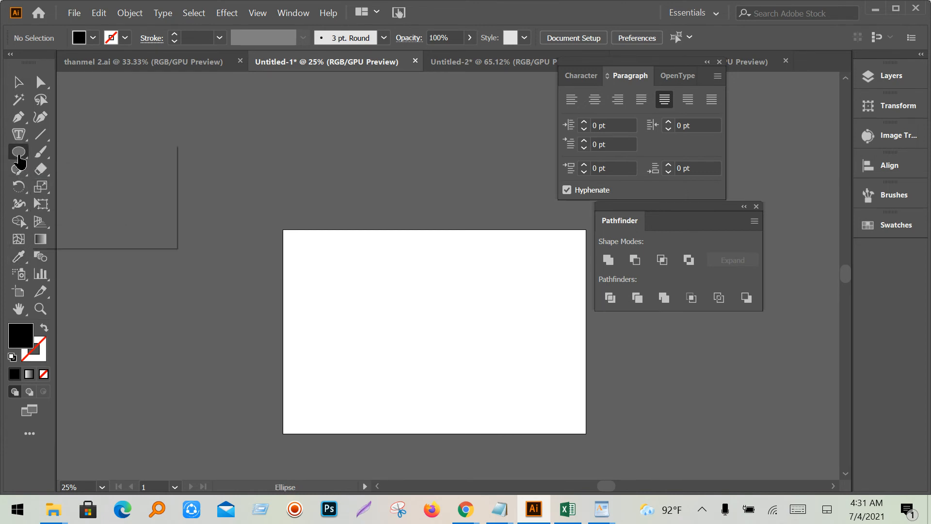
click(59, 154)
drag(375, 280, 416, 321)
click(18, 82)
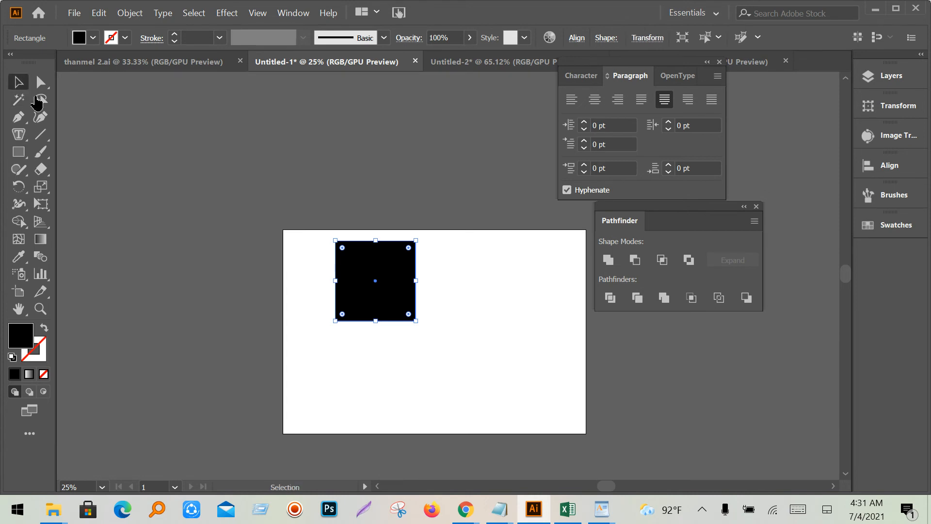
drag(384, 281, 409, 311)
- Fill the top-left square with red
click(358, 204)
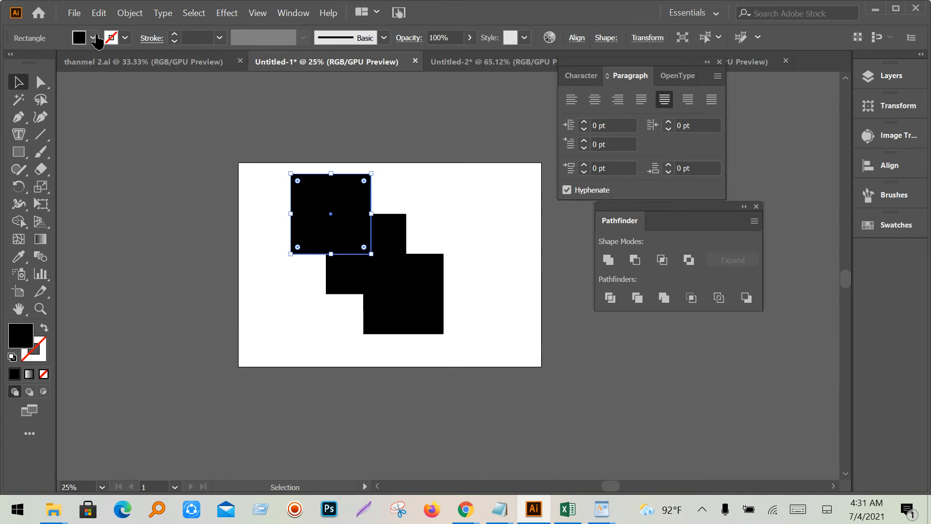
click(93, 39)
click(49, 64)
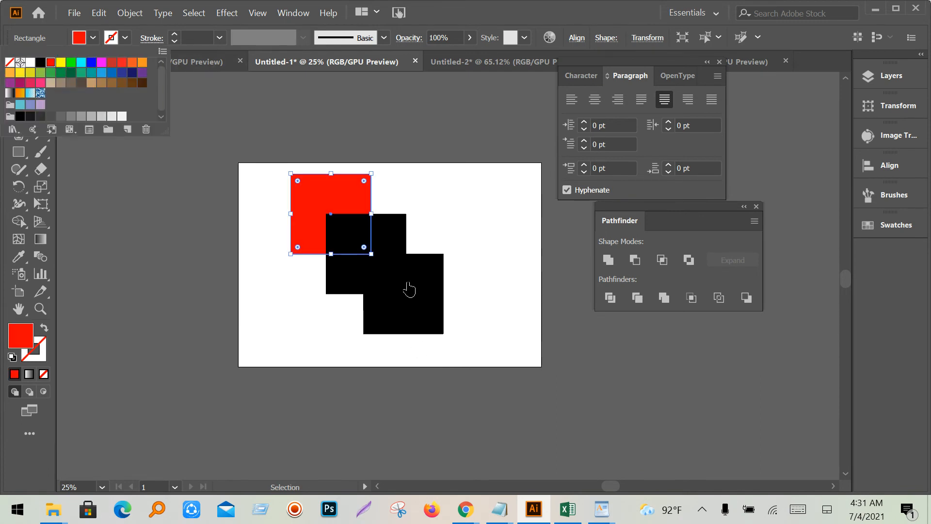
click(382, 240)
- Fill the middle square with brown
click(387, 242)
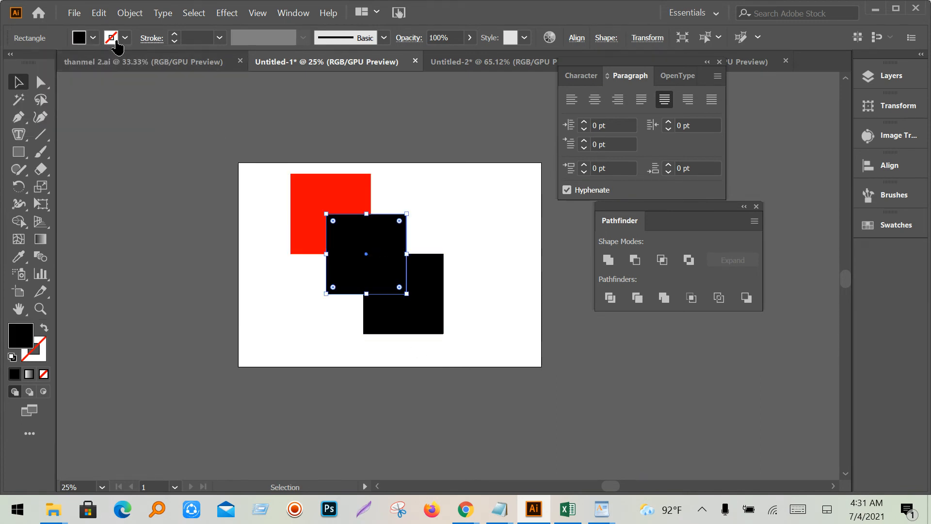
click(93, 39)
click(121, 64)
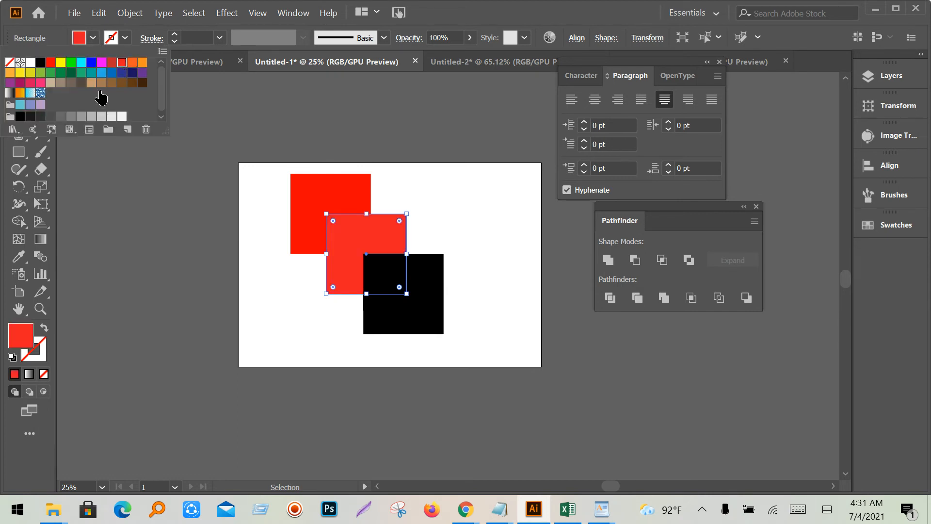
click(113, 83)
click(465, 262)
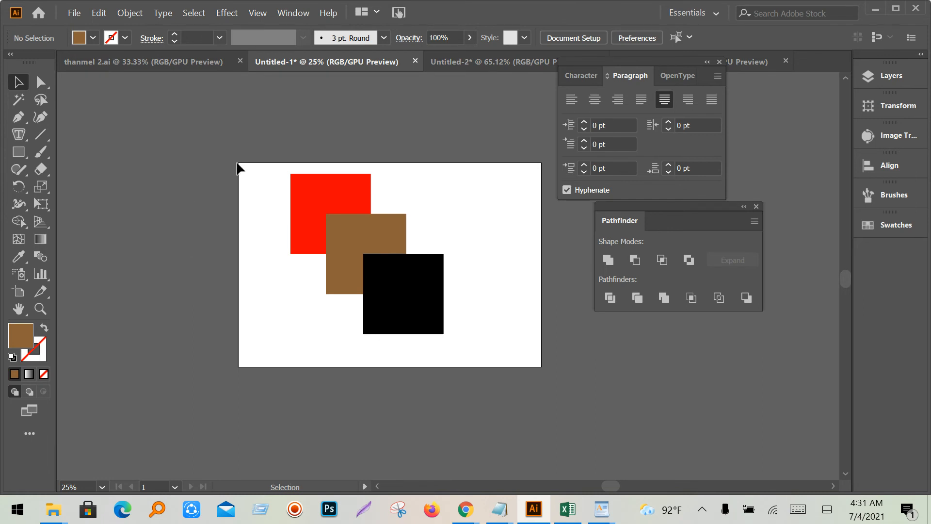
- Select all three squares, apply Pathfinder Divide, and ungroup the resulting pieces
drag(238, 167, 446, 343)
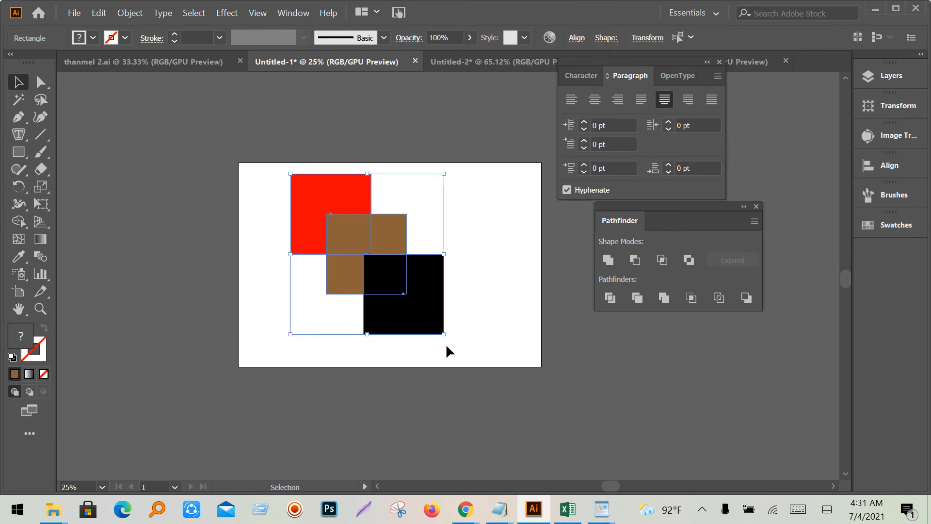
click(611, 299)
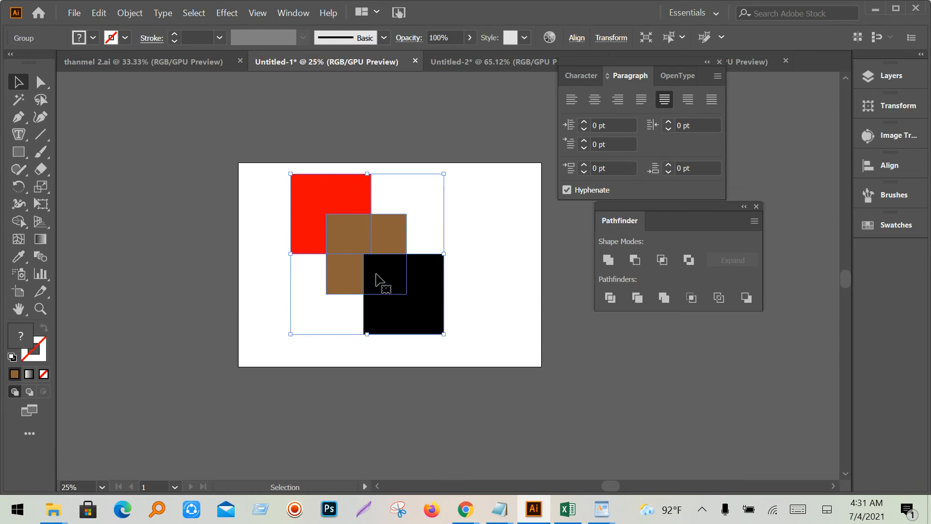
right_click(384, 260)
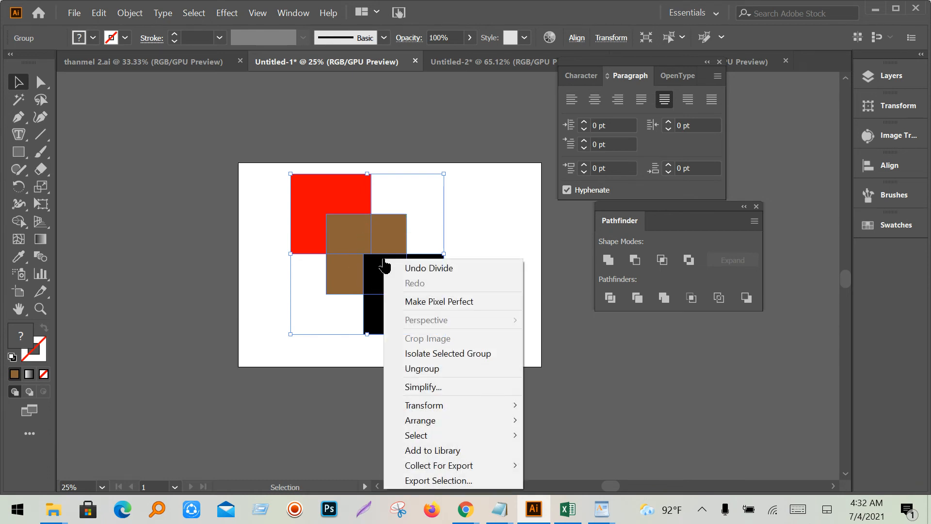
click(421, 368)
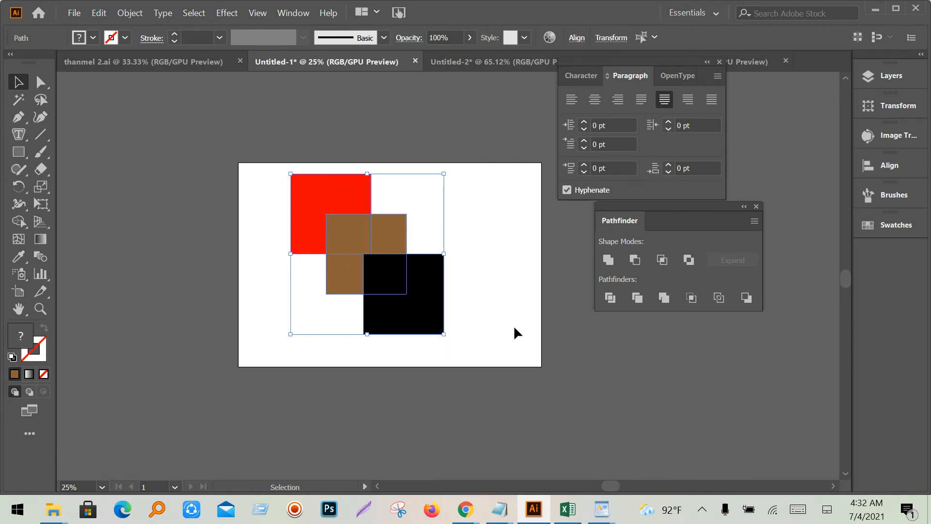
click(518, 194)
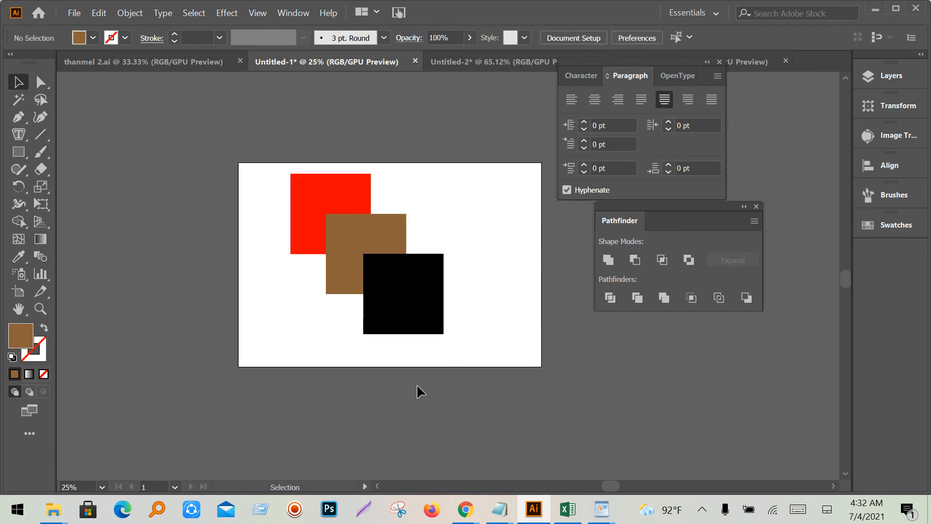
- Drag the L-shapes and small squares apart, then select all six and shrink them
drag(420, 335, 465, 354)
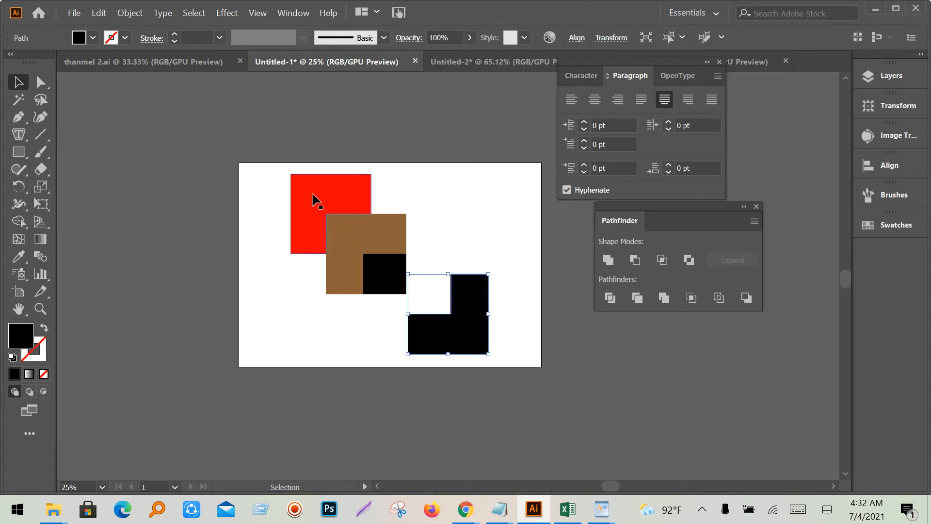
drag(314, 200, 315, 193)
drag(360, 245, 351, 230)
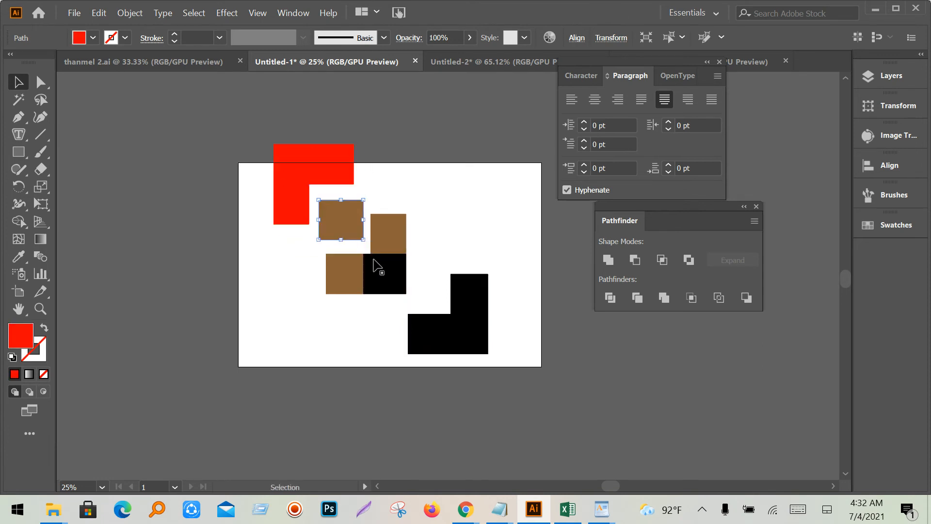
drag(387, 270, 400, 288)
click(441, 245)
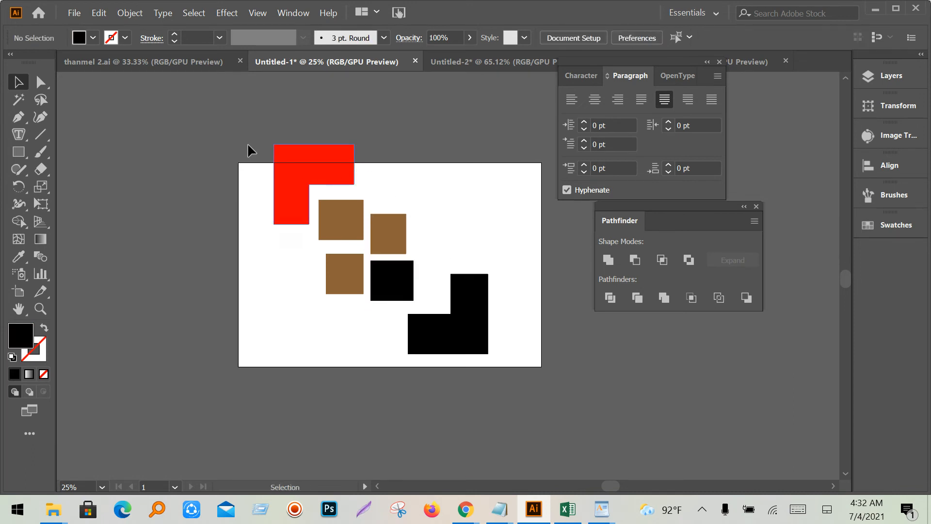
drag(249, 148, 450, 334)
click(510, 333)
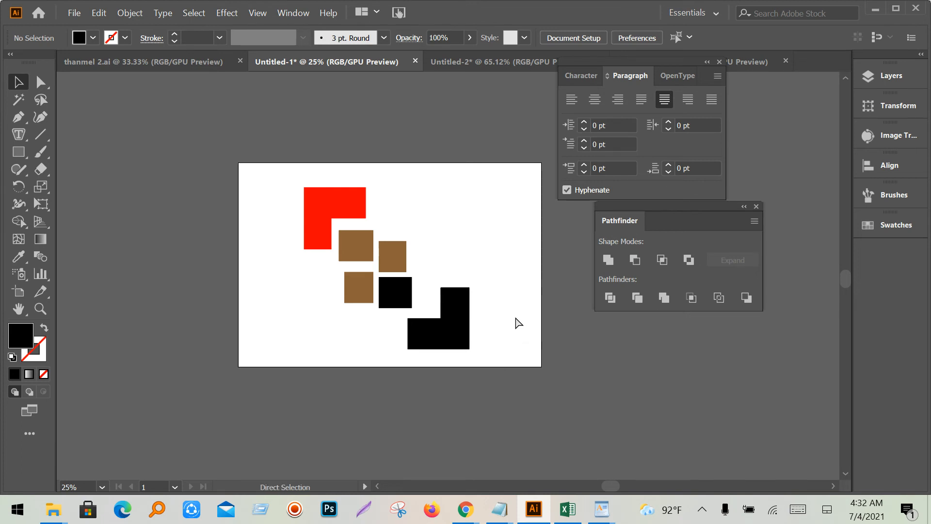
- Undo twice to restore the overlapping squares and move them to the right
key(ctrl+z)
key(ctrl+z)
key(ctrl+z)
key(ctrl+z)
key(ctrl+z)
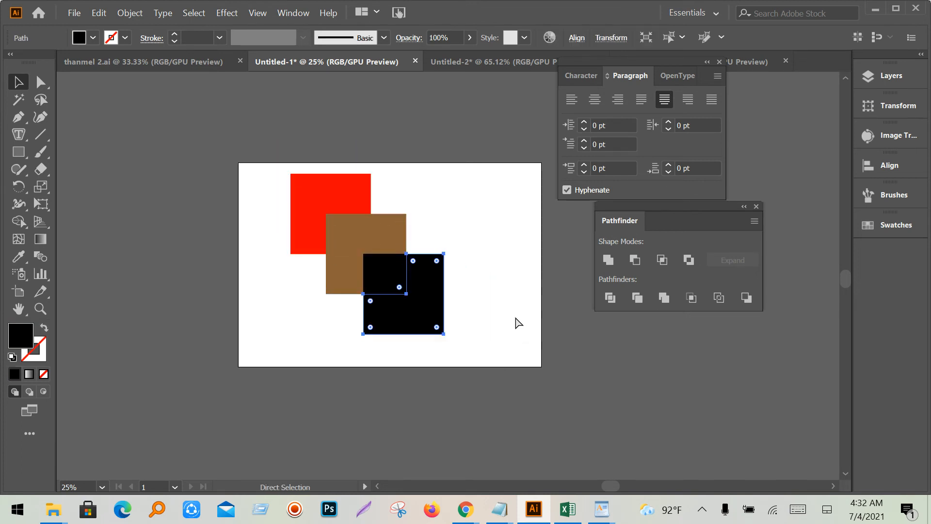
key(ctrl+z)
click(516, 322)
drag(413, 320, 454, 399)
right_click(381, 300)
click(510, 310)
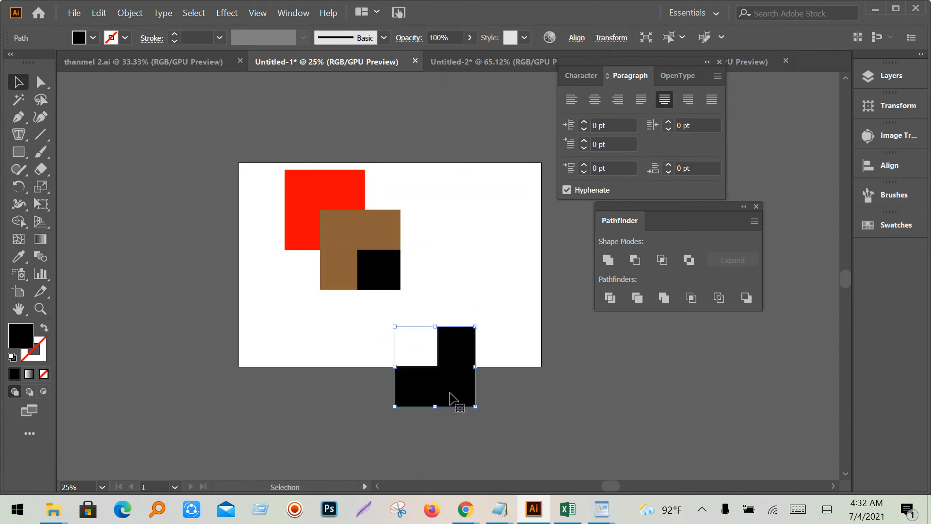
- Delete the red, brown and black squares and the leftover L-shaped piece
drag(472, 253, 290, 171)
key(Delete)
drag(272, 225, 517, 425)
key(Delete)
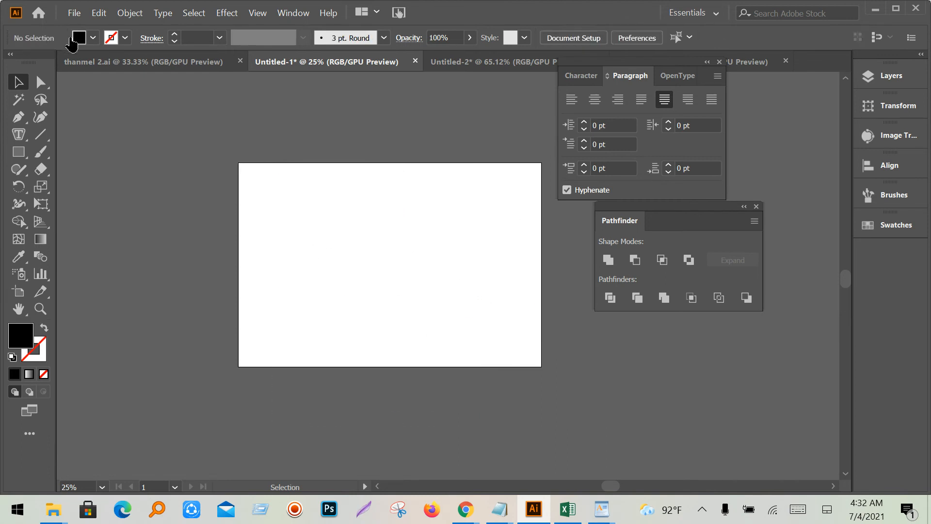
- Draw a new black rectangle near the artboard's upper left
click(18, 151)
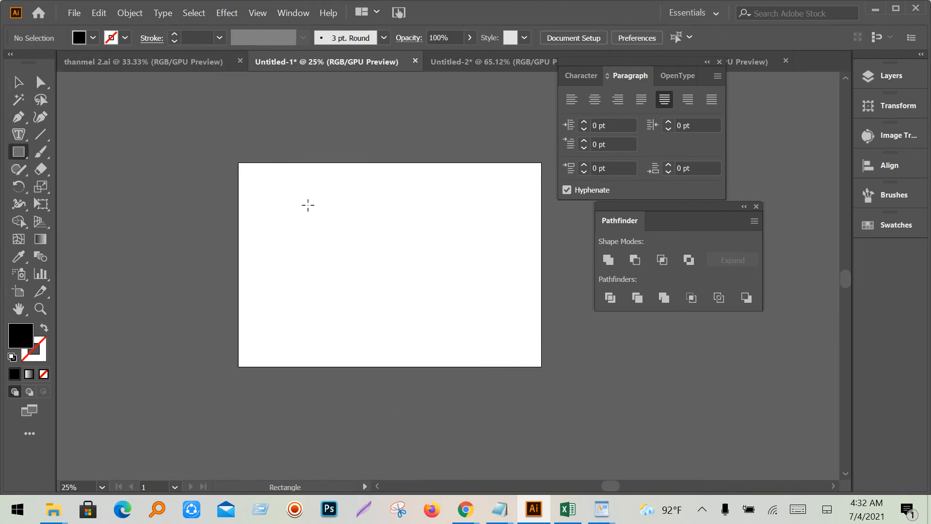
drag(308, 205, 373, 264)
click(18, 82)
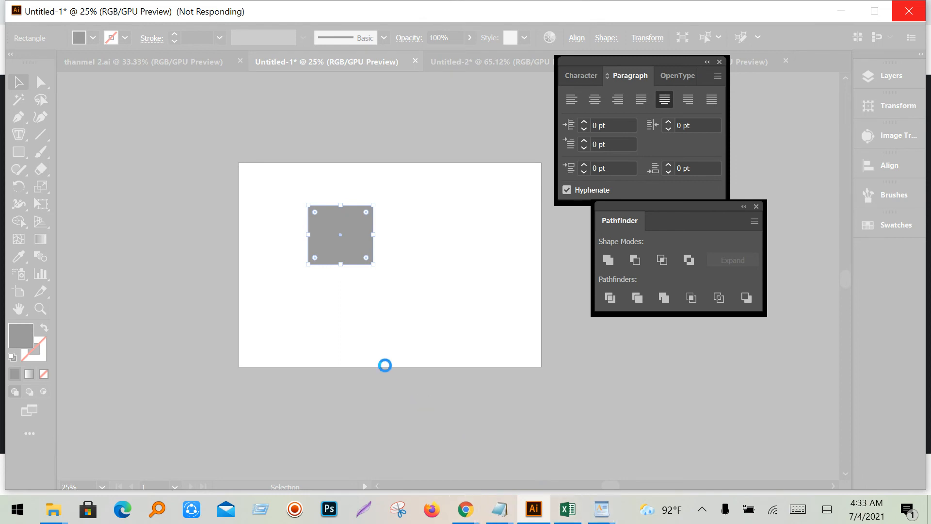
- Dismiss the Run prompt and minimize Chrome to reveal the Font Name folder in File Explorer
click(257, 507)
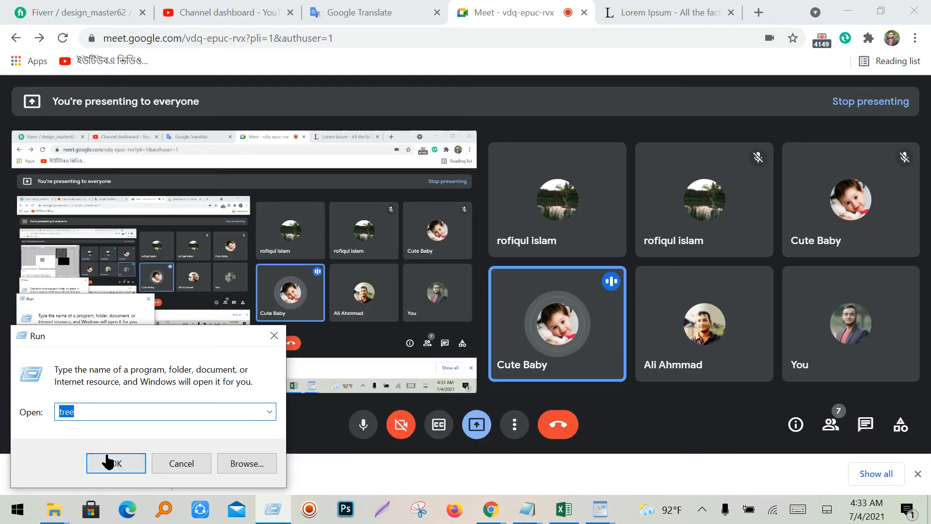
click(112, 461)
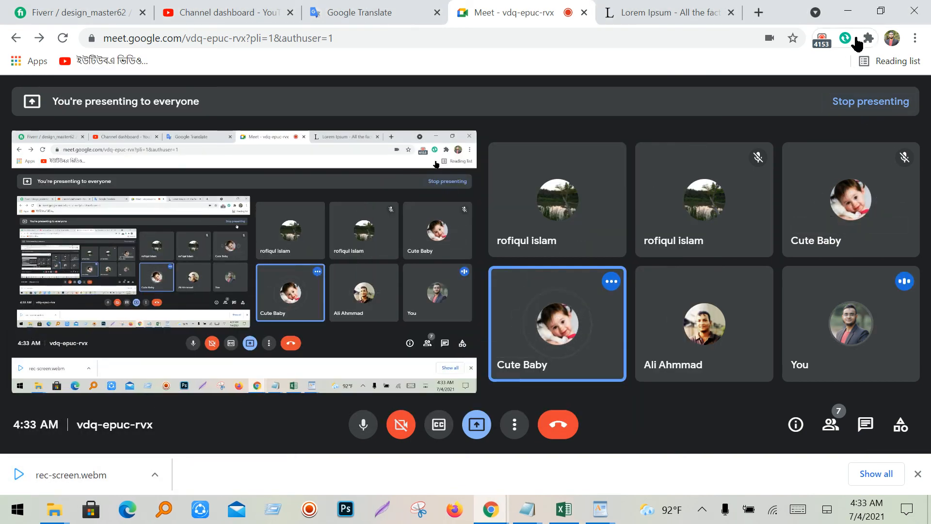
click(849, 15)
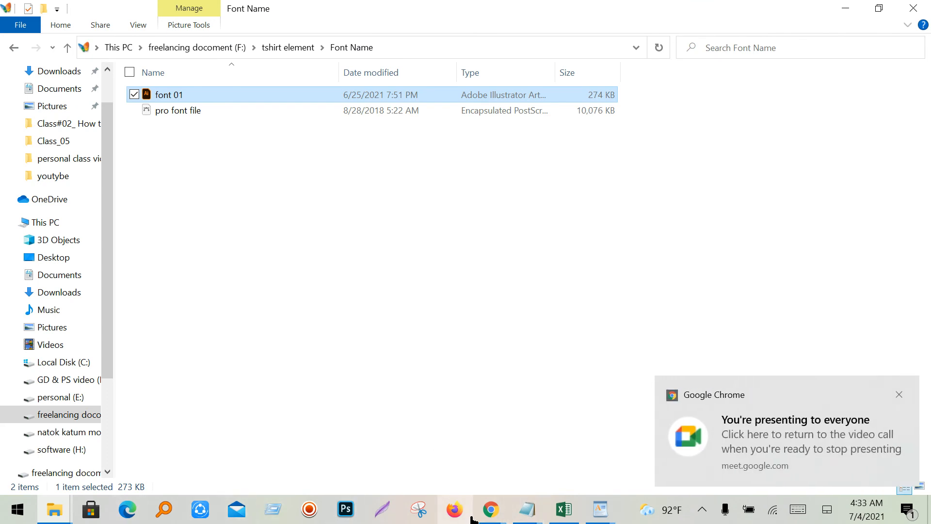
- Launch Adobe Illustrator 2020 from the Start menu
click(3, 520)
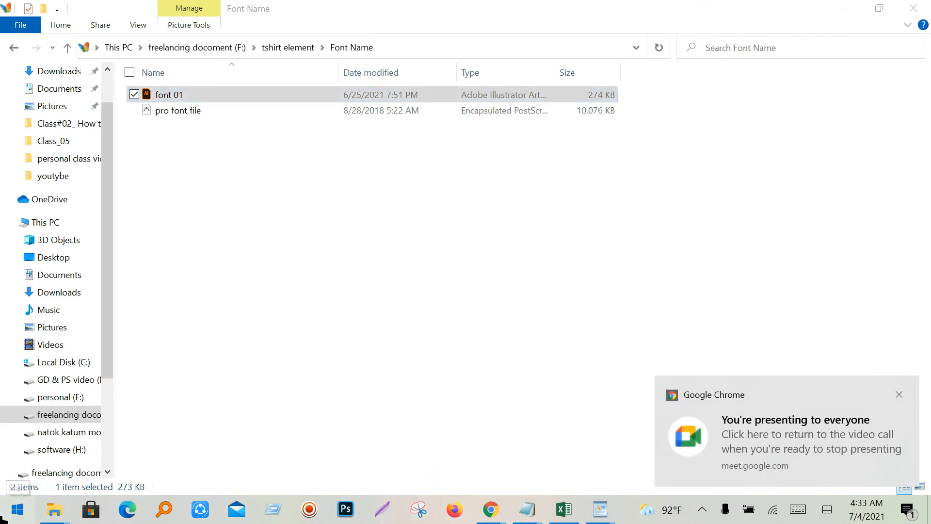
click(111, 260)
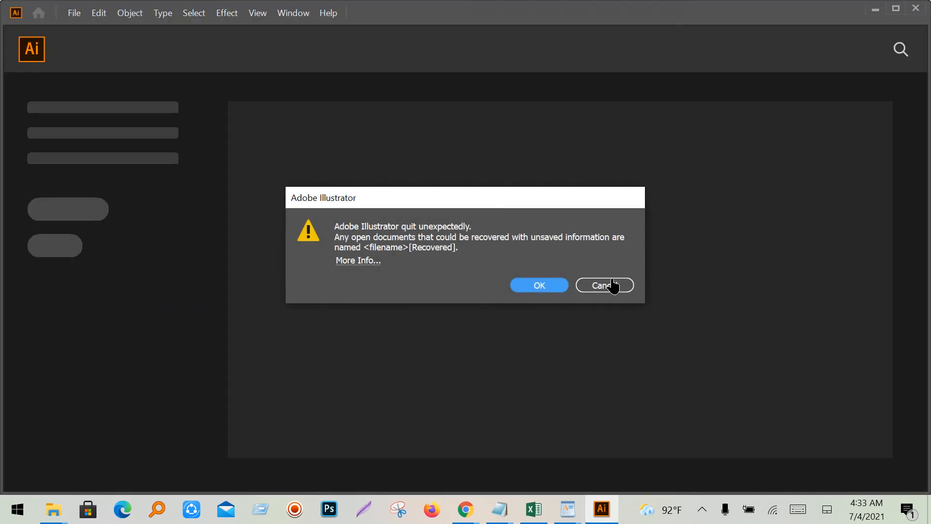
- Cancel the crash-recovery alert and create a new document from the 3000 x 3000 px preset
click(604, 289)
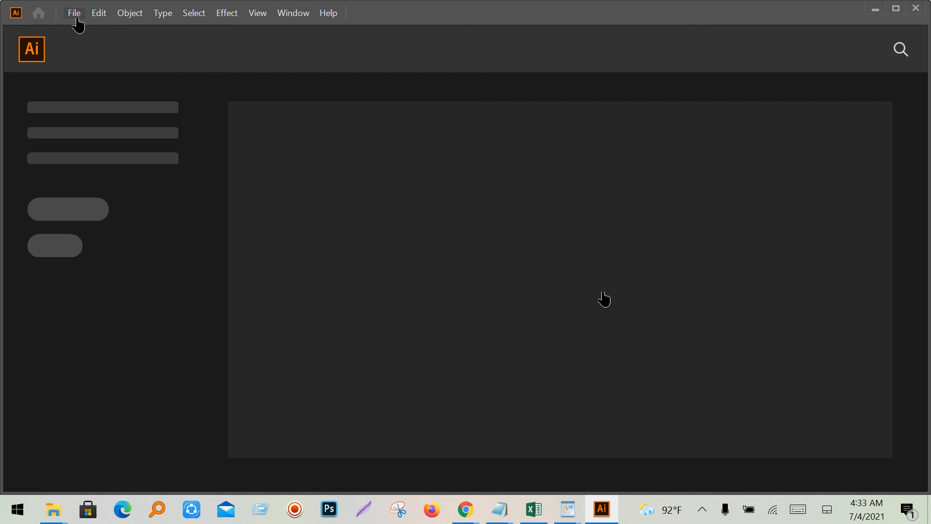
click(75, 17)
click(95, 30)
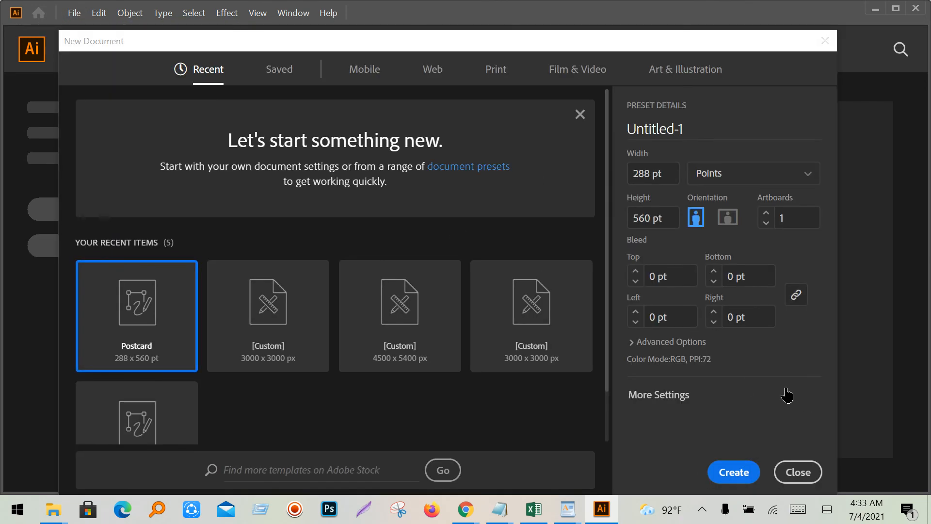
double_click(547, 332)
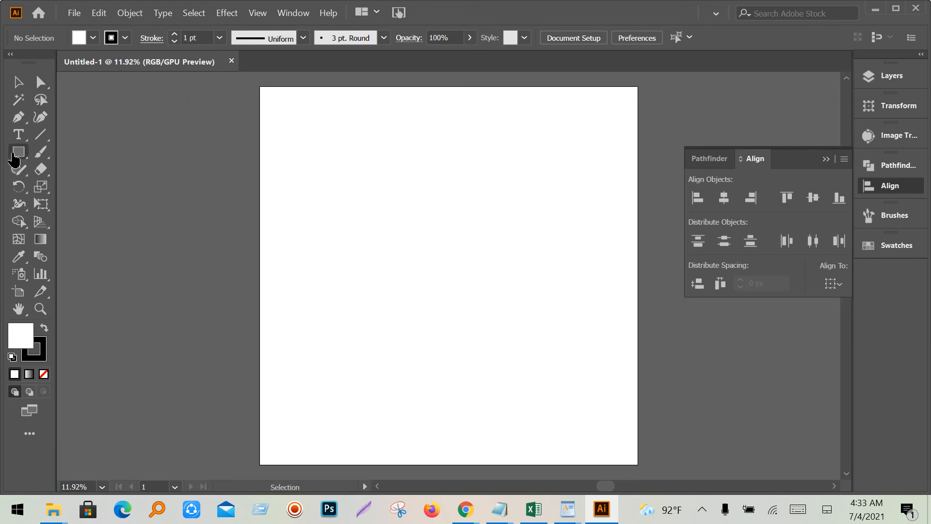
- Draw a rectangle near the artboard's upper left with black fill and no stroke
click(19, 151)
drag(311, 156, 407, 232)
click(93, 39)
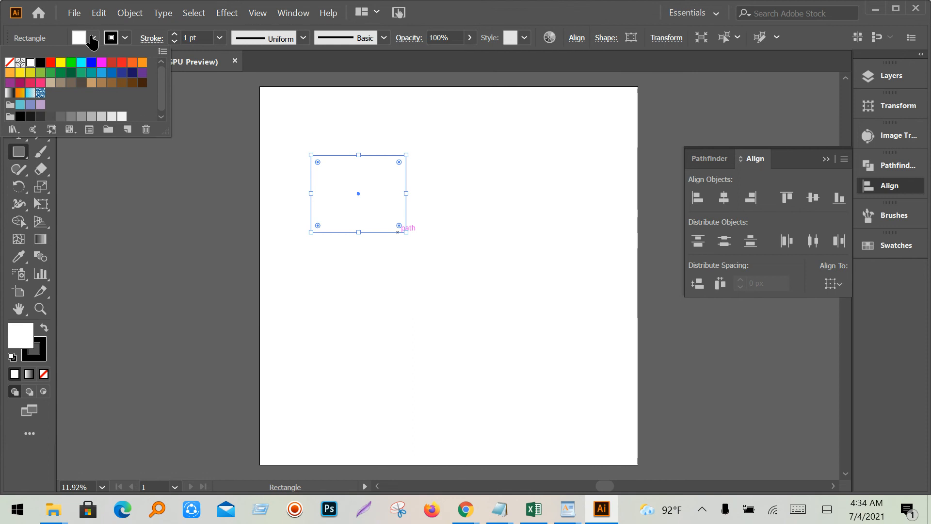
click(40, 62)
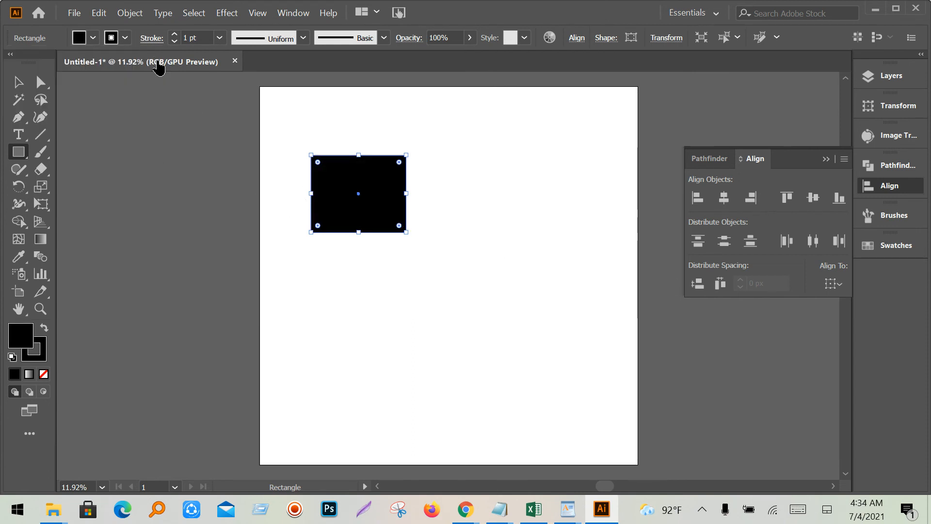
click(125, 39)
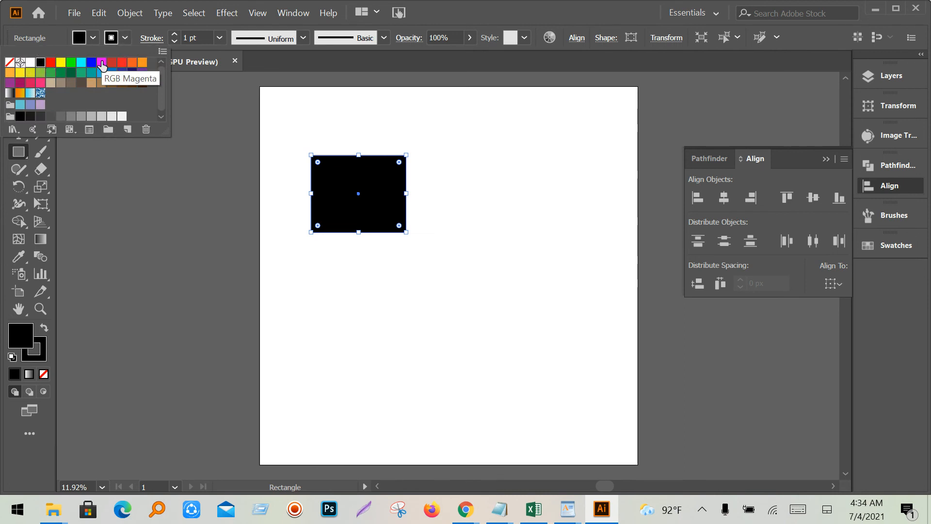
click(125, 41)
click(124, 39)
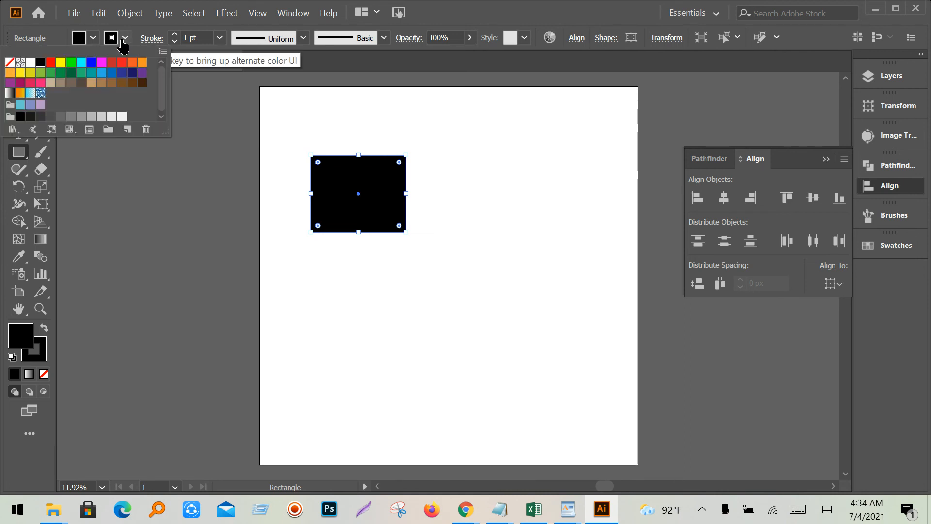
click(10, 63)
click(414, 190)
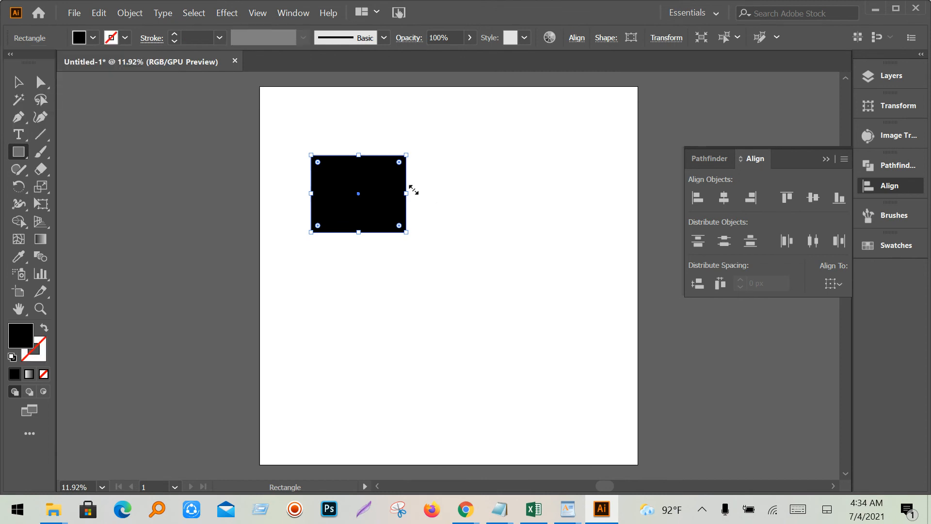
- Duplicate it offset down-right, fill the copy red, and select both rectangles
click(19, 82)
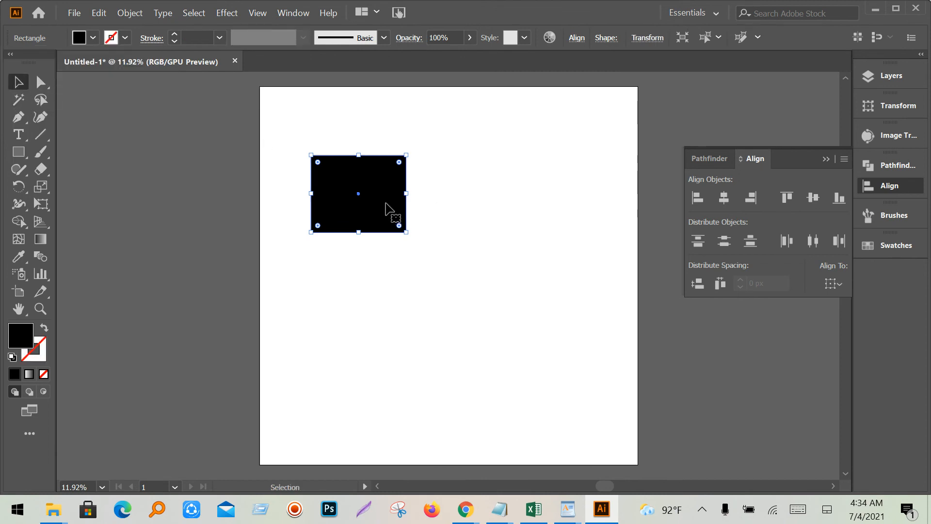
drag(388, 210, 431, 253)
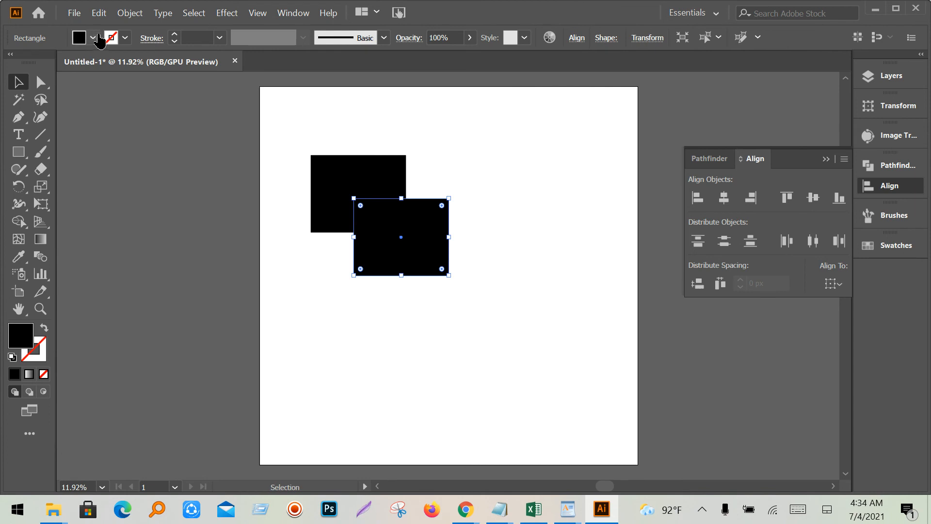
click(92, 38)
click(121, 62)
click(407, 321)
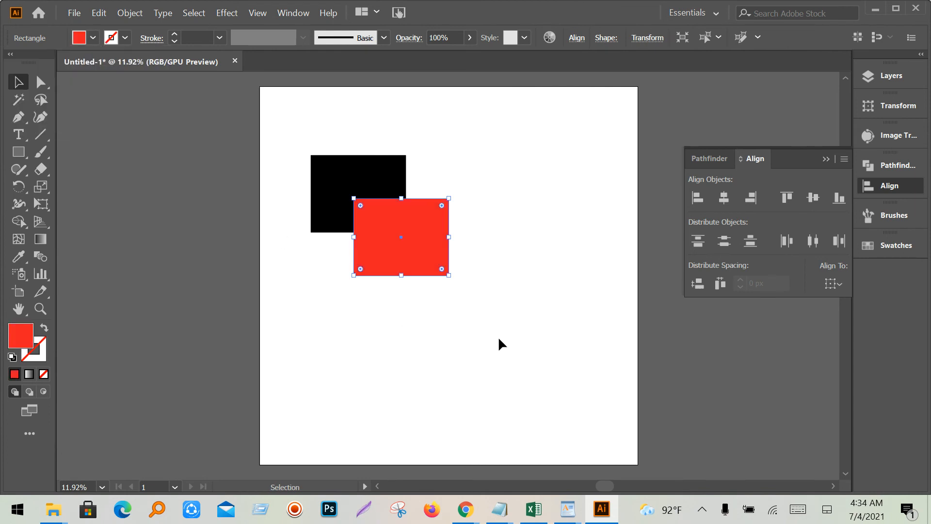
drag(499, 336, 293, 168)
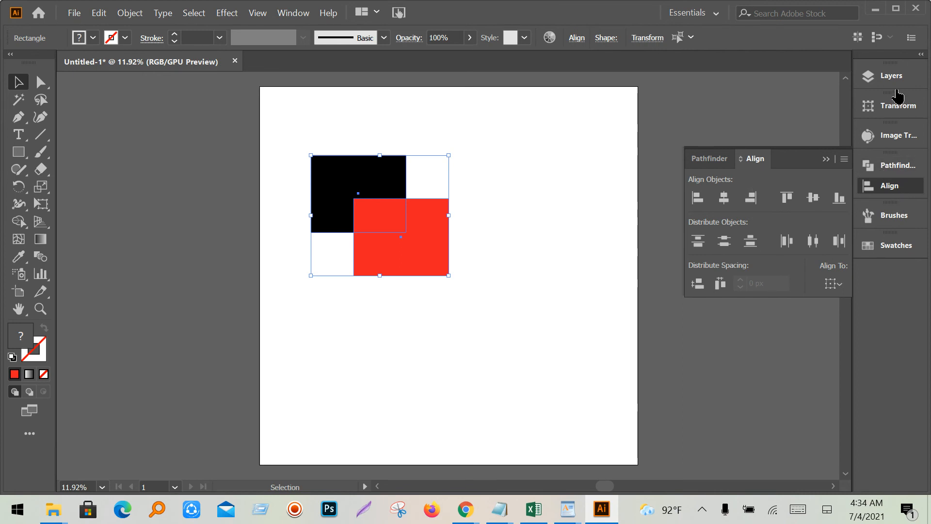
- Divide the overlapping rectangles with Pathfinder Divide and ungroup the resulting pieces
click(709, 158)
click(700, 236)
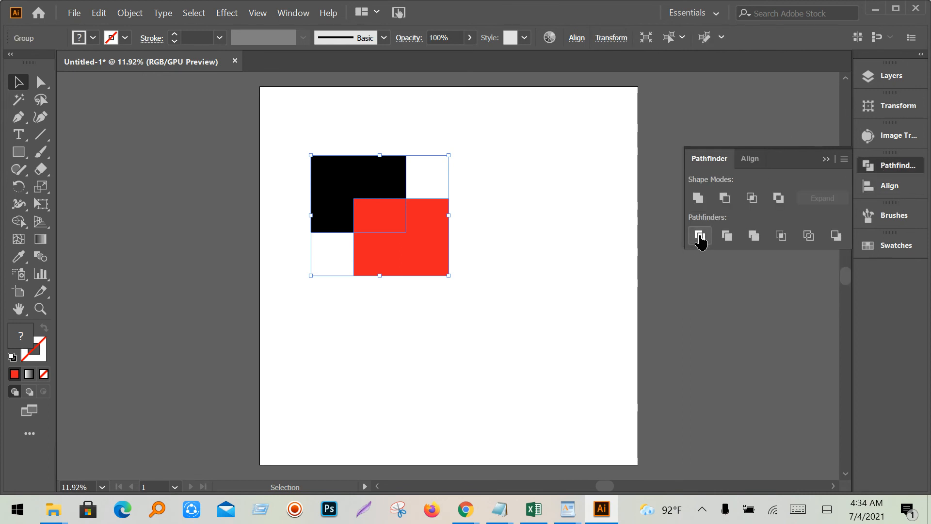
right_click(408, 232)
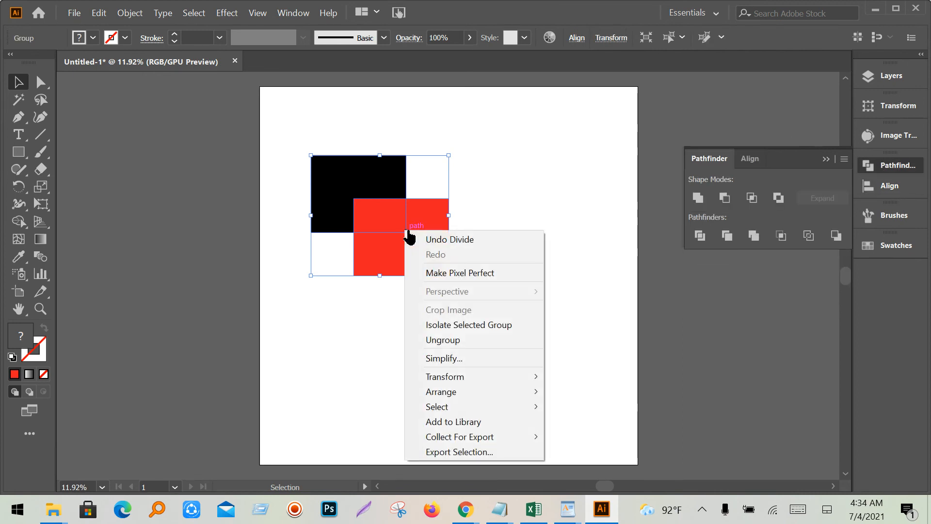
click(446, 339)
click(448, 336)
- Move the red L down-right and the black L up-left, then select the small red rectangle
drag(433, 269, 466, 291)
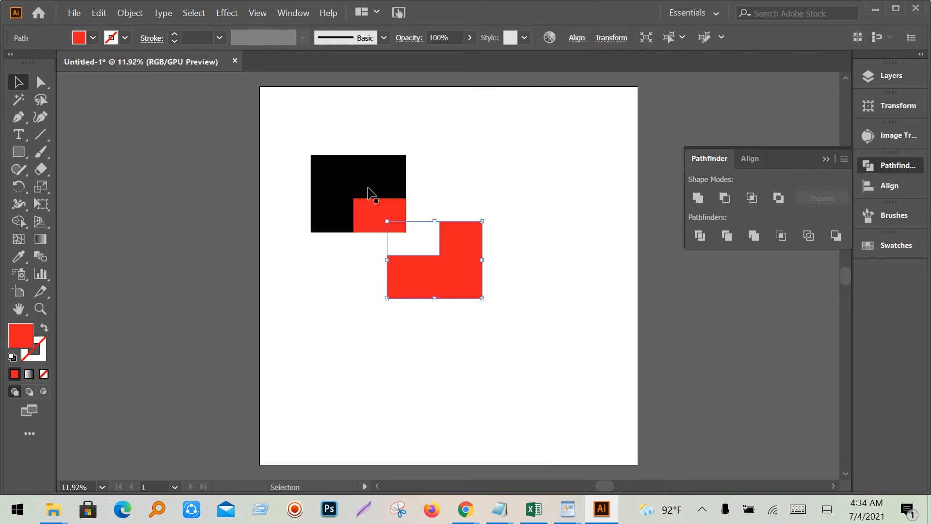
drag(368, 194, 358, 175)
click(383, 225)
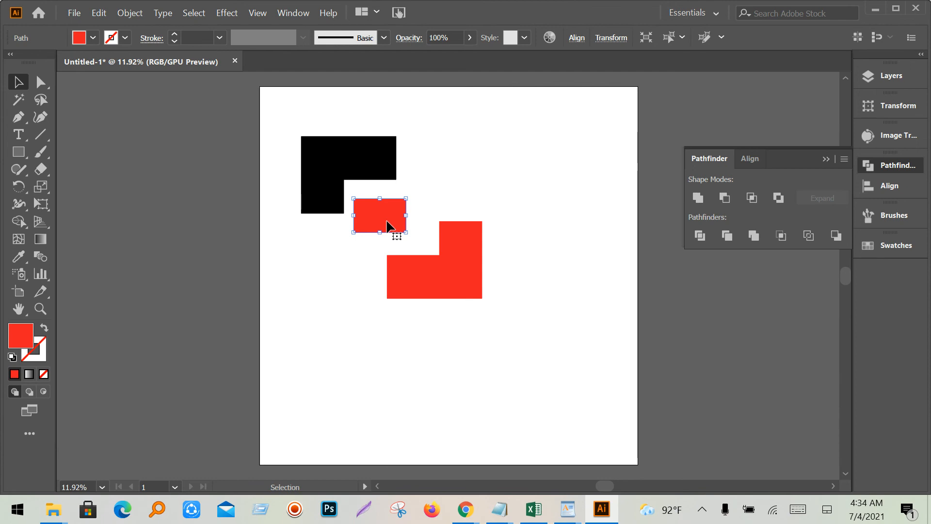
mouse_move(466, 509)
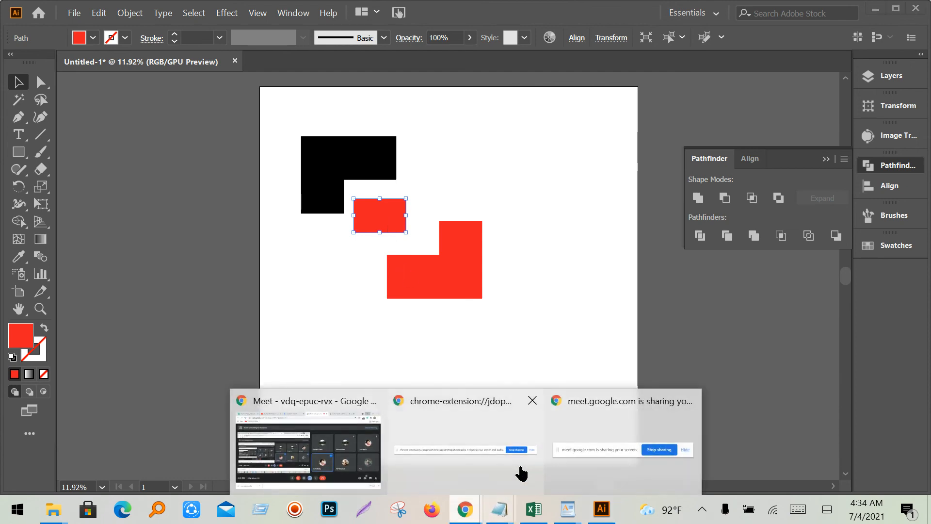
click(305, 463)
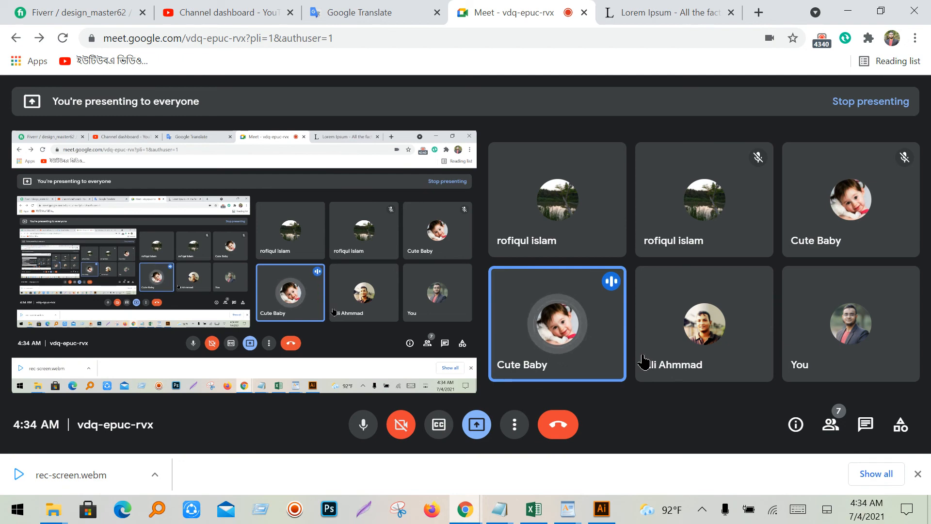
click(848, 11)
- Duplicate the red L-shape to the lower left and scale the copy down to a tiny piece
click(454, 294)
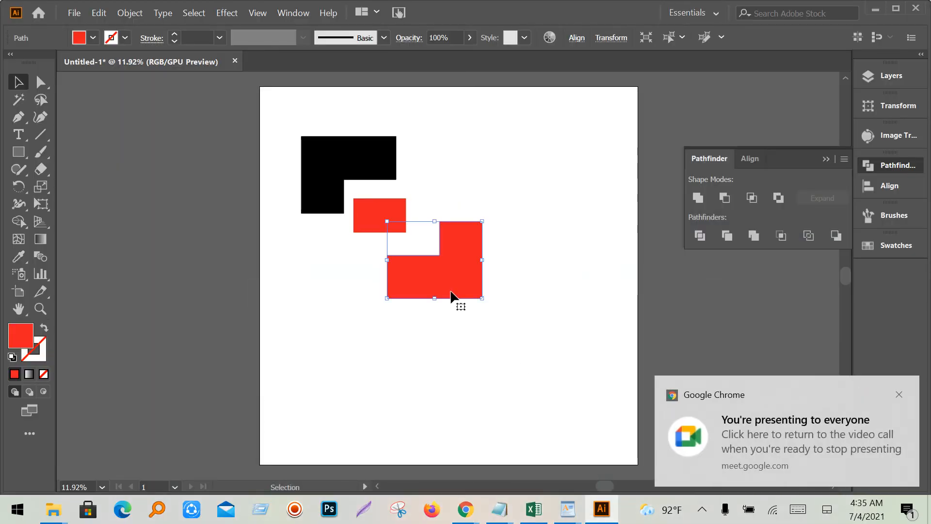
drag(433, 286, 382, 314)
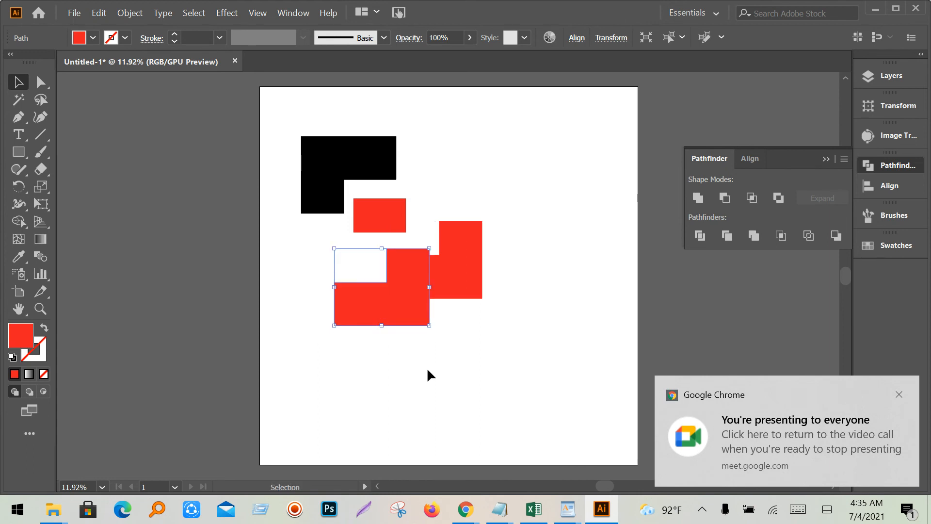
click(450, 388)
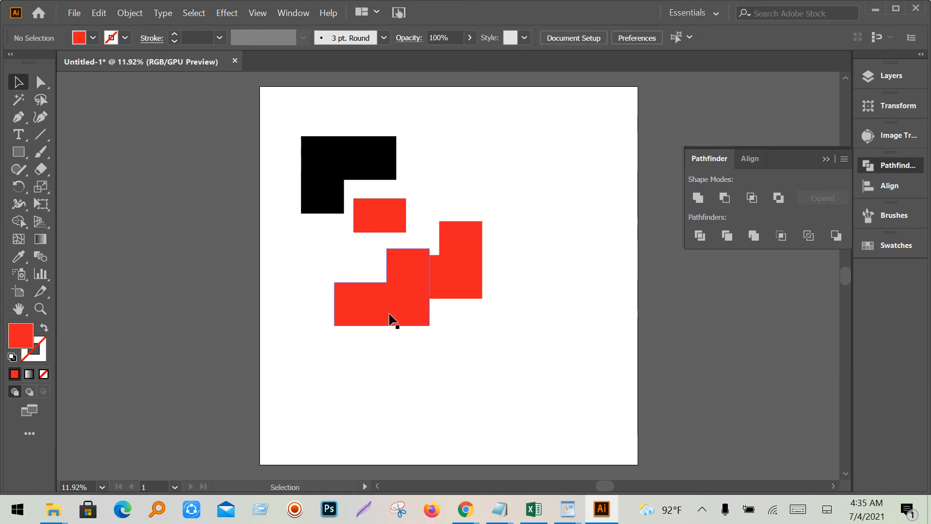
click(393, 318)
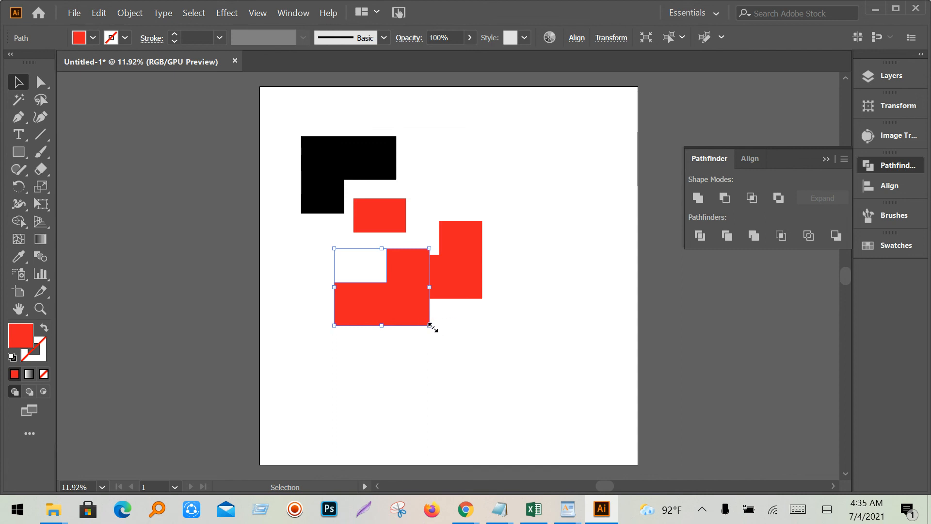
drag(430, 324, 385, 289)
click(407, 341)
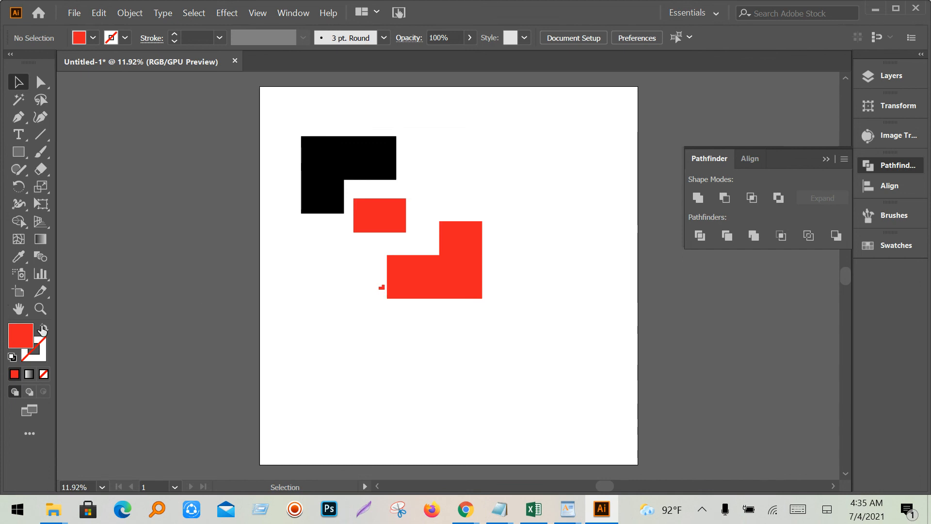
- Zoom in on the tiny red L-shape copy and delete it
click(41, 310)
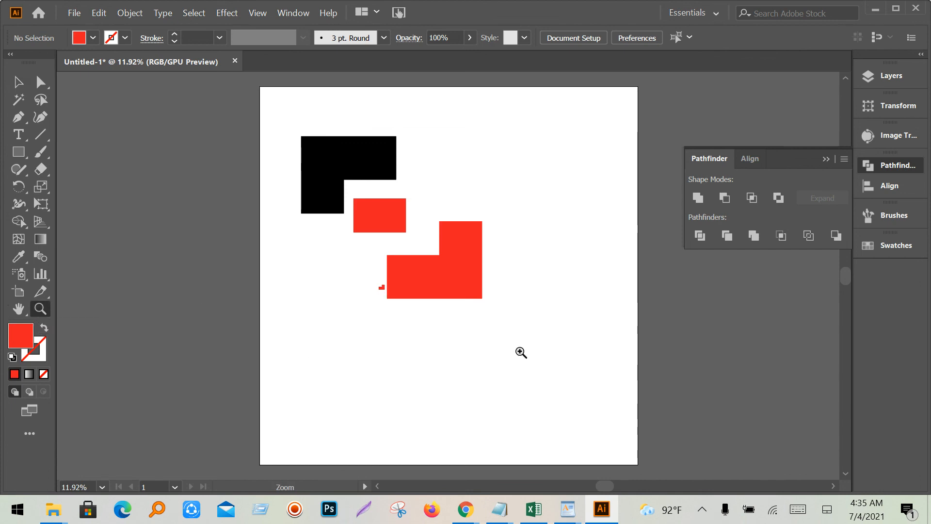
click(385, 290)
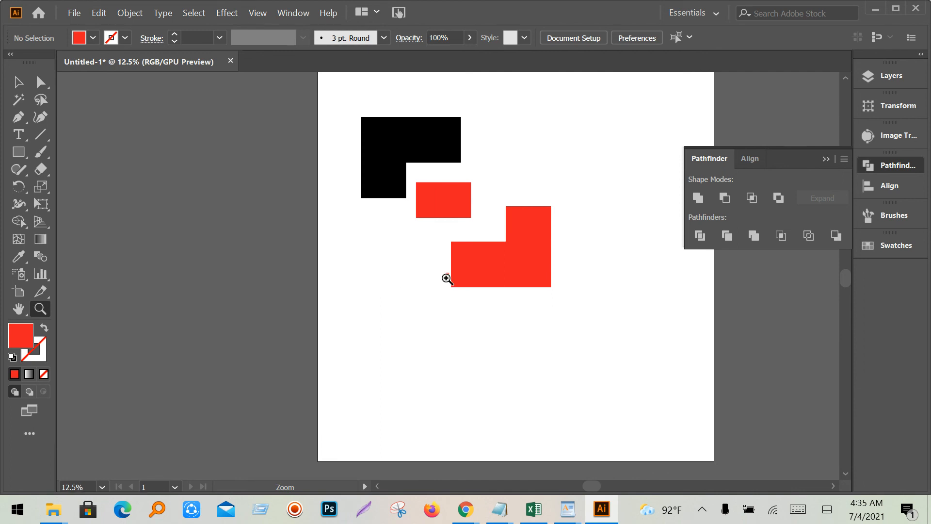
click(450, 274)
click(439, 274)
click(428, 276)
click(418, 274)
click(515, 276)
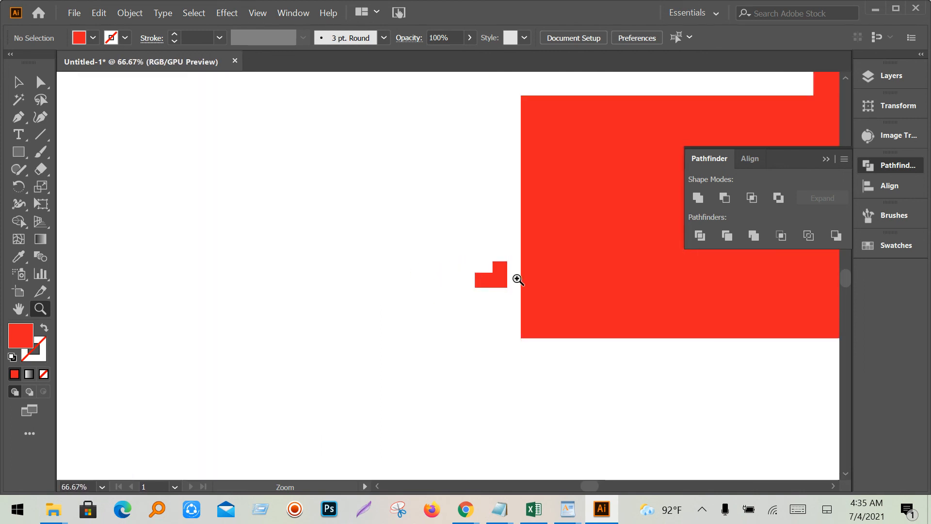
click(486, 287)
click(487, 286)
click(354, 248)
click(354, 248)
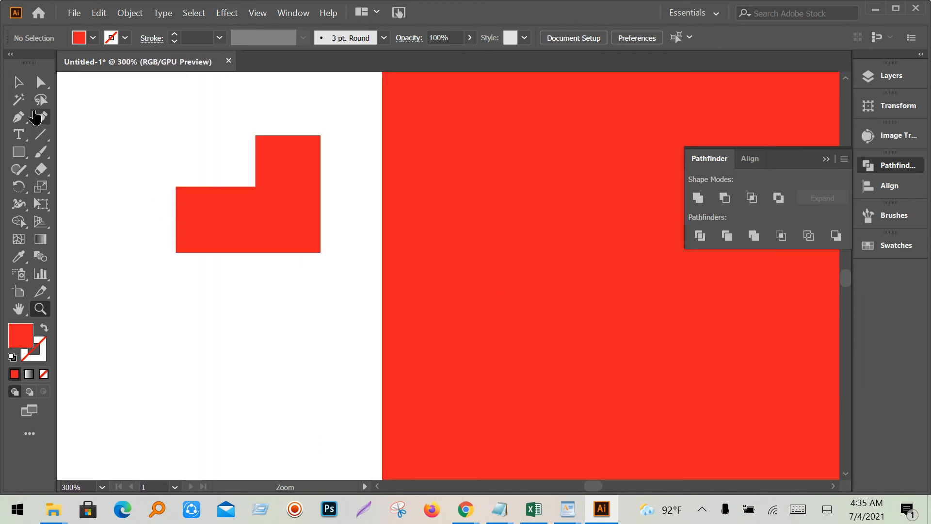
click(19, 84)
click(277, 235)
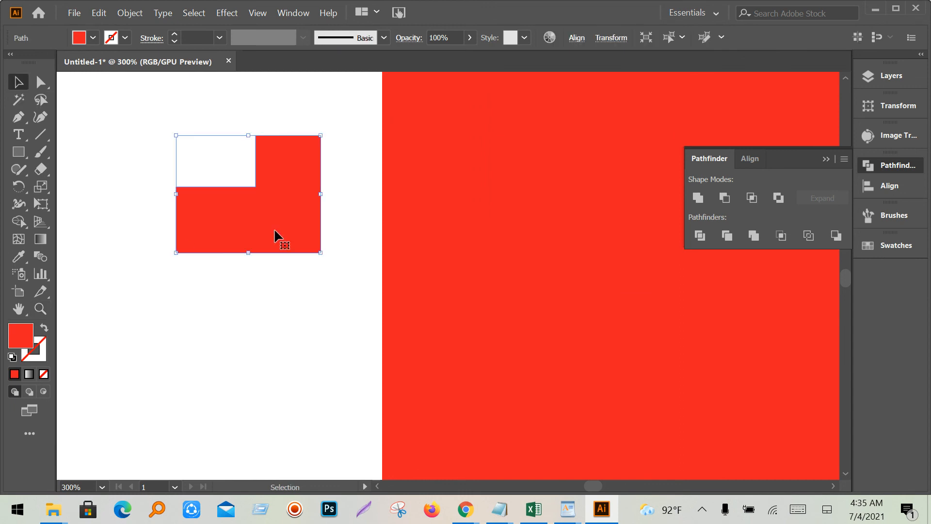
key(Delete)
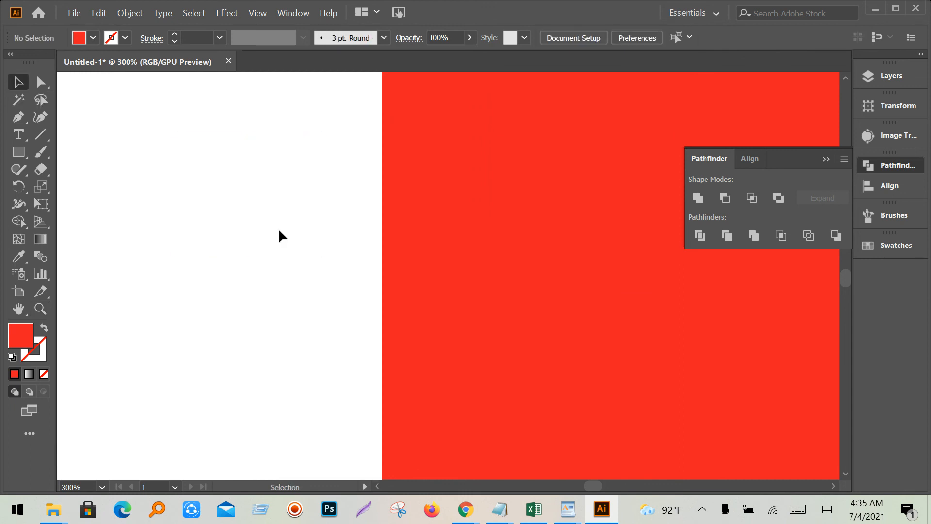
- Zoom back out to frame the whole artboard, then bring the Google Meet call forward
click(46, 309)
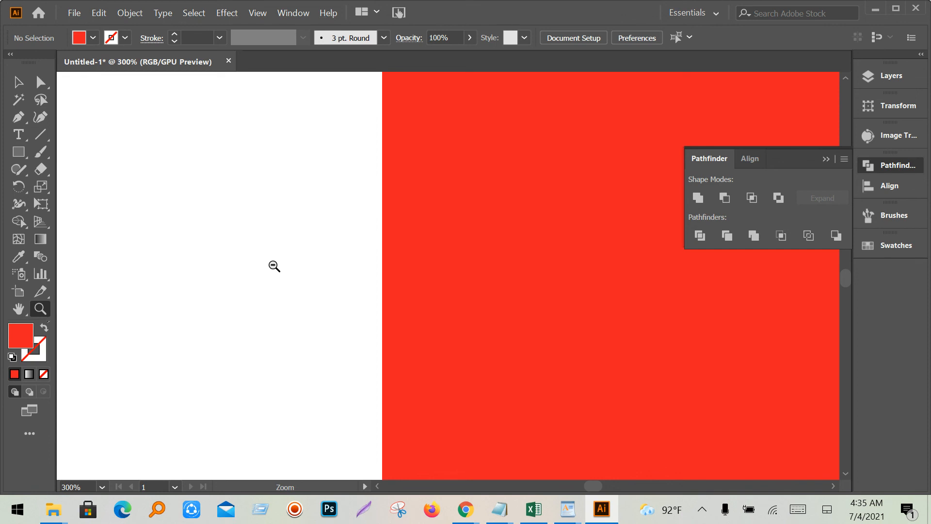
alt+click(274, 266)
alt+click(418, 301)
alt+click(611, 289)
alt+click(614, 291)
alt+click(614, 291)
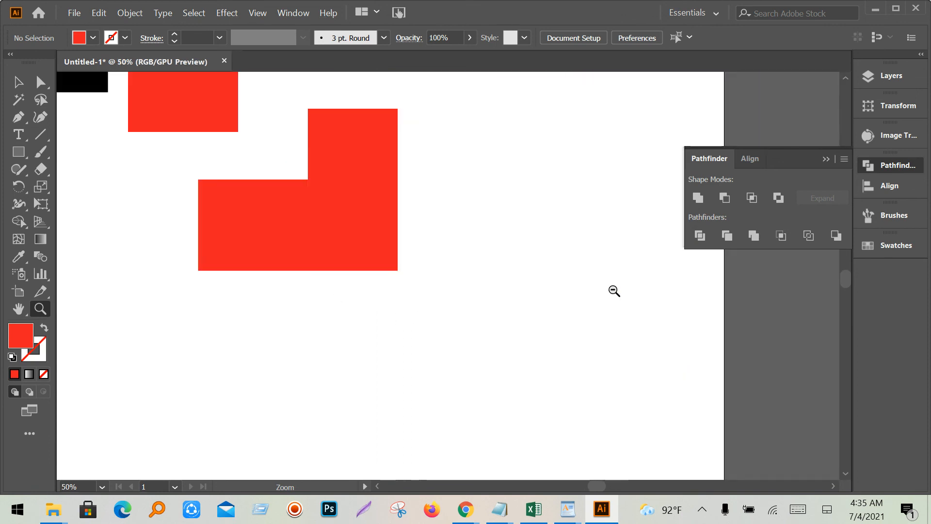
alt+click(614, 291)
alt+click(612, 290)
alt+click(199, 243)
alt+click(213, 243)
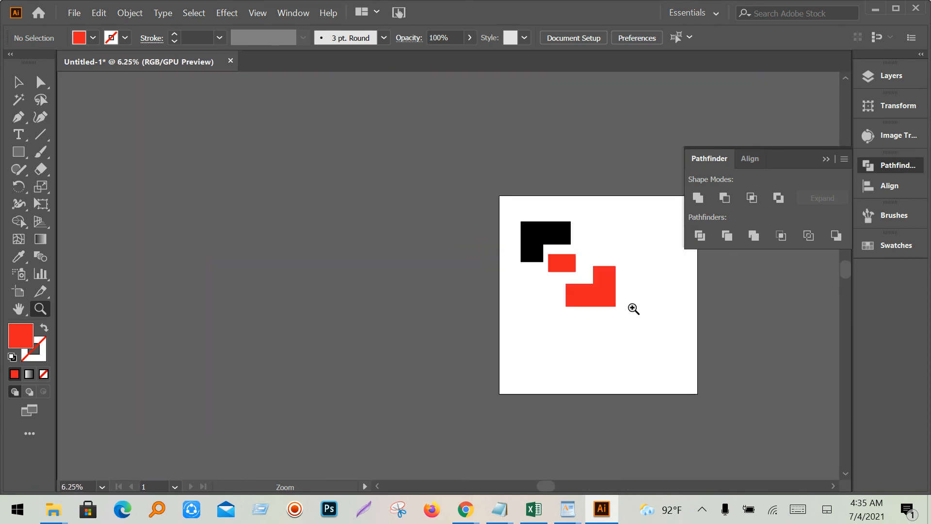
alt+click(634, 308)
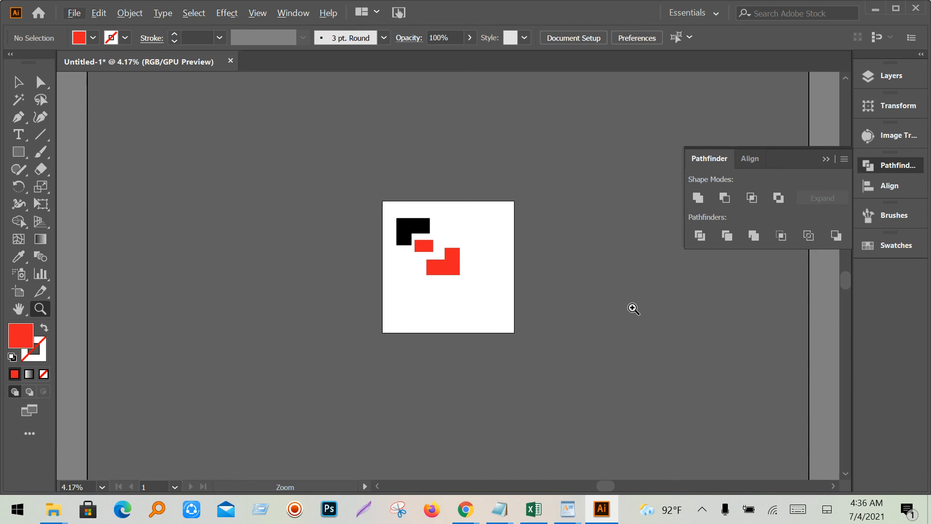
click(439, 269)
click(491, 276)
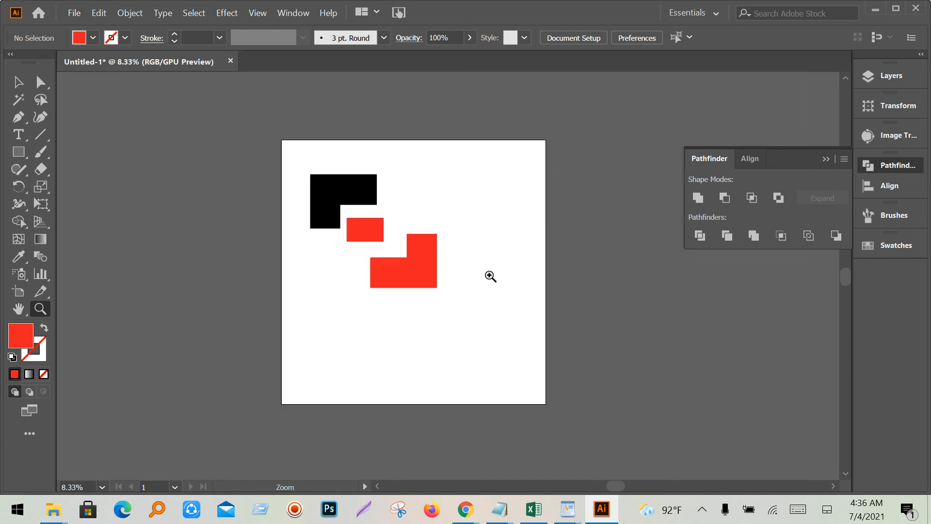
mouse_move(475, 516)
click(318, 458)
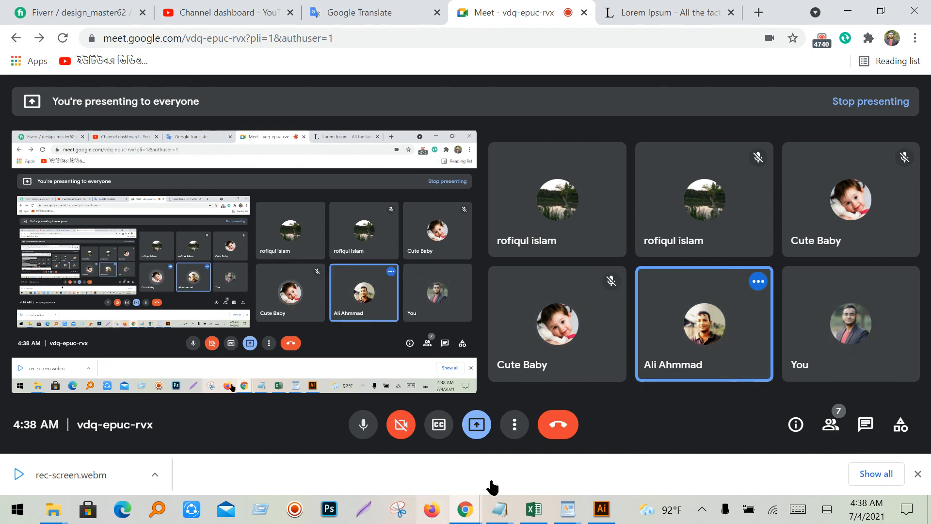
- Leave the Google Meet call so the 'You left the meeting' page appears
mouse_move(833, 305)
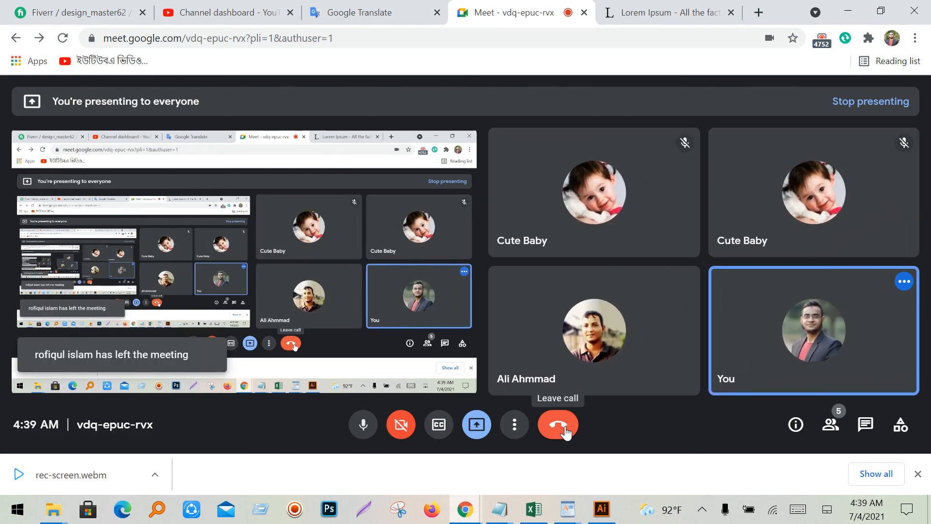
click(566, 432)
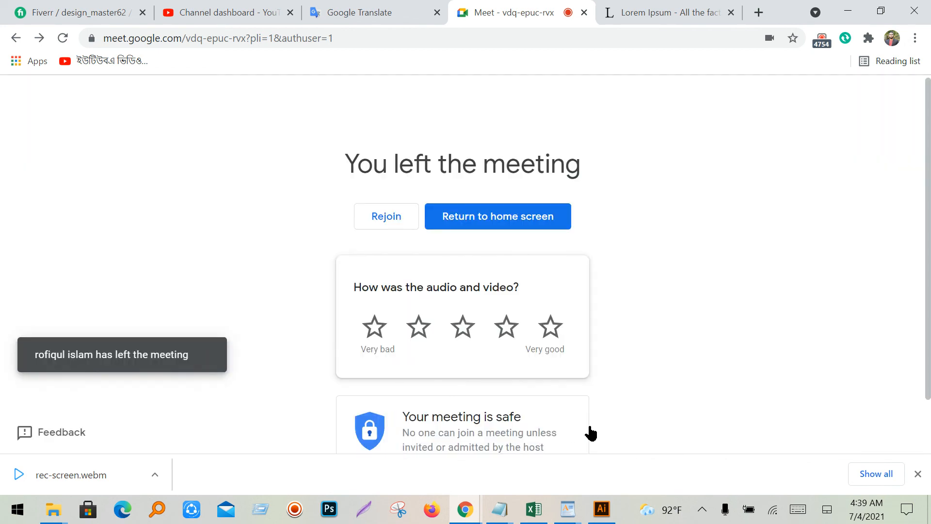